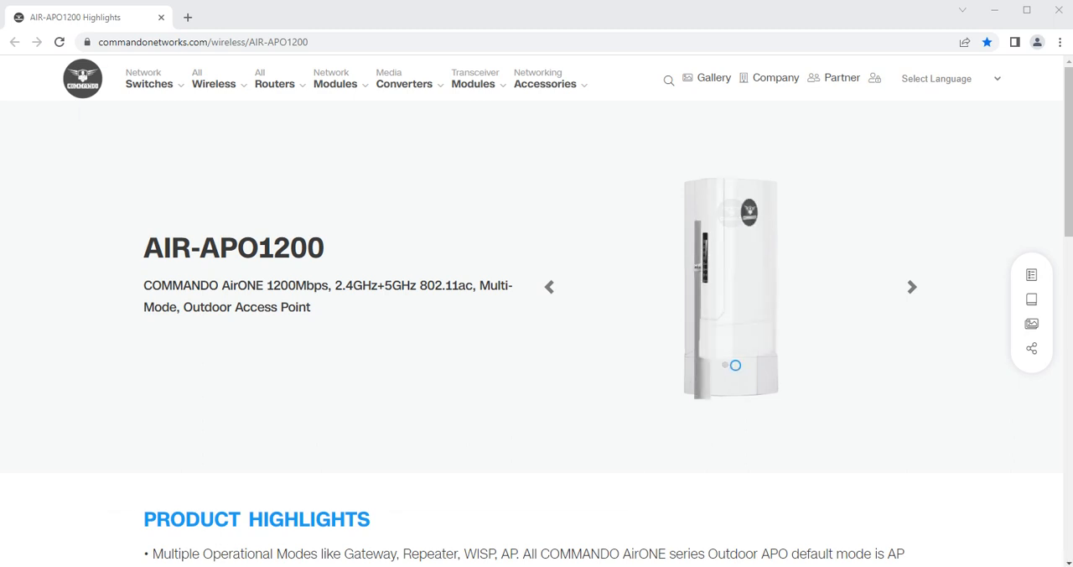
# Open the Internet Protocol Version 4 (TCP/IPv4) properties of the PC's Ethernet adapter from the Windows network settings.
pyautogui.press('super+i')
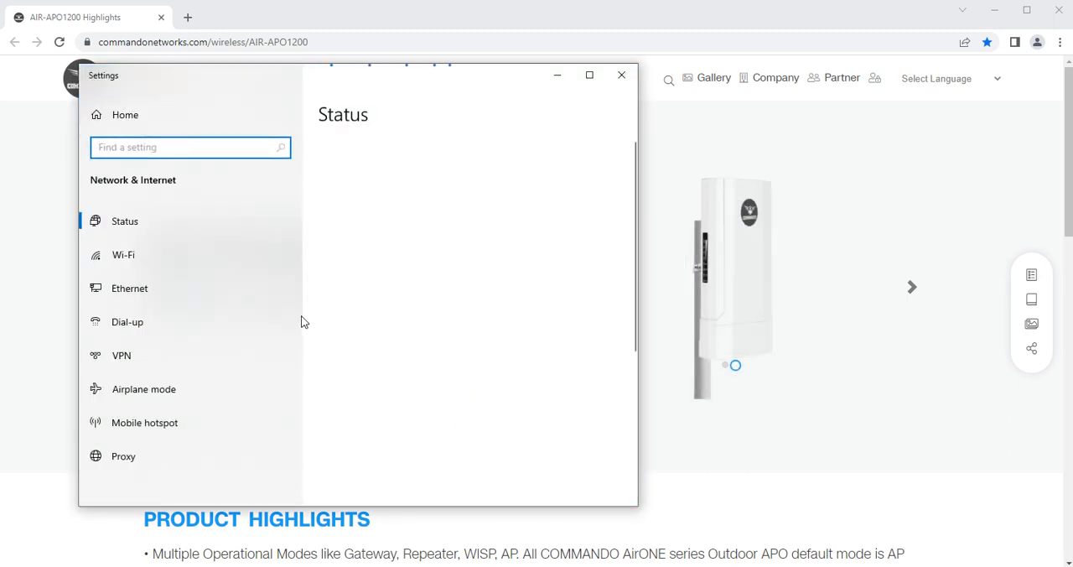
pyautogui.click(143, 286)
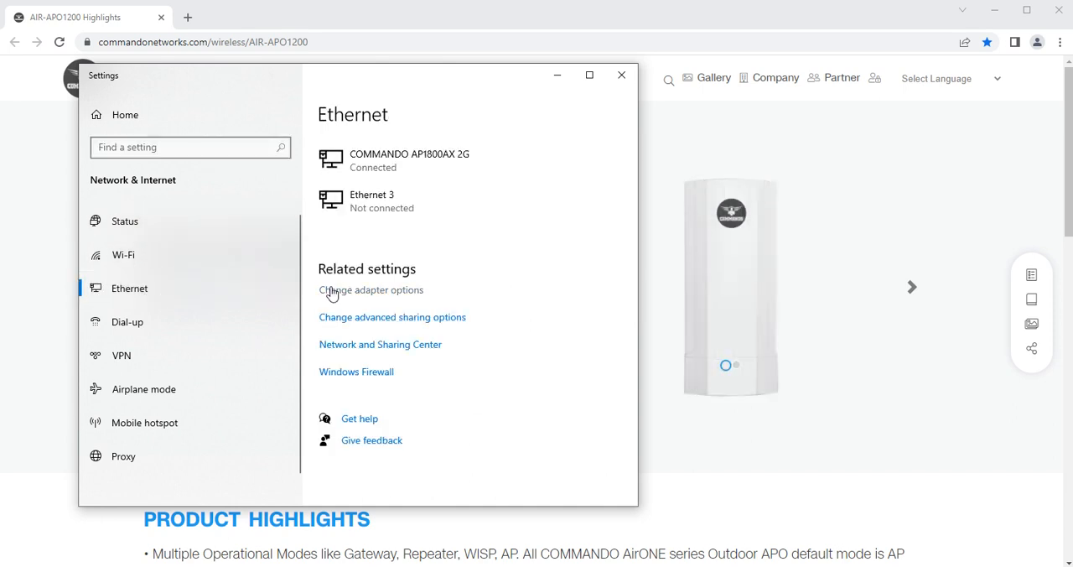
pyautogui.click(332, 290)
pyautogui.rightClick(570, 178)
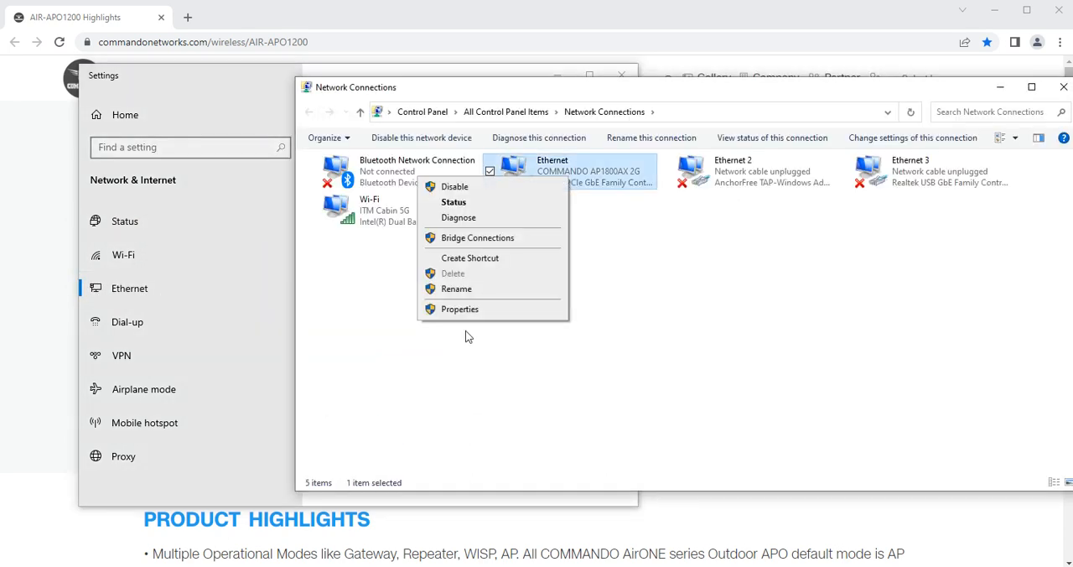
pyautogui.click(465, 309)
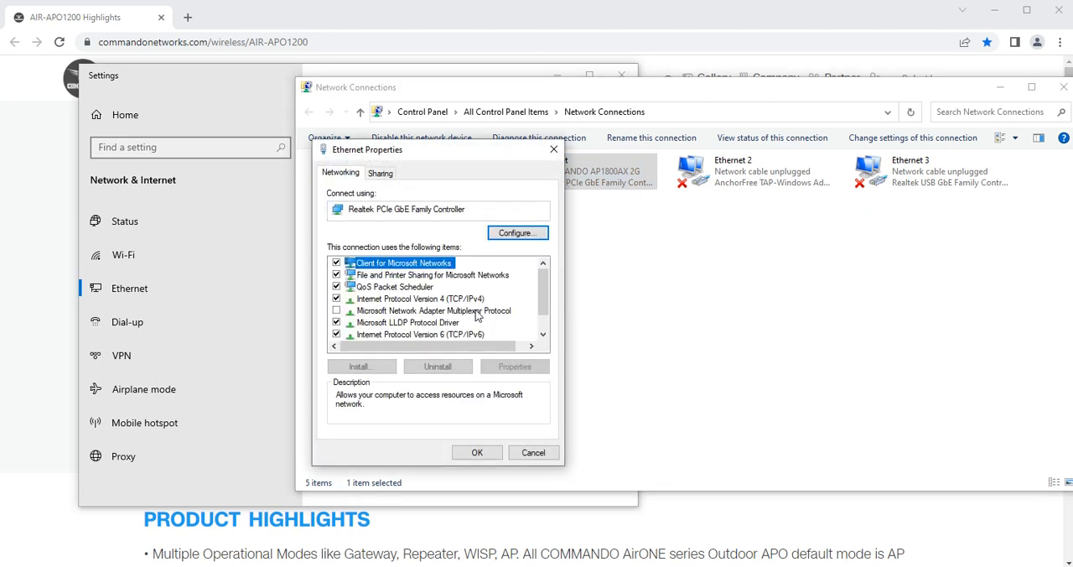
pyautogui.click(453, 299)
pyautogui.click(514, 366)
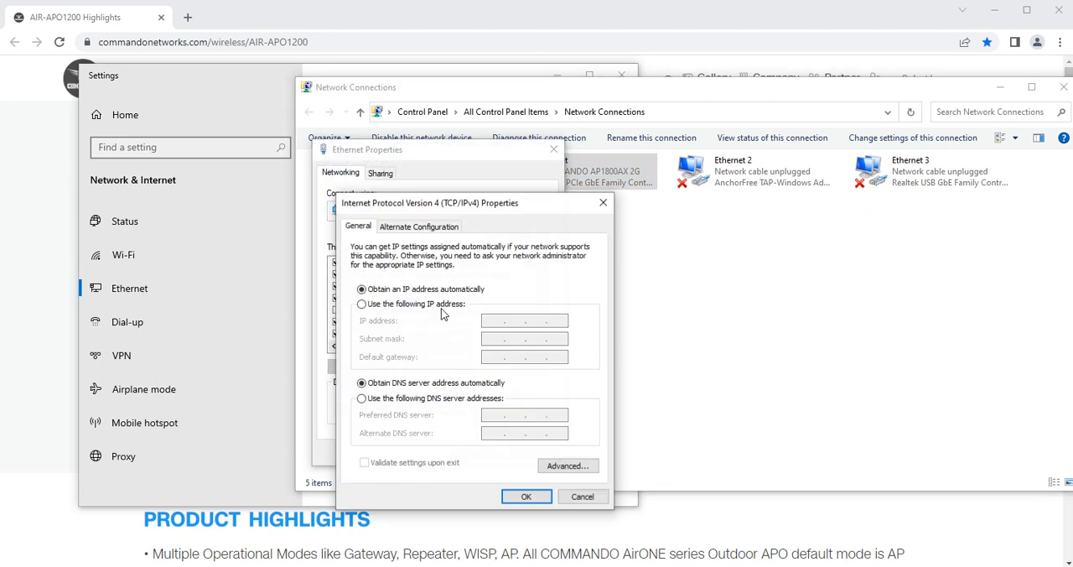
# Assign the Ethernet adapter the static IP address 192.168.2.10 with the automatically filled subnet mask.
pyautogui.click(388, 304)
pyautogui.click(494, 321)
pyautogui.write('192 . 168 . ')
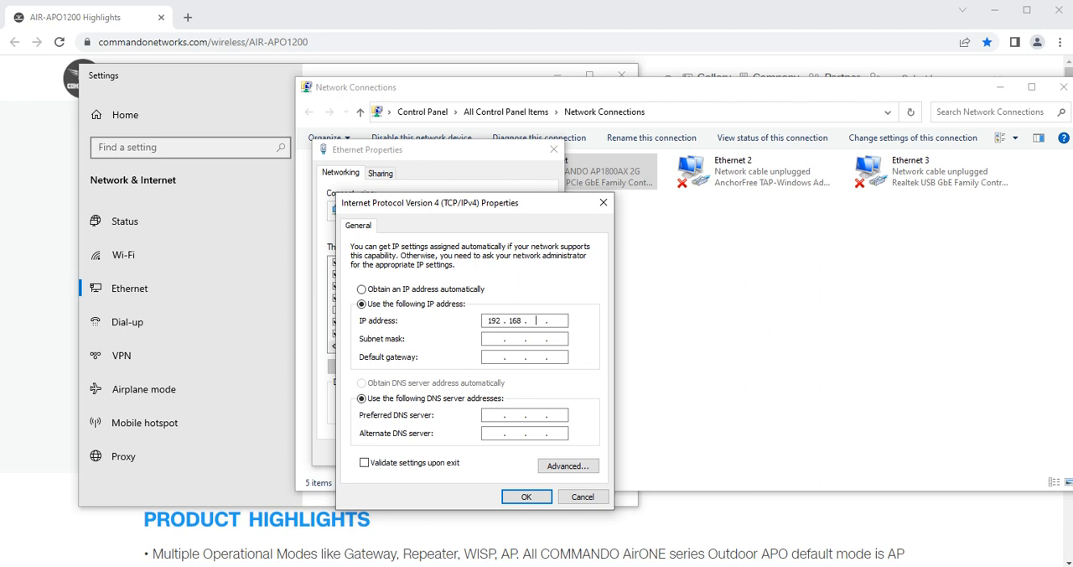
pyautogui.write('2 . 10')
pyautogui.click(493, 338)
# Set the Ethernet adapter's default gateway to 192.168.2.1, apply the IPv4 settings and put the Network Connections window away.
pyautogui.click(499, 359)
pyautogui.write('19216821')
pyautogui.click(526, 496)
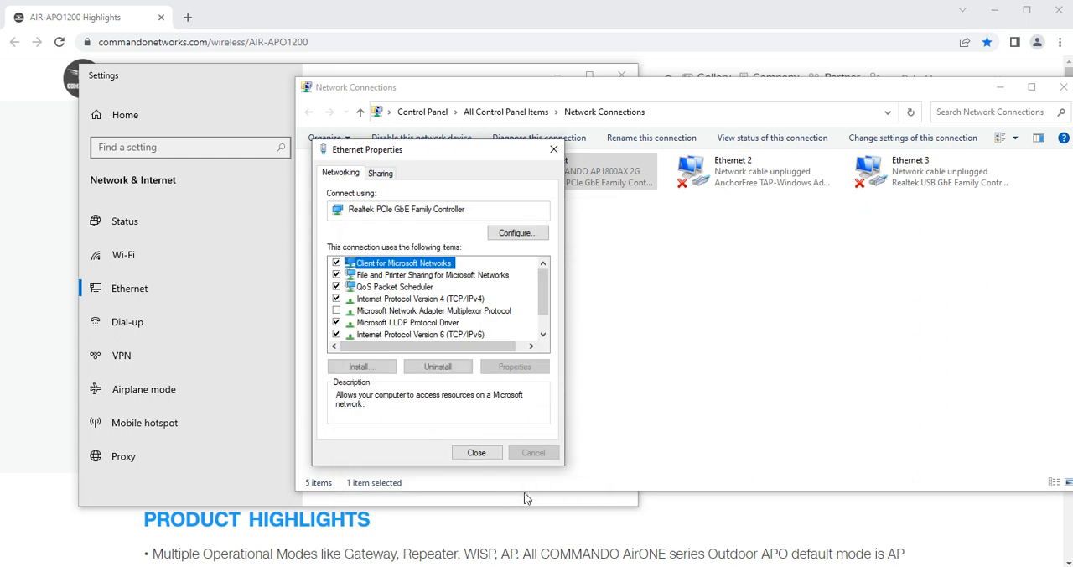
pyautogui.click(476, 453)
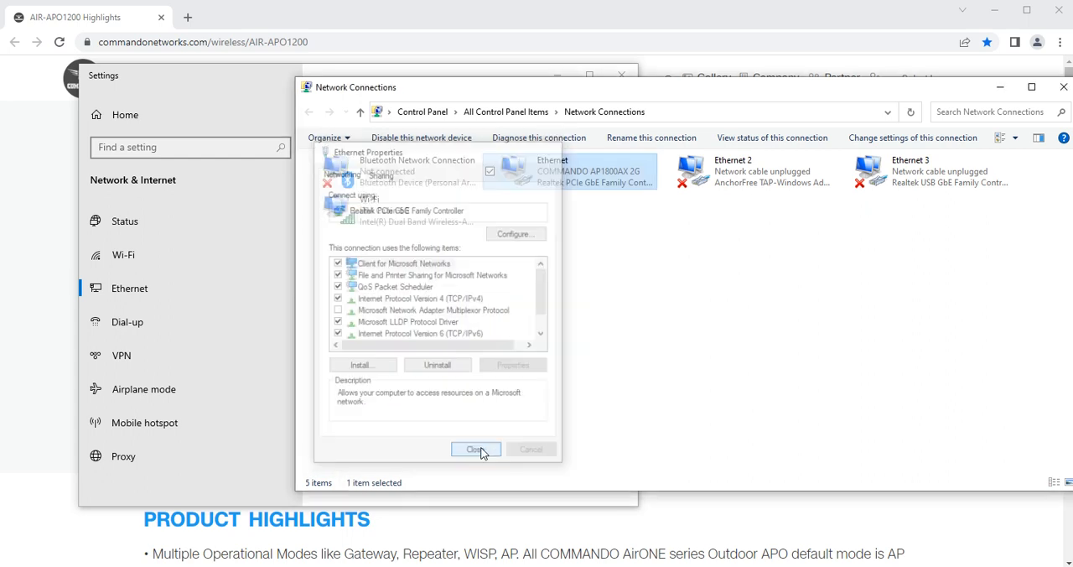
pyautogui.click(1000, 87)
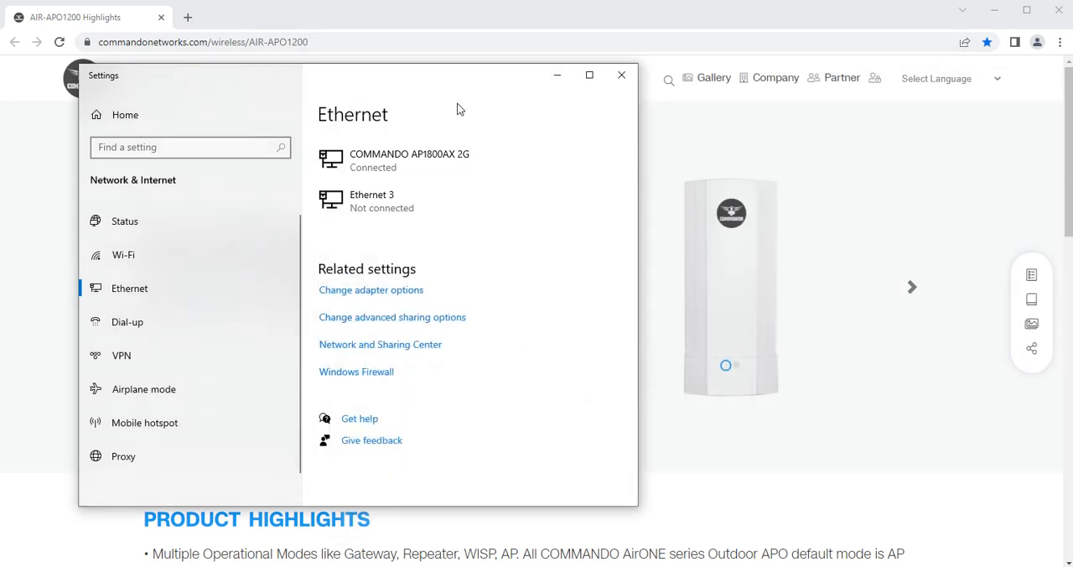
# Switch to Chrome and load 192.168.2.1 in a new tab, closing the AIR-APO1200 Highlights tab.
pyautogui.click(375, 43)
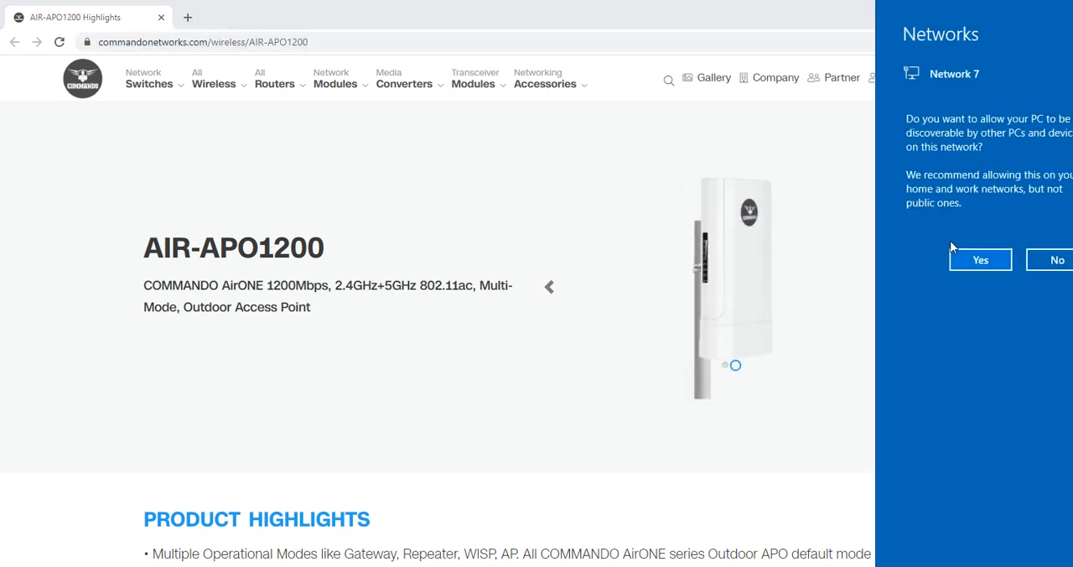
pyautogui.click(211, 29)
pyautogui.click(188, 16)
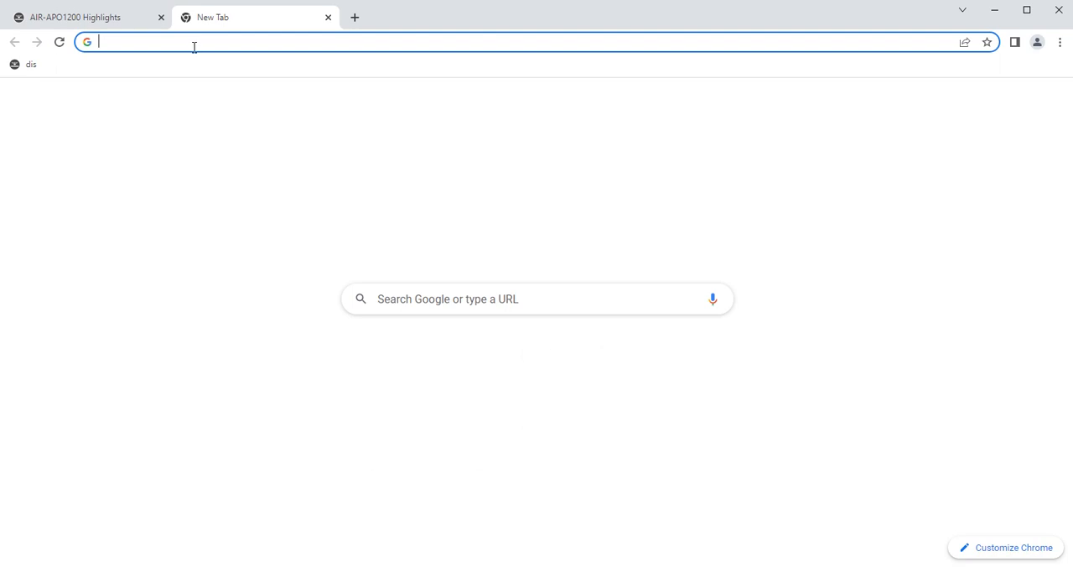
pyautogui.click(173, 43)
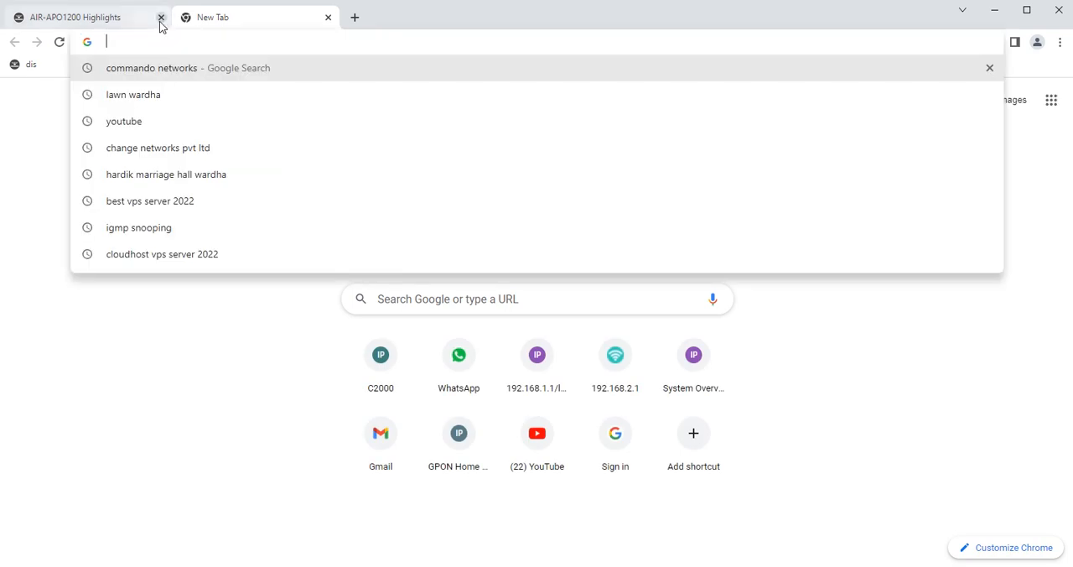
pyautogui.click(161, 17)
pyautogui.write('192')
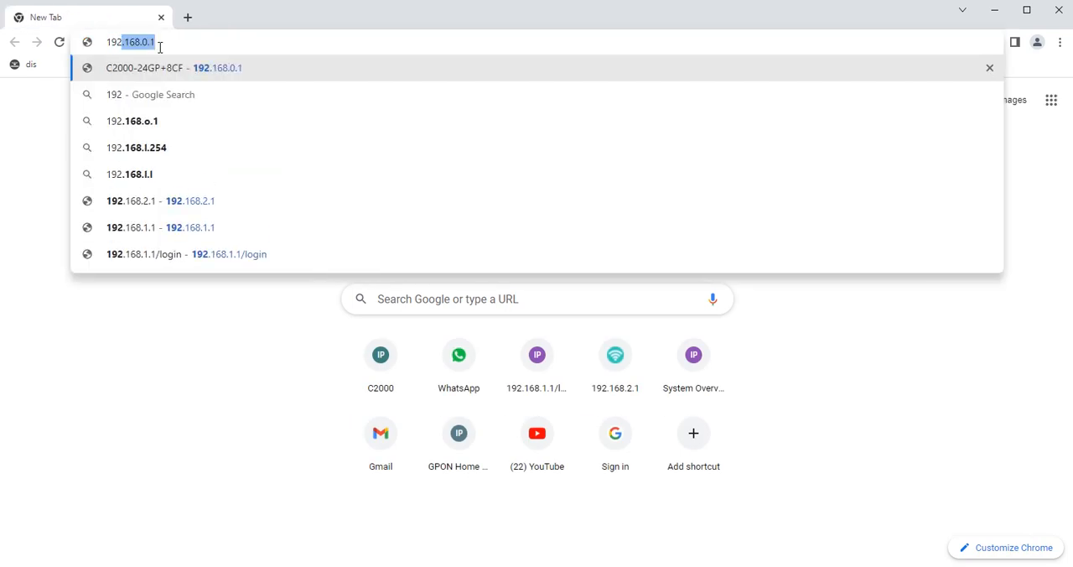
pyautogui.write('.168.2.1')
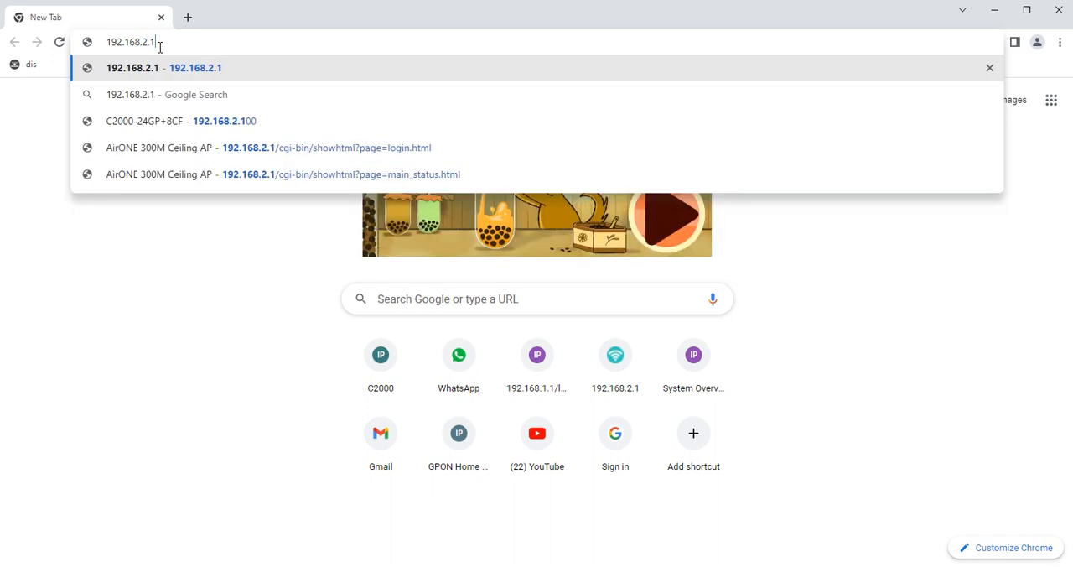
pyautogui.press('Return')
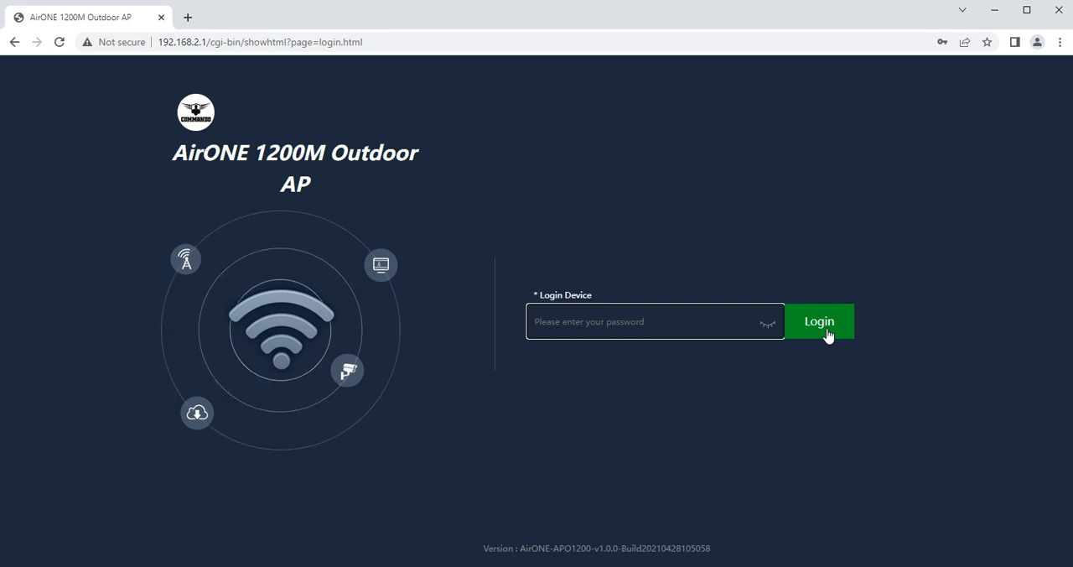
# Log in to the AirONE 1200M Outdoor AP by entering the device password.
pyautogui.write('********')
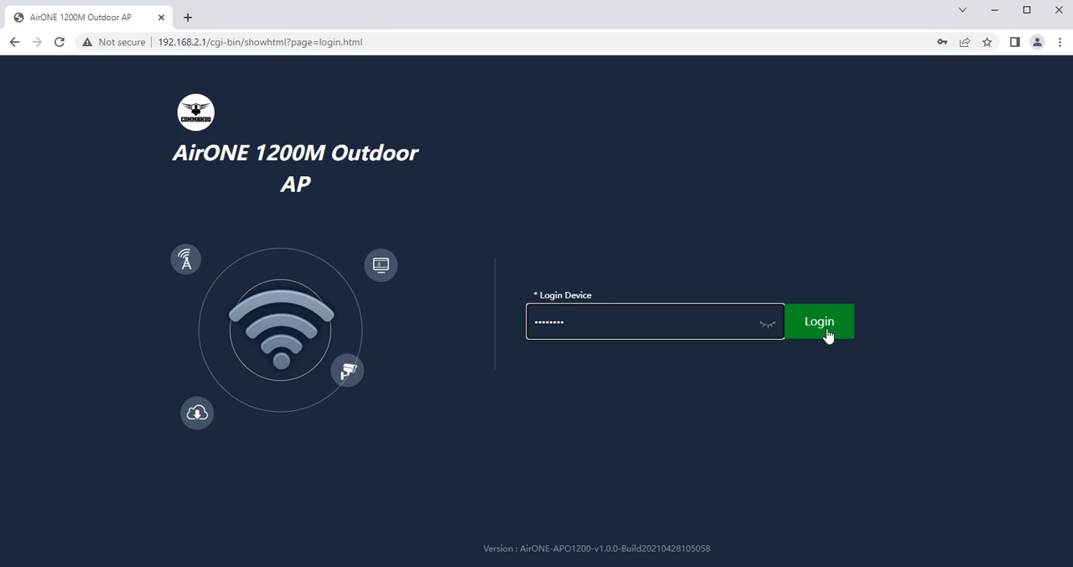
pyautogui.click(826, 330)
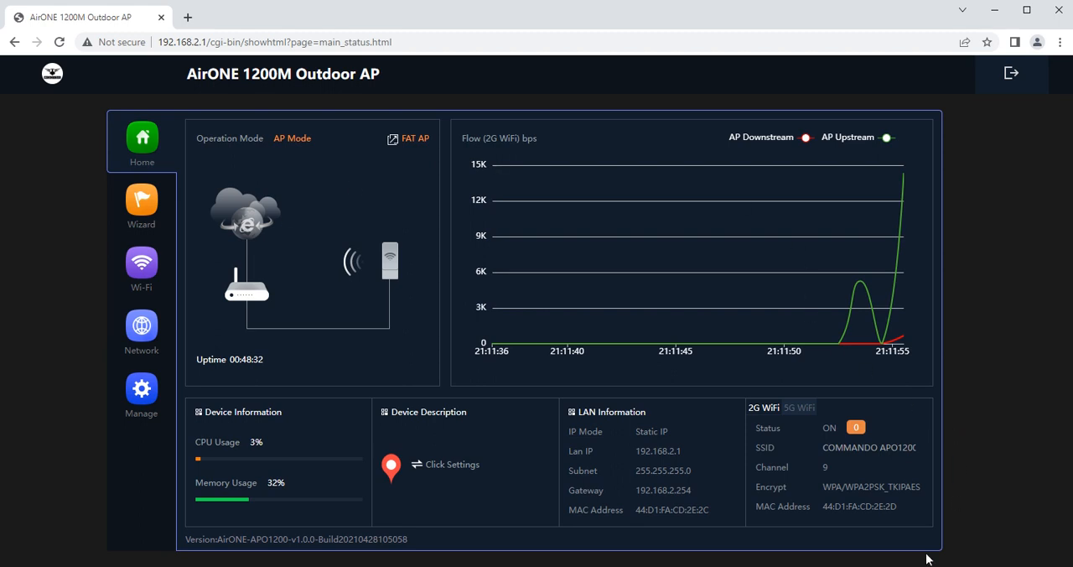
# Look for COMMANDO APO1200 5G among the PC's available Wi-Fi networks and view the access point's 5G WiFi details.
pyautogui.click(997, 565)
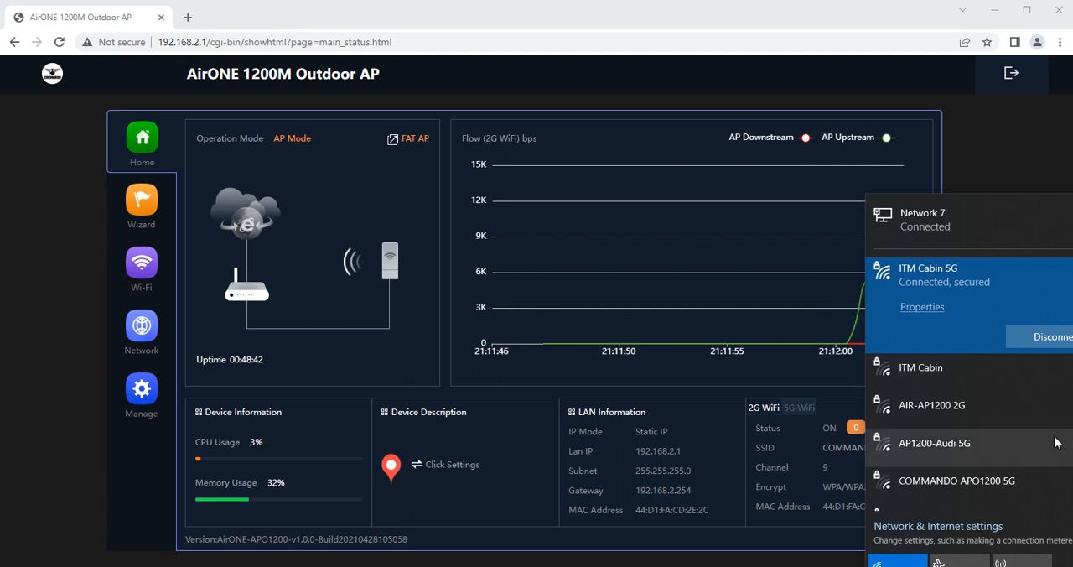
pyautogui.scroll(-2, 1055, 439)
pyautogui.click(1019, 390)
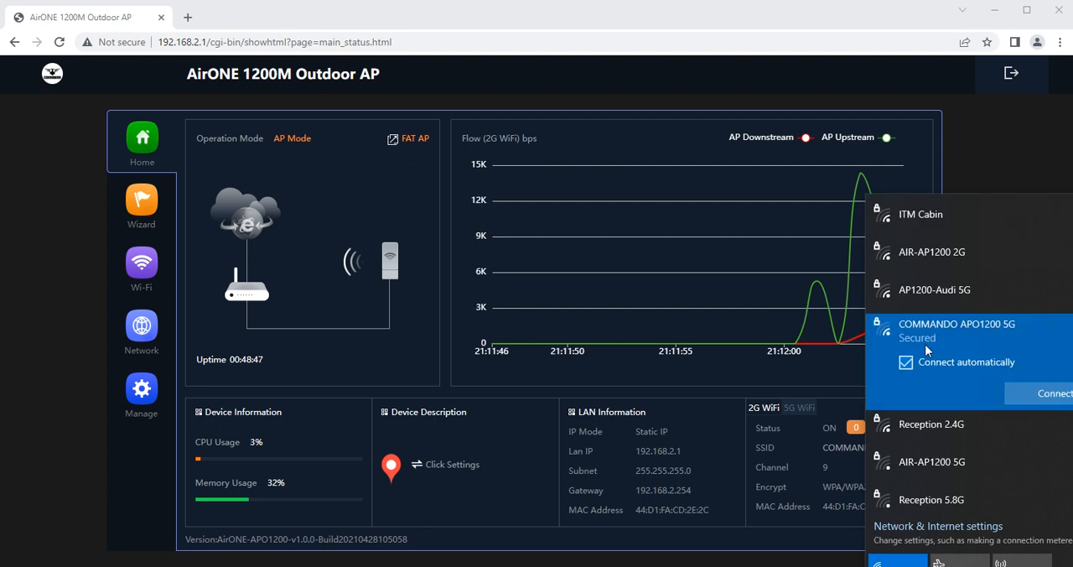
pyautogui.click(860, 444)
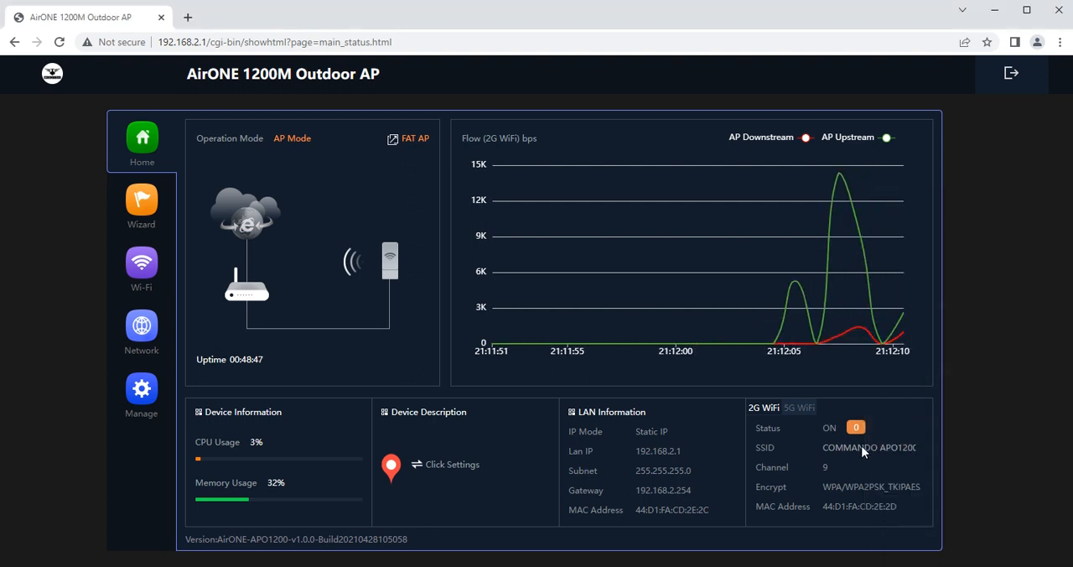
pyautogui.click(800, 409)
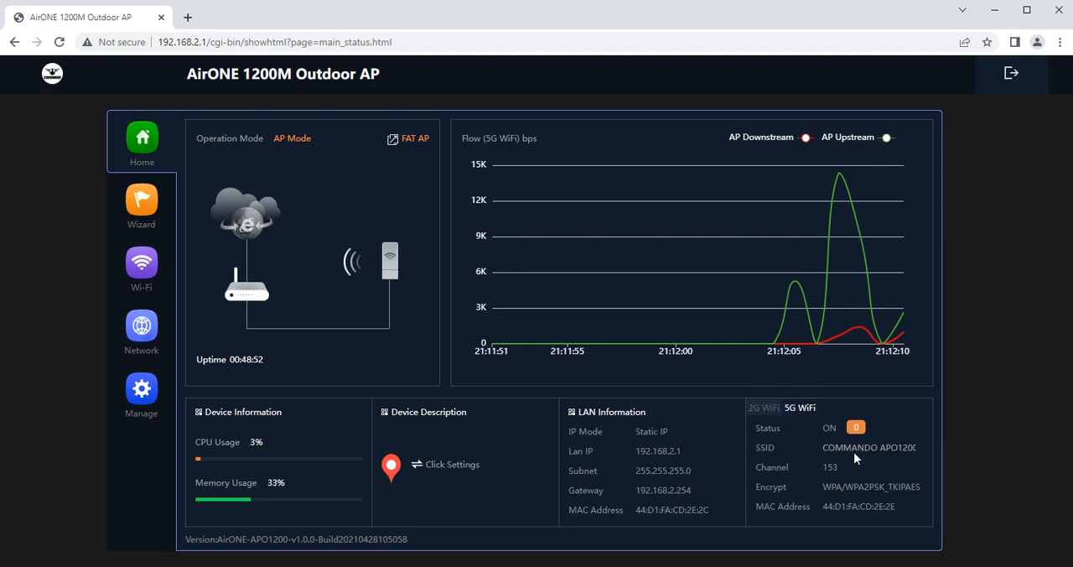
pyautogui.click(827, 445)
# Connect the PC to the COMMANDO APO1200 5G network with its security key and allow the PC to be discoverable.
pyautogui.click(989, 565)
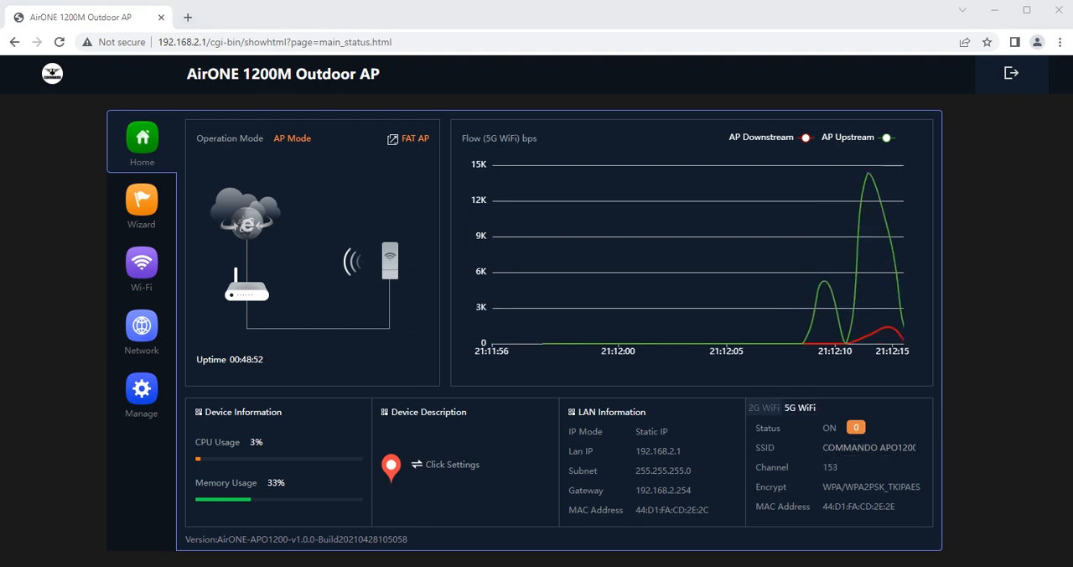
pyautogui.scroll(-3, 988, 430)
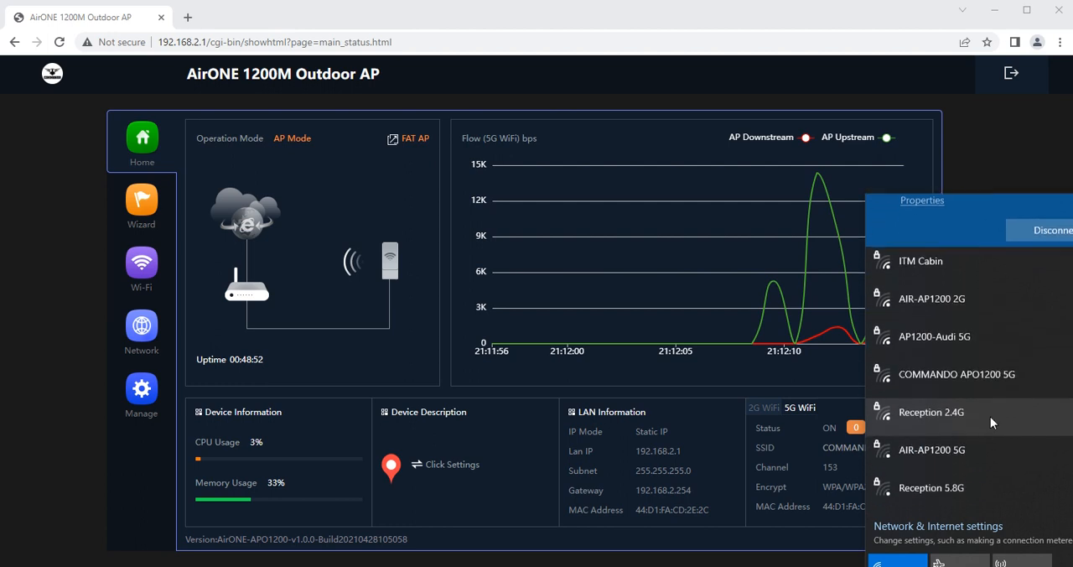
pyautogui.click(989, 377)
pyautogui.click(1033, 381)
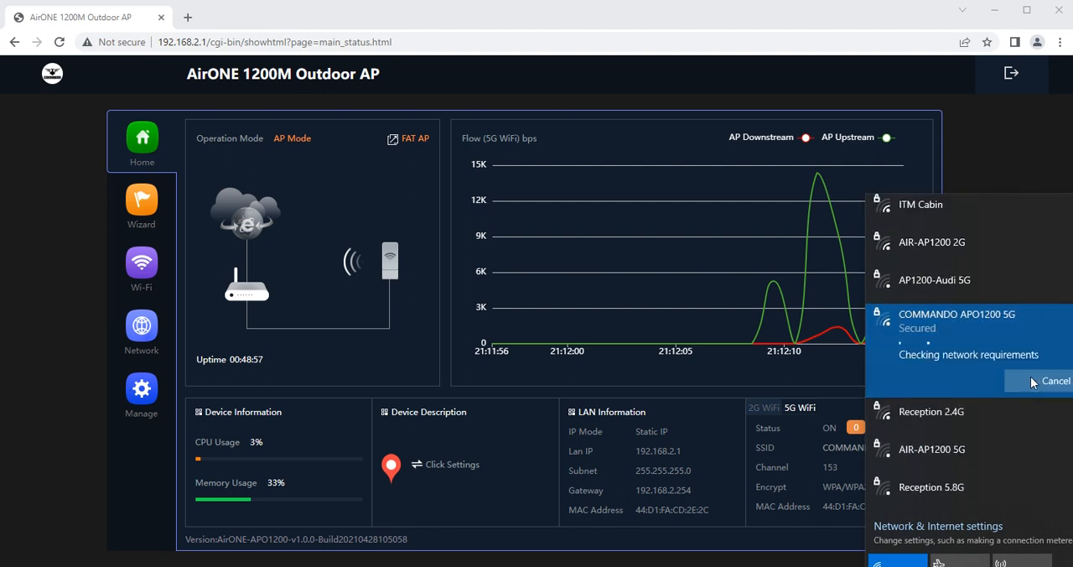
pyautogui.write('•••••••')
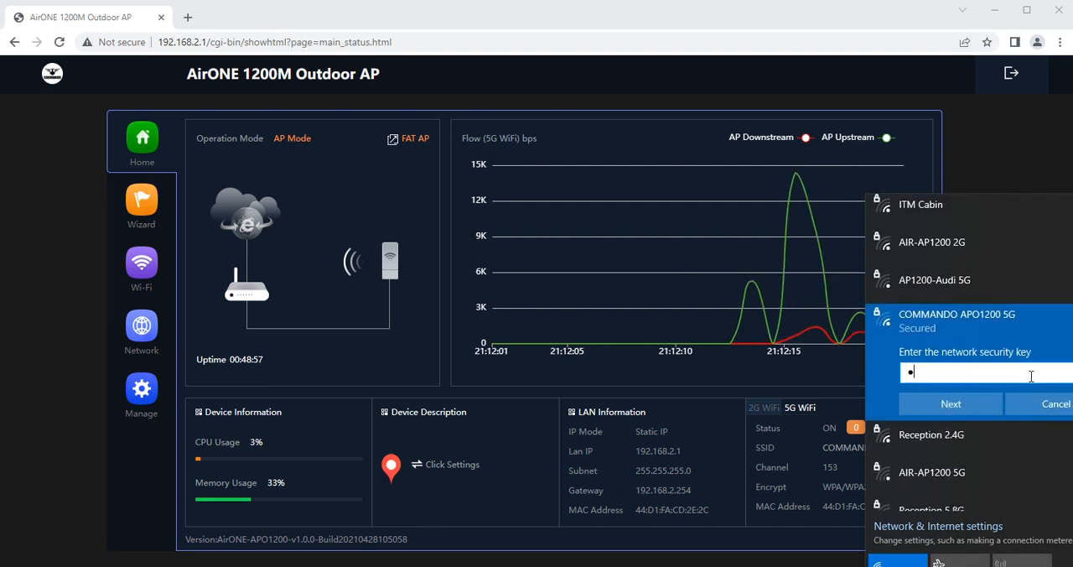
pyautogui.write('•')
pyautogui.click(977, 407)
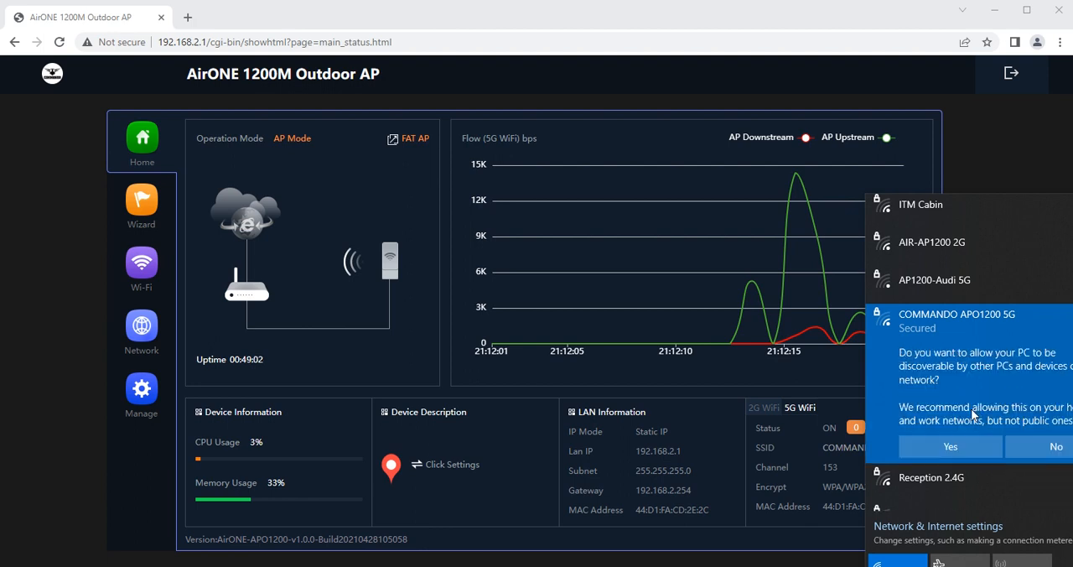
pyautogui.click(963, 445)
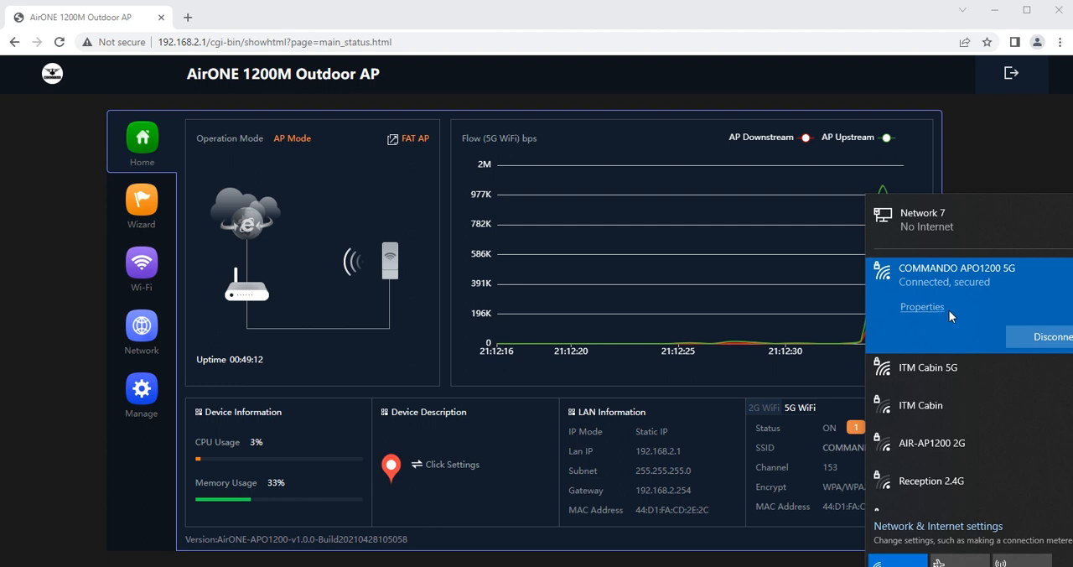
# Open the COMMANDO APO1200 5G connection properties and choose Manual for its IP assignment.
pyautogui.click(925, 309)
pyautogui.scroll(-5, 301, 344)
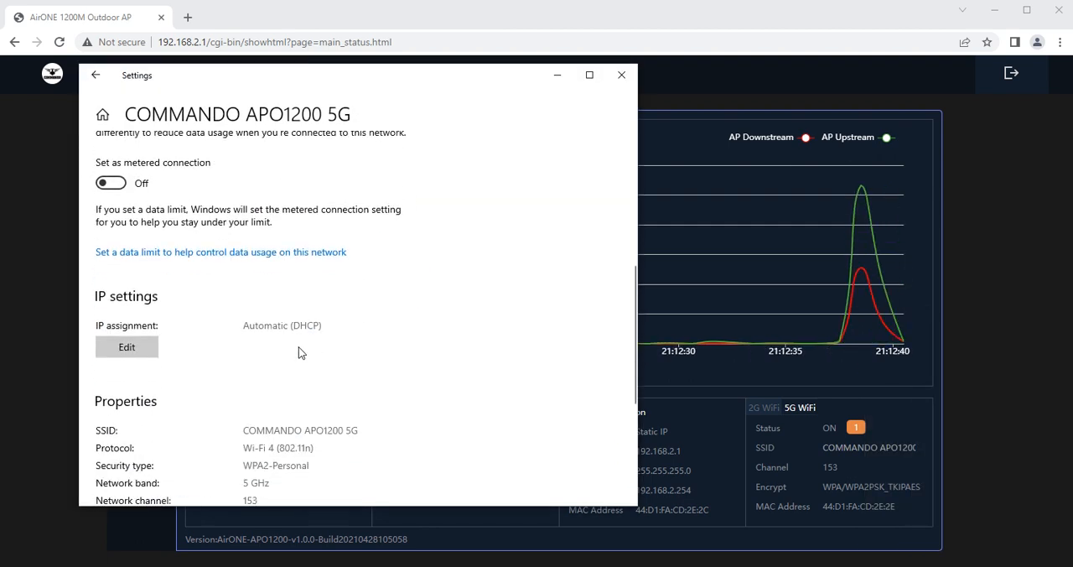
pyautogui.click(138, 351)
pyautogui.click(326, 277)
pyautogui.click(286, 304)
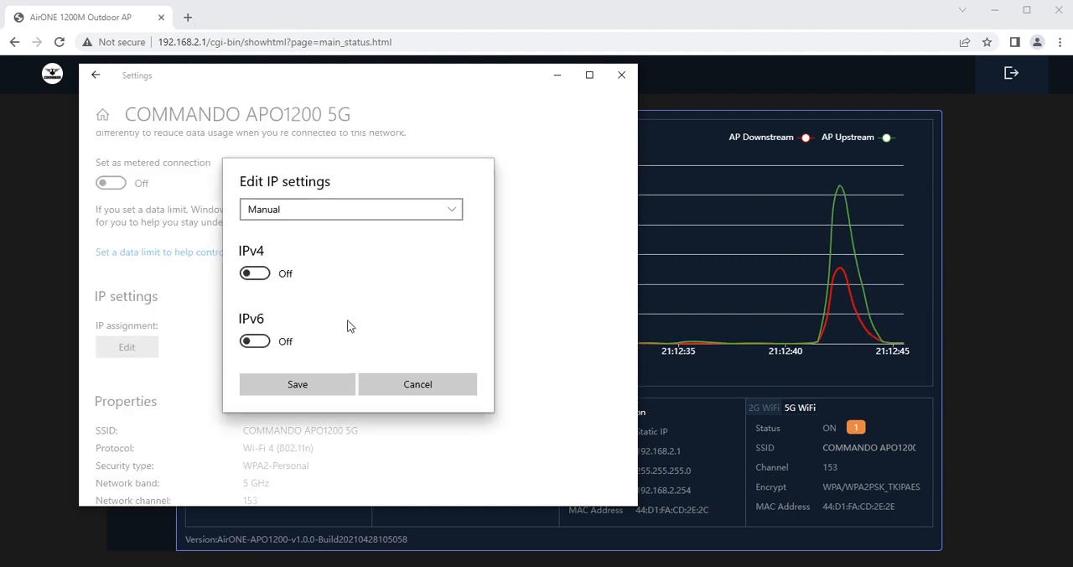
# Turn on IPv4 for the Wi-Fi connection and enter the IP address 192.168.2.100.
pyautogui.click(255, 273)
pyautogui.click(305, 228)
pyautogui.write('192')
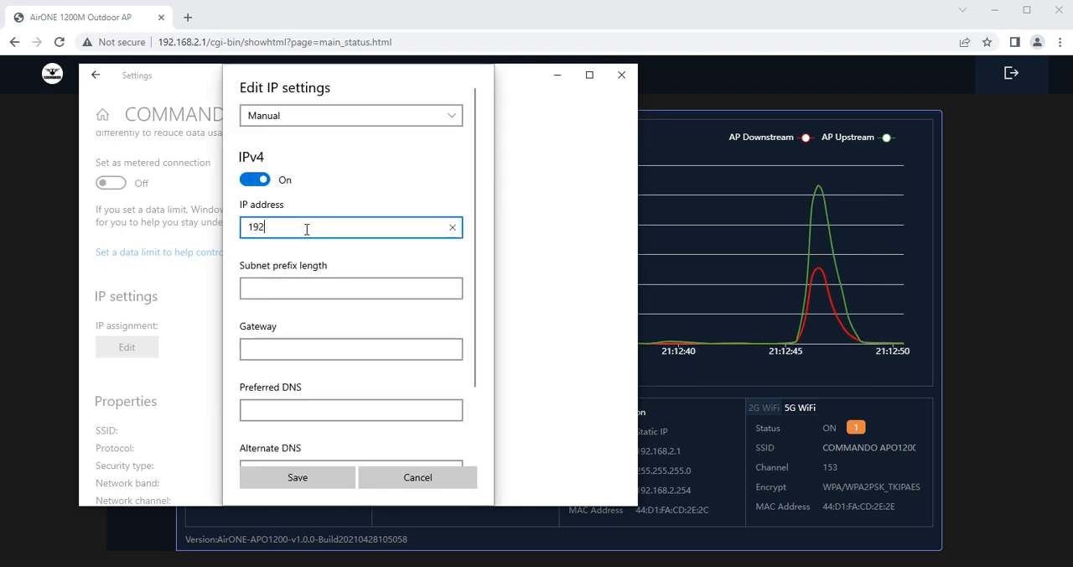
pyautogui.write('.168')
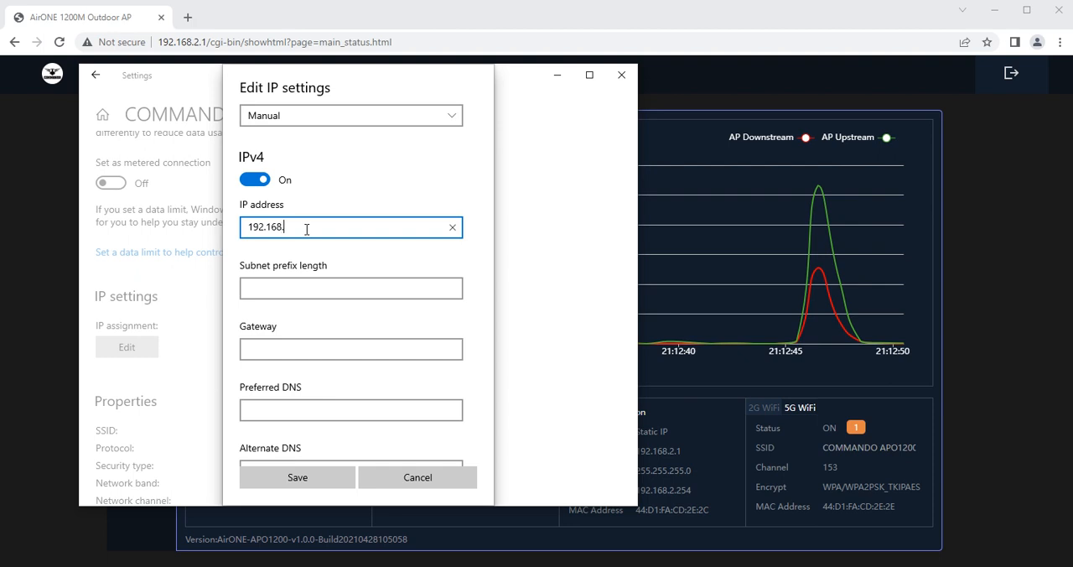
pyautogui.write('.2.100')
# Enter subnet prefix length 24 and gateway 192.168.2.1, discard the manual IP edit and close Settings.
pyautogui.click(305, 286)
pyautogui.write('24')
pyautogui.click(296, 348)
pyautogui.write('192.168.2.1')
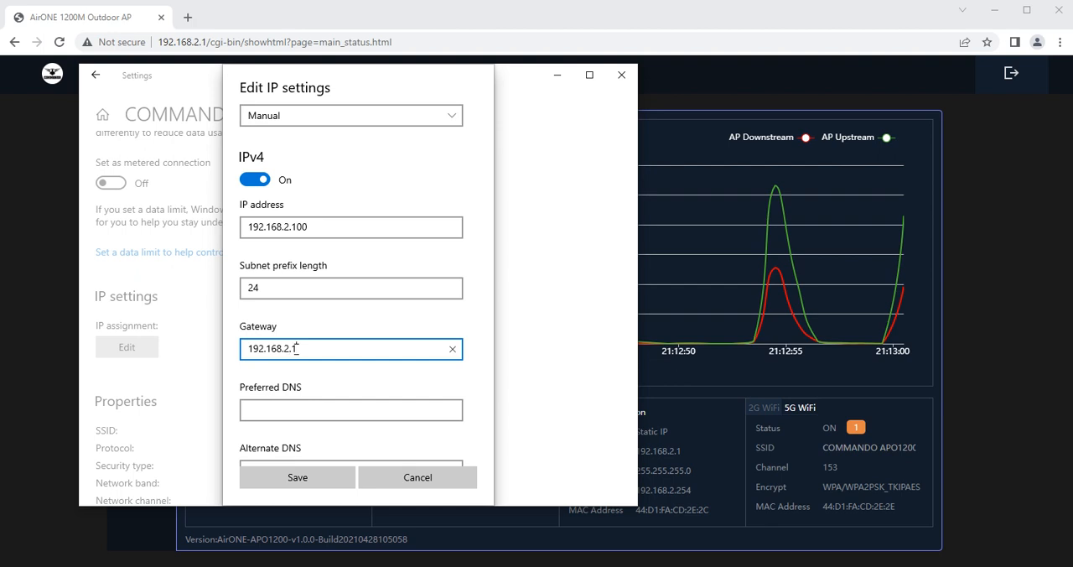
pyautogui.scroll(-3, 328, 450)
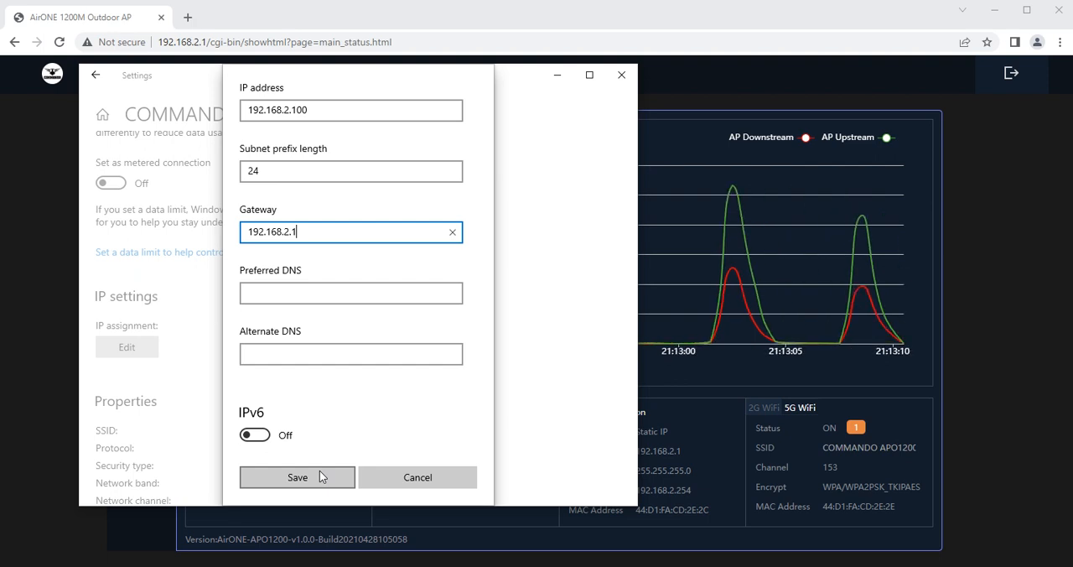
pyautogui.click(386, 471)
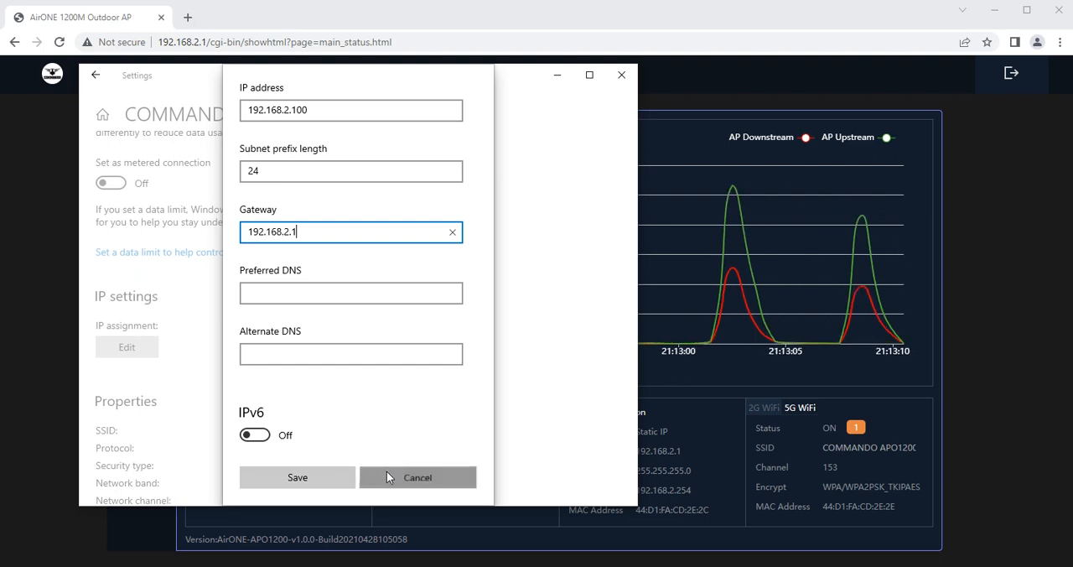
pyautogui.click(612, 80)
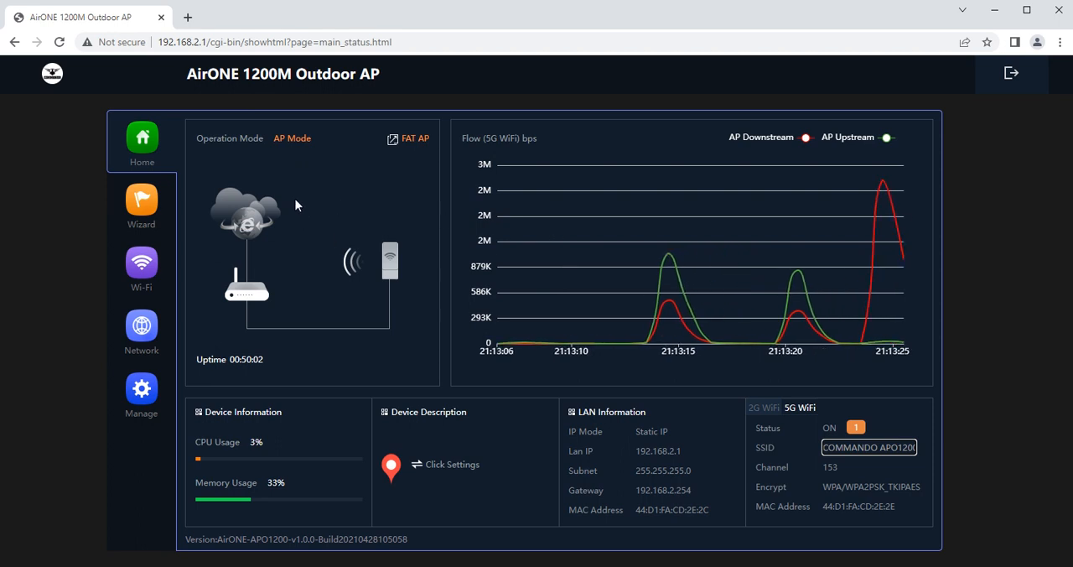
# Examine the access point's operation mode and the 5G Wi-Fi traffic flow on its status page.
pyautogui.moveTo(207, 139); pyautogui.dragTo(426, 141)
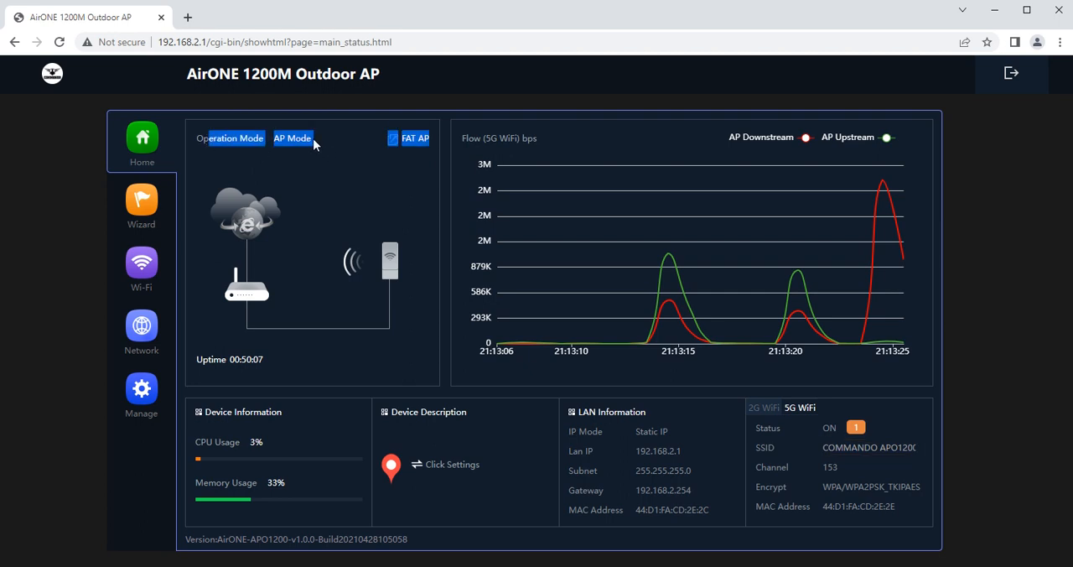
pyautogui.click(400, 139)
pyautogui.click(621, 329)
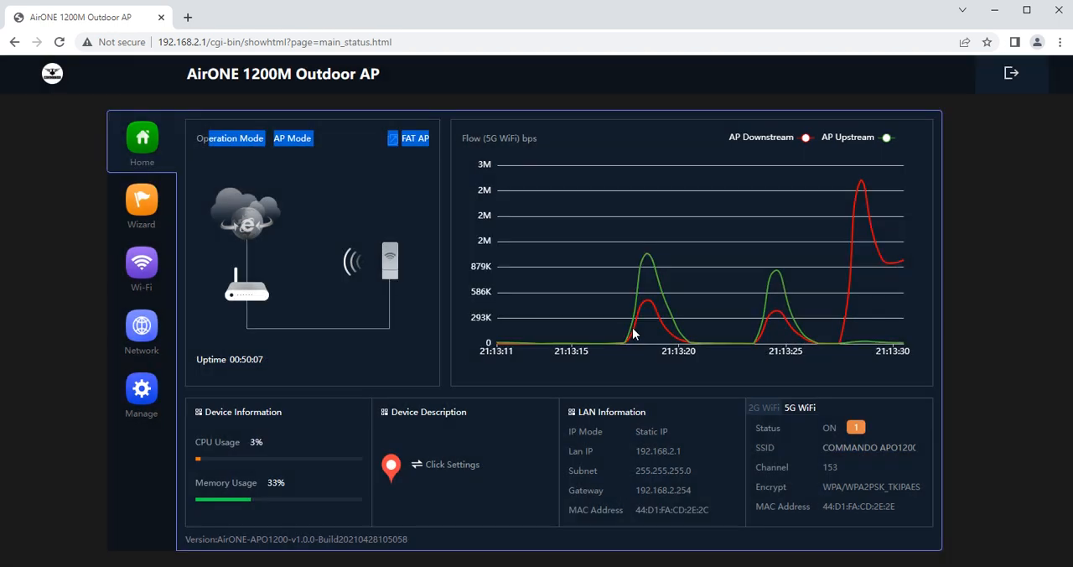
pyautogui.click(458, 176)
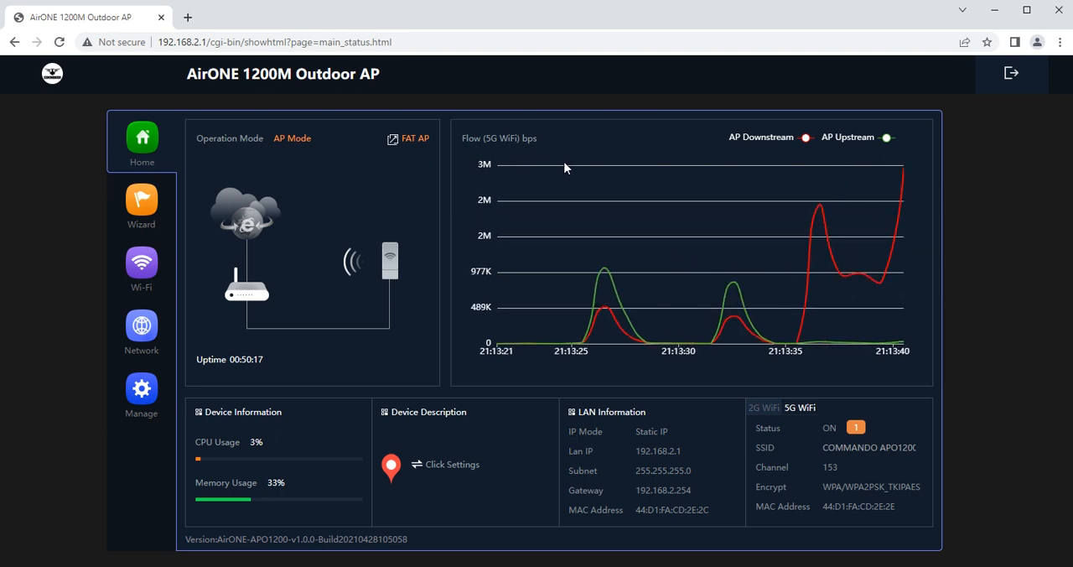
# View the clients connected to the 5G Wi-Fi and compare the 2G and 5G Wi-Fi status details.
pyautogui.click(850, 427)
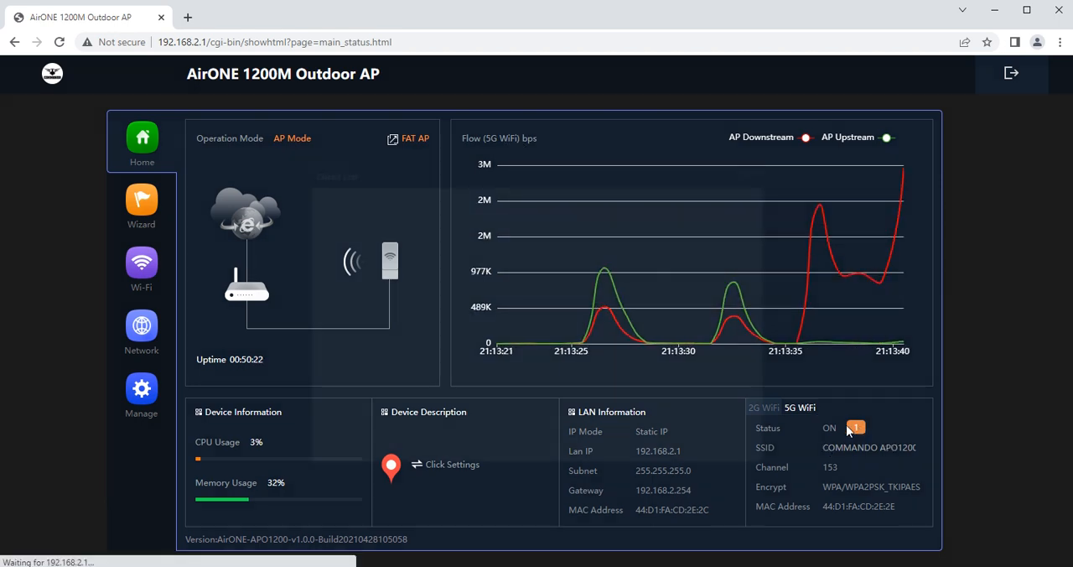
pyautogui.click(744, 175)
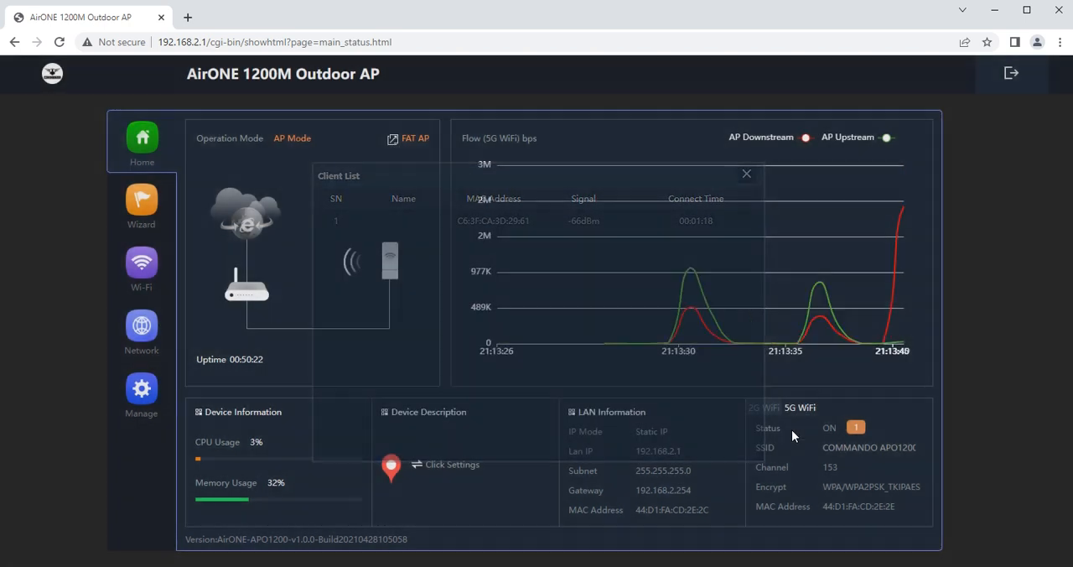
pyautogui.click(766, 408)
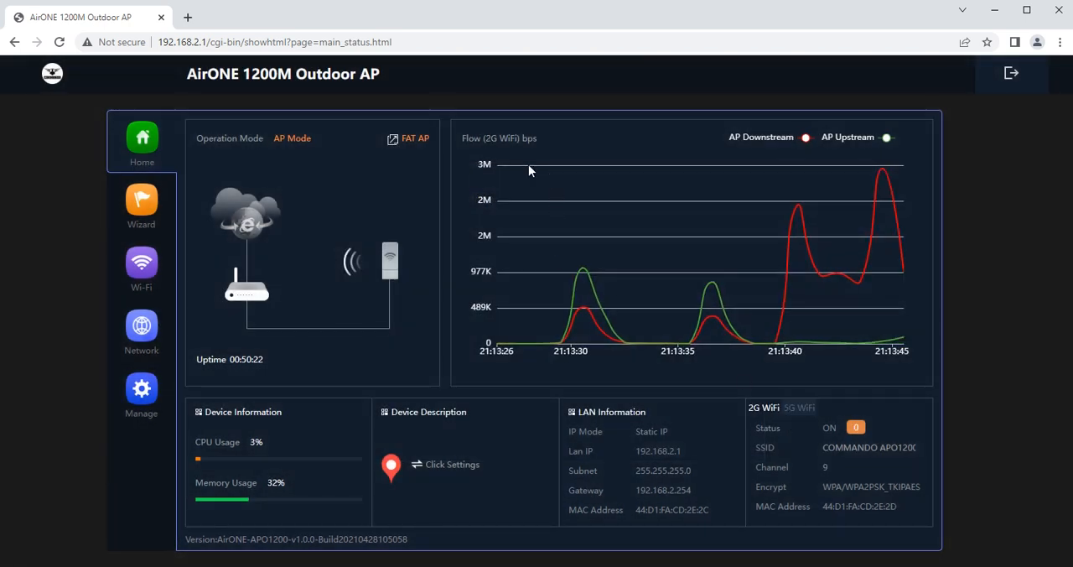
pyautogui.click(801, 408)
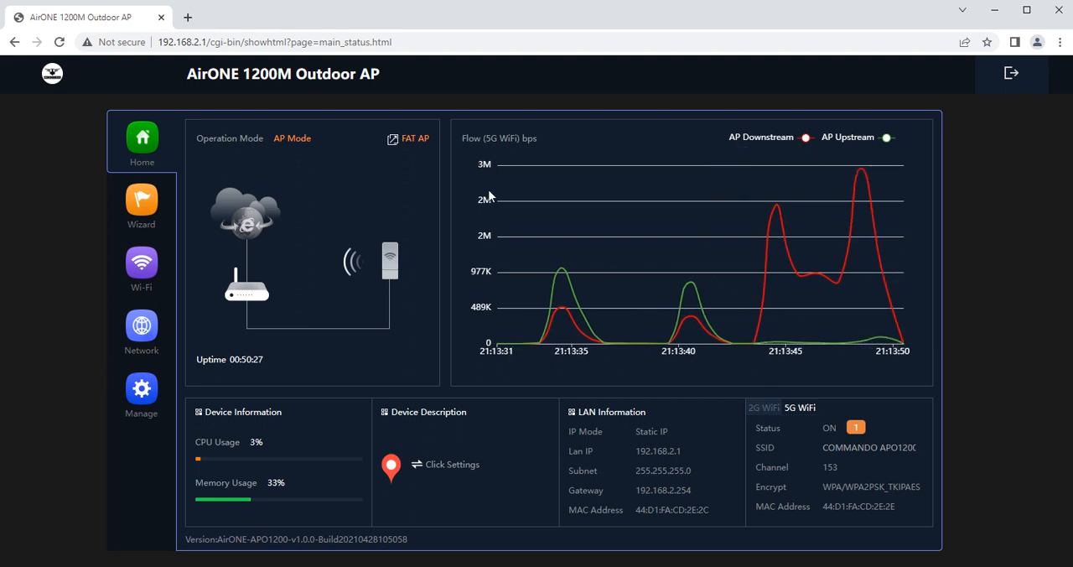
pyautogui.click(763, 408)
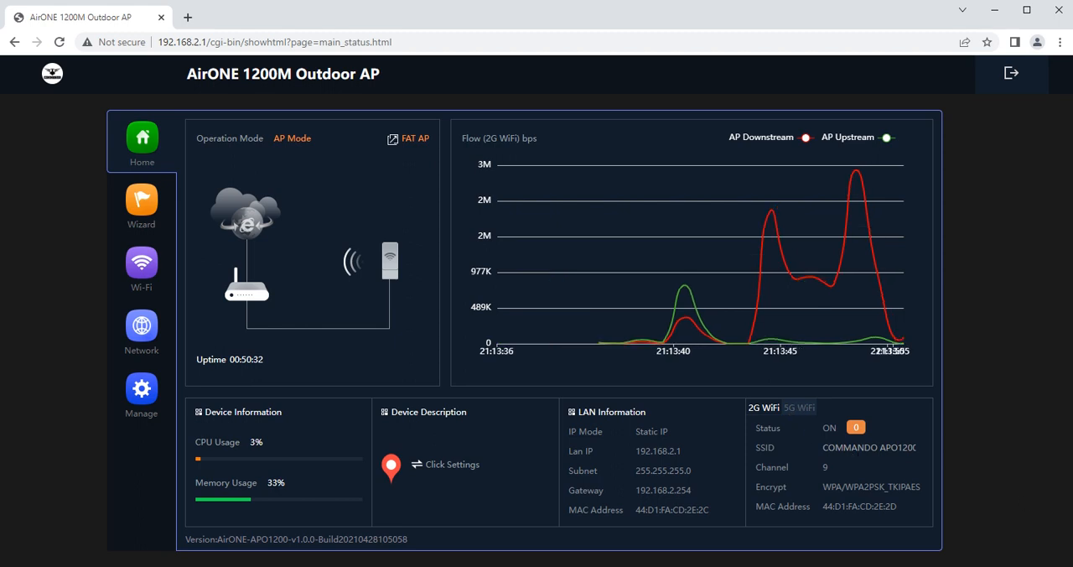
# Look through the PC's available Wi-Fi networks, then check the access point's 5G Wi-Fi status and its CPU and memory usage.
pyautogui.click(1022, 566)
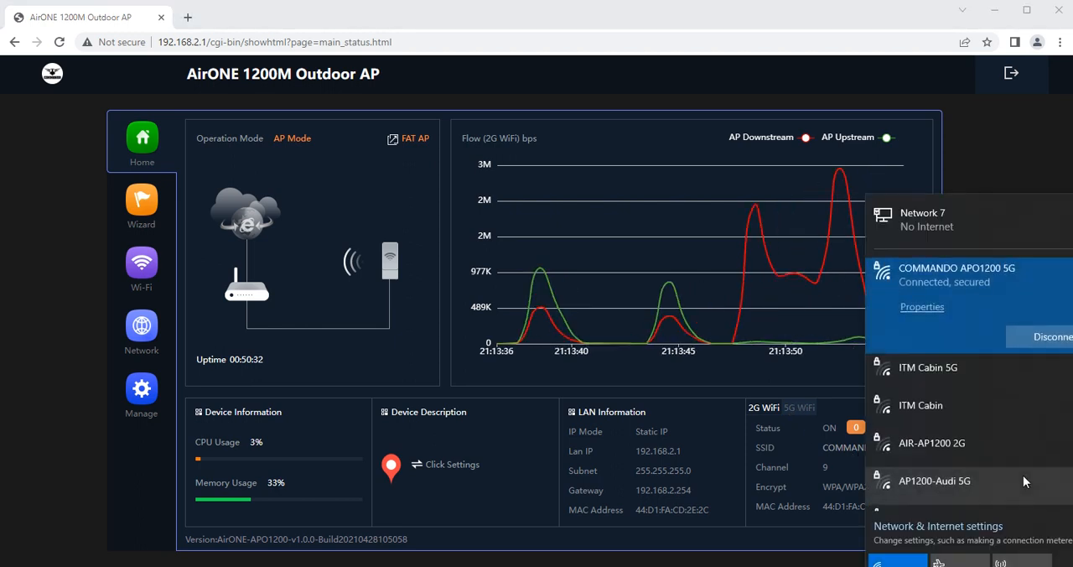
pyautogui.scroll(-2, 1023, 475)
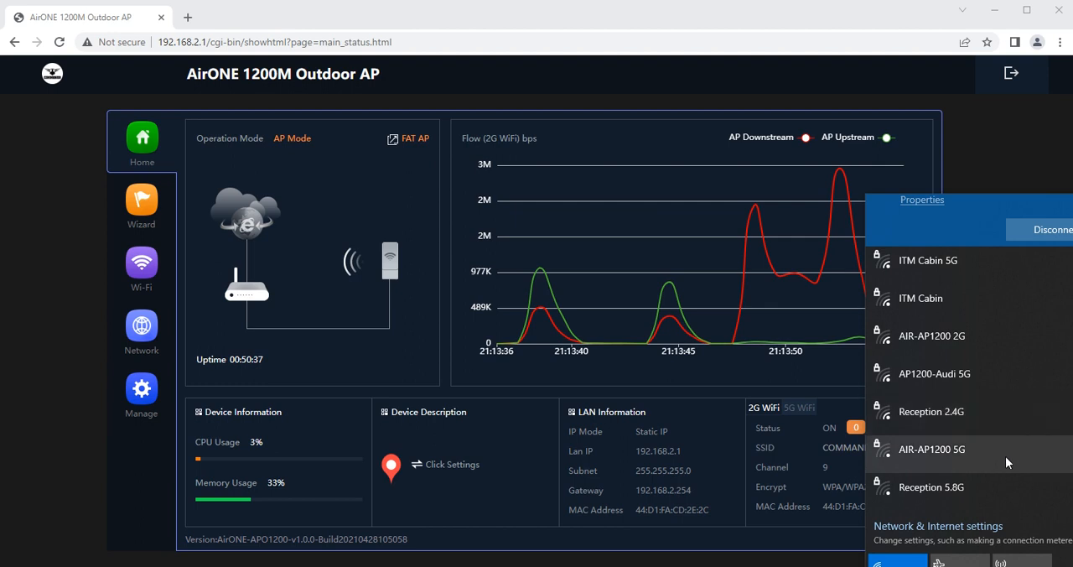
pyautogui.scroll(1, 999, 478)
pyautogui.scroll(1, 998, 475)
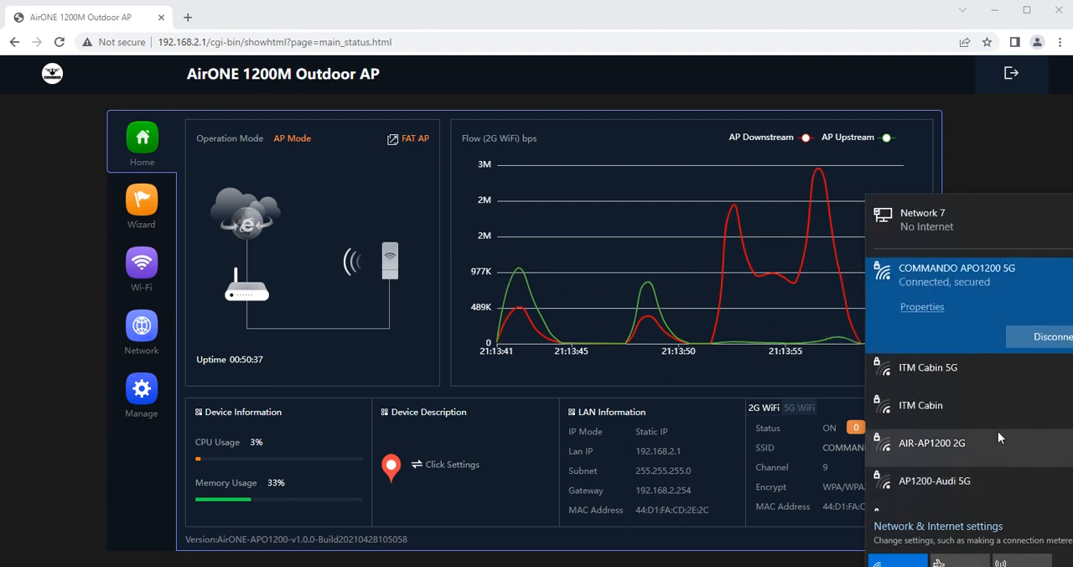
pyautogui.scroll(-2, 985, 446)
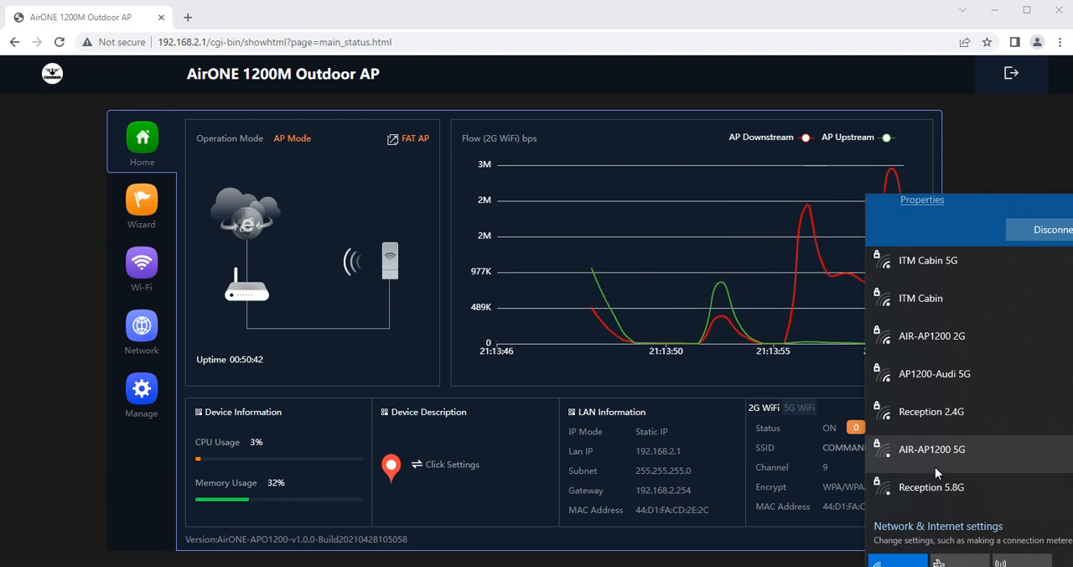
pyautogui.click(790, 411)
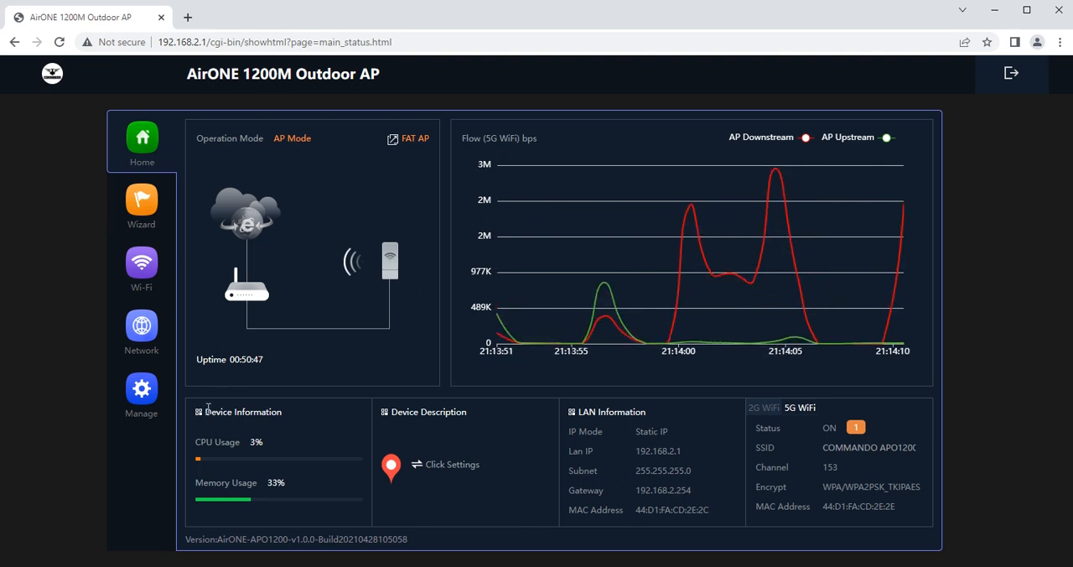
pyautogui.moveTo(214, 438); pyautogui.dragTo(295, 491)
# Set the access point's device description to COMMANDOAP01200 and apply it.
pyautogui.click(451, 465)
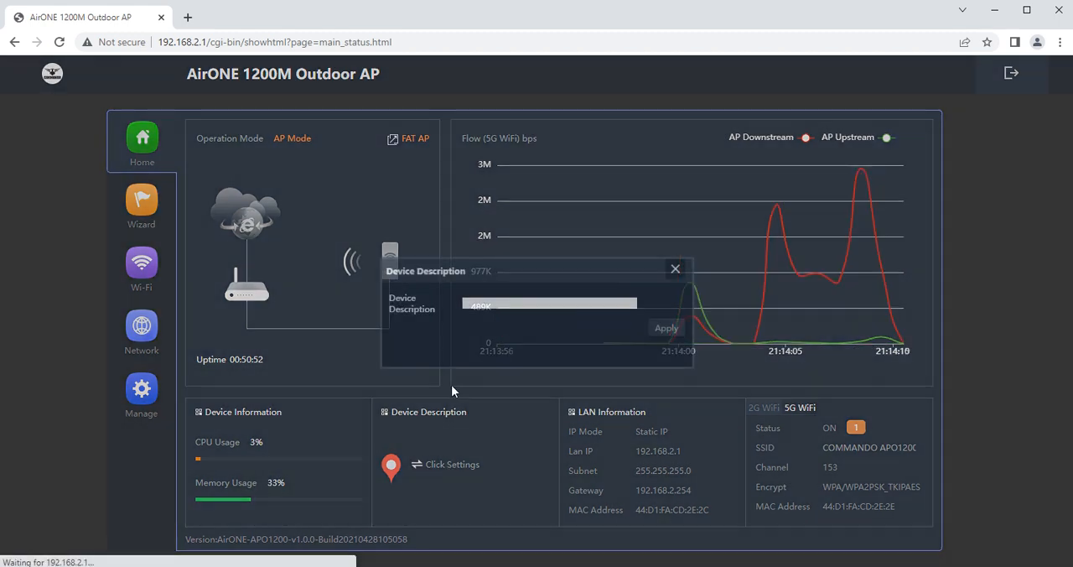
pyautogui.click(510, 303)
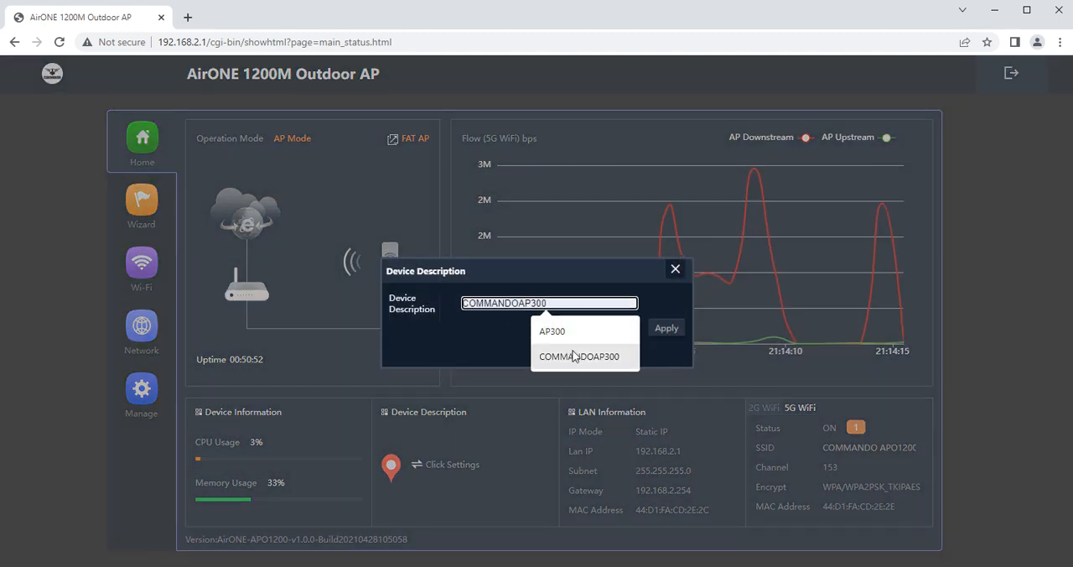
pyautogui.click(546, 357)
pyautogui.moveTo(528, 303); pyautogui.dragTo(553, 309)
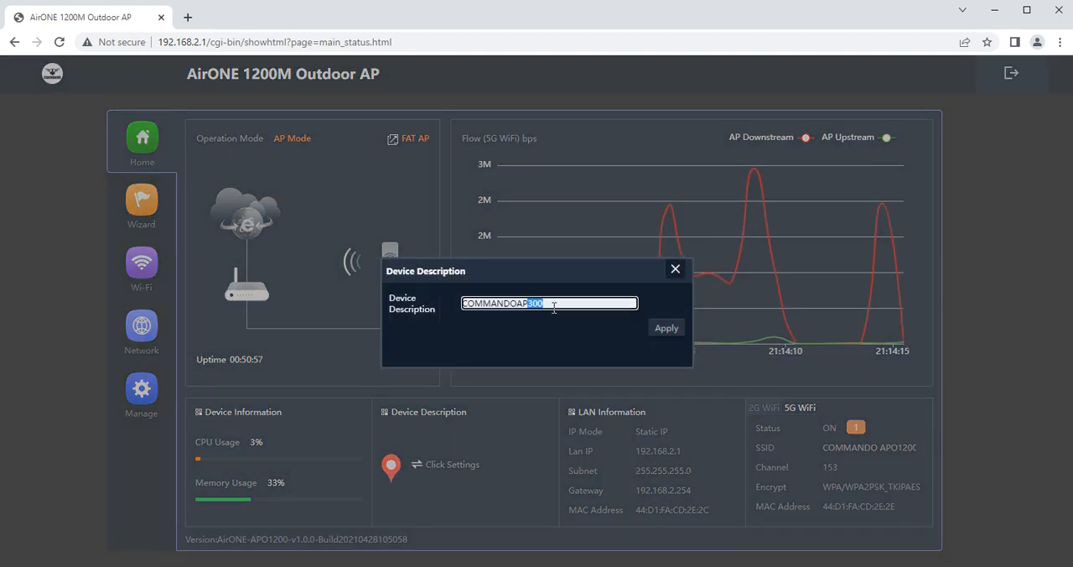
pyautogui.write('012')
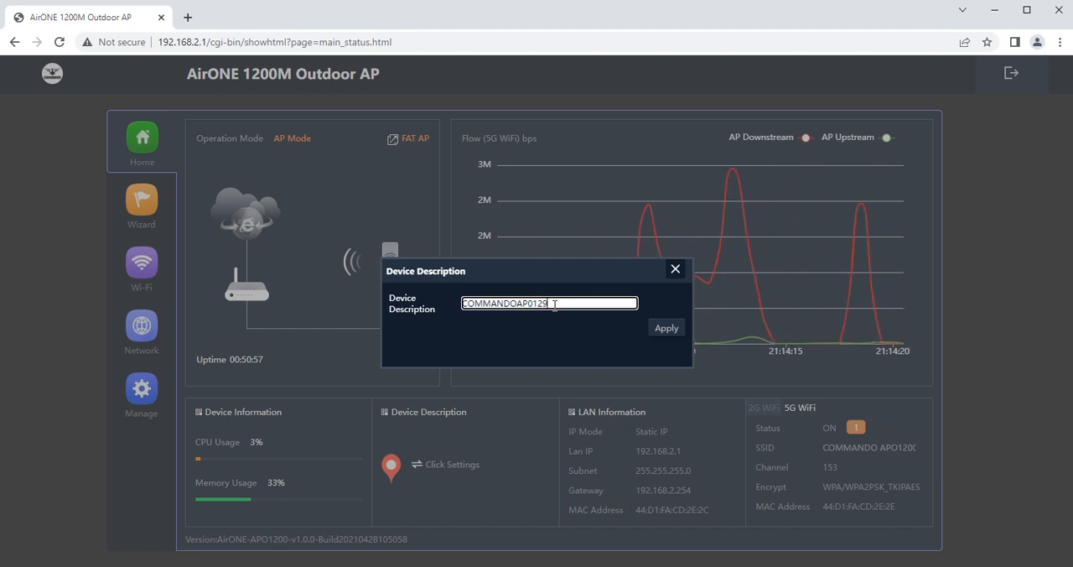
pyautogui.write('00')
pyautogui.click(675, 329)
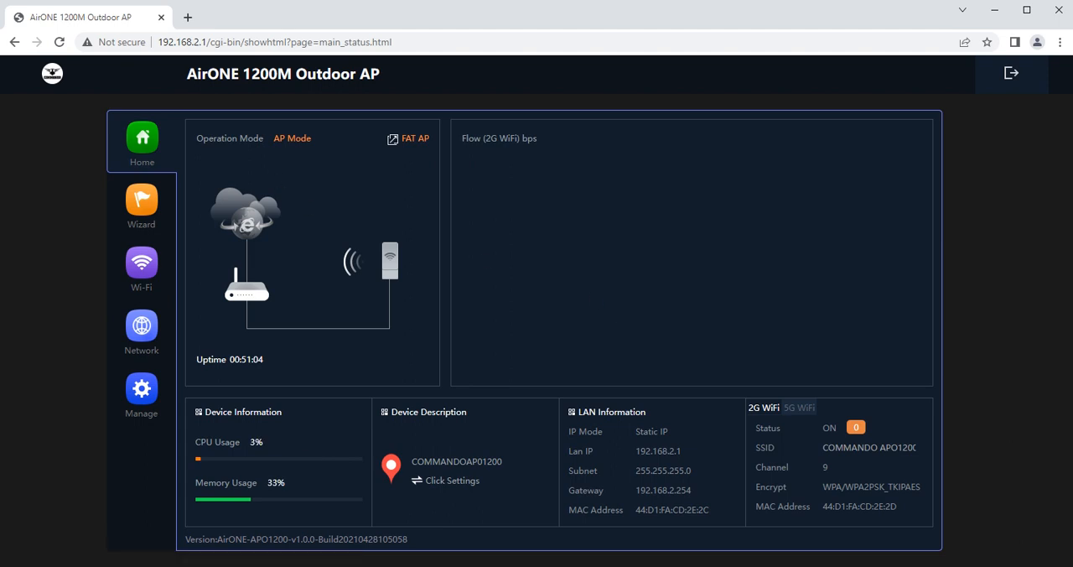
pyautogui.moveTo(409, 454)
pyautogui.mouseDown()
pyautogui.moveTo(441, 474)
pyautogui.moveTo(477, 476)
pyautogui.mouseUp()
pyautogui.click(514, 492)
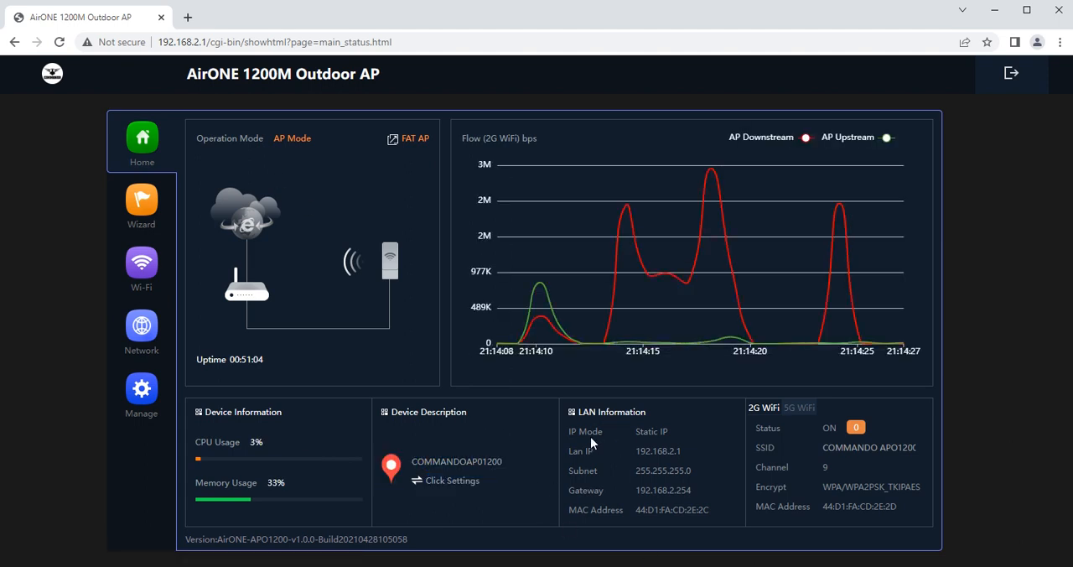
# Examine the LAN information and compare the LAN IP with the address in the browser's URL.
pyautogui.moveTo(571, 430); pyautogui.dragTo(652, 453)
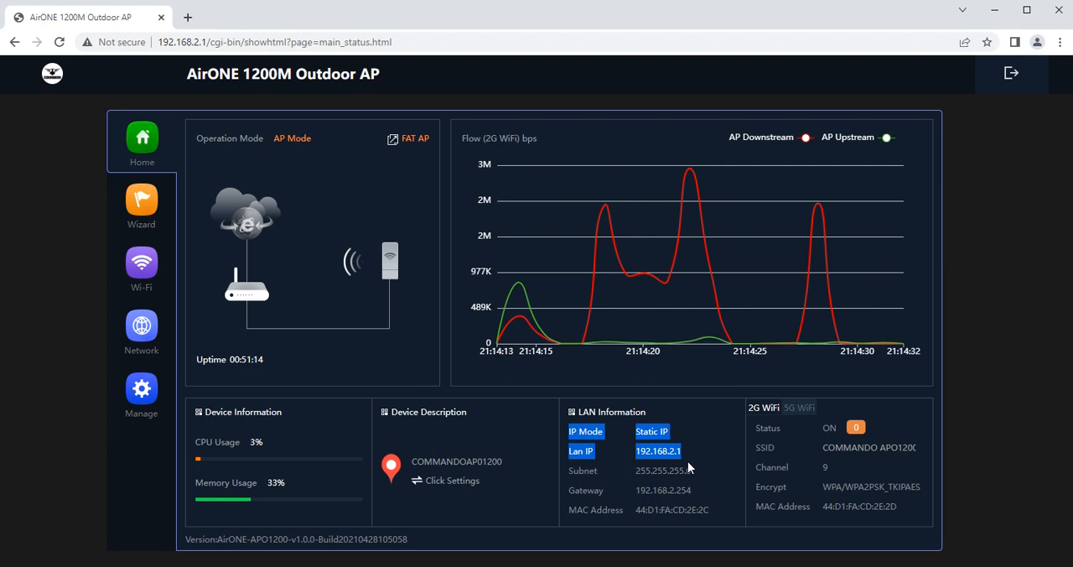
pyautogui.moveTo(686, 449); pyautogui.dragTo(618, 443)
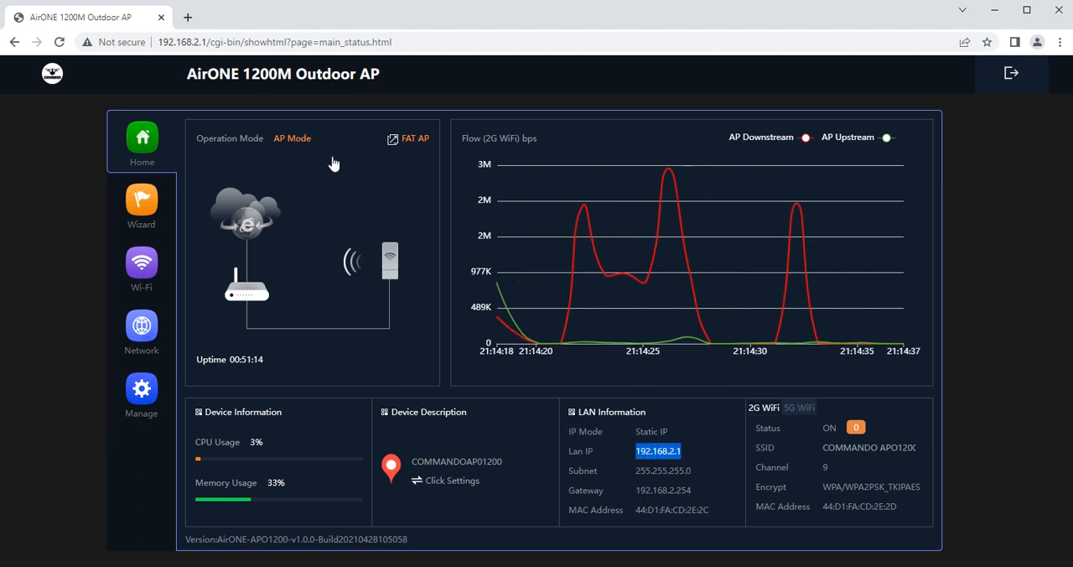
pyautogui.moveTo(207, 42); pyautogui.dragTo(159, 34)
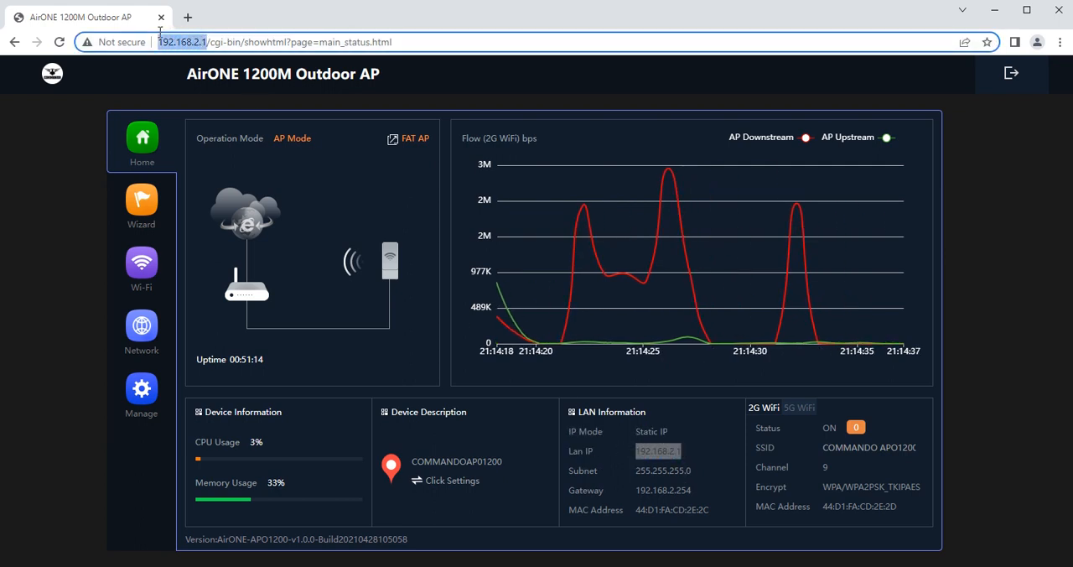
pyautogui.click(645, 490)
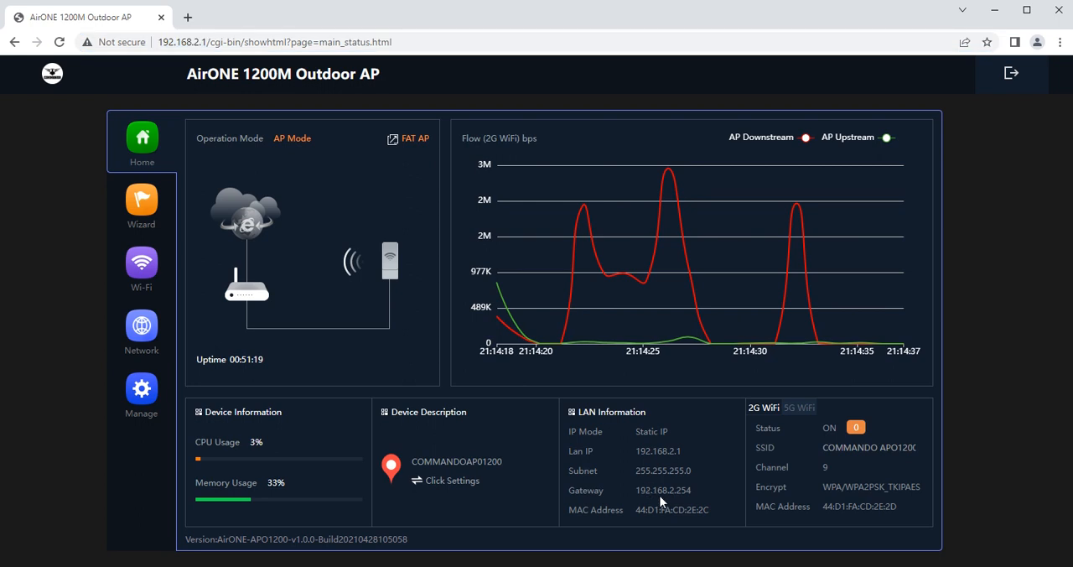
# View the client lists of the 2G and 5G Wi-Fi one after the other.
pyautogui.click(856, 427)
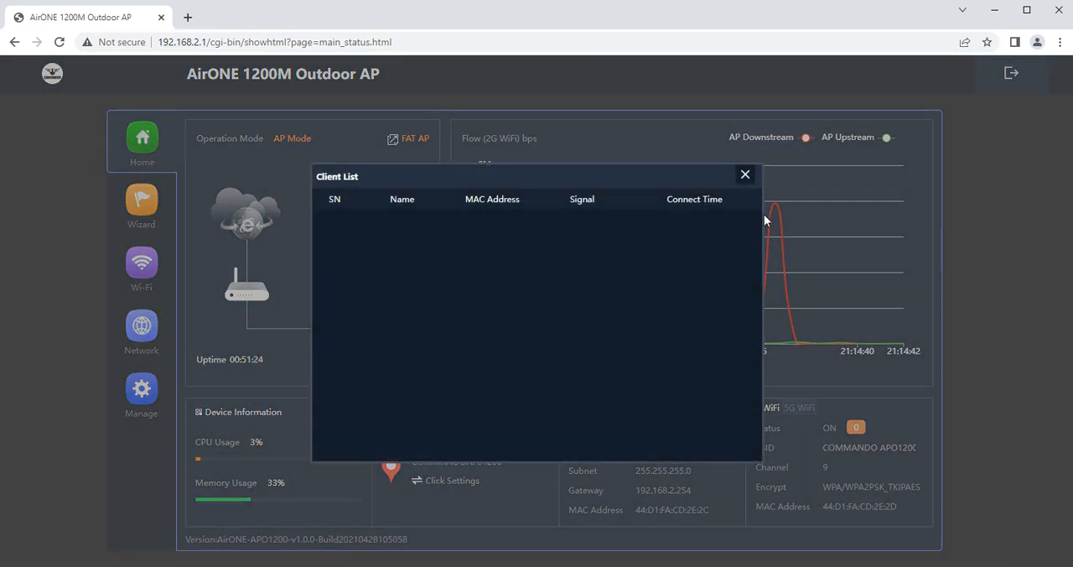
pyautogui.click(744, 174)
pyautogui.click(800, 407)
pyautogui.click(855, 428)
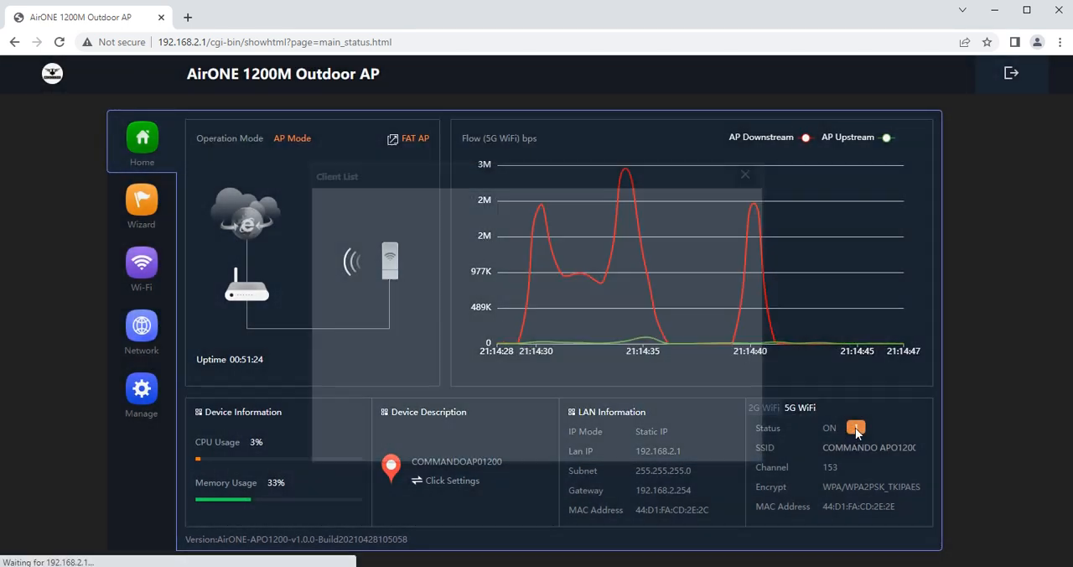
pyautogui.click(743, 176)
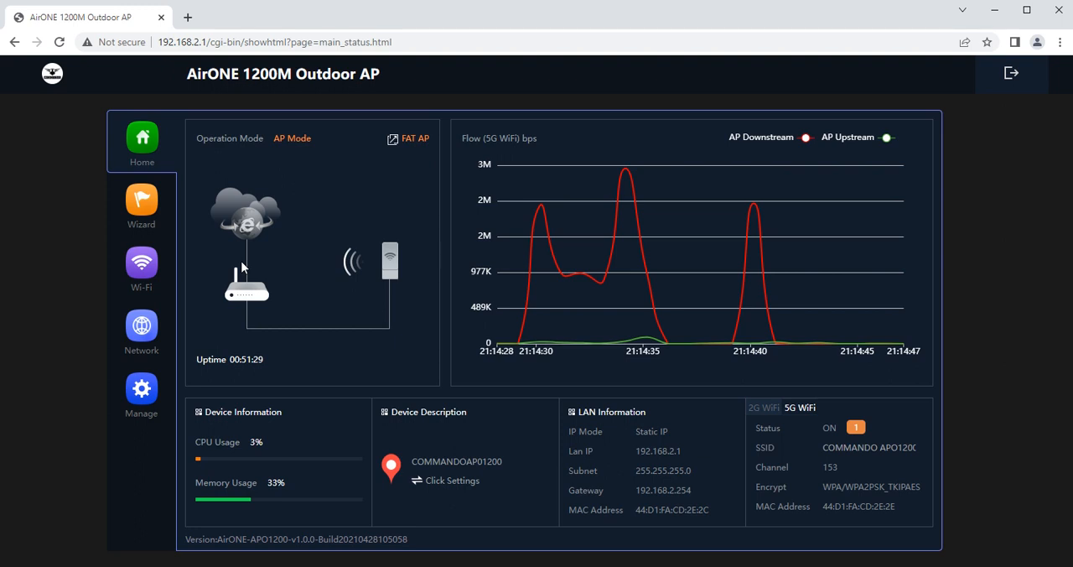
# Start the AP Mode setup wizard and keep Static IP as the LAN IP mode.
pyautogui.click(136, 208)
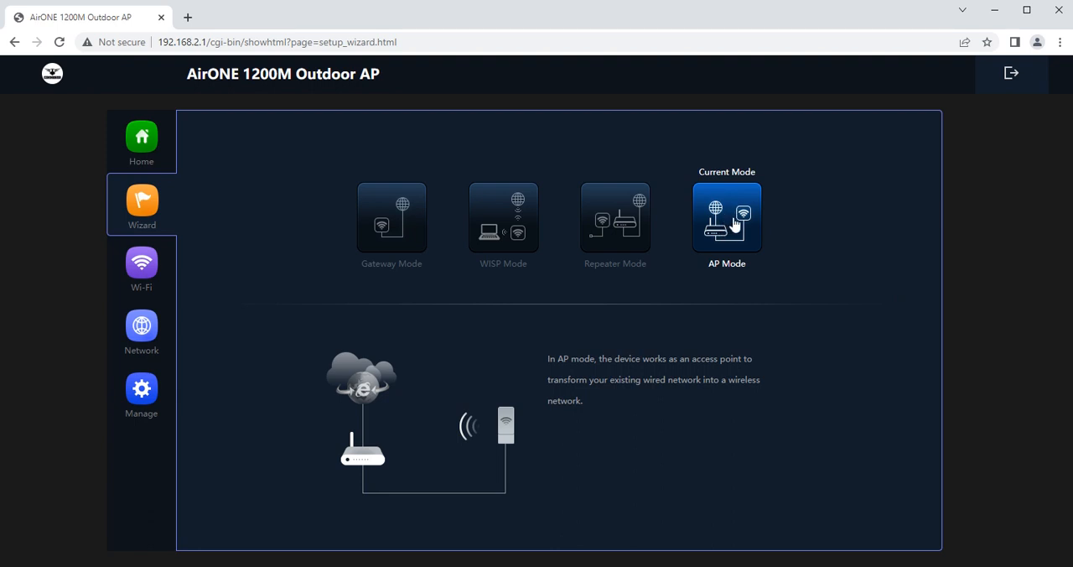
pyautogui.click(734, 224)
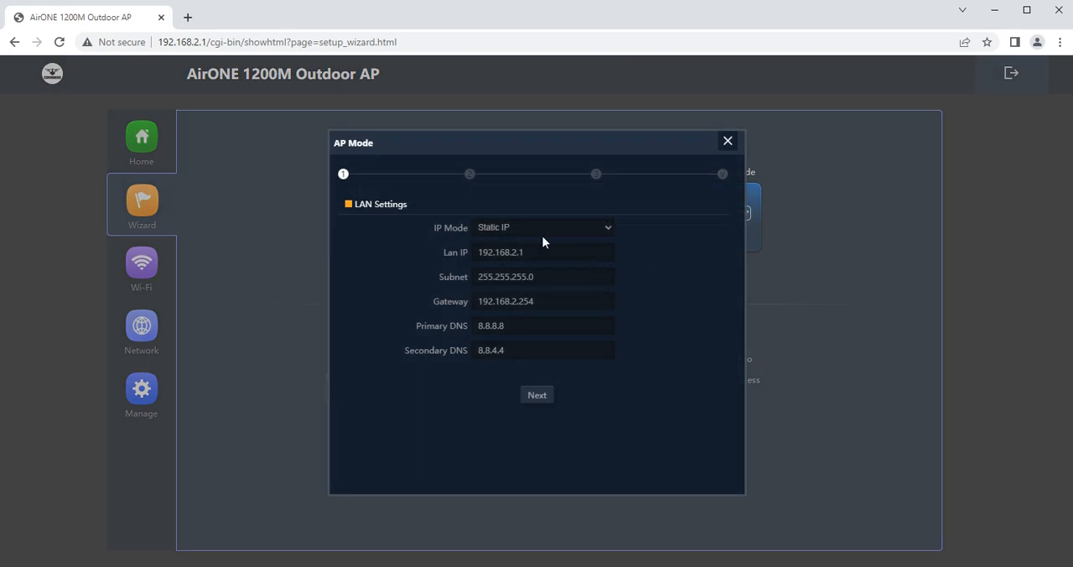
pyautogui.click(530, 232)
pyautogui.click(530, 230)
pyautogui.click(532, 231)
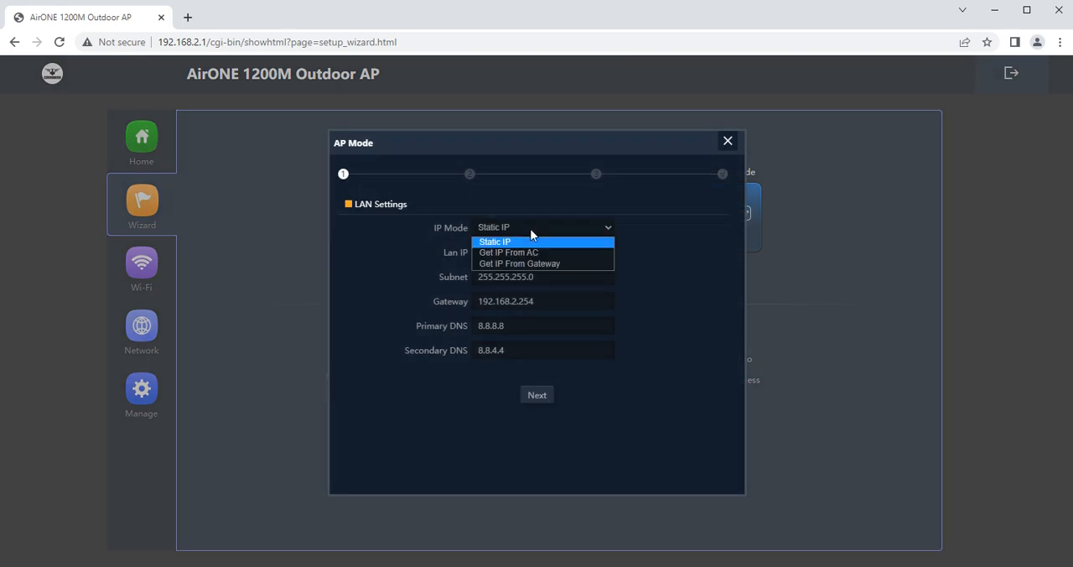
pyautogui.click(532, 242)
# Check the wizard's LAN IP against the browser's address and continue to the 2G WiFi settings.
pyautogui.click(546, 253)
pyautogui.moveTo(546, 253); pyautogui.dragTo(435, 254)
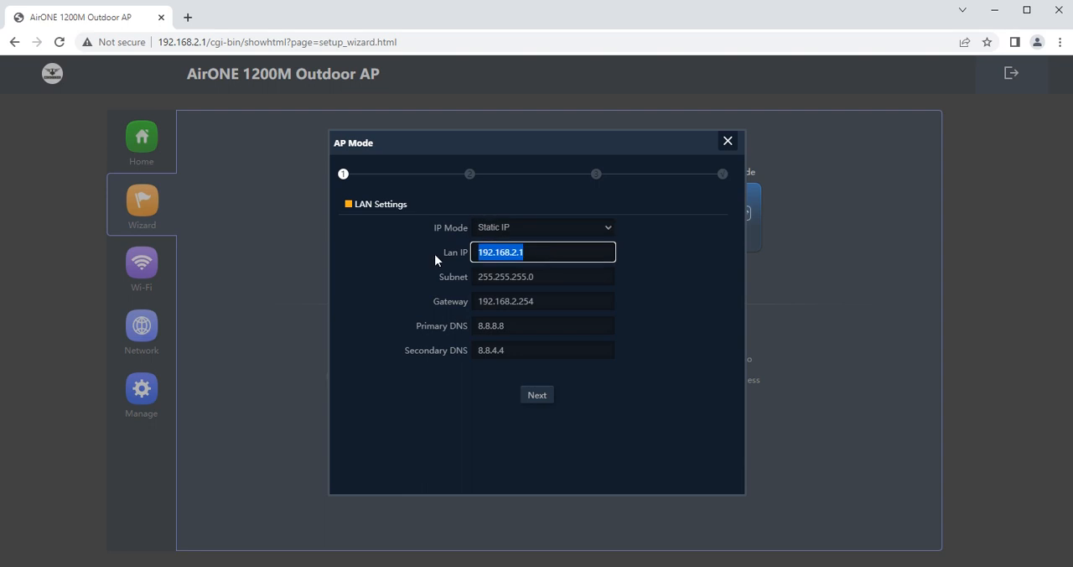
pyautogui.click(539, 253)
pyautogui.moveTo(207, 42); pyautogui.dragTo(156, 38)
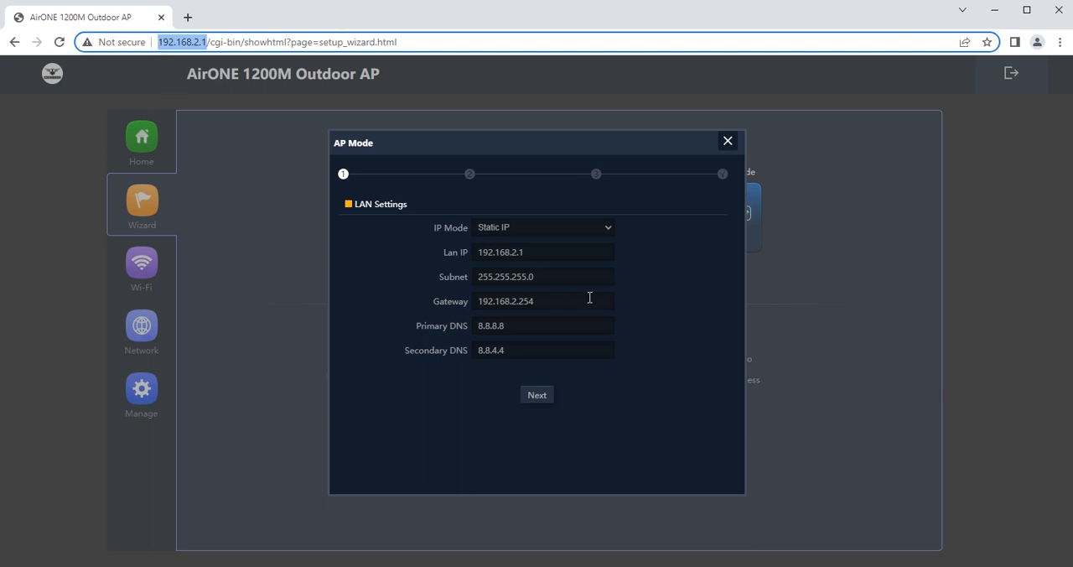
pyautogui.click(537, 396)
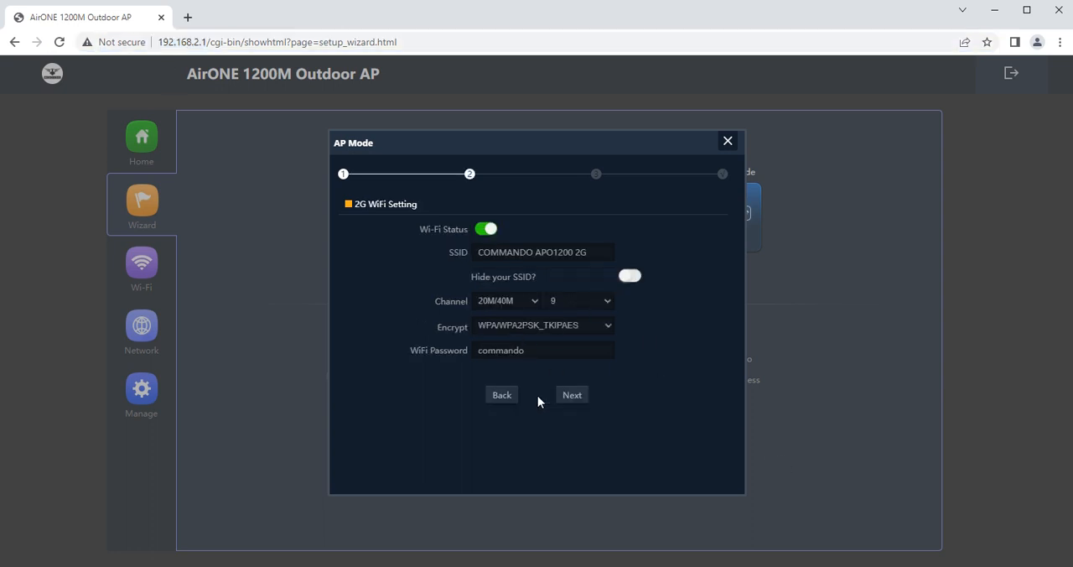
# Replace the 2G Wi-Fi SSID with ABC.
pyautogui.click(595, 253)
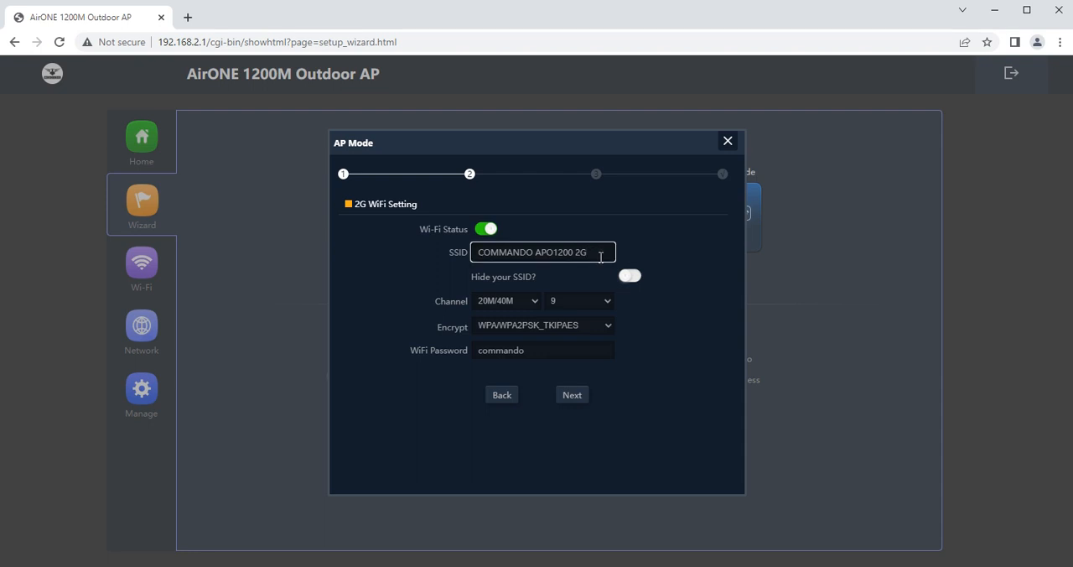
pyautogui.moveTo(601, 255); pyautogui.dragTo(406, 260)
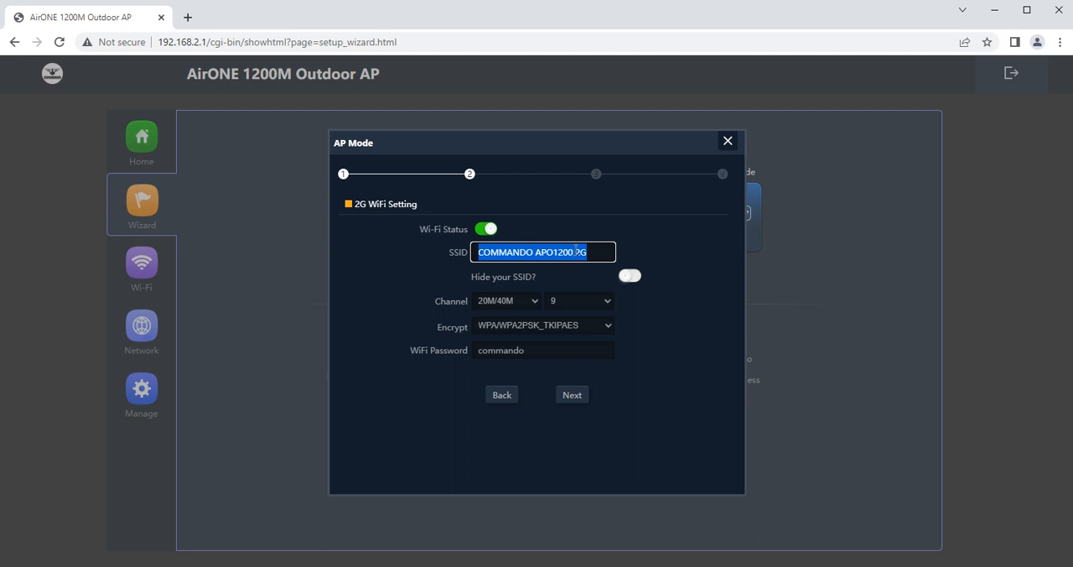
pyautogui.write('ABC')
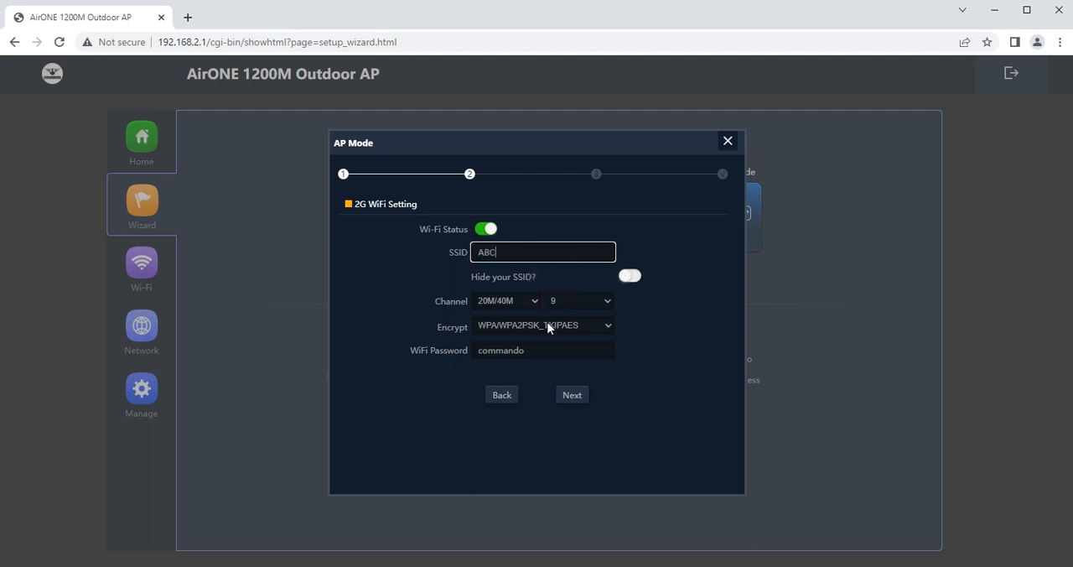
# Set the 2G Wi-Fi channel to 40M bandwidth and Auto, keeping WPA/WPA2PSK_TKIPAES encryption.
pyautogui.click(528, 302)
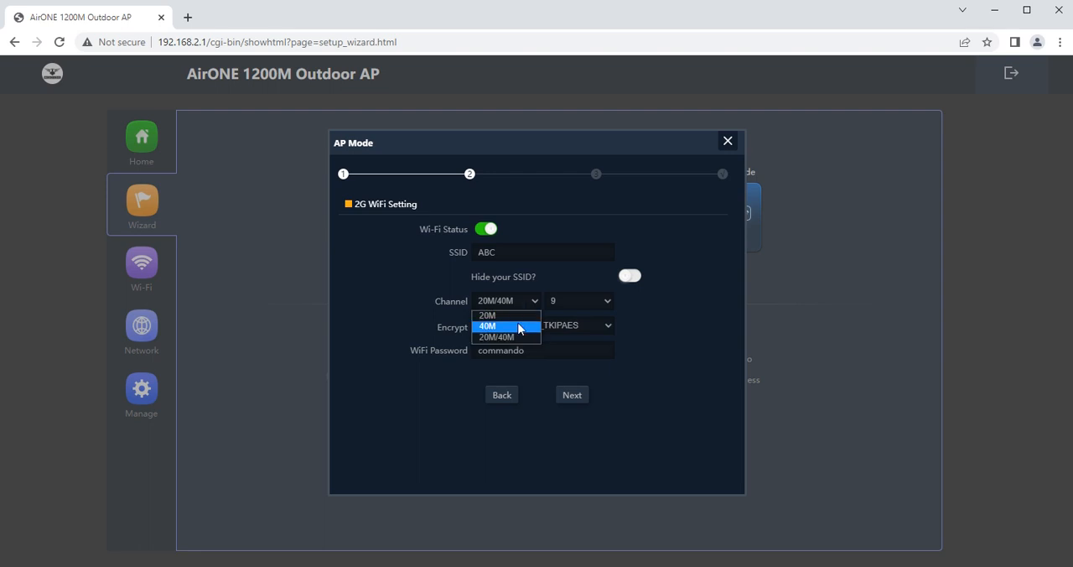
pyautogui.click(519, 326)
pyautogui.click(580, 300)
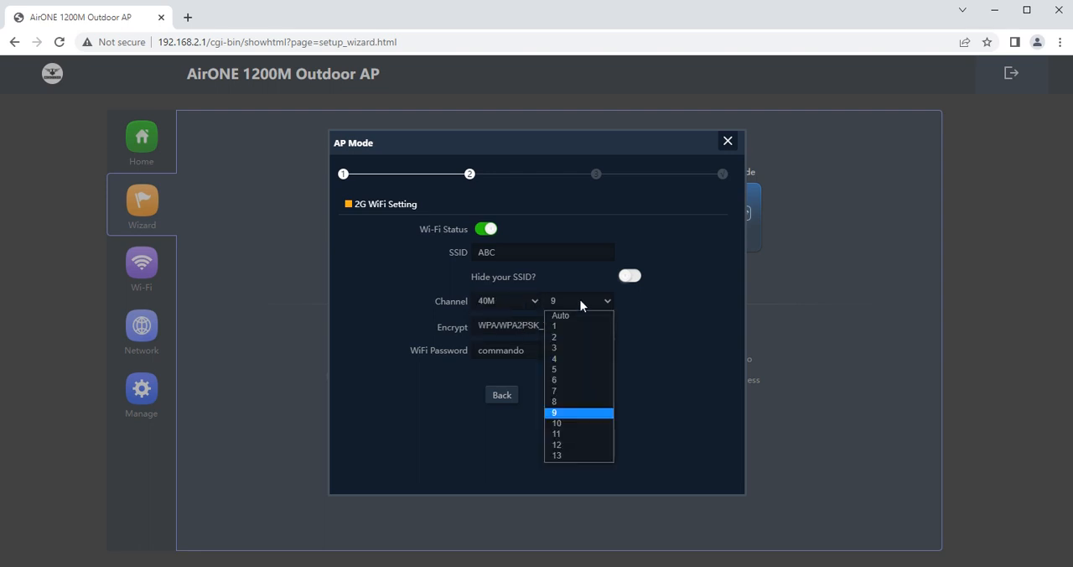
pyautogui.click(581, 314)
pyautogui.click(575, 326)
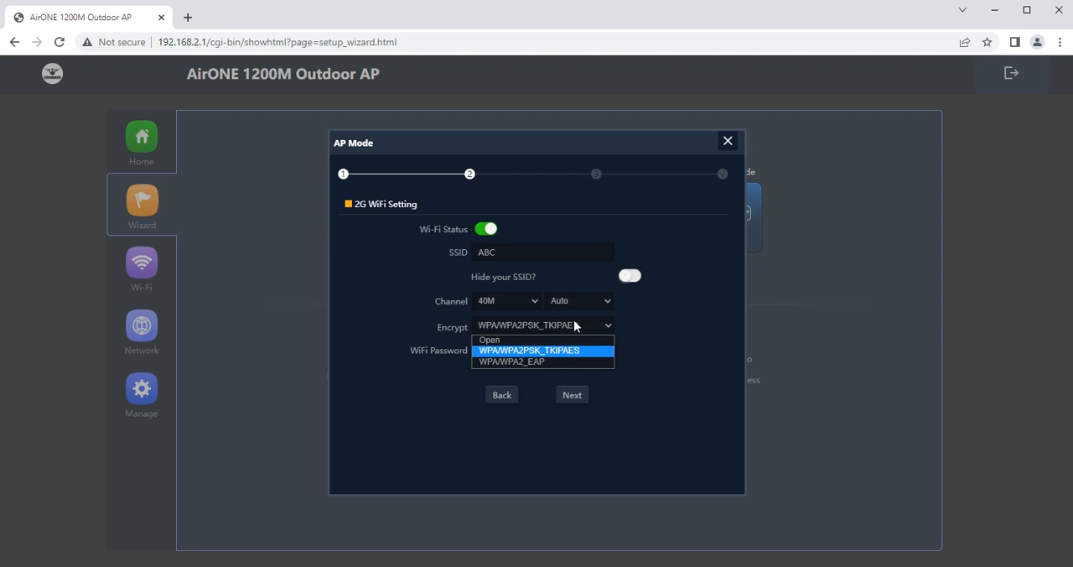
pyautogui.click(571, 326)
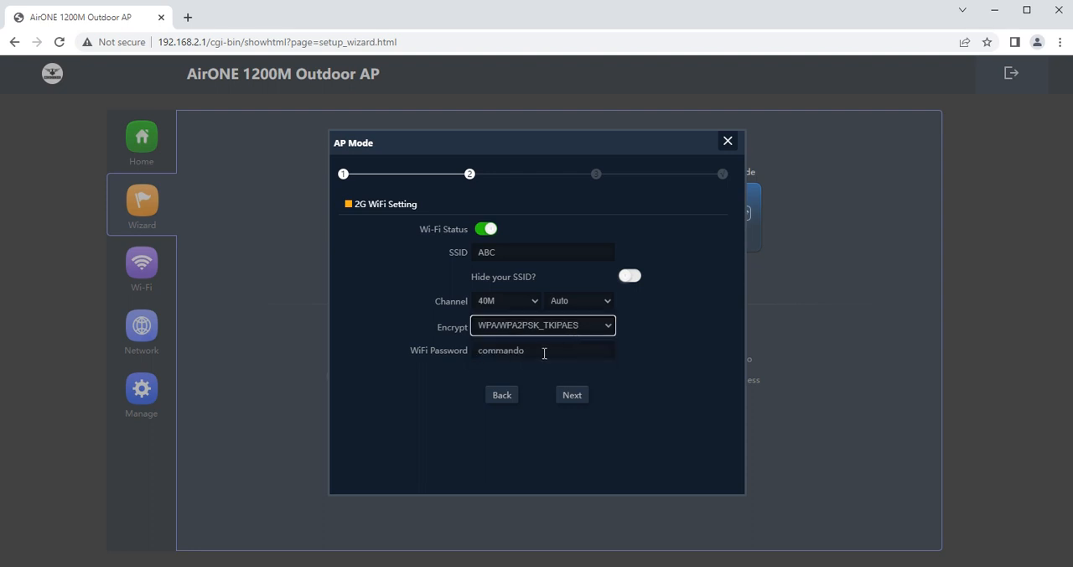
# Fill in the new 2G WiFi password and continue to the 5G WiFi settings.
pyautogui.click(544, 351)
pyautogui.click(569, 381)
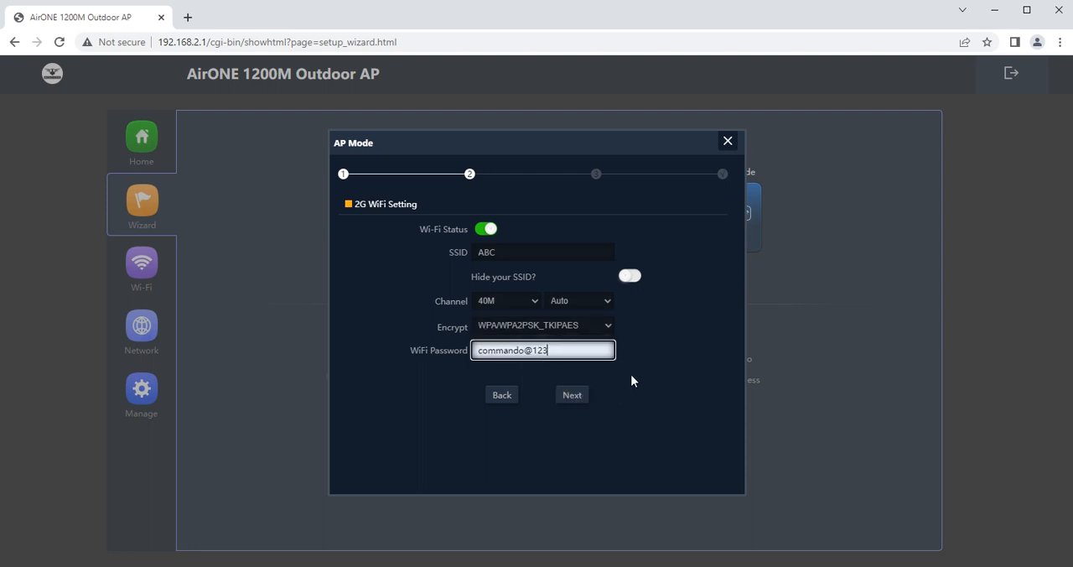
pyautogui.click(579, 395)
# Set the 5G Wi-Fi SSID to XYZ and its channel to 20M/40M bandwidth with Auto selection.
pyautogui.moveTo(591, 251); pyautogui.dragTo(473, 255)
pyautogui.write('X')
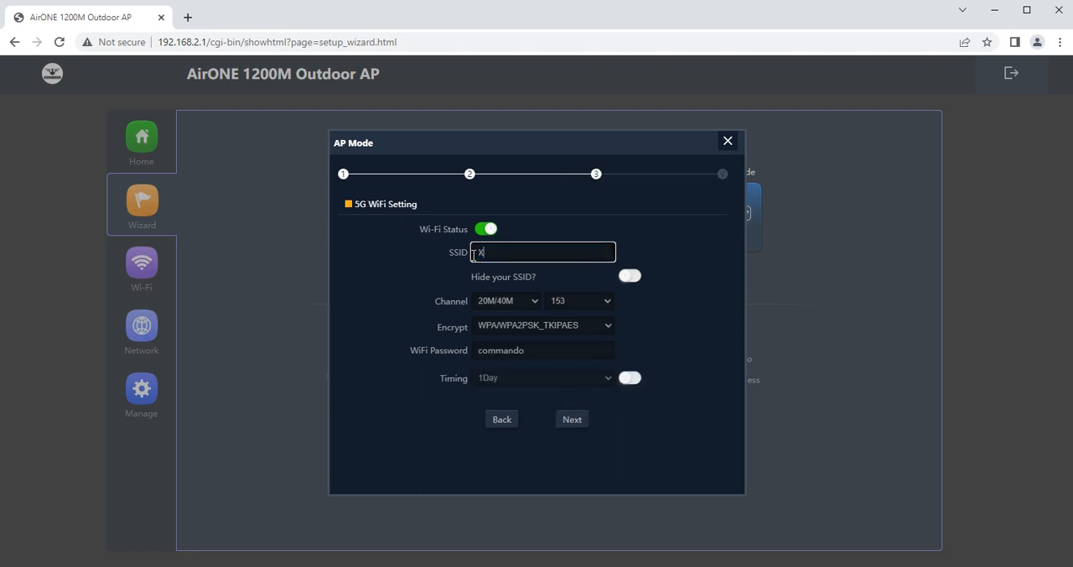
pyautogui.write('YZ')
pyautogui.click(523, 300)
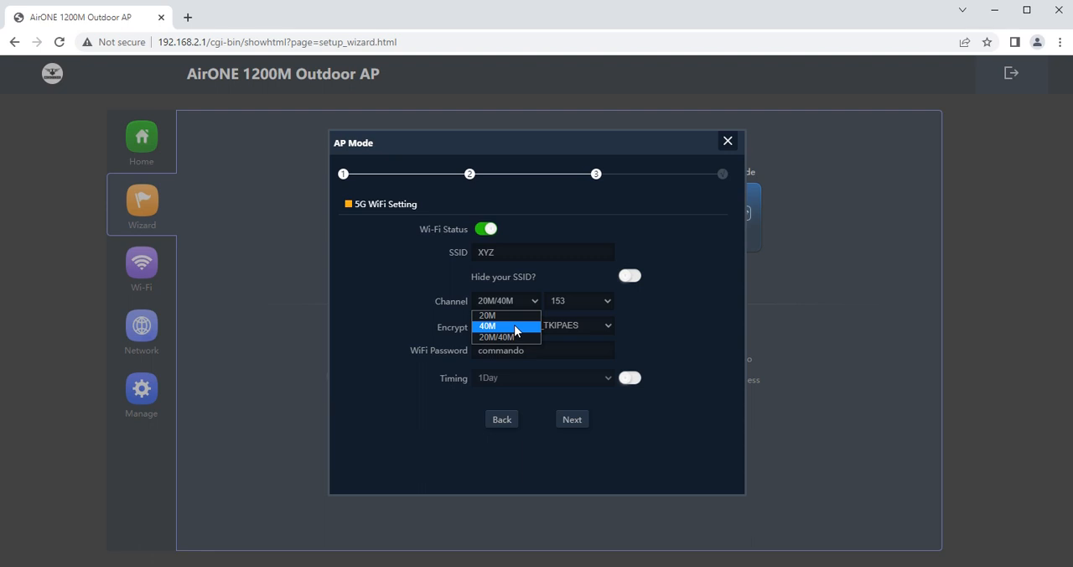
pyautogui.click(507, 336)
pyautogui.click(592, 300)
pyautogui.click(582, 316)
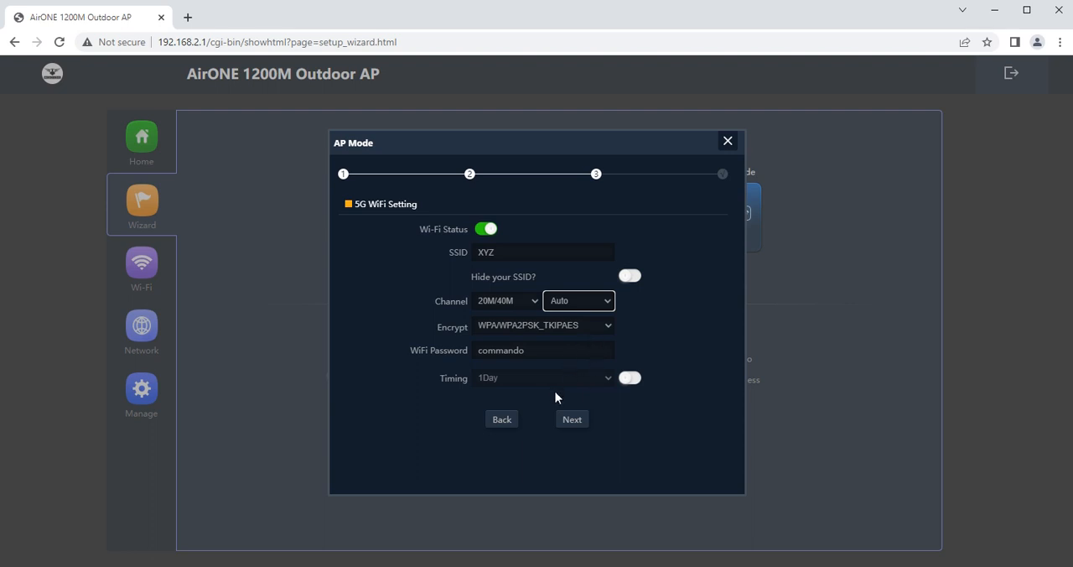
# Fill in the new 5G WiFi password and complete the AP Mode wizard.
pyautogui.click(542, 350)
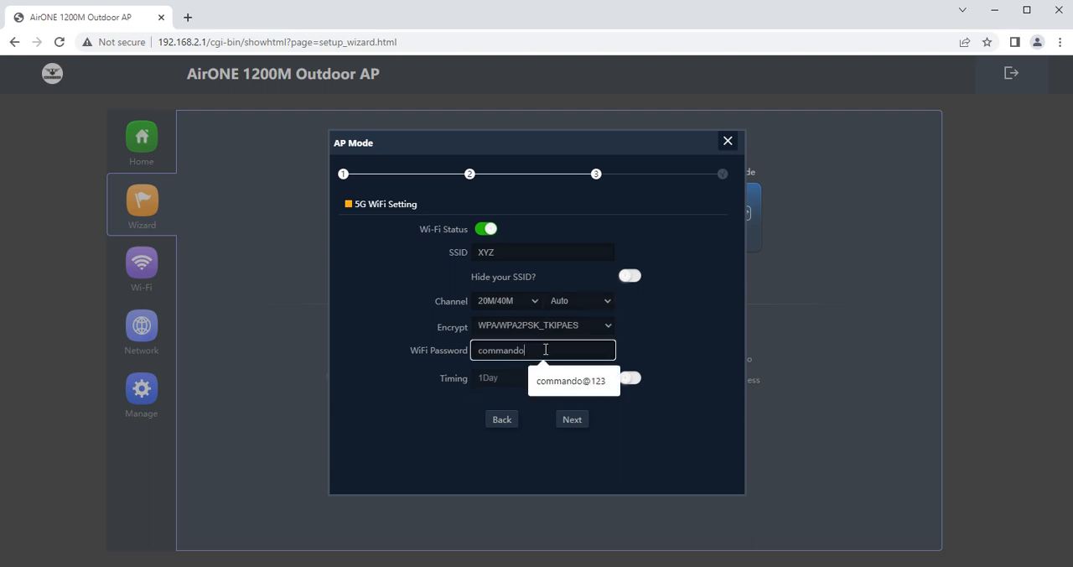
pyautogui.click(583, 378)
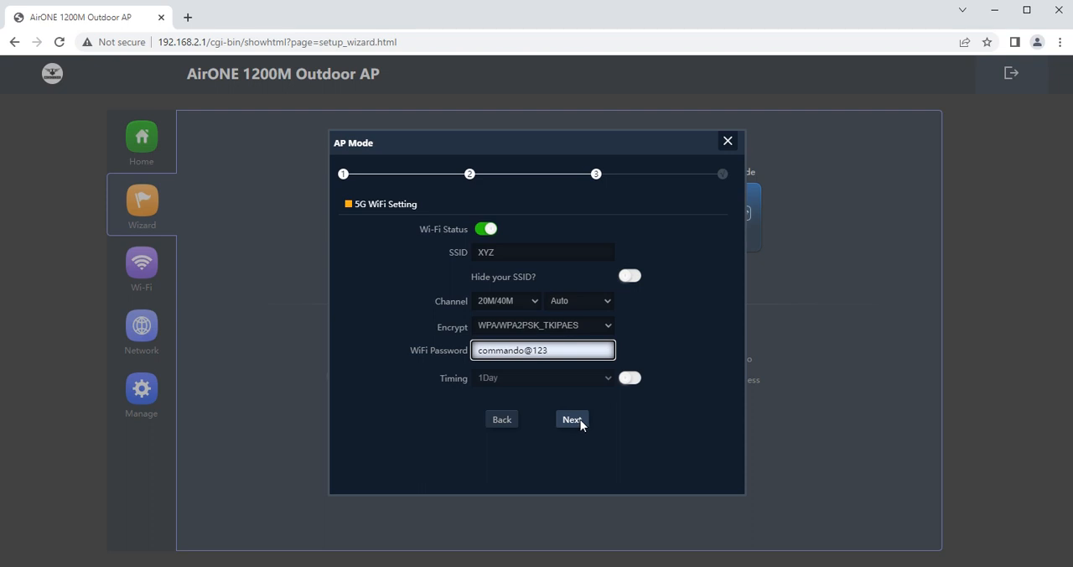
pyautogui.click(580, 420)
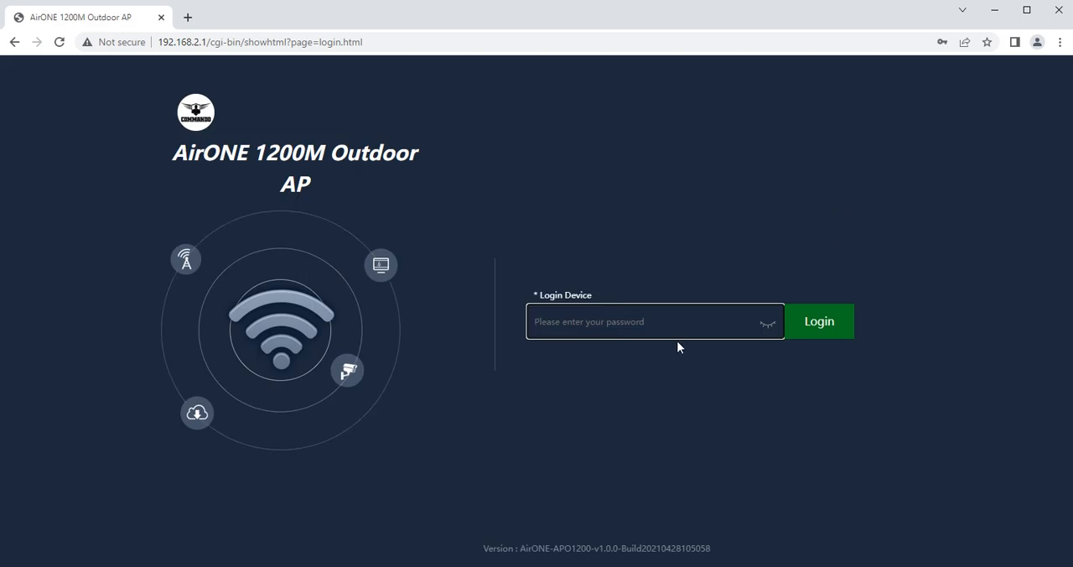
# Log back in to the access point with the saved device password.
pyautogui.click(669, 323)
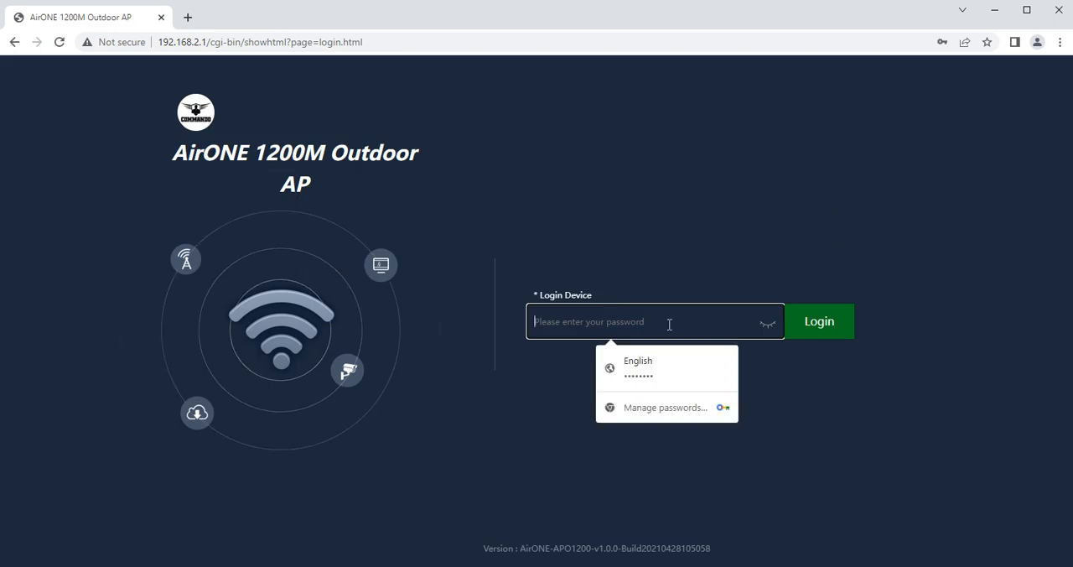
pyautogui.click(661, 366)
pyautogui.click(824, 327)
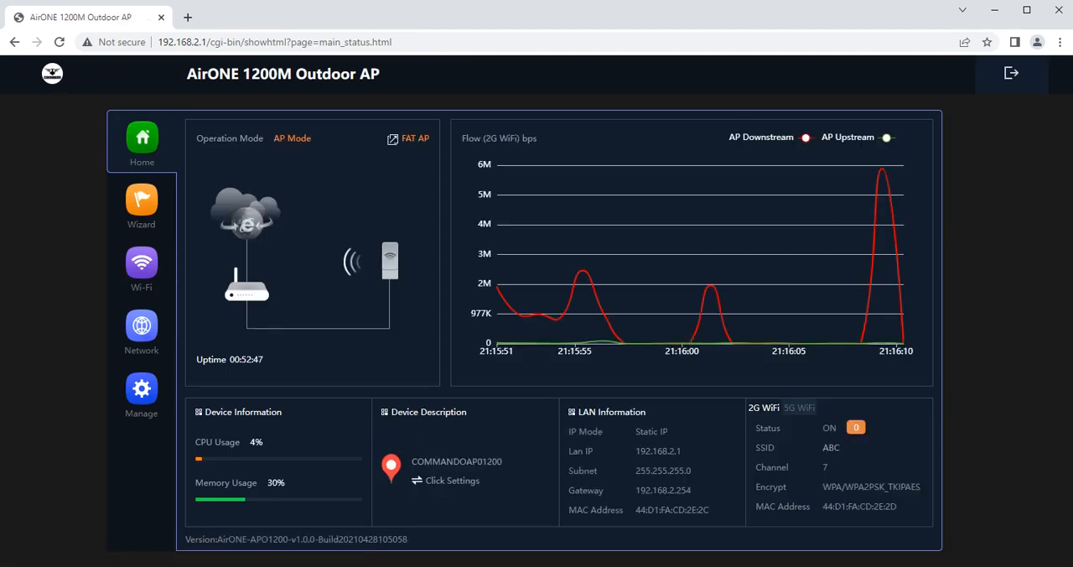
# Look through the computer's available Wi-Fi networks and turn Wi-Fi off and on to refresh the list.
pyautogui.click(1019, 566)
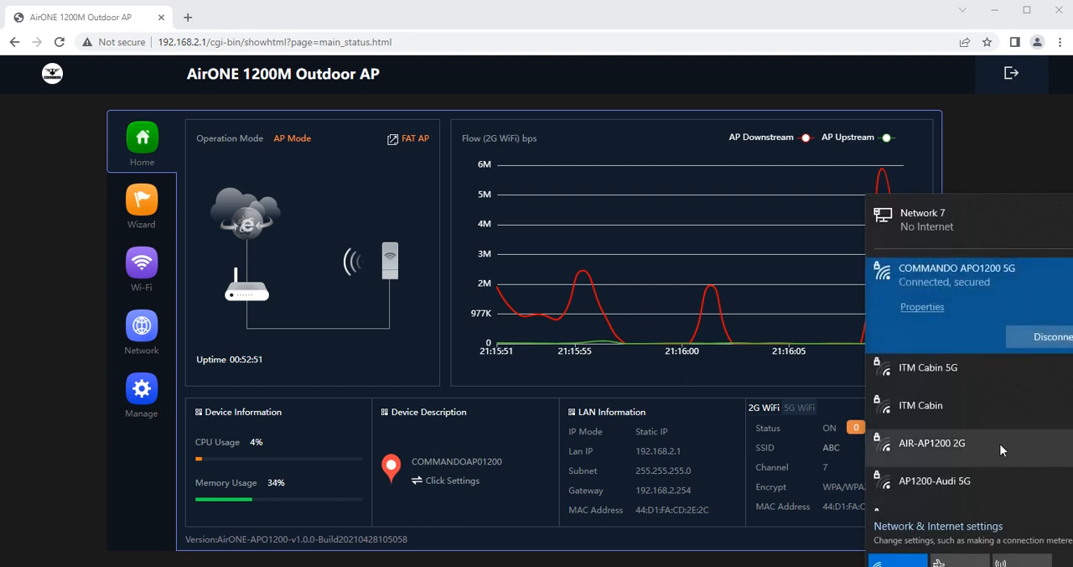
pyautogui.scroll(-2, 989, 434)
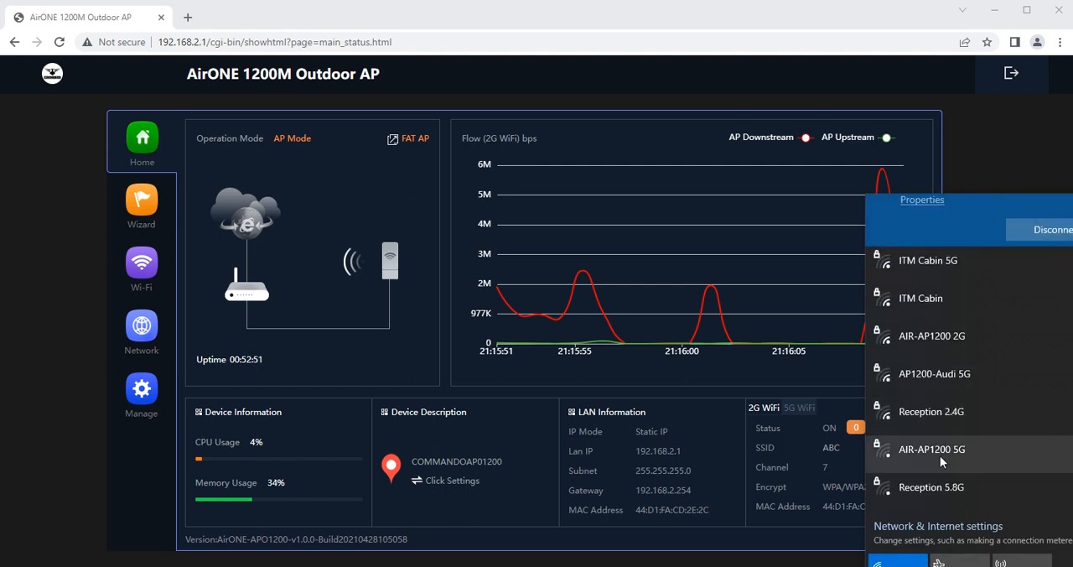
pyautogui.scroll(2, 943, 452)
pyautogui.scroll(-2, 950, 452)
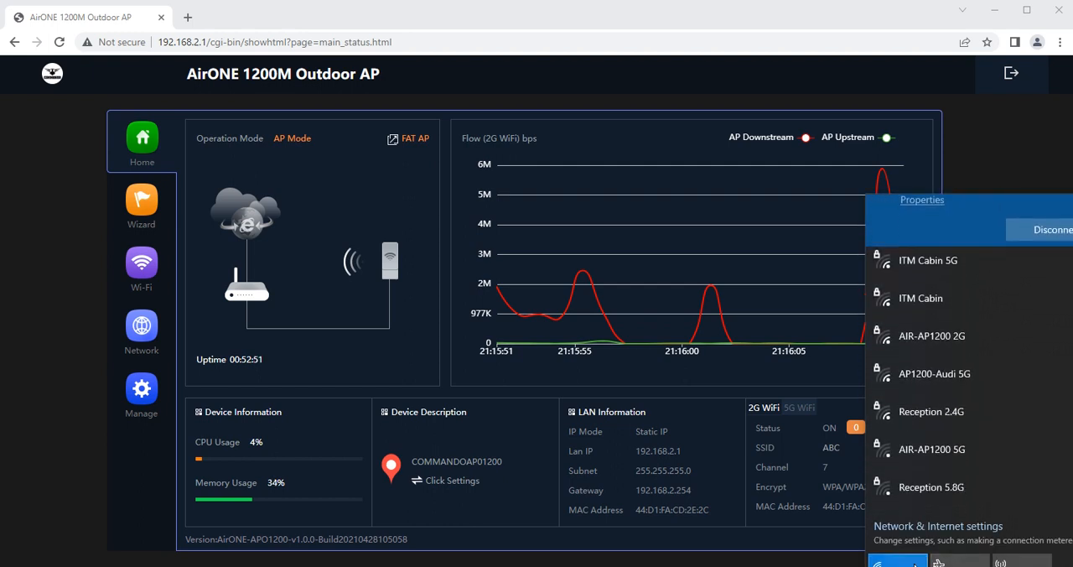
pyautogui.click(897, 561)
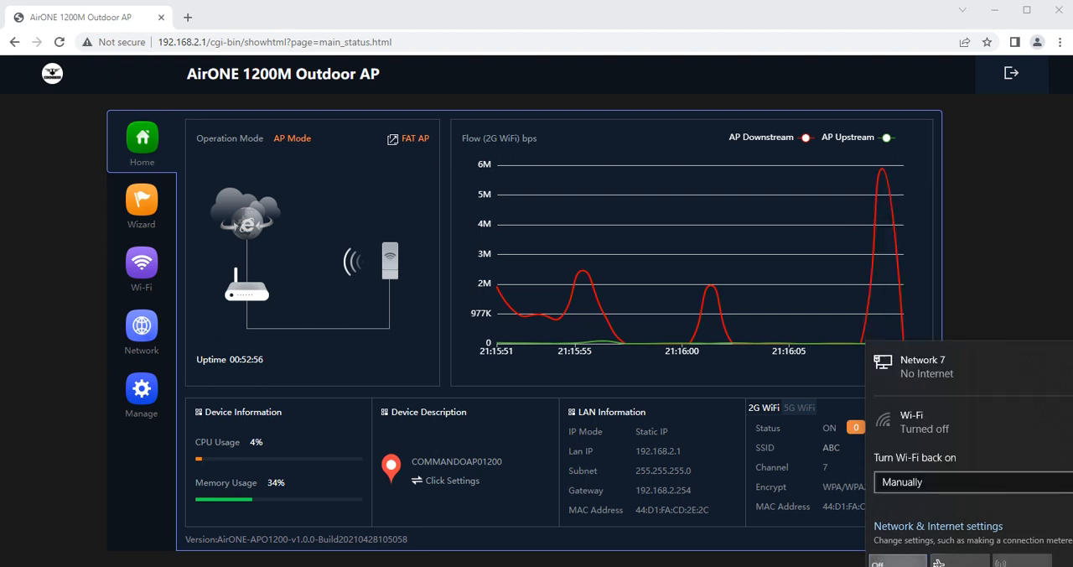
pyautogui.click(898, 561)
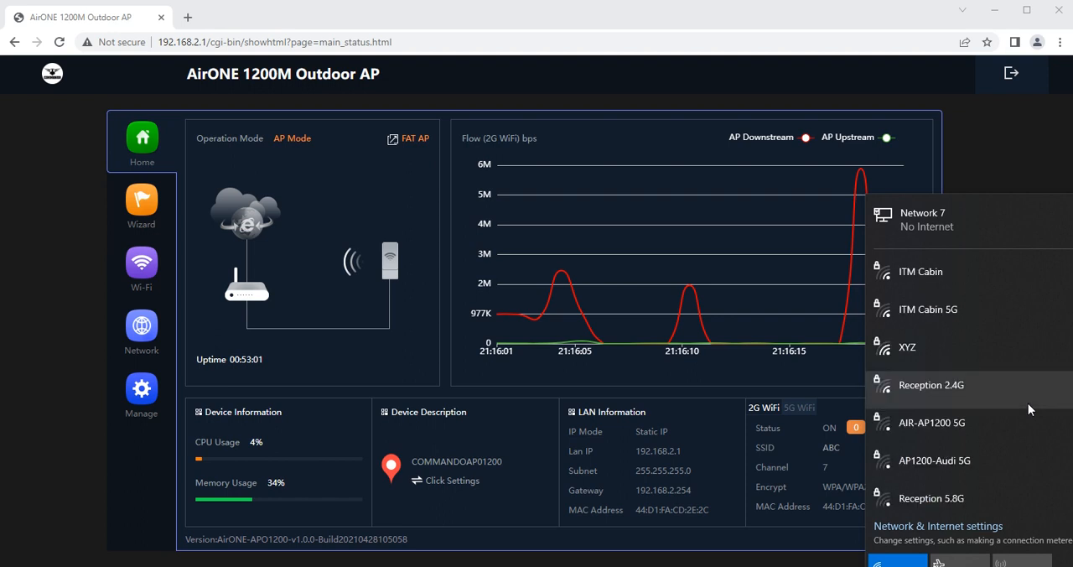
# Connect the computer to the XYZ network with its security key and allow the PC to be discoverable.
pyautogui.click(958, 356)
pyautogui.click(1047, 411)
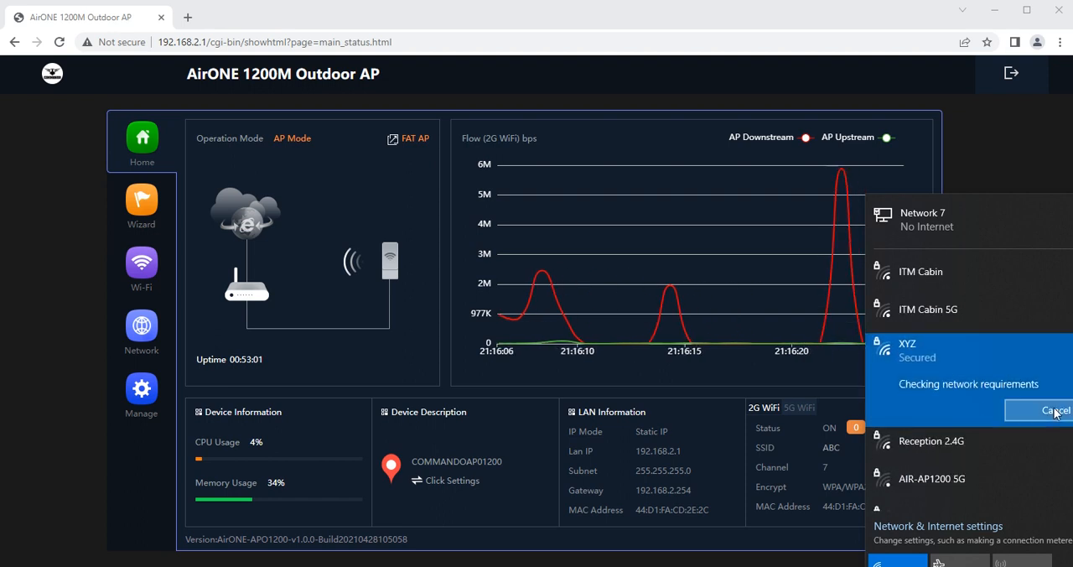
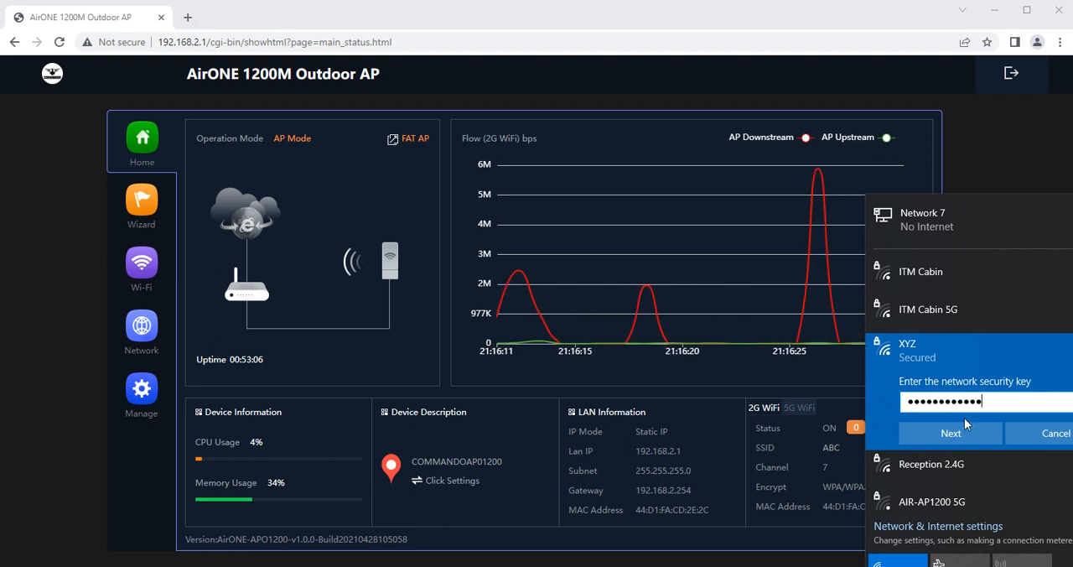
pyautogui.click(961, 434)
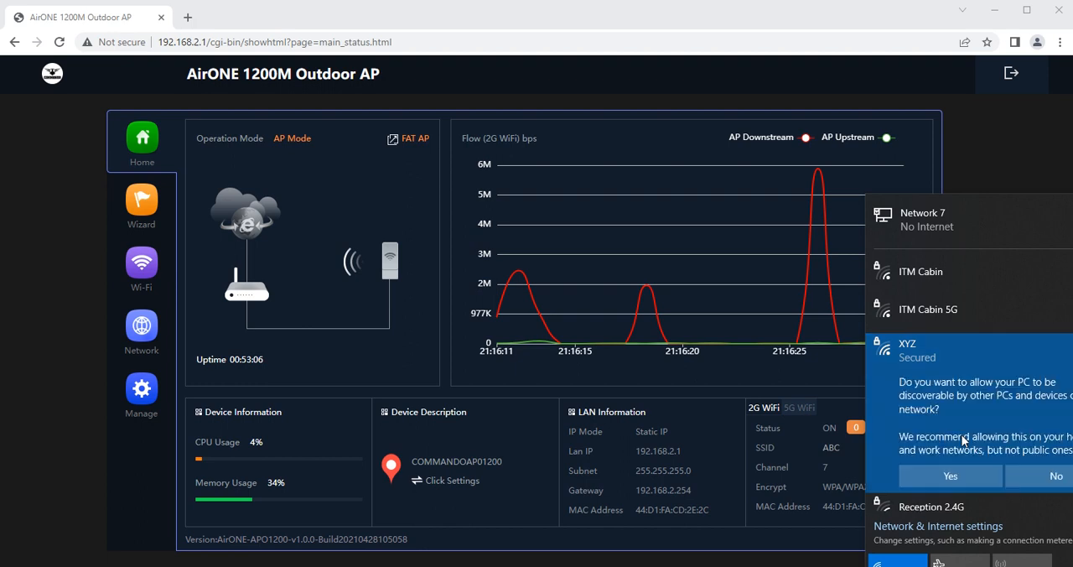
pyautogui.click(968, 474)
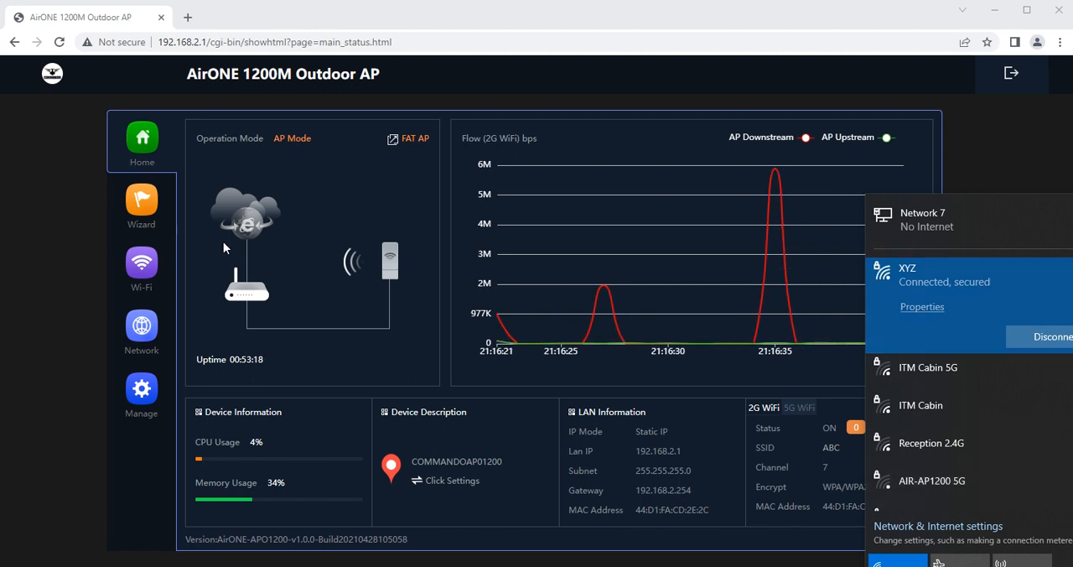
# Start the Repeater Mode setup wizard and select Use 5G repeater as the network.
pyautogui.click(147, 214)
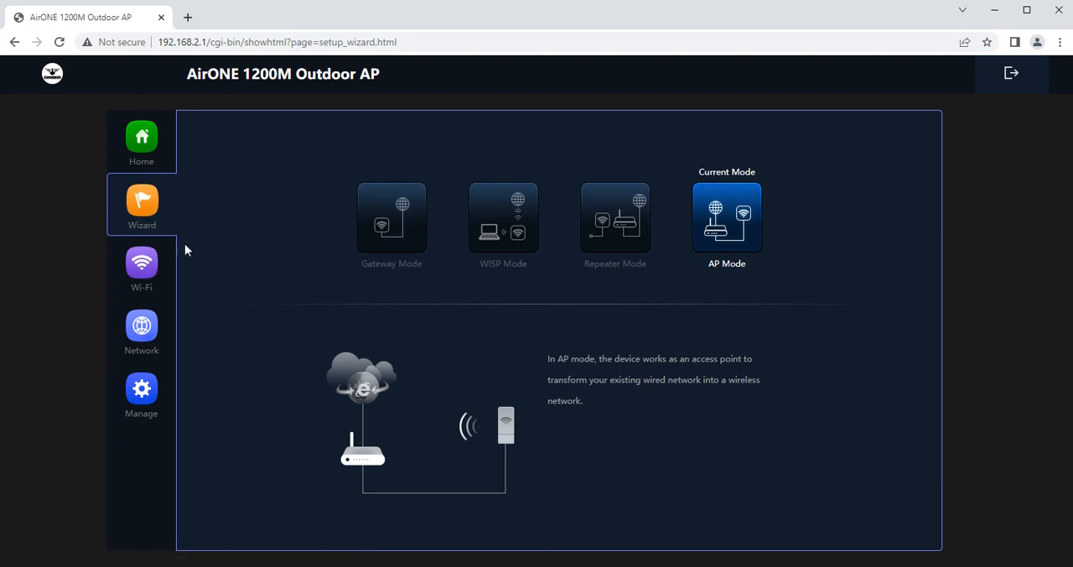
pyautogui.click(626, 232)
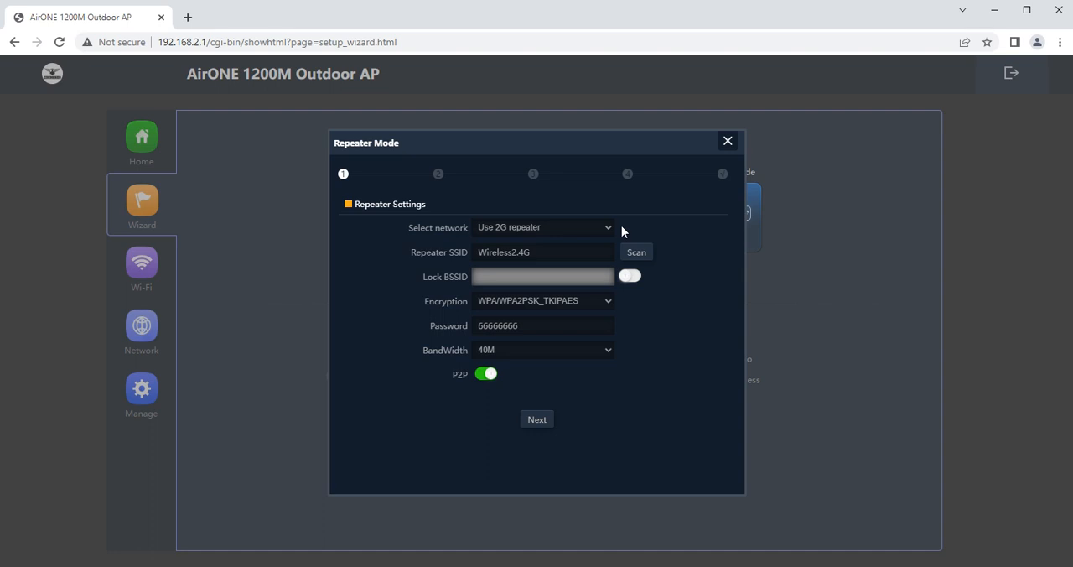
pyautogui.click(596, 228)
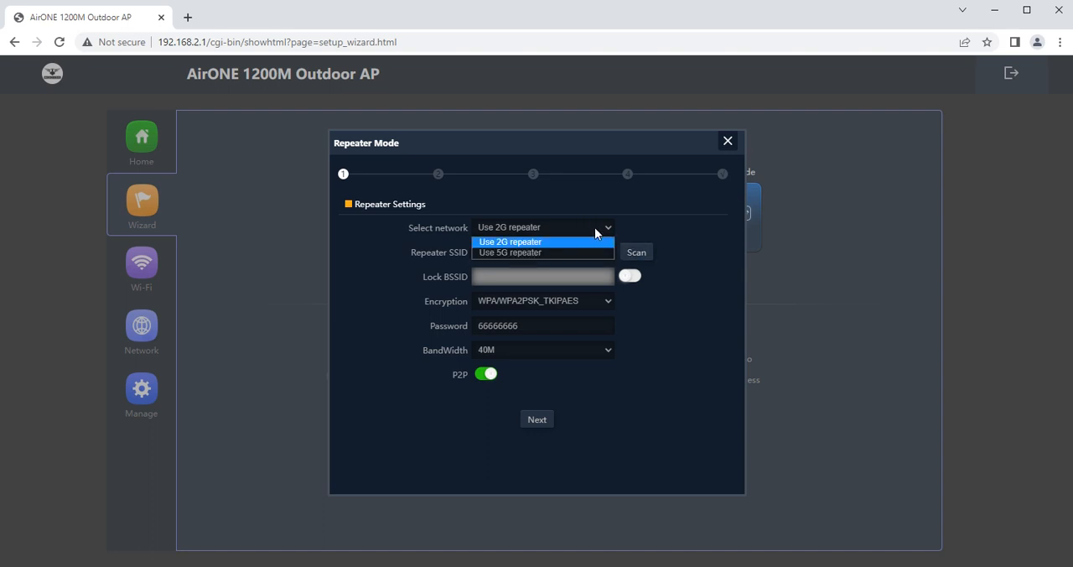
pyautogui.click(594, 228)
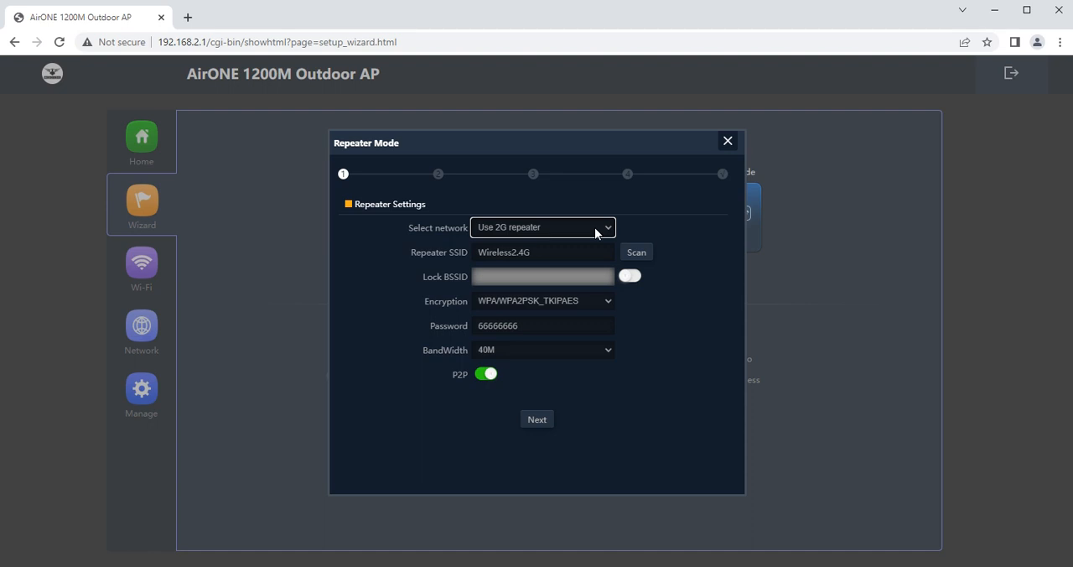
pyautogui.click(594, 227)
pyautogui.click(585, 251)
# Scan for wireless networks and choose ITM Cabin 5G as the repeater SSID.
pyautogui.click(637, 250)
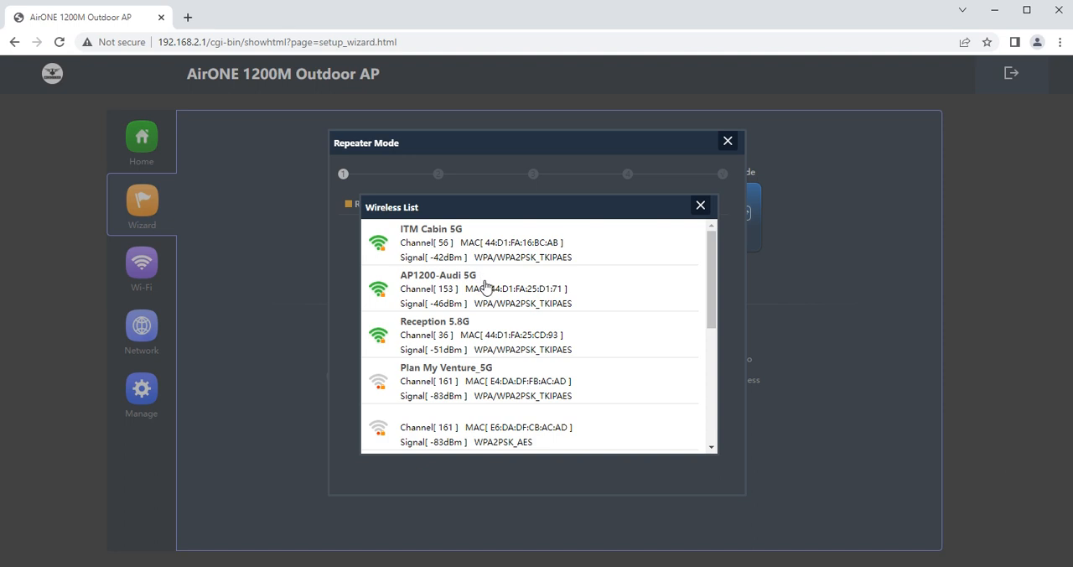
pyautogui.scroll(-2, 521, 357)
pyautogui.scroll(2, 520, 354)
pyautogui.click(488, 251)
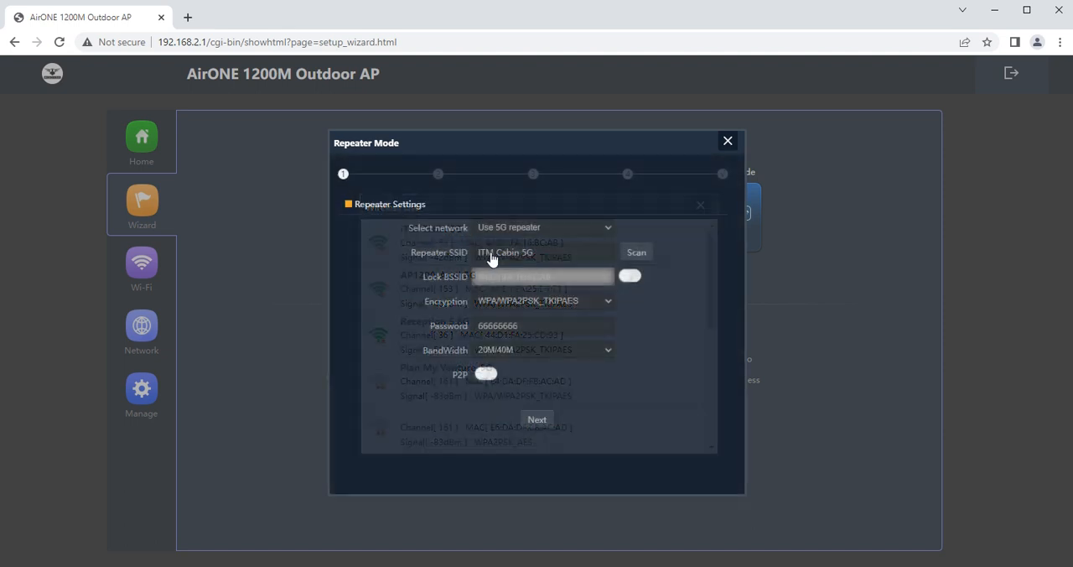
# Enter the password of the ITM Cabin 5G network and set the repeater bandwidth to 40M.
pyautogui.moveTo(525, 323); pyautogui.dragTo(388, 327)
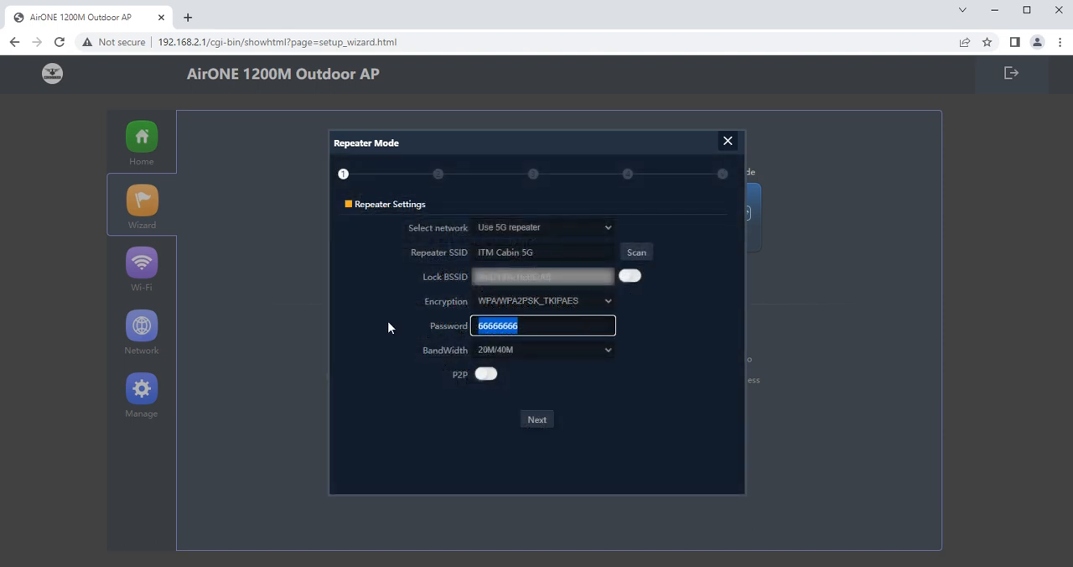
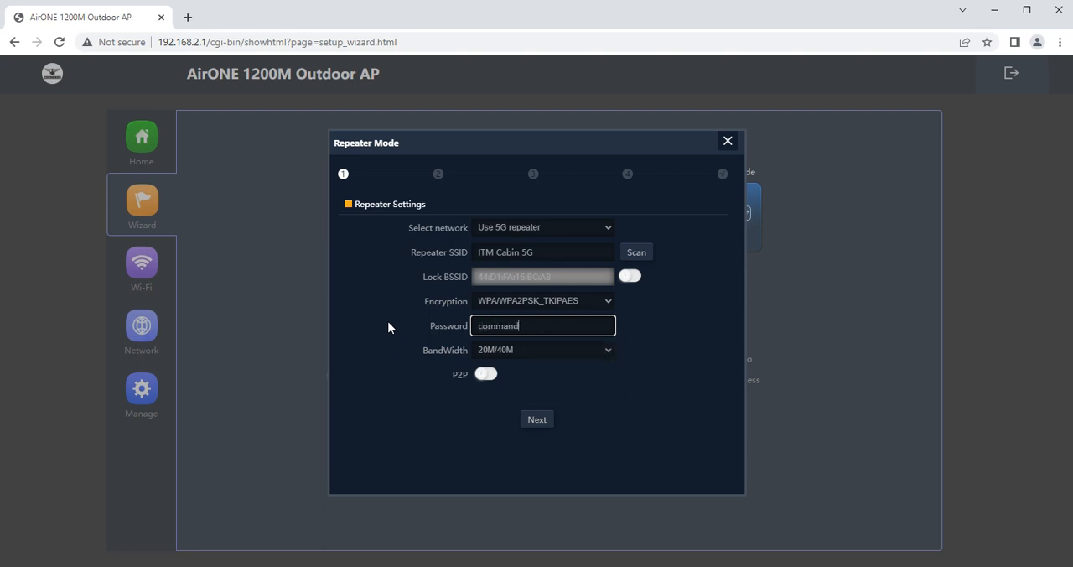
pyautogui.click(538, 349)
pyautogui.click(531, 373)
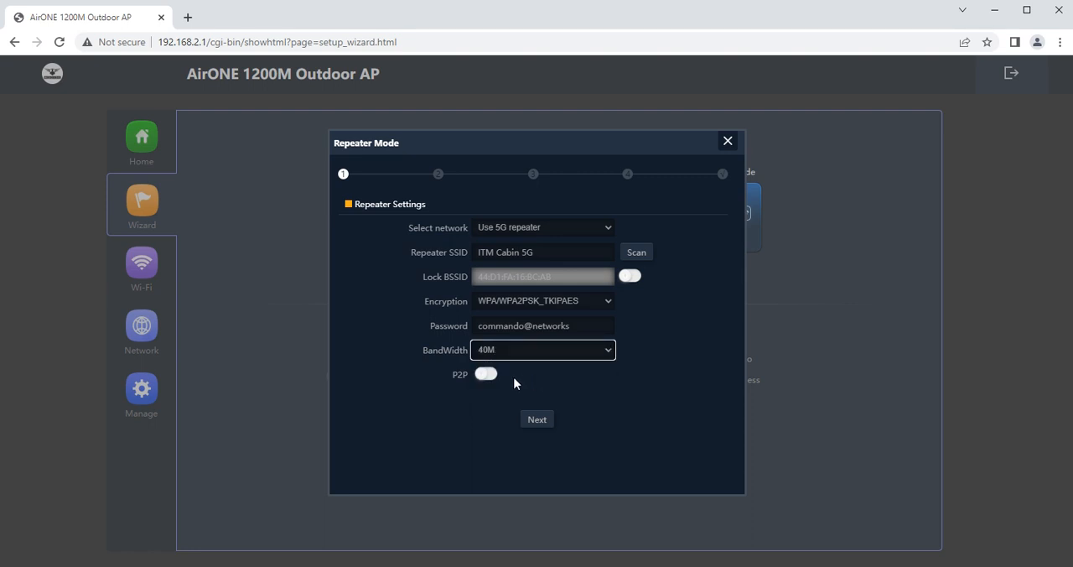
# Advance to the 2G WiFi settings, turn on the 2G Wi-Fi status, and continue to the 5G WiFi settings.
pyautogui.click(536, 419)
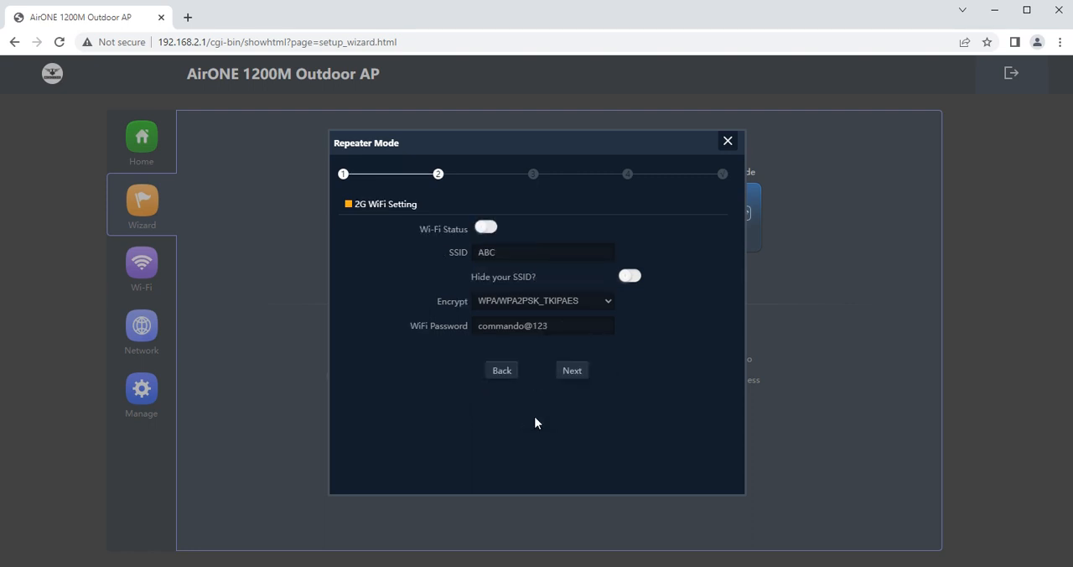
pyautogui.click(488, 228)
pyautogui.click(575, 371)
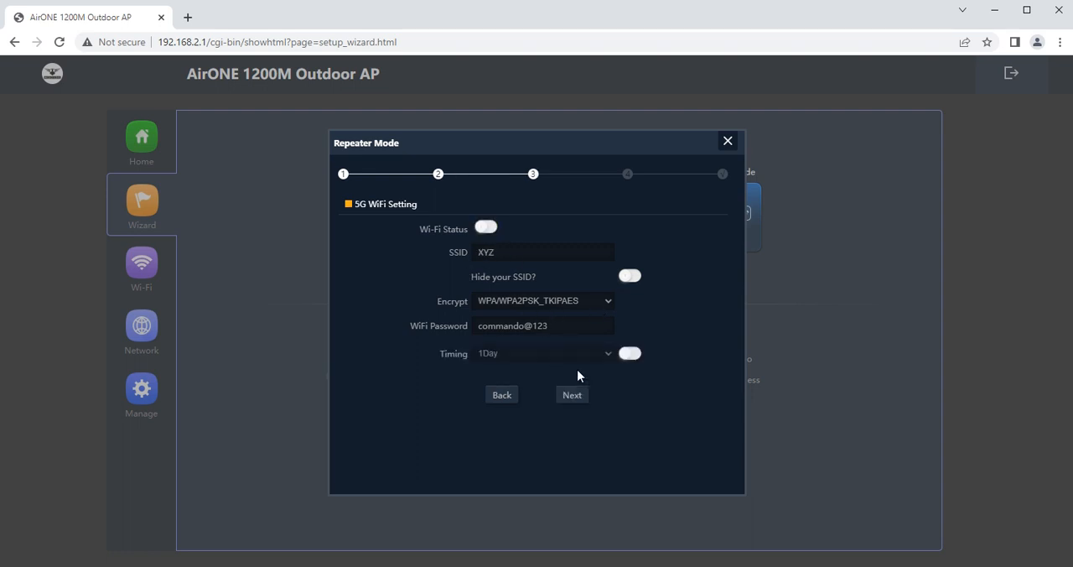
# Turn on the 5G Wi-Fi status, accept the LAN settings, and confirm the reboot into Repeater Mode.
pyautogui.click(491, 230)
pyautogui.click(576, 395)
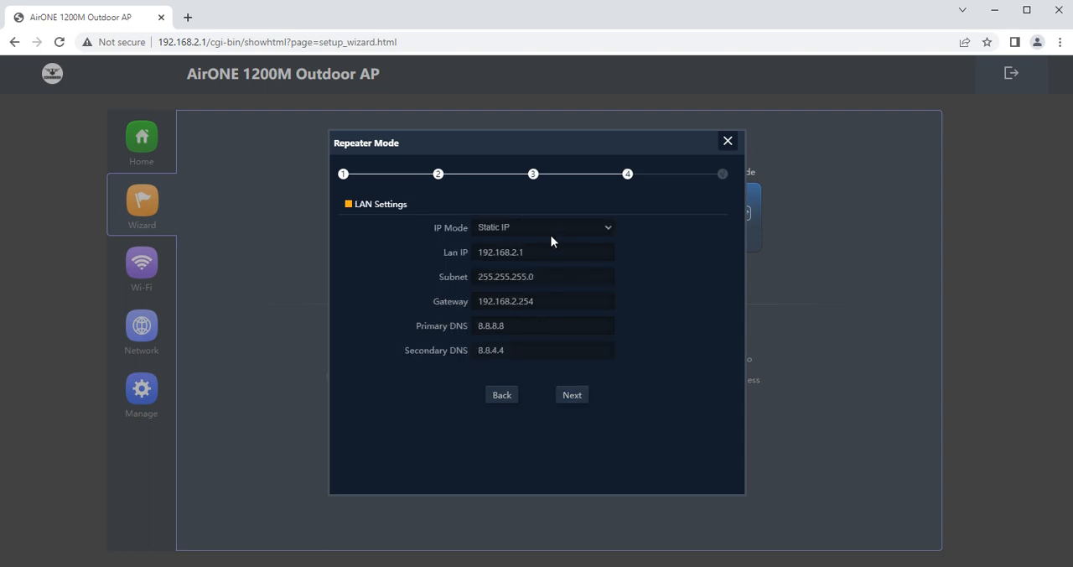
pyautogui.click(574, 399)
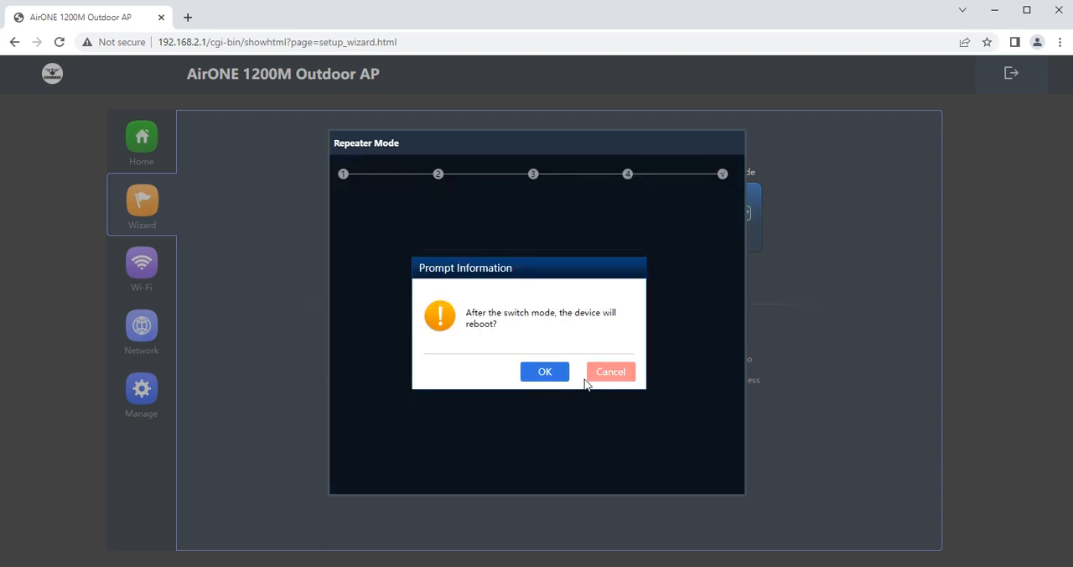
pyautogui.click(548, 374)
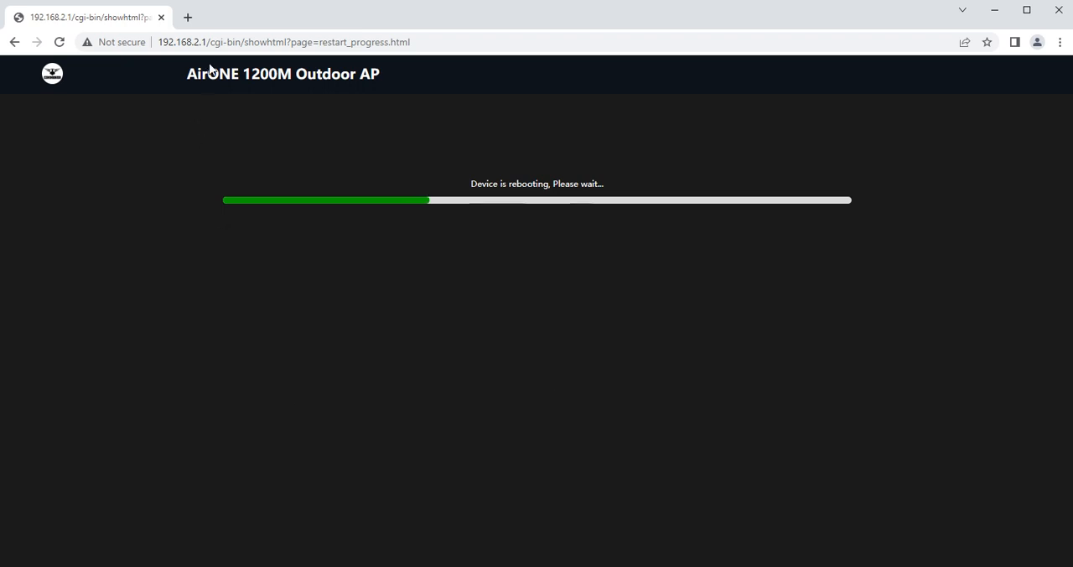
# Reload the access point's web interface at 192.168.2.1.
pyautogui.moveTo(206, 42); pyautogui.dragTo(450, 46)
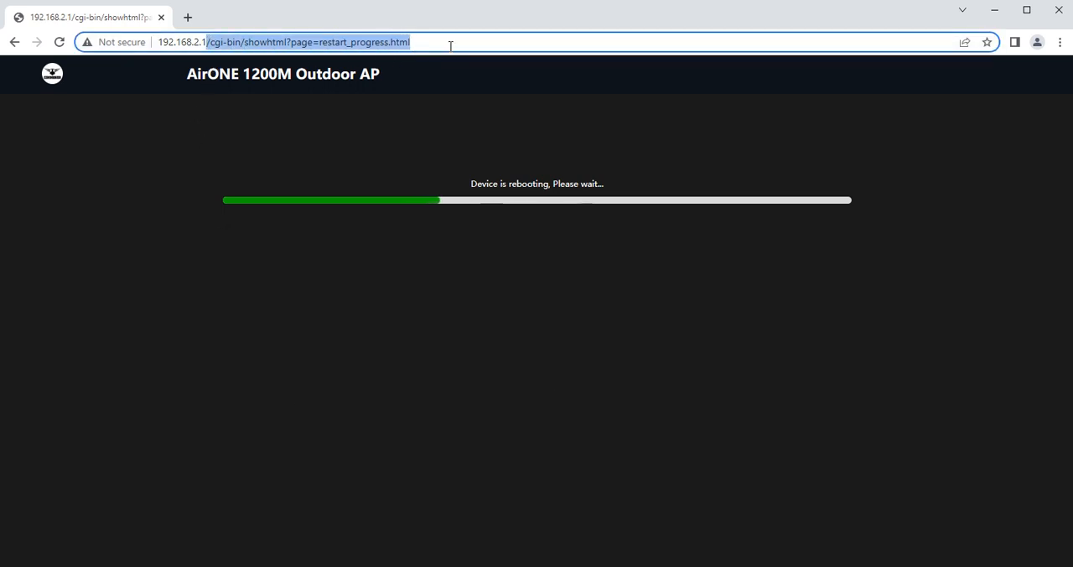
pyautogui.press('BackSpace')
pyautogui.press('Return')
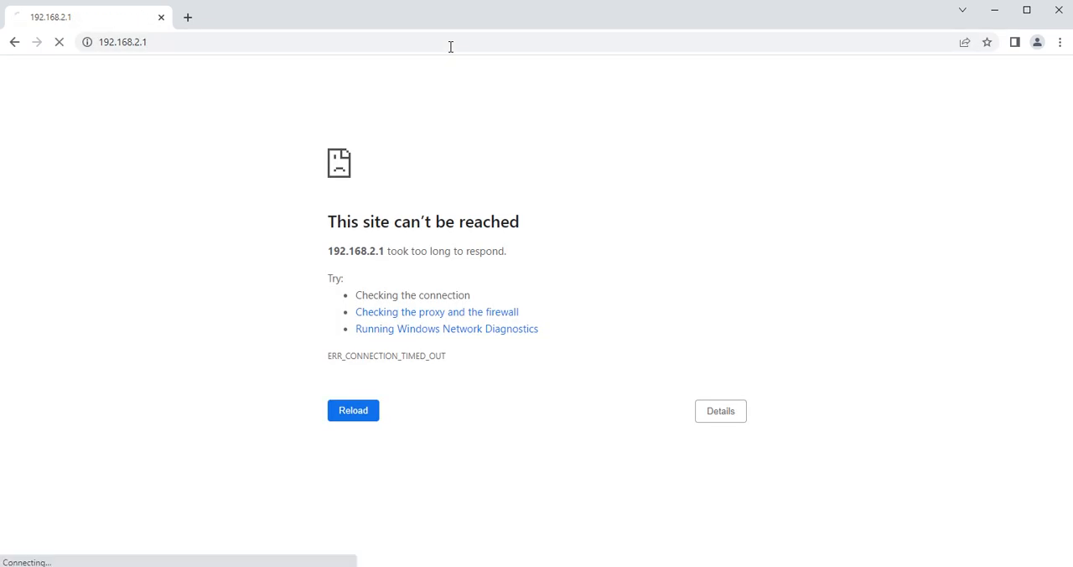
pyautogui.click(373, 45)
pyautogui.click(361, 413)
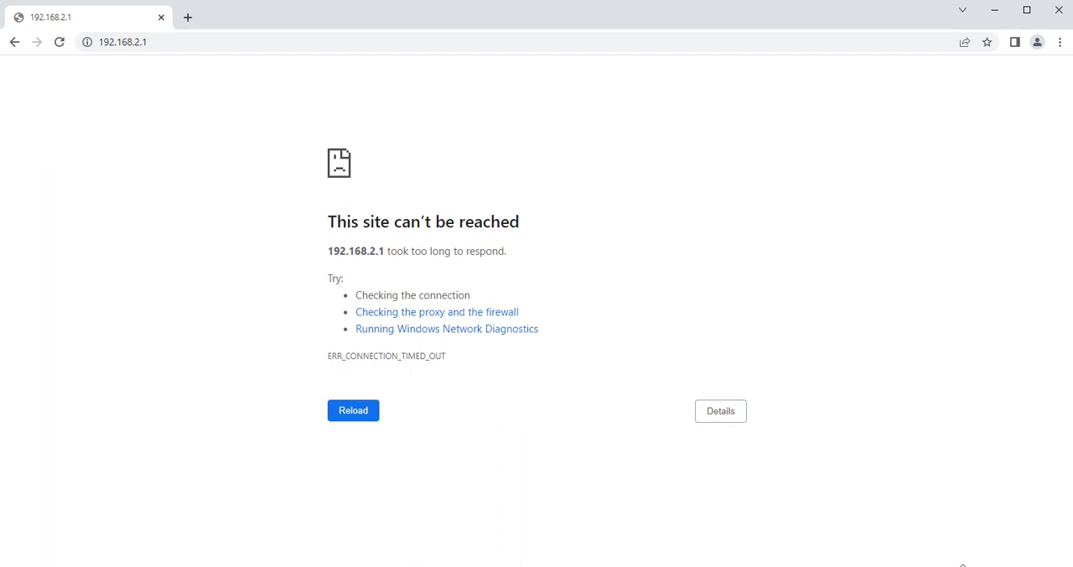
pyautogui.click(997, 566)
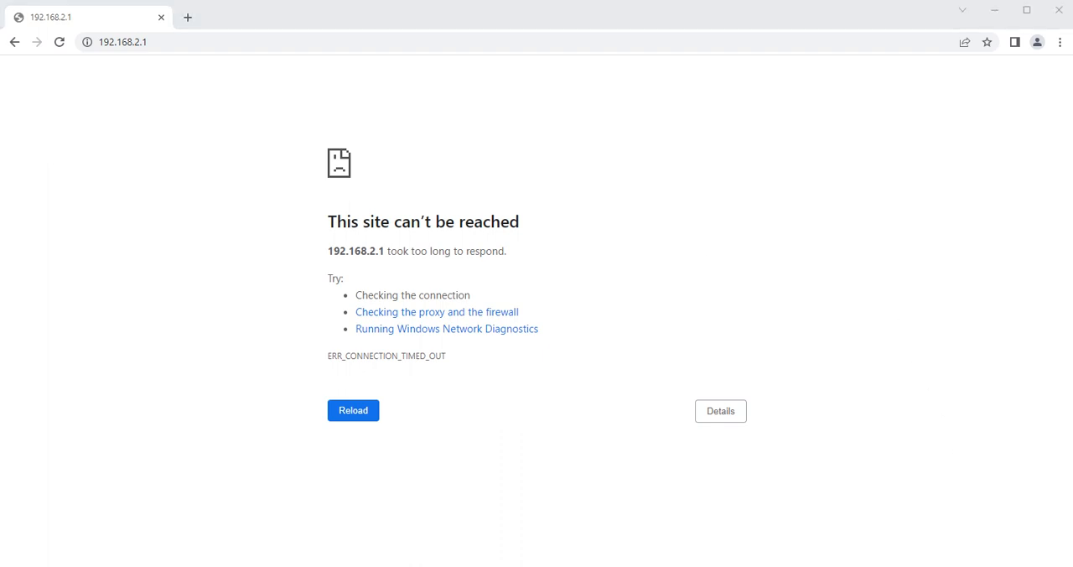
pyautogui.click(189, 40)
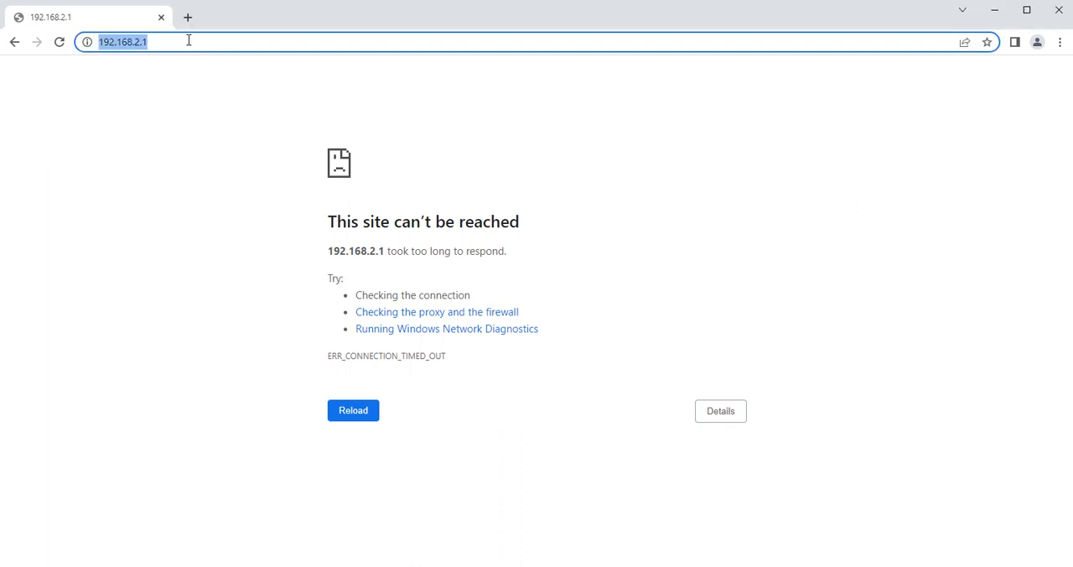
pyautogui.press('Return')
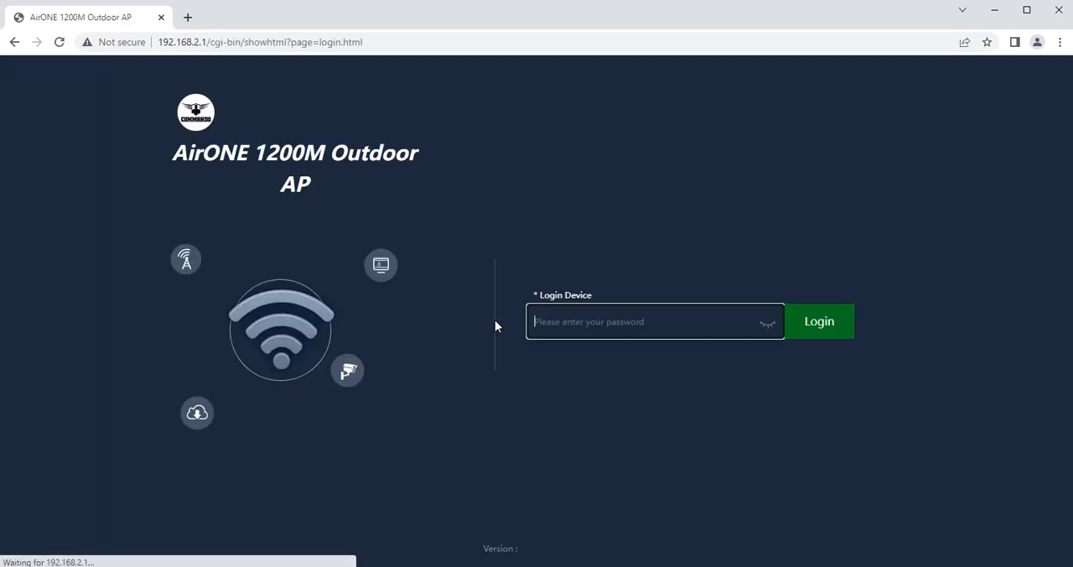
# Enter the device login password and log in to the access point.
pyautogui.click(563, 318)
pyautogui.write('••••••••')
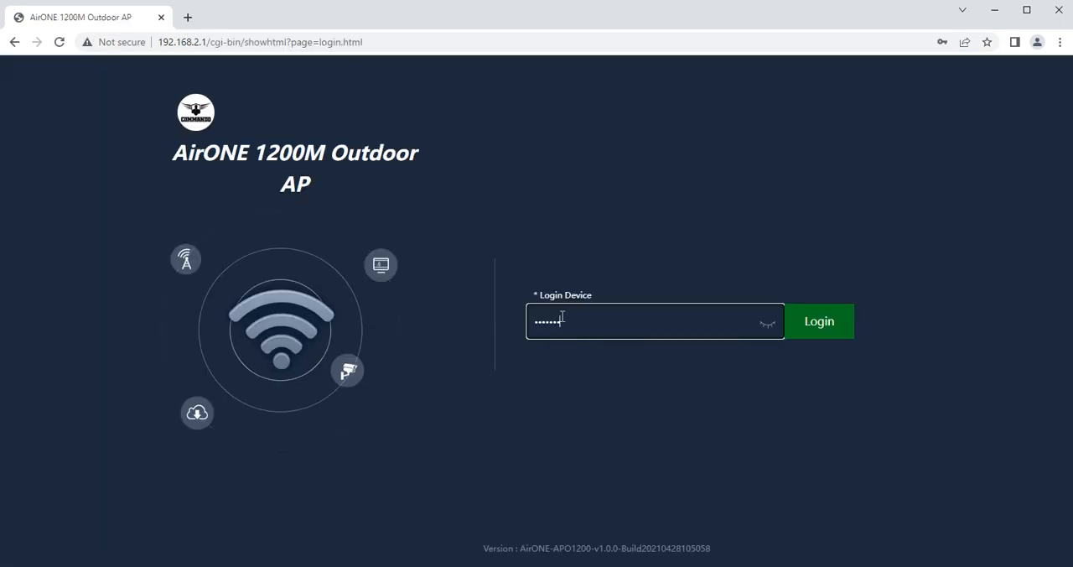
pyautogui.click(807, 326)
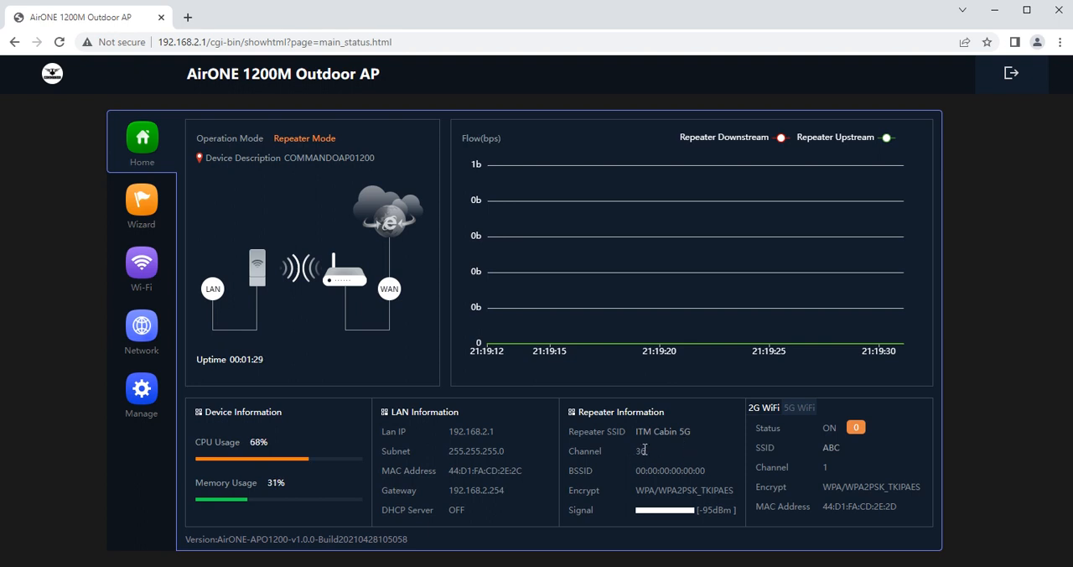
# Examine the repeater channel, the 5G WiFi status and its list of connected clients.
pyautogui.moveTo(644, 450); pyautogui.dragTo(629, 453)
pyautogui.click(800, 409)
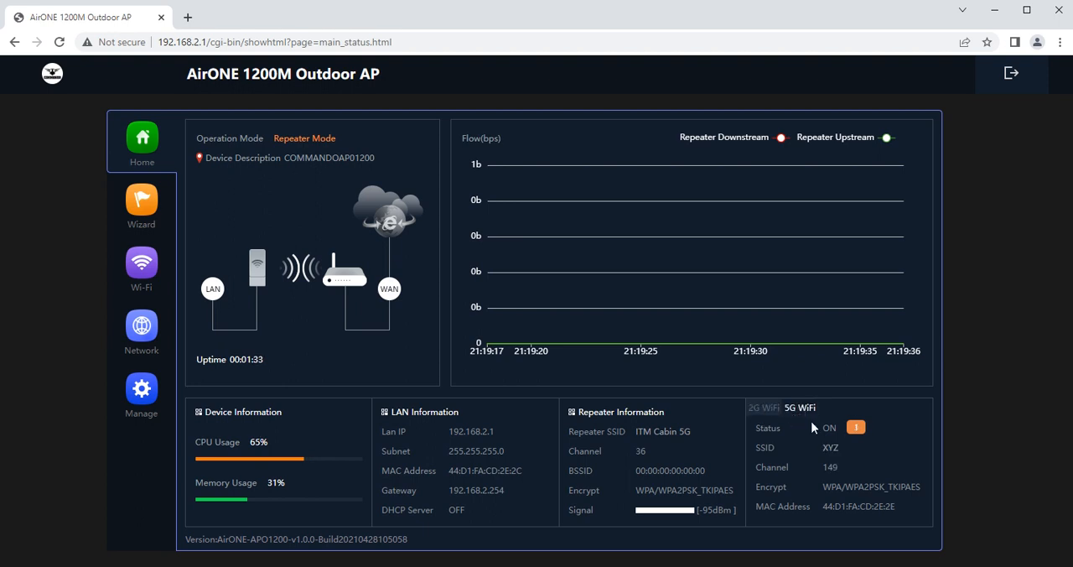
pyautogui.click(855, 427)
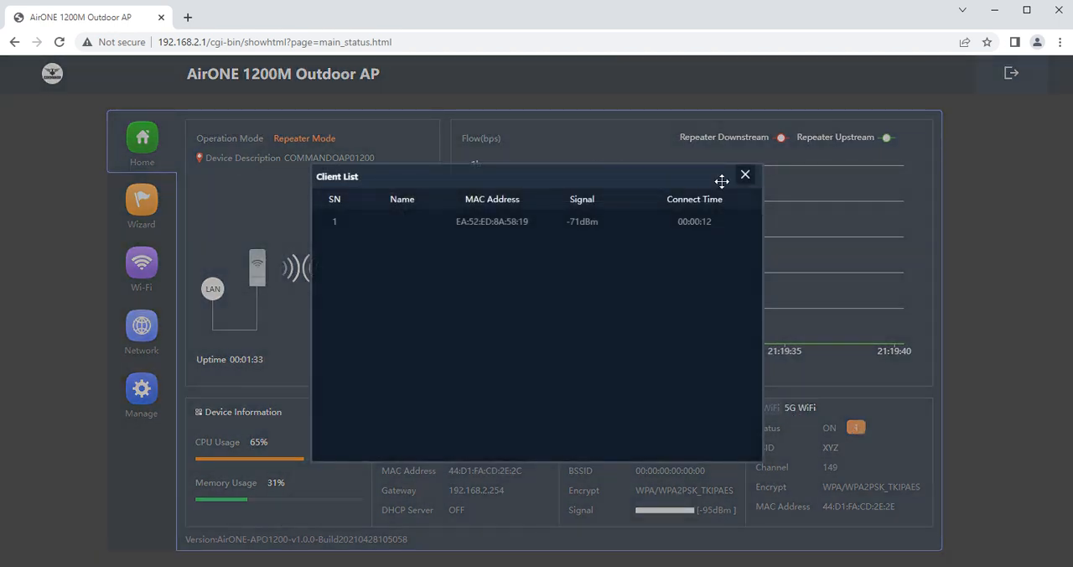
pyautogui.click(744, 175)
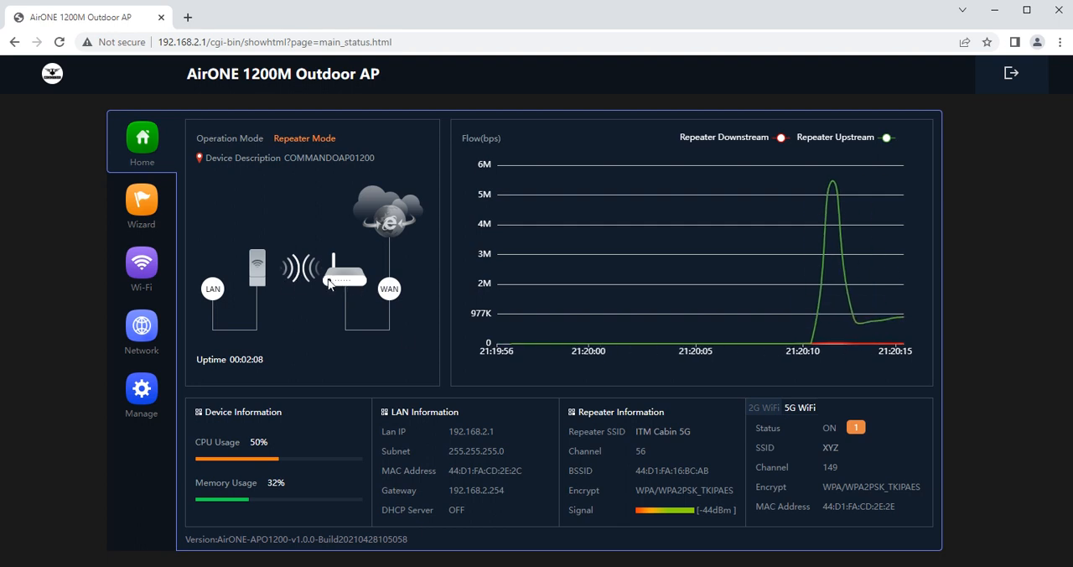
# Start the WISP Mode setup wizard and choose ITM Cabin 5G from the scanned wireless networks.
pyautogui.click(143, 222)
pyautogui.click(499, 232)
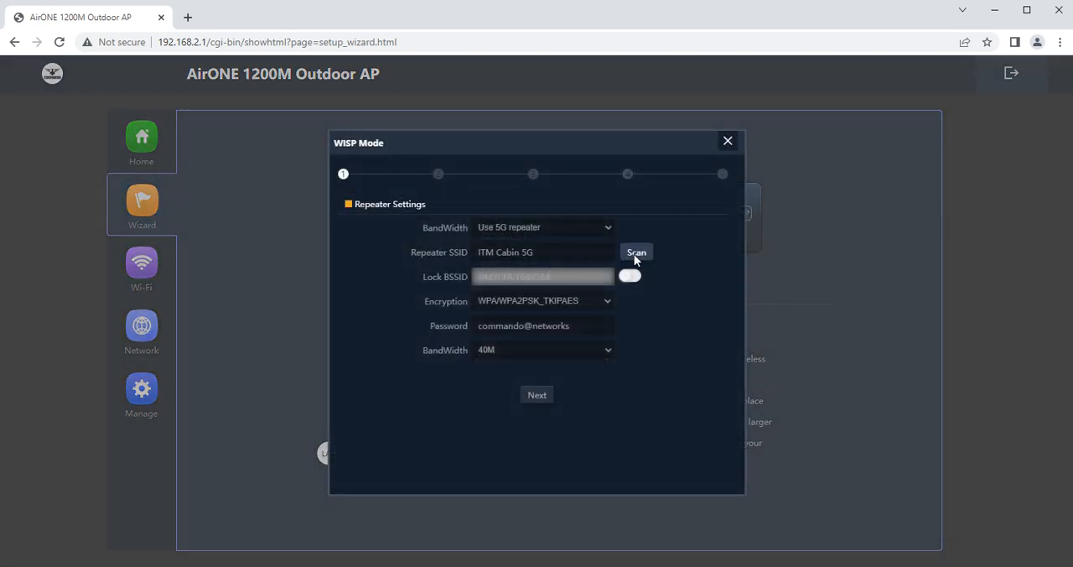
pyautogui.click(637, 253)
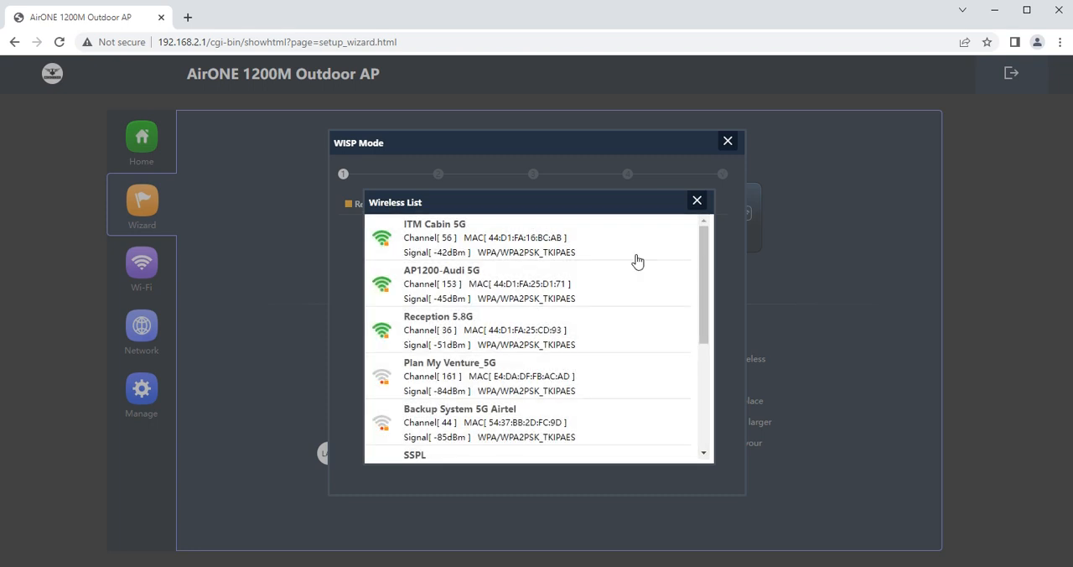
pyautogui.click(513, 230)
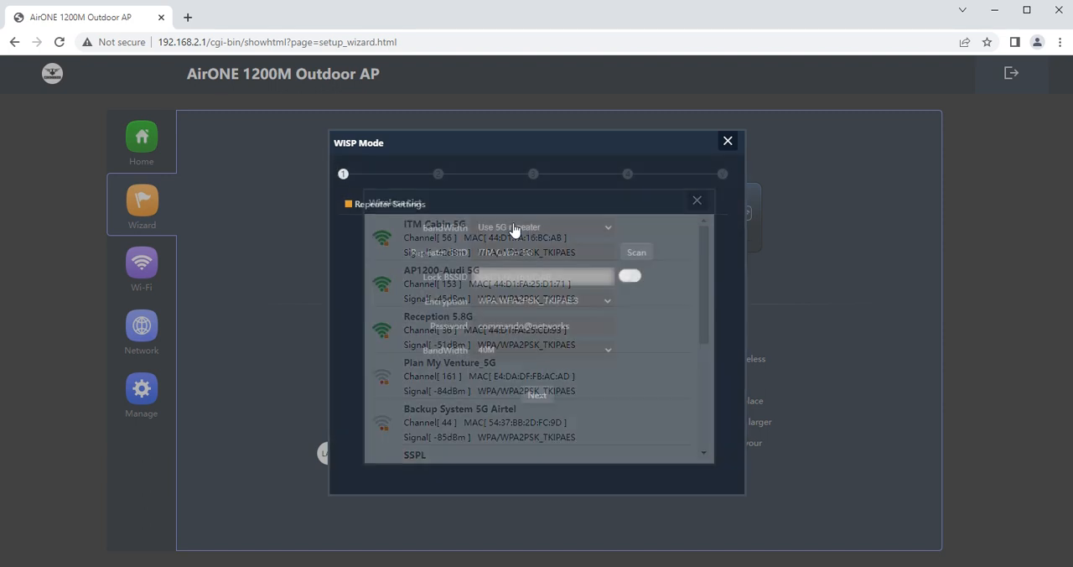
# Scan the wireless networks again and choose Reception 5.8G as the repeater SSID.
pyautogui.click(634, 253)
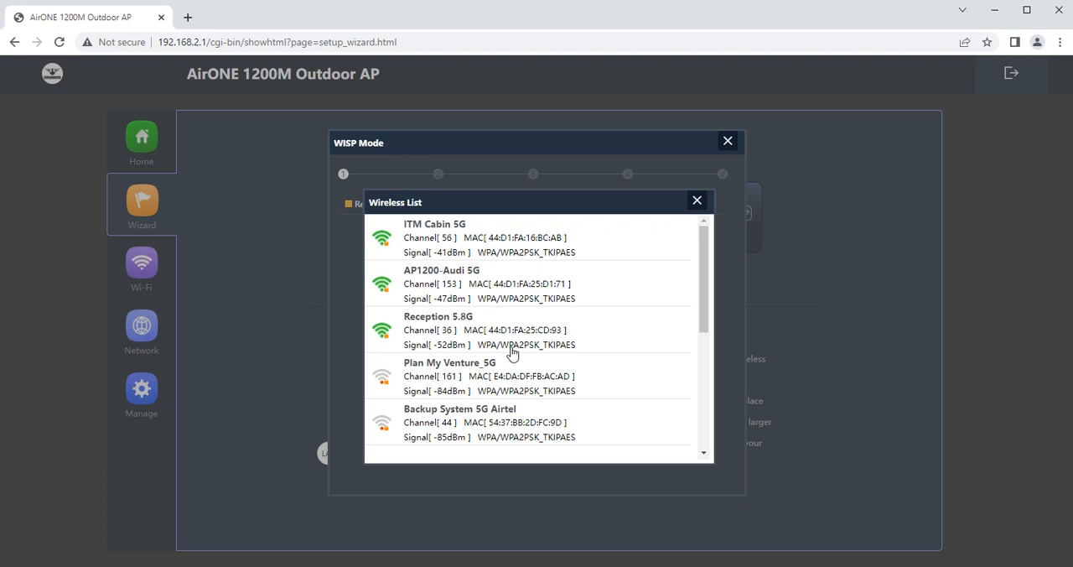
pyautogui.scroll(-5, 511, 348)
pyautogui.scroll(5, 513, 342)
pyautogui.click(478, 323)
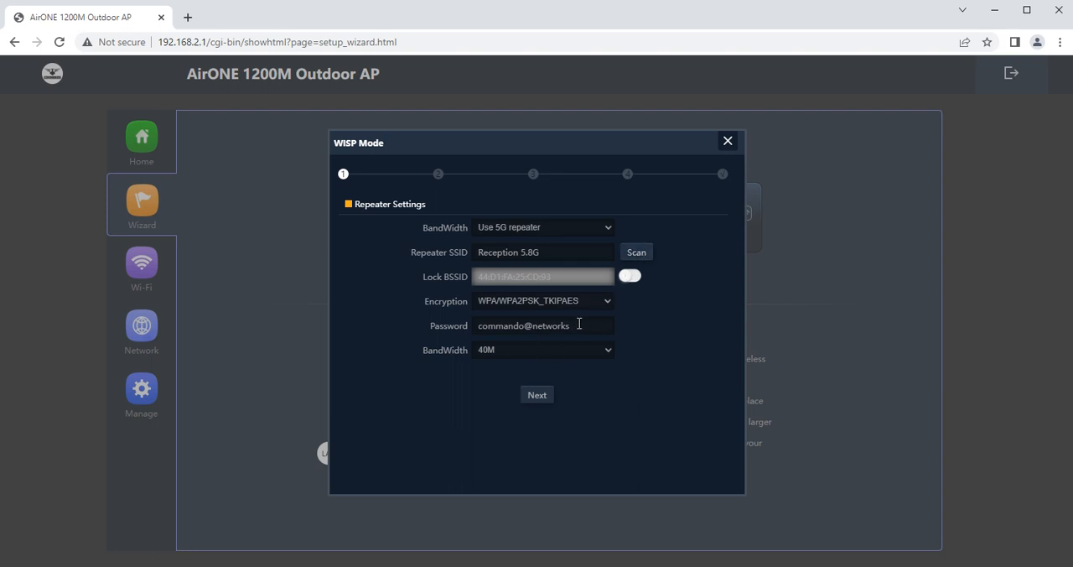
# Enter the password of the Reception 5.8G network and accept DHCP as the WAN Internet mode.
pyautogui.moveTo(584, 323); pyautogui.dragTo(474, 325)
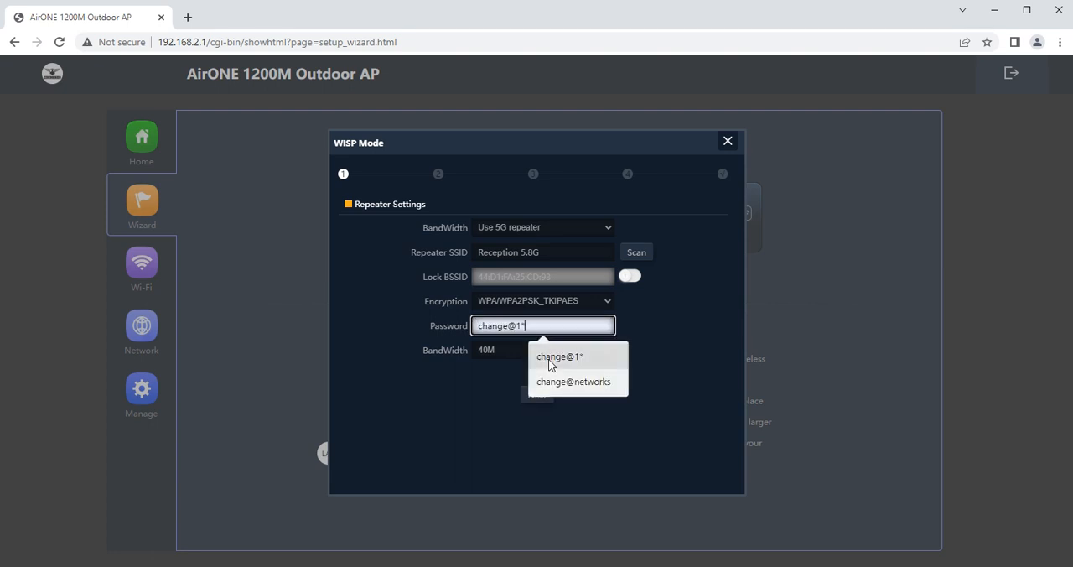
pyautogui.click(559, 357)
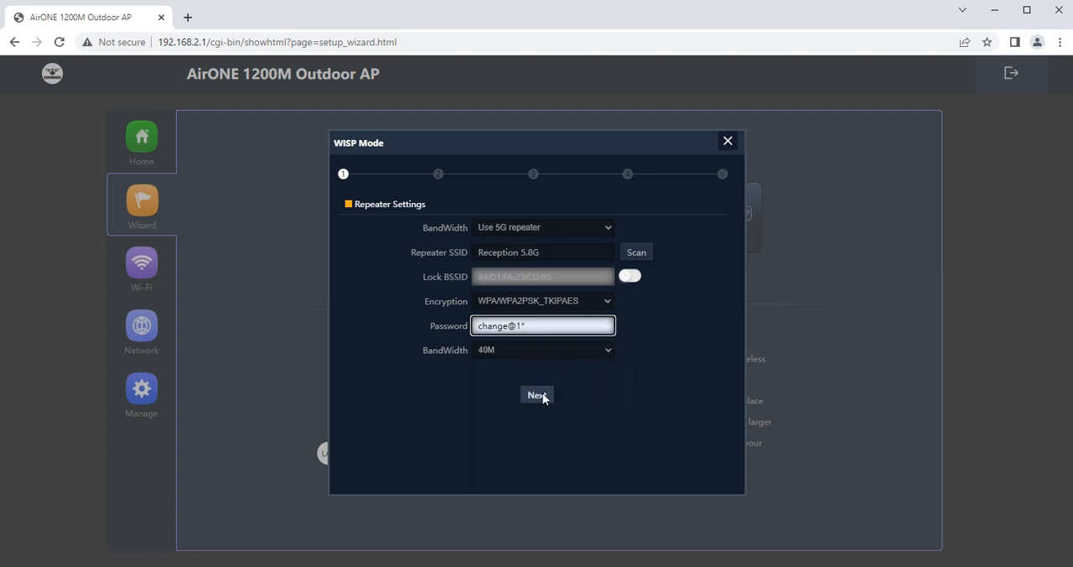
pyautogui.click(537, 394)
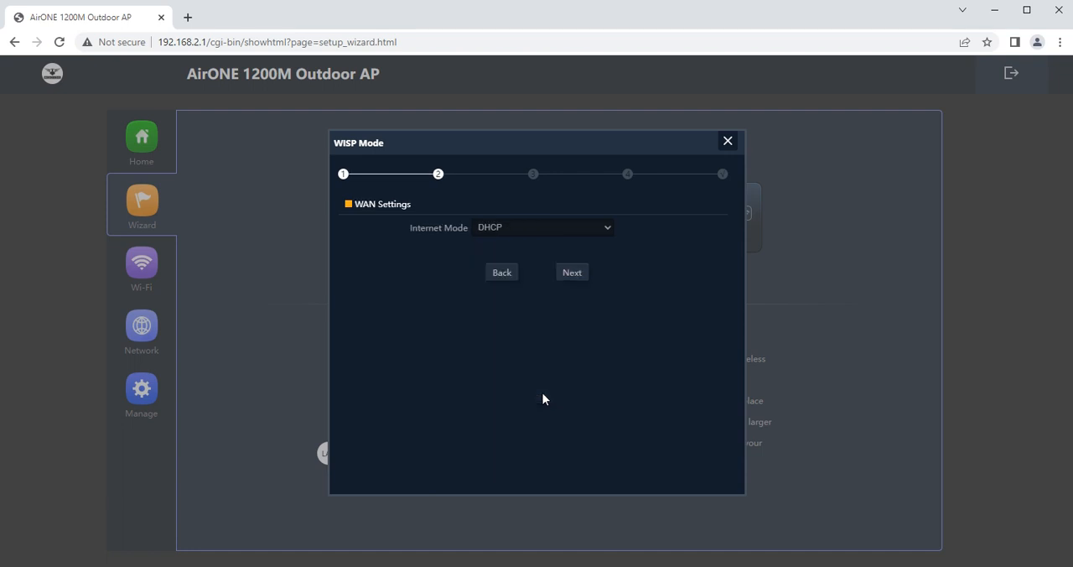
pyautogui.click(571, 273)
# Review the 2G WiFi SSID, encryption options and password, and continue to the 5G WiFi settings.
pyautogui.click(503, 252)
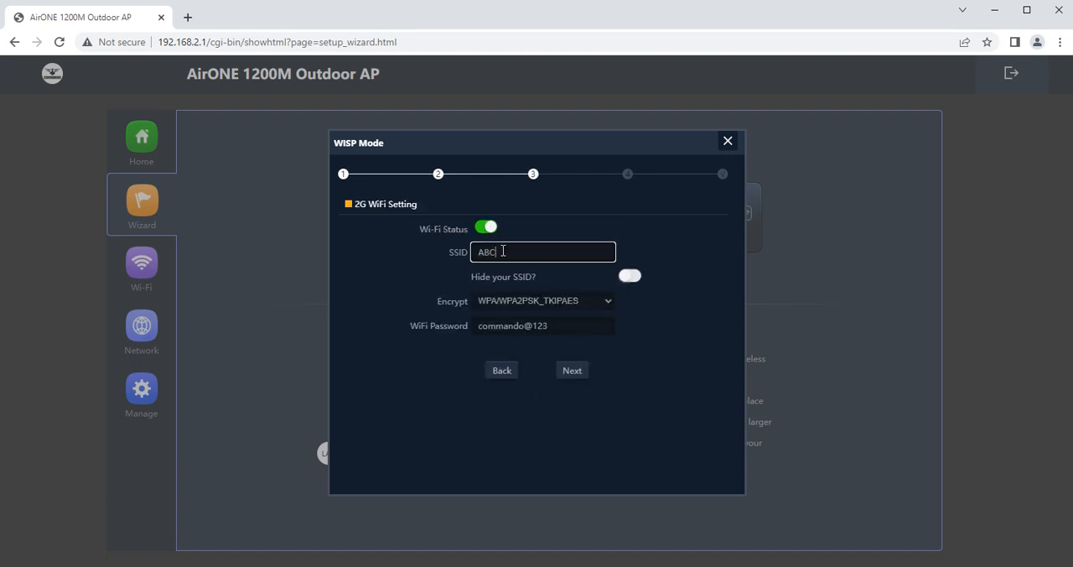
pyautogui.moveTo(518, 251); pyautogui.dragTo(383, 254)
pyautogui.click(545, 302)
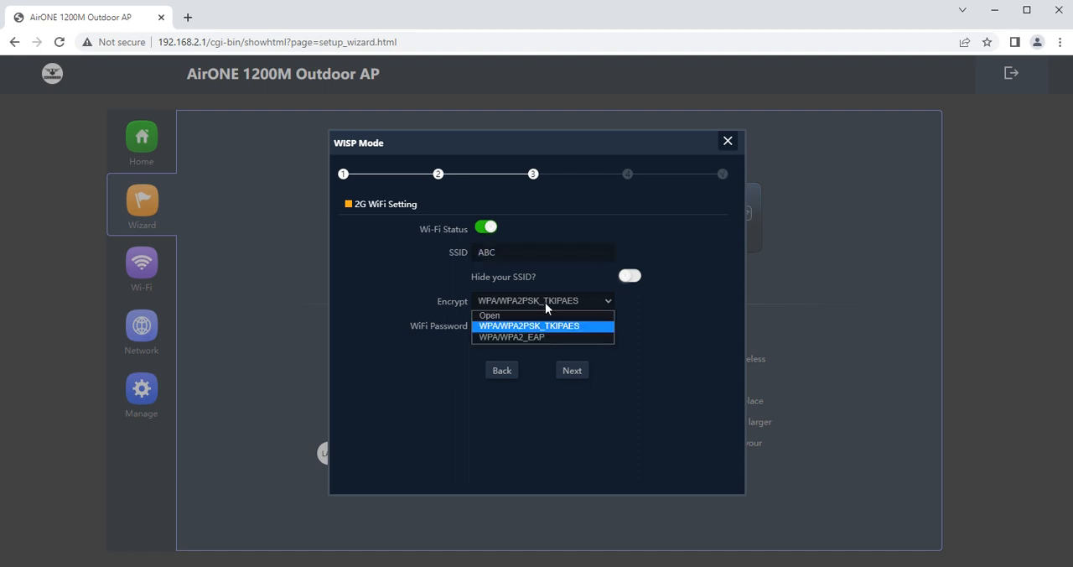
pyautogui.click(545, 303)
pyautogui.click(546, 302)
pyautogui.click(545, 302)
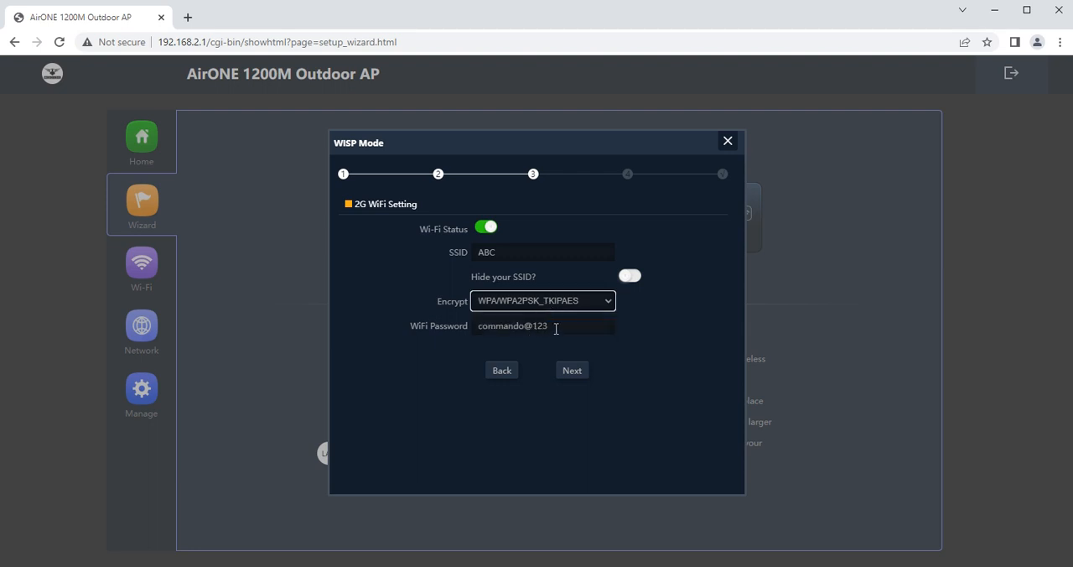
pyautogui.moveTo(553, 328); pyautogui.dragTo(442, 325)
pyautogui.click(571, 370)
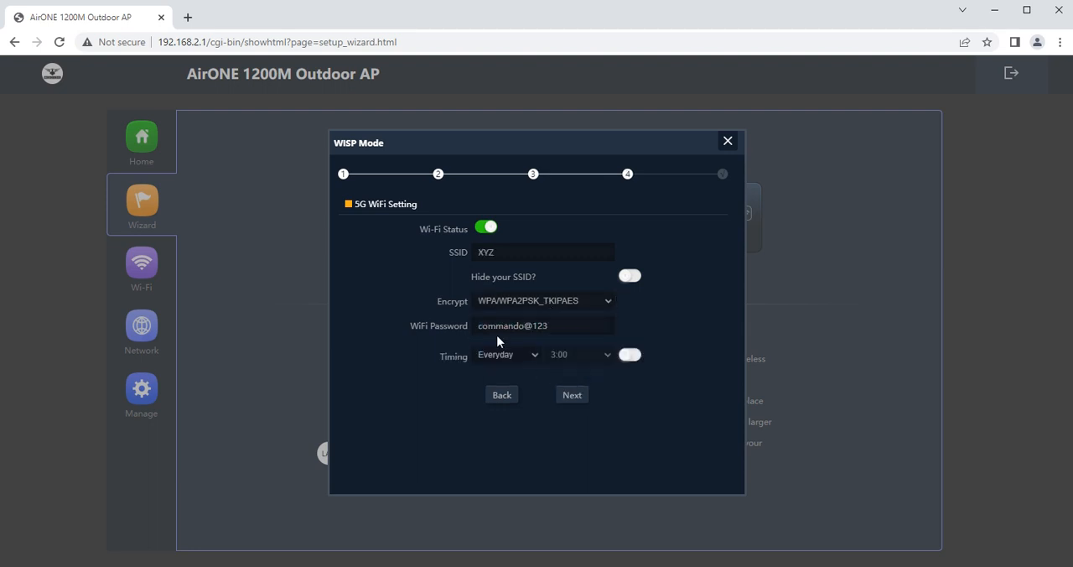
# Accept the 5G WiFi settings and confirm the reboot into WISP Mode.
pyautogui.moveTo(502, 255); pyautogui.dragTo(444, 242)
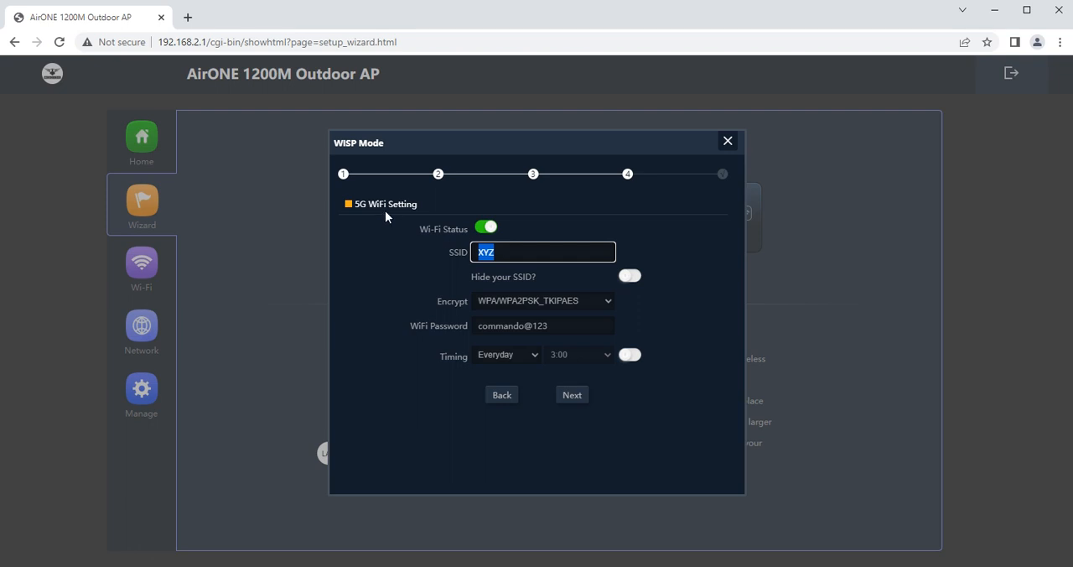
pyautogui.click(576, 394)
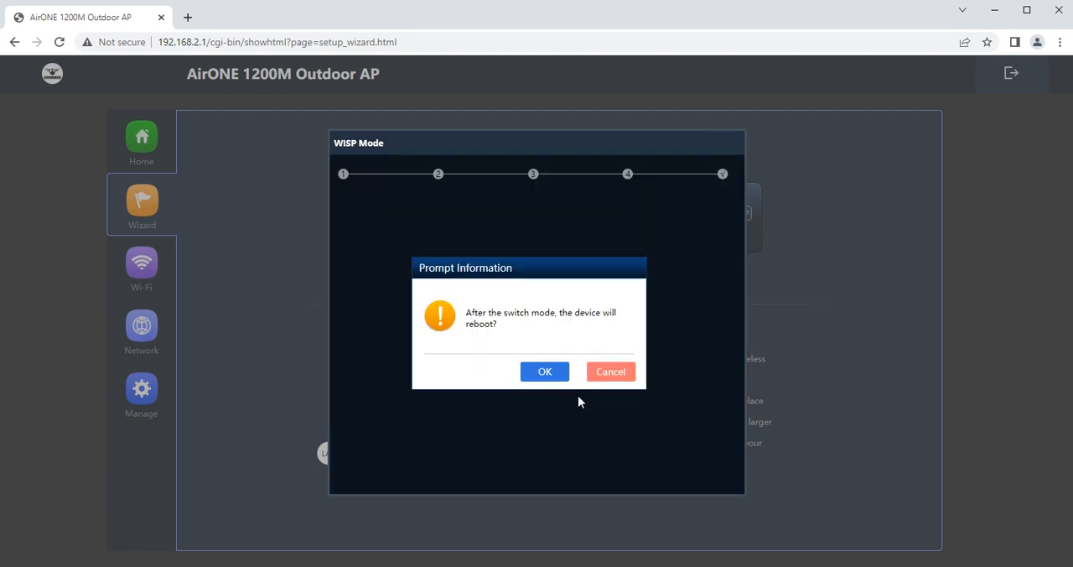
pyautogui.click(550, 372)
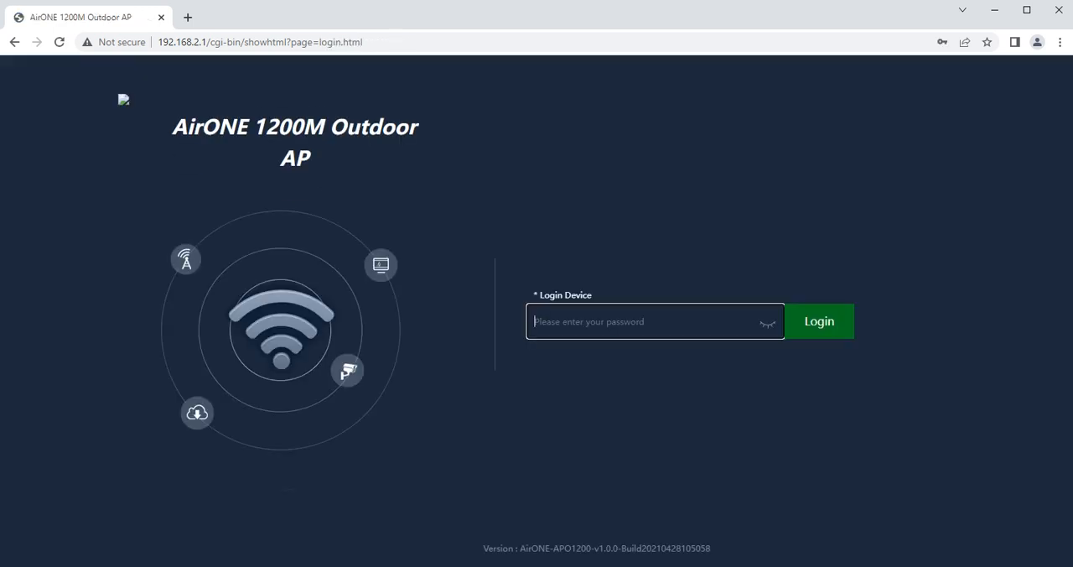
# Log in to the rebooted access point with the device login password.
pyautogui.write('********')
pyautogui.click(834, 334)
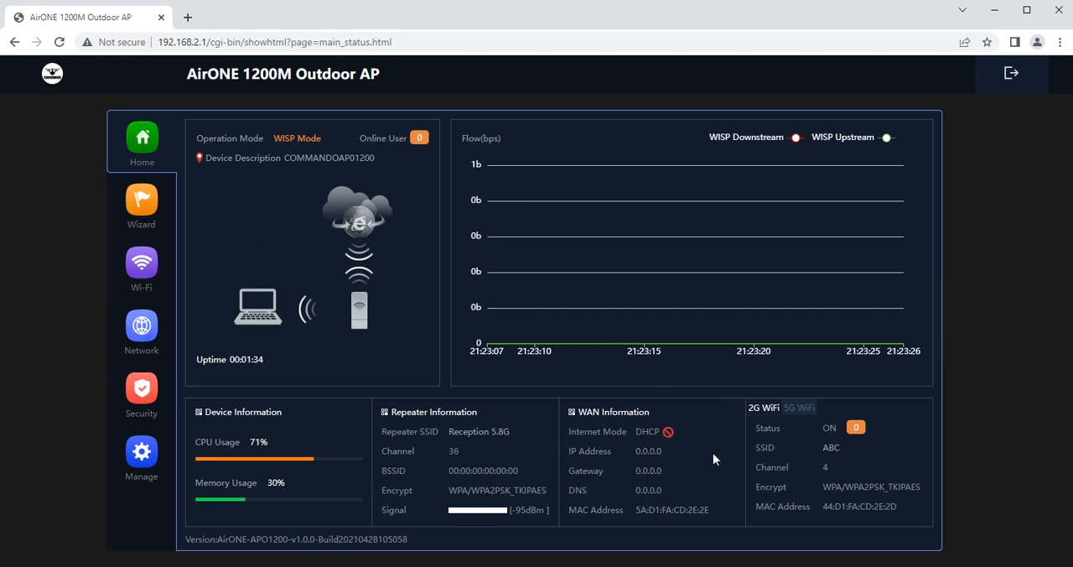
# Examine the 5G WiFi status, its client list and the WAN information for WISP Mode.
pyautogui.click(800, 409)
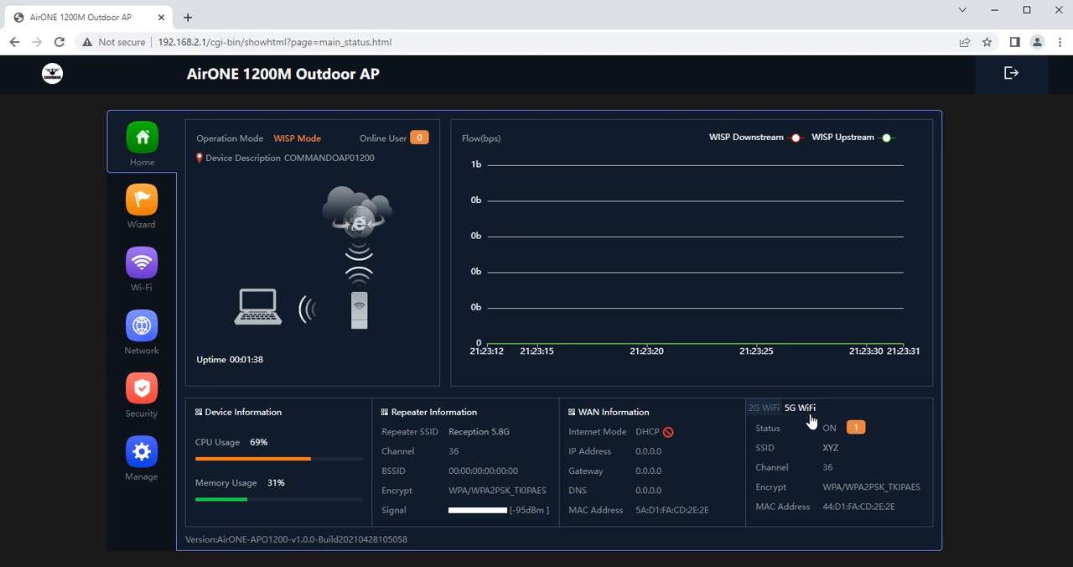
pyautogui.click(855, 427)
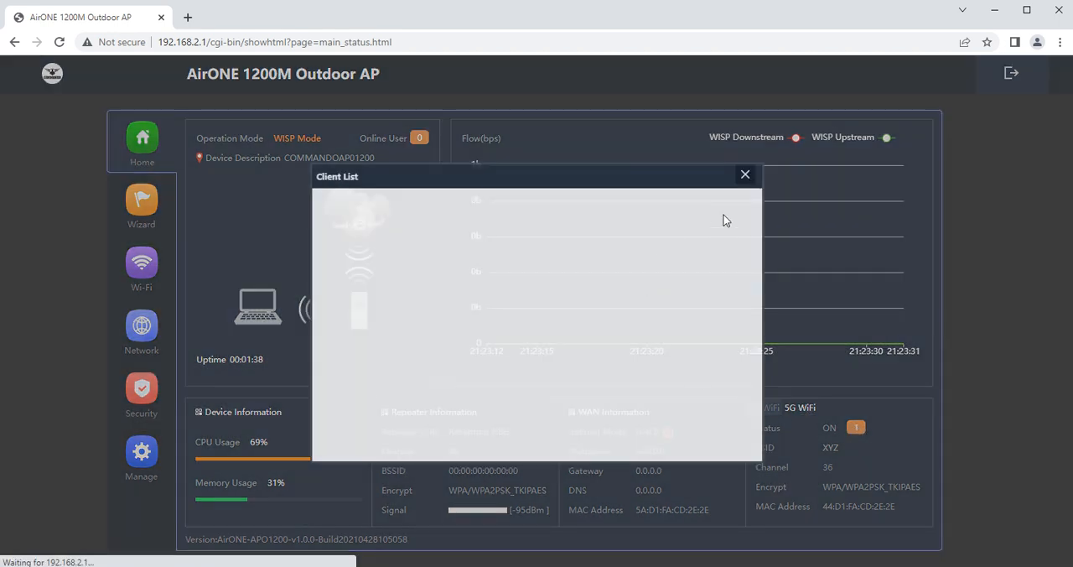
pyautogui.click(744, 176)
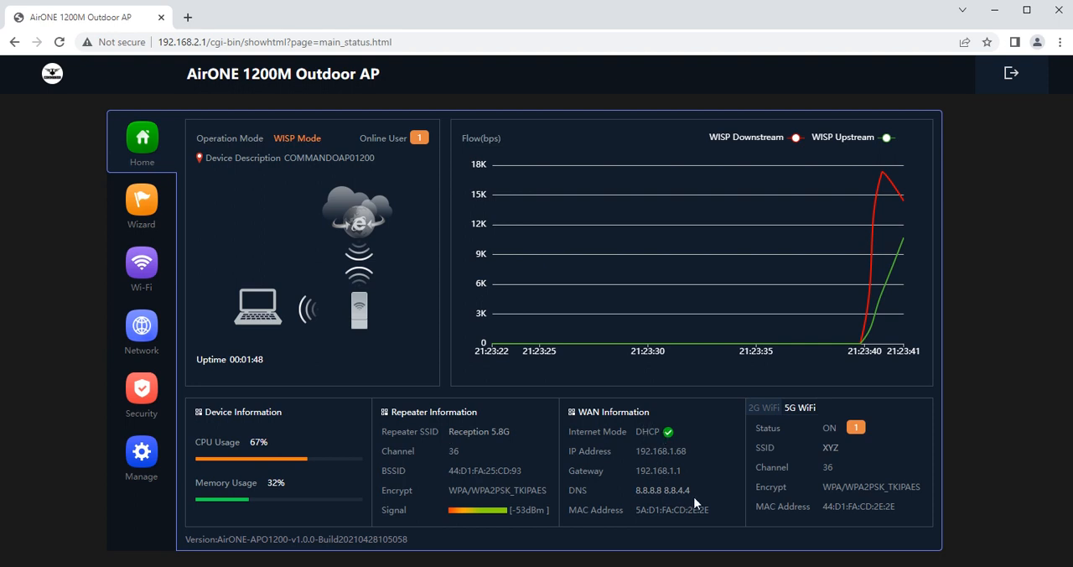
pyautogui.moveTo(707, 507); pyautogui.dragTo(569, 424)
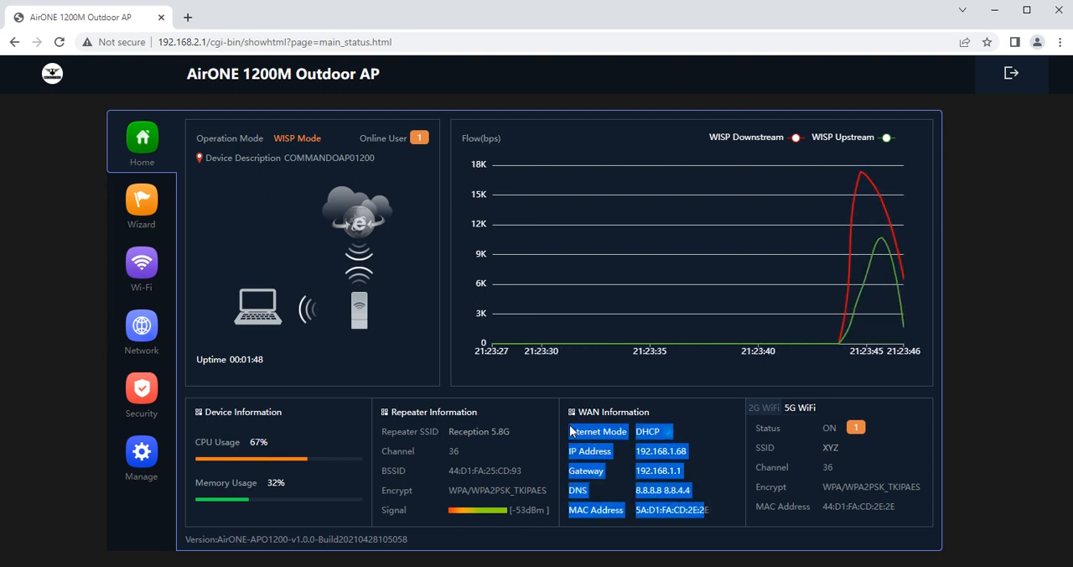
pyautogui.click(670, 436)
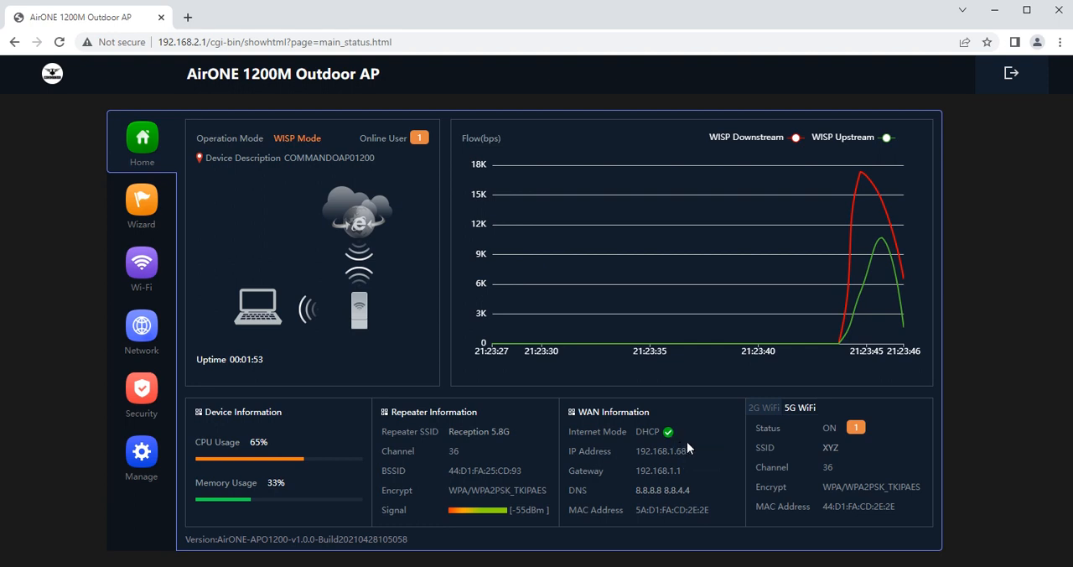
# Check the computer's wireless connection to XYZ and view the access point's 5G WiFi client list.
pyautogui.click(1039, 565)
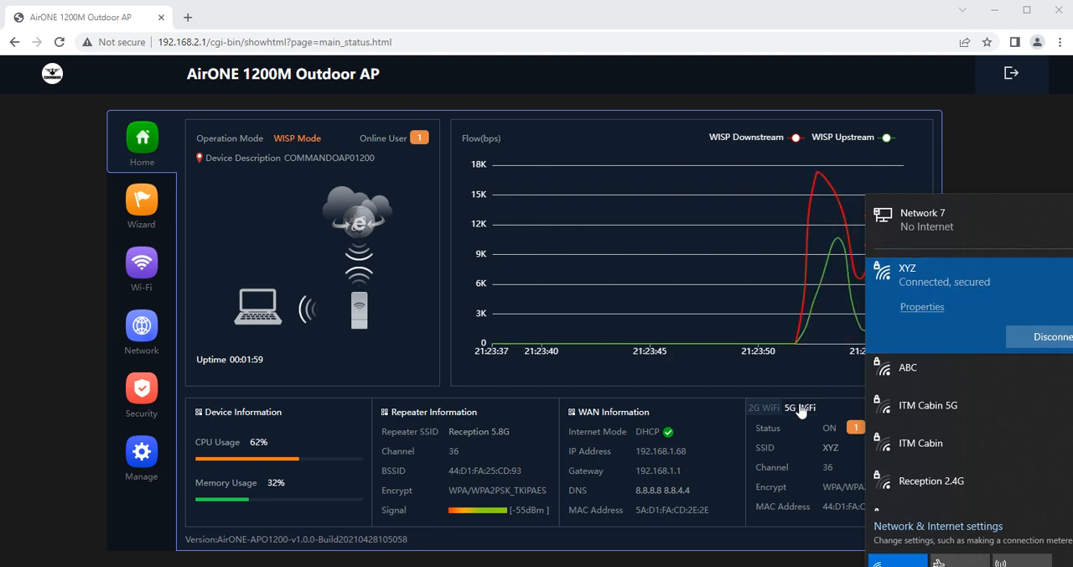
pyautogui.click(855, 429)
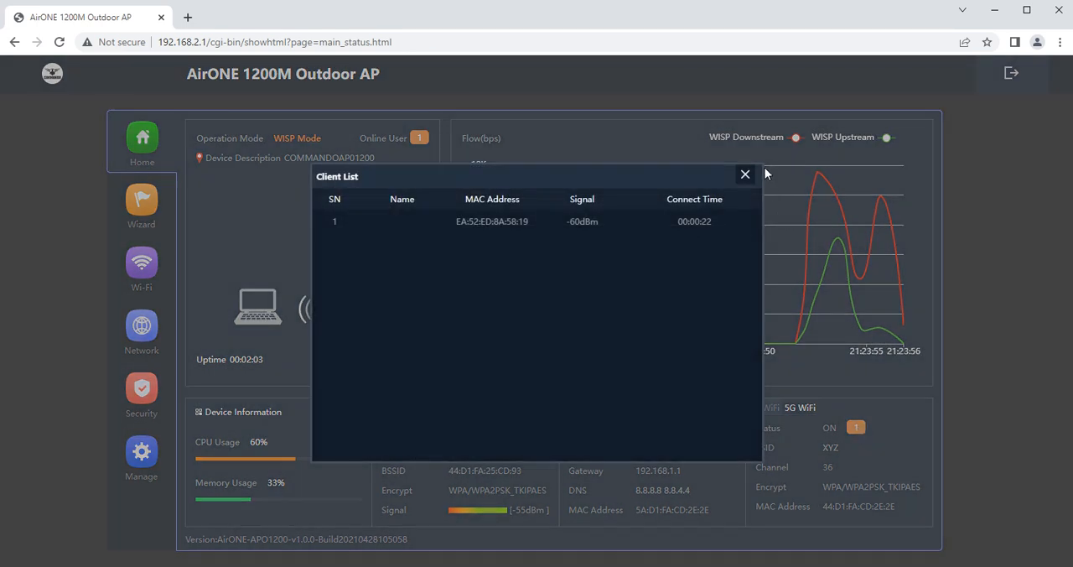
pyautogui.click(745, 174)
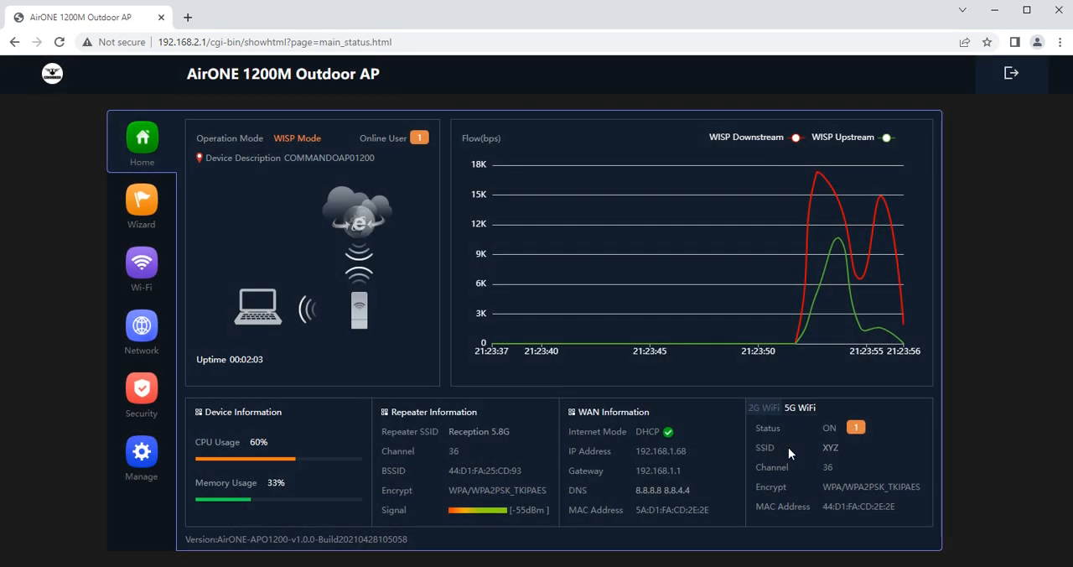
# Start the Gateway Mode setup in the wizard, keeping DHCP as the Internet mode, and continue to the 2G WiFi settings.
pyautogui.click(144, 221)
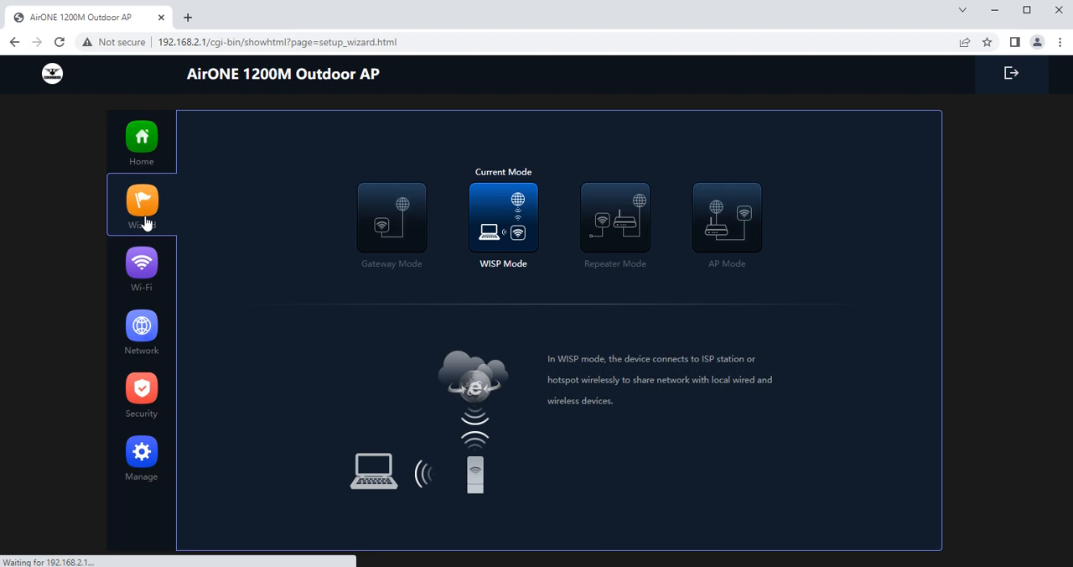
pyautogui.click(385, 237)
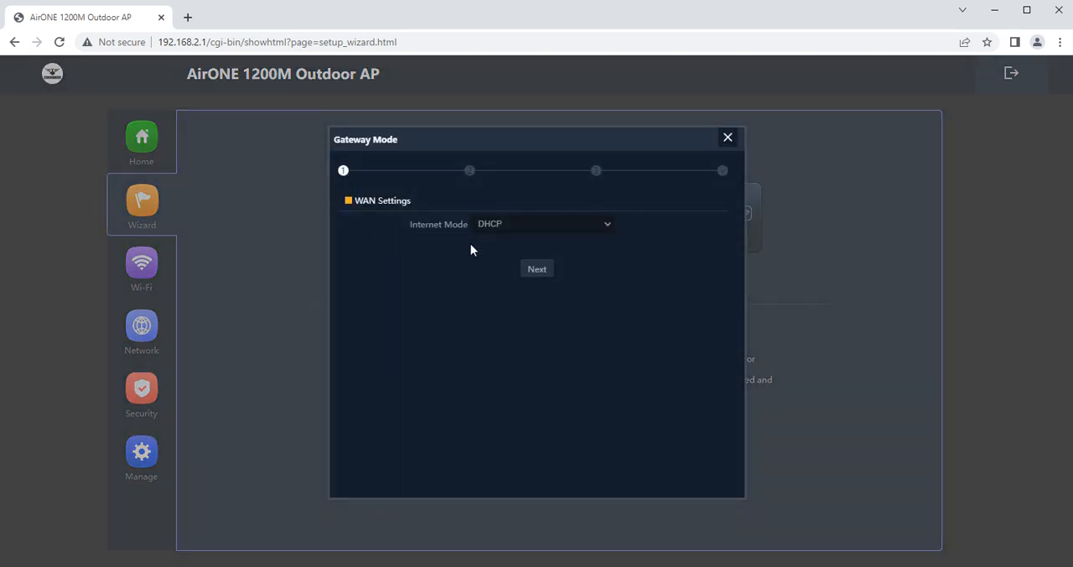
pyautogui.click(535, 269)
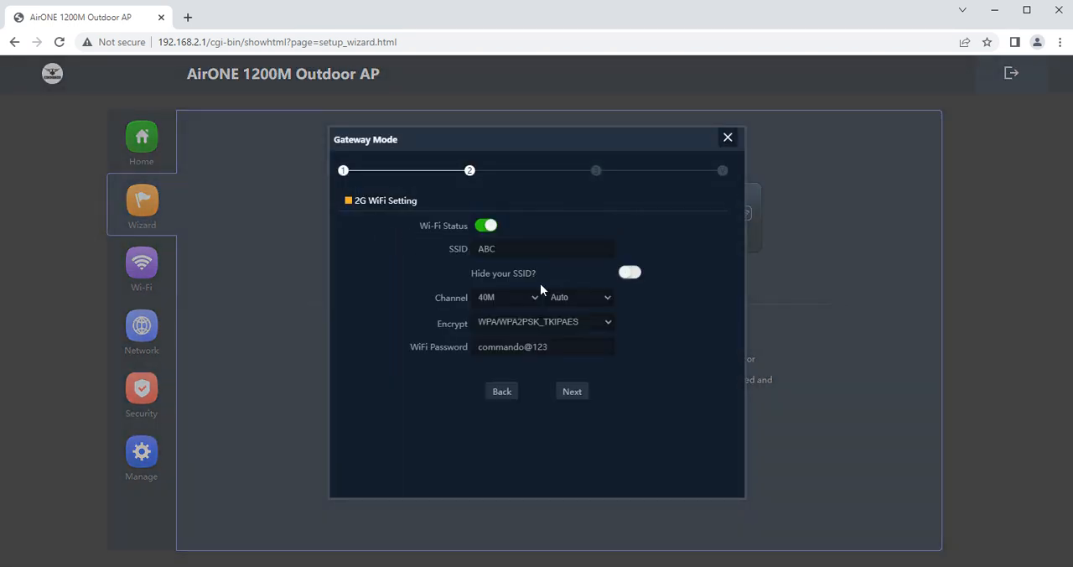
# Set the 2G WiFi channel to 8, keeping the SSID, 40M bandwidth, encryption and password, and continue to the 5G WiFi settings.
pyautogui.click(515, 248)
pyautogui.moveTo(514, 248); pyautogui.dragTo(397, 248)
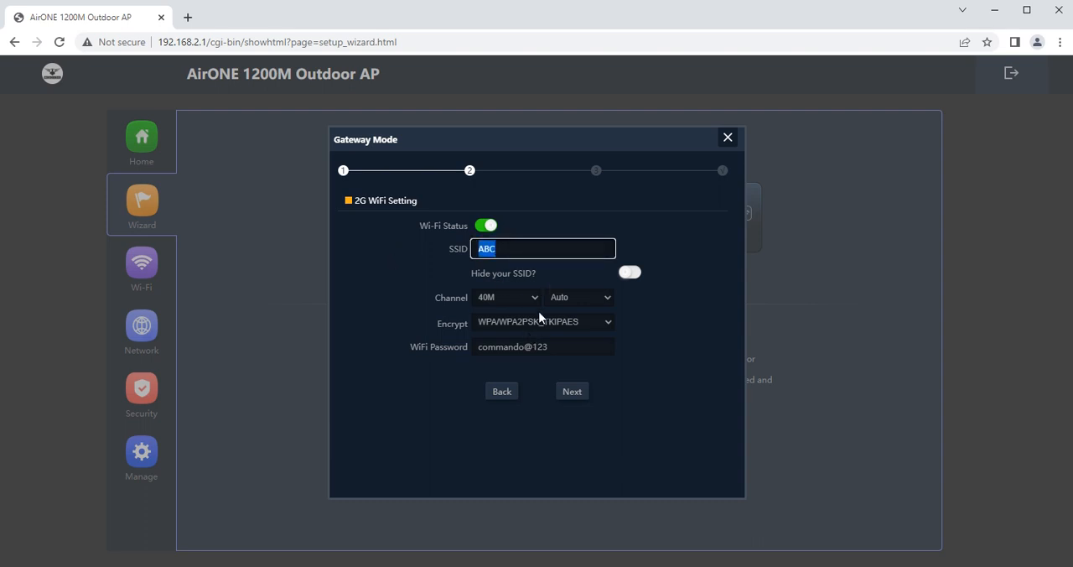
pyautogui.click(502, 299)
pyautogui.click(503, 307)
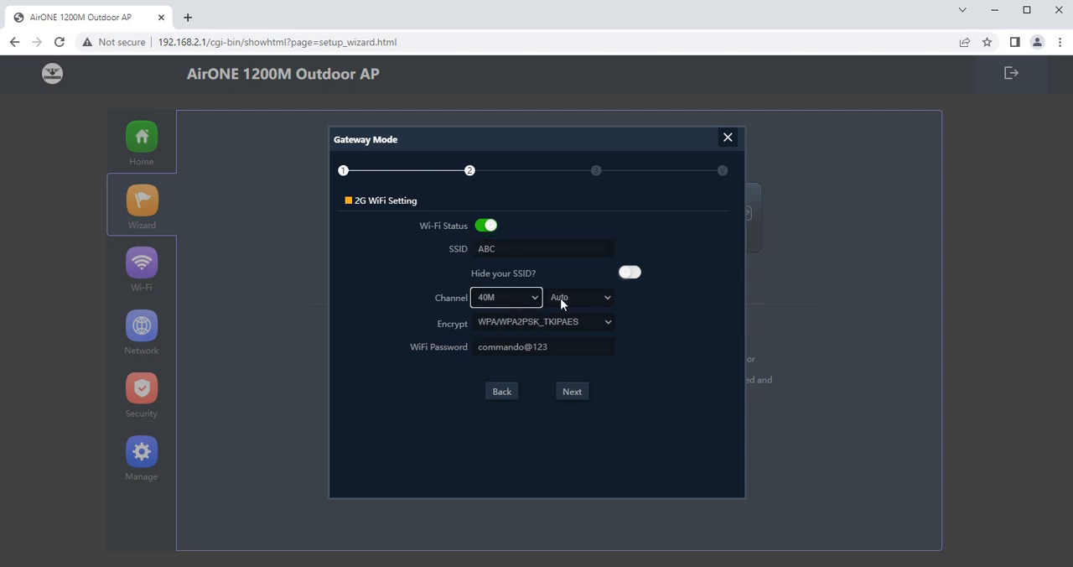
pyautogui.click(563, 301)
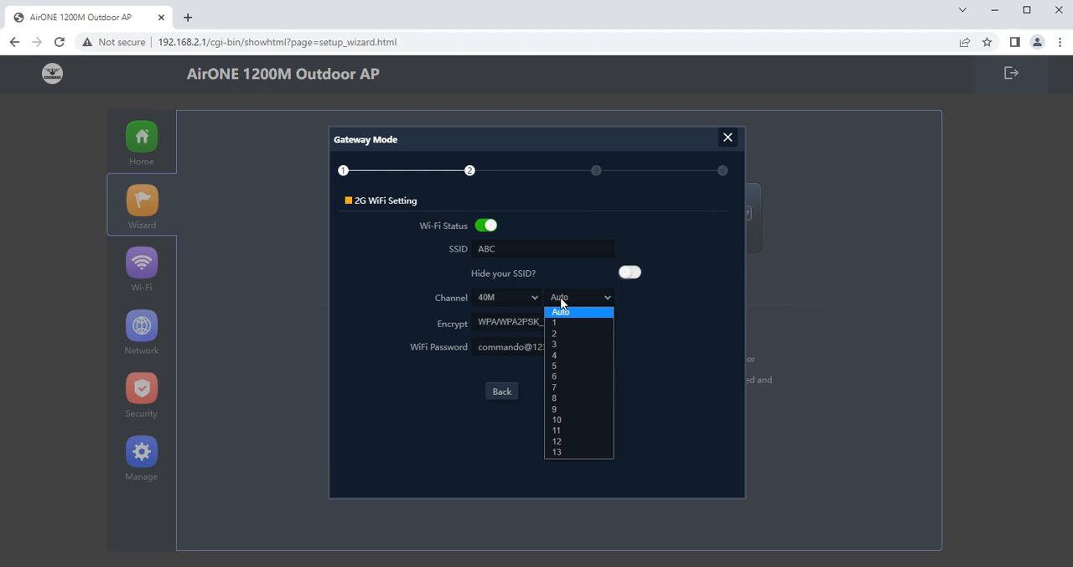
pyautogui.click(582, 399)
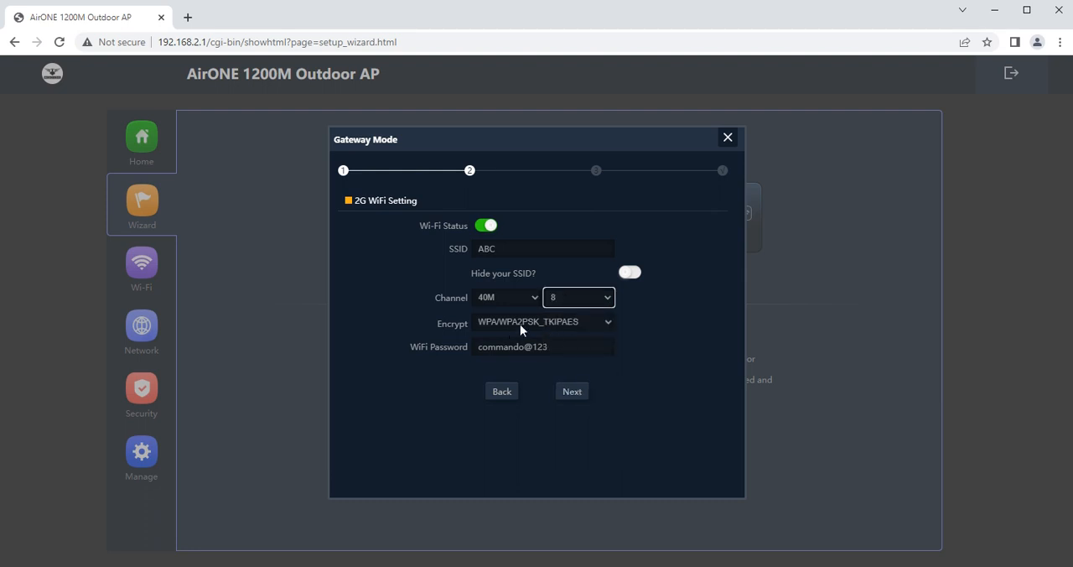
pyautogui.click(522, 326)
pyautogui.click(522, 321)
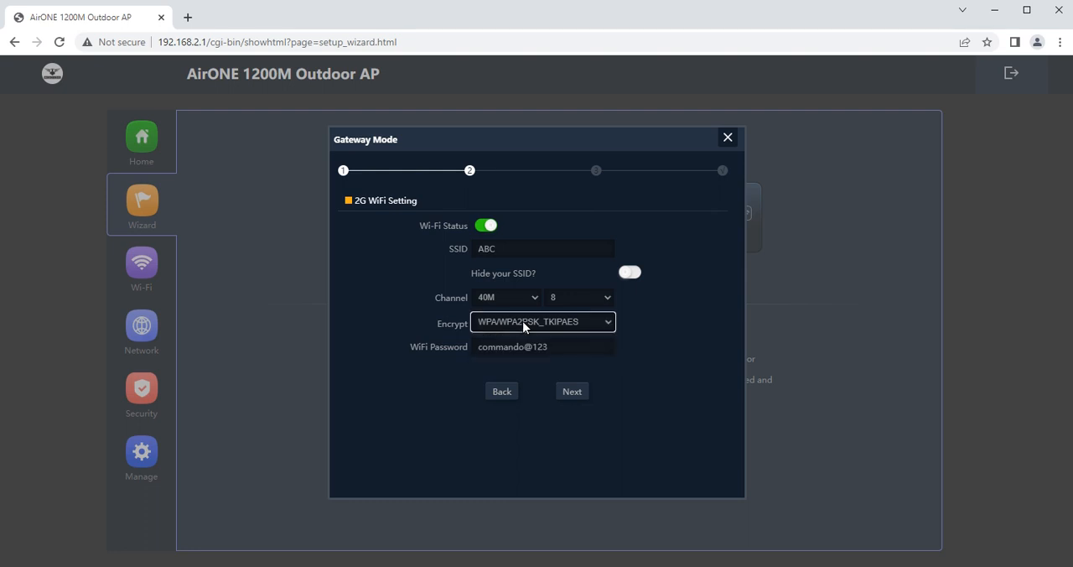
pyautogui.moveTo(564, 344); pyautogui.dragTo(405, 339)
pyautogui.click(573, 391)
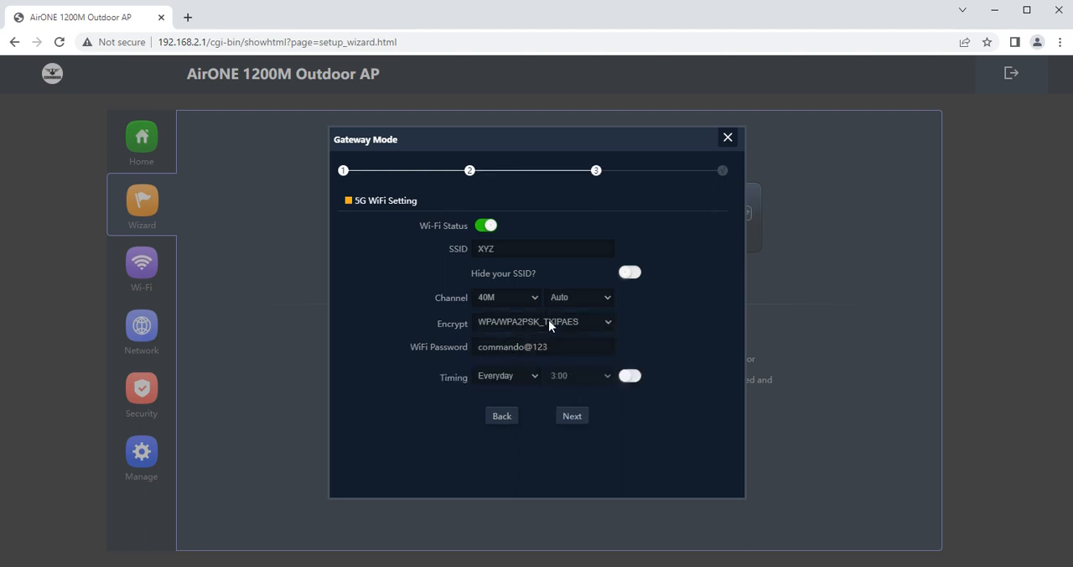
# Set the 5G WiFi channel to 157 with 40M bandwidth and confirm the reboot into Gateway Mode.
pyautogui.click(514, 299)
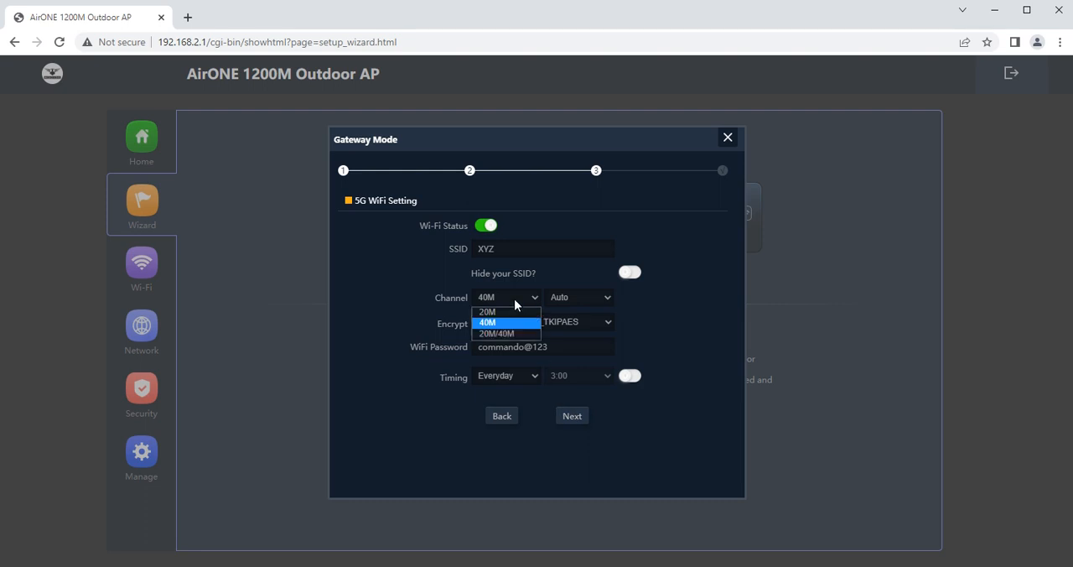
pyautogui.click(564, 297)
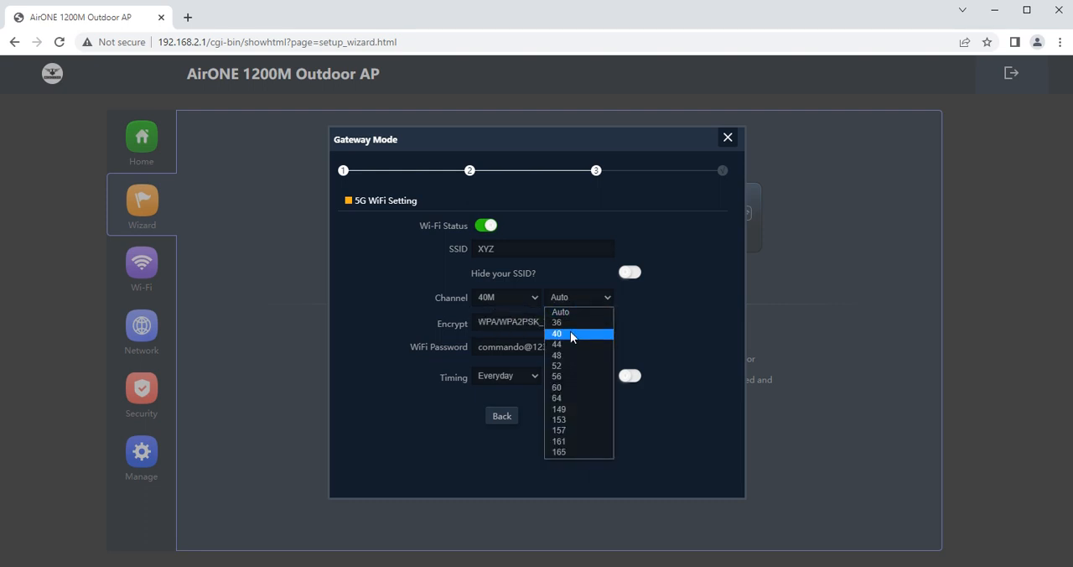
pyautogui.click(573, 430)
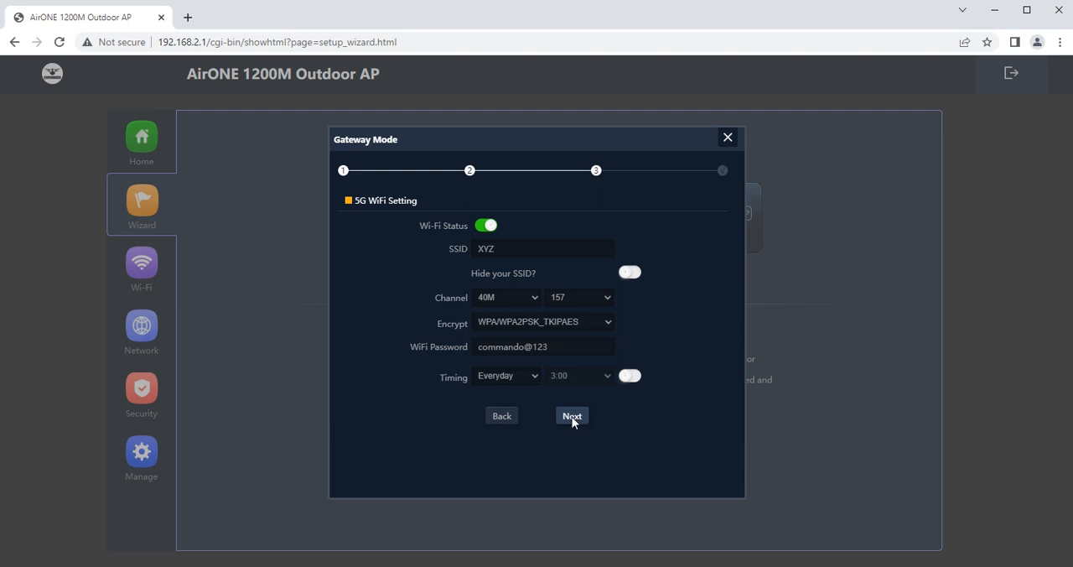
pyautogui.click(572, 416)
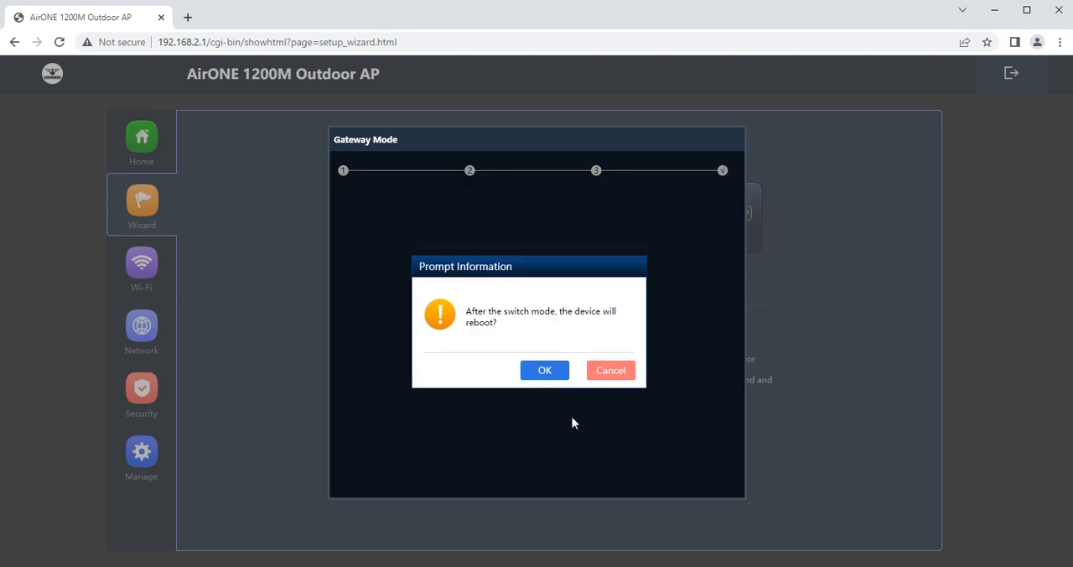
pyautogui.click(542, 374)
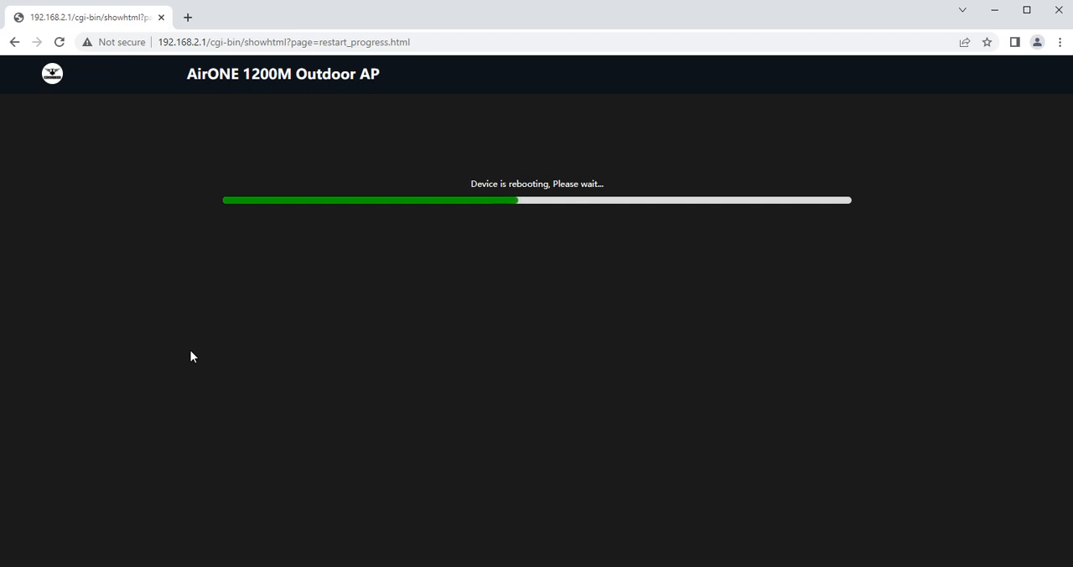
# Reopen the device page at 192.168.2.1 and log in with the saved device login password.
pyautogui.moveTo(208, 42); pyautogui.dragTo(437, 26)
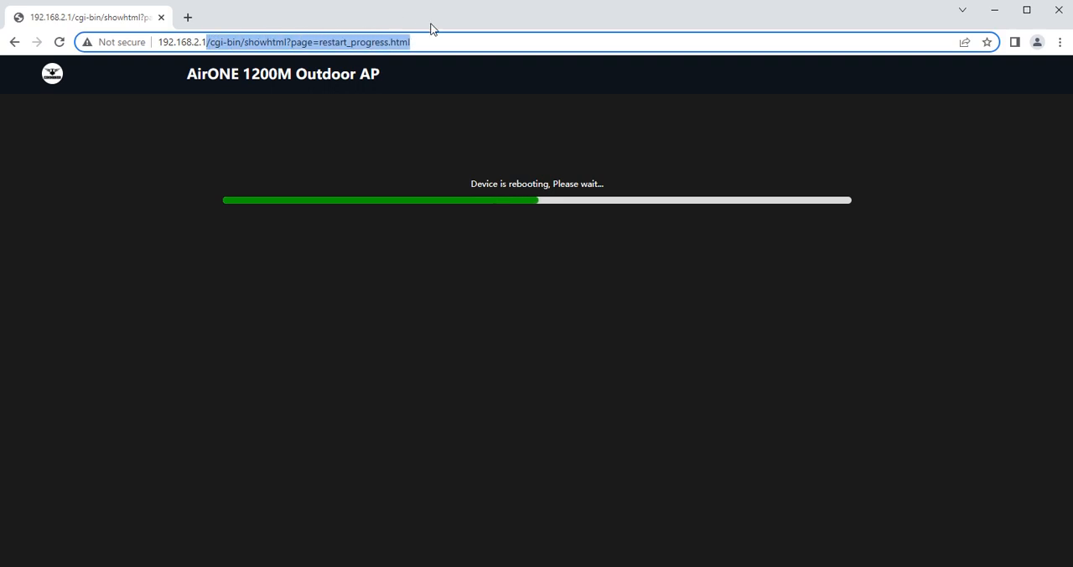
pyautogui.press('BackSpace')
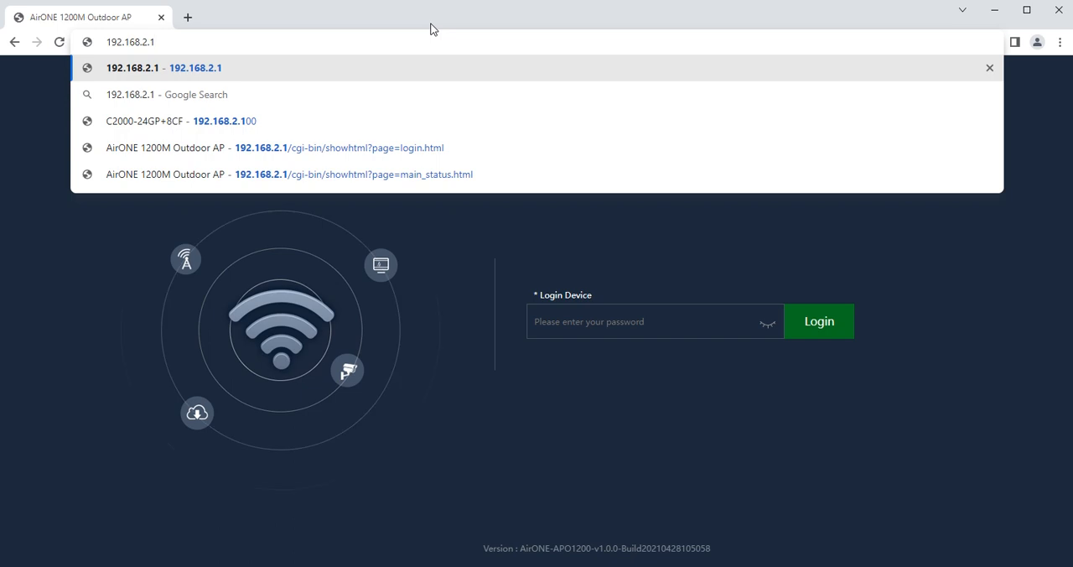
pyautogui.click(585, 323)
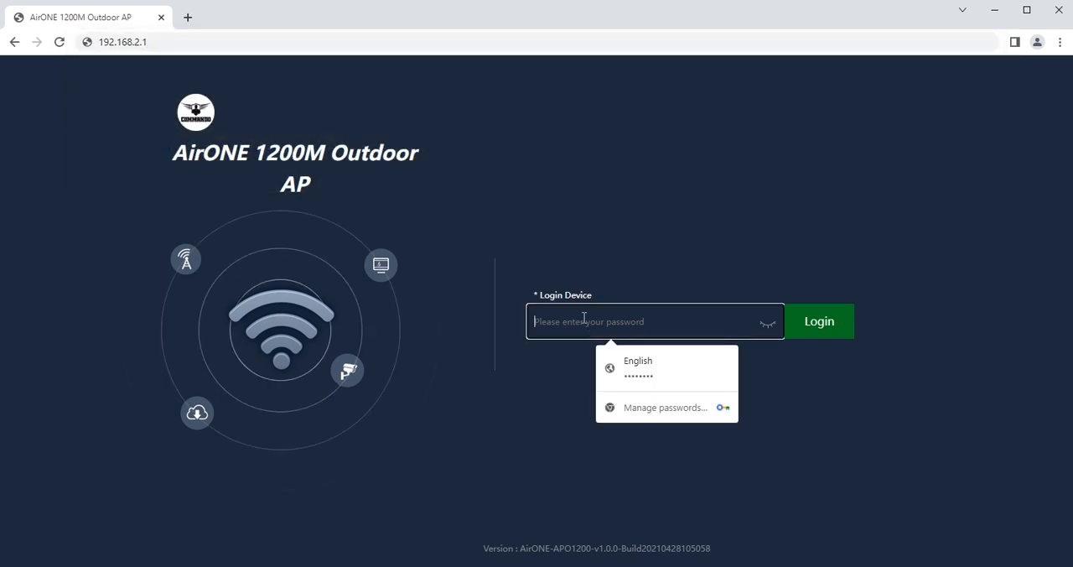
pyautogui.click(635, 367)
pyautogui.click(817, 341)
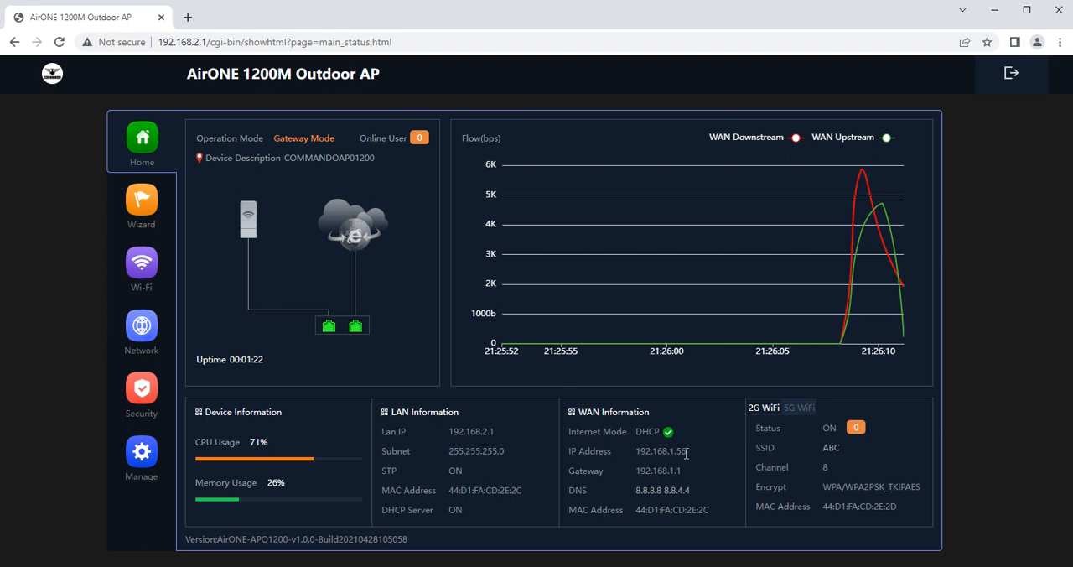
# Examine the WAN addresses, the 5G WiFi status and client list, and the computer's wireless connection in Gateway Mode.
pyautogui.moveTo(641, 450); pyautogui.dragTo(700, 500)
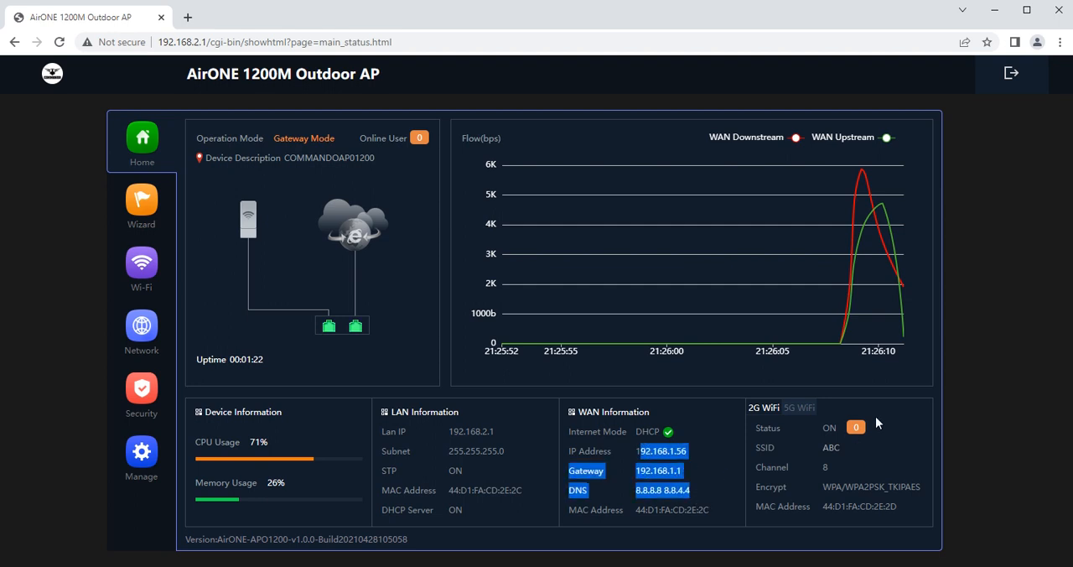
pyautogui.click(798, 408)
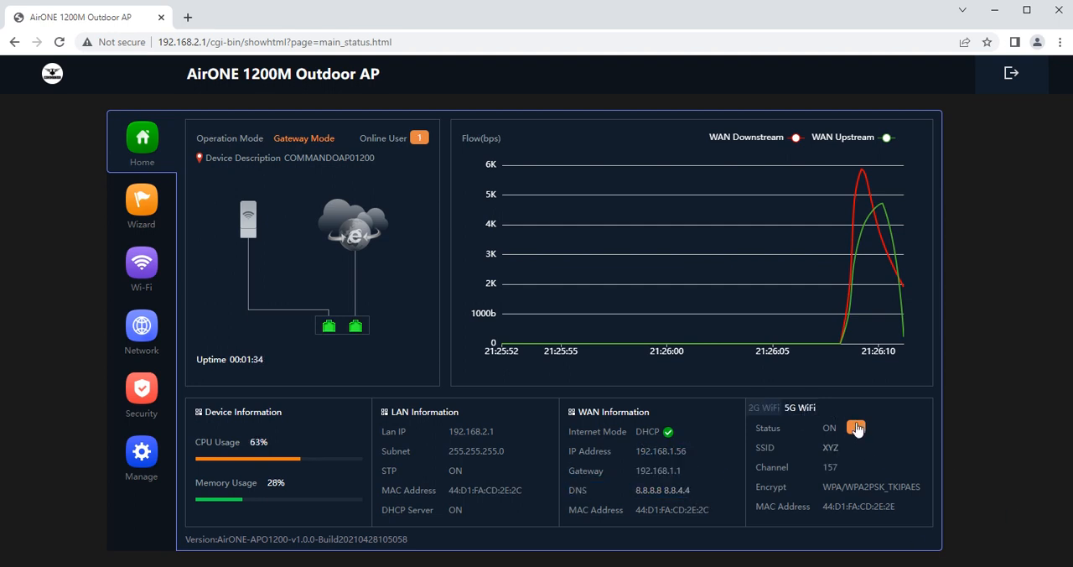
pyautogui.click(856, 428)
pyautogui.click(1021, 566)
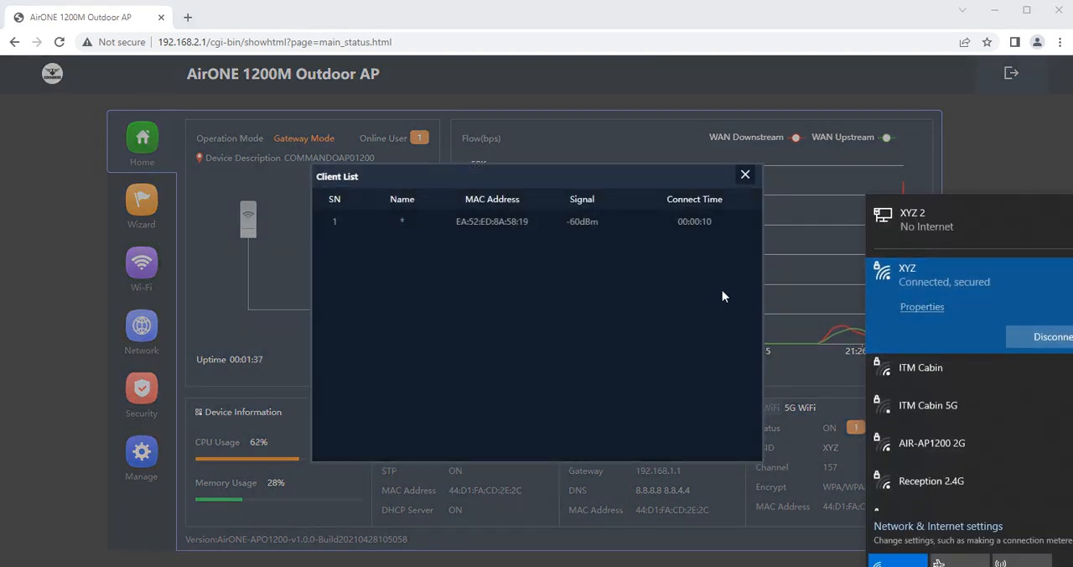
pyautogui.click(744, 175)
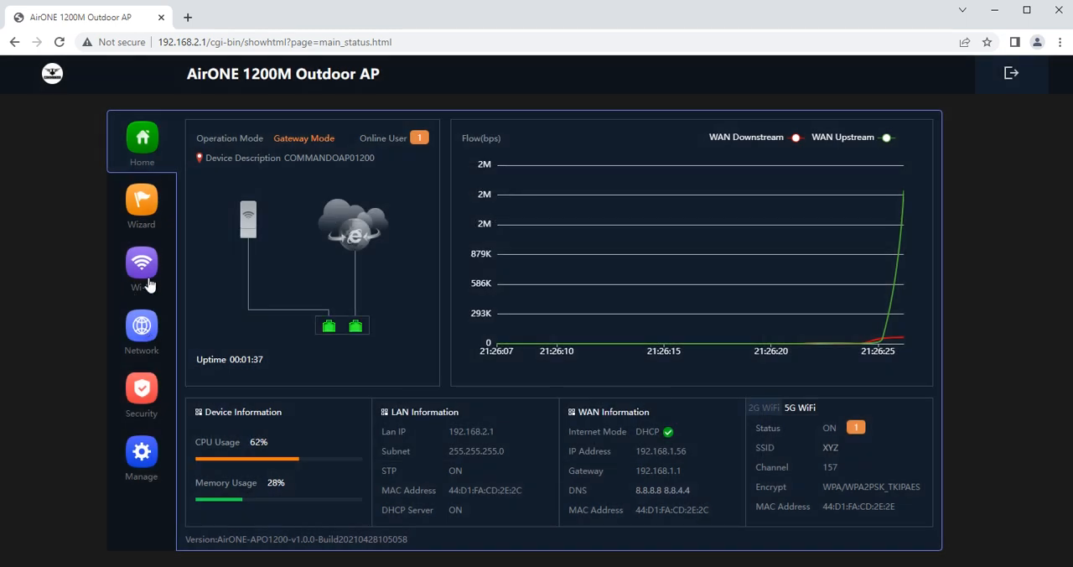
# Review the basic 2G WiFi settings and examine the 2G channel usage in the Wi-Fi Analyzer.
pyautogui.click(147, 285)
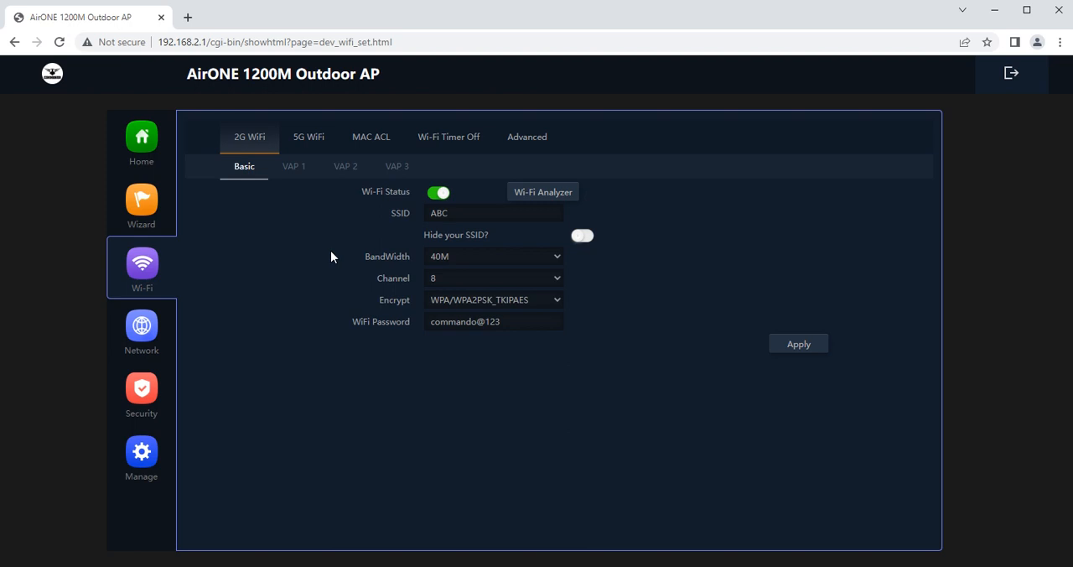
pyautogui.moveTo(486, 215); pyautogui.dragTo(389, 214)
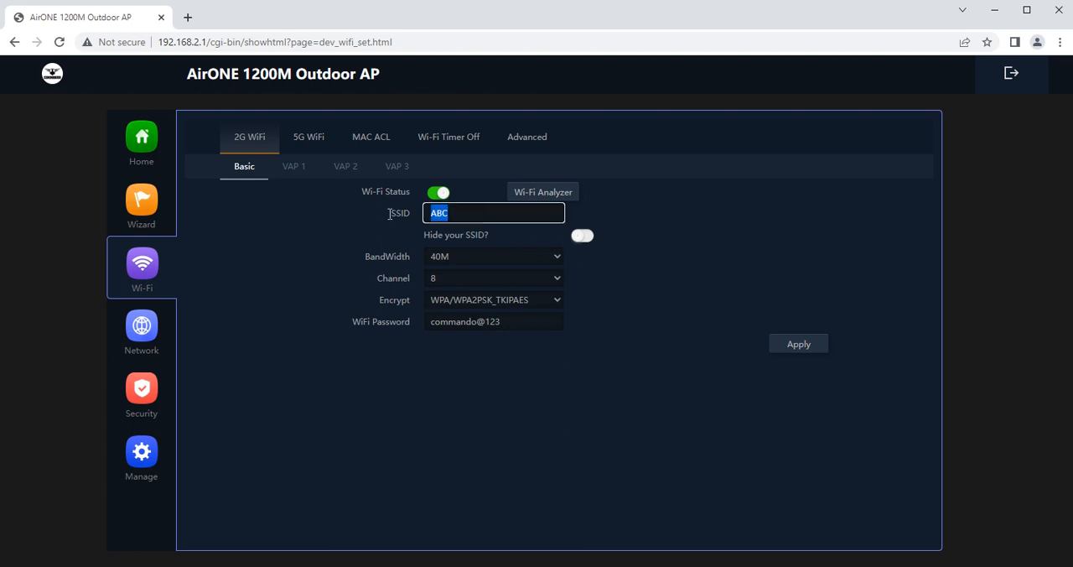
pyautogui.click(548, 192)
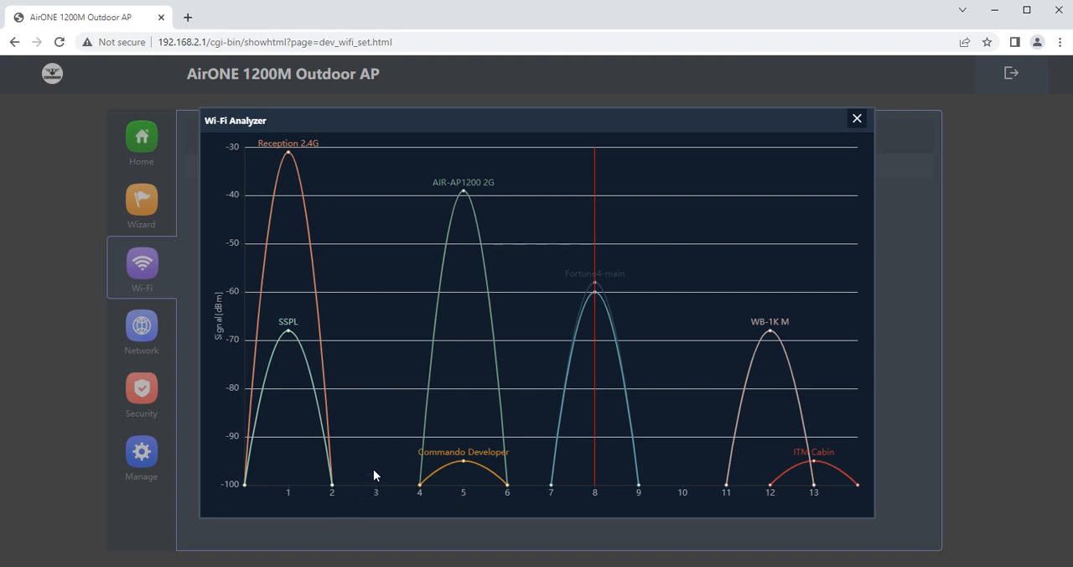
pyautogui.click(856, 119)
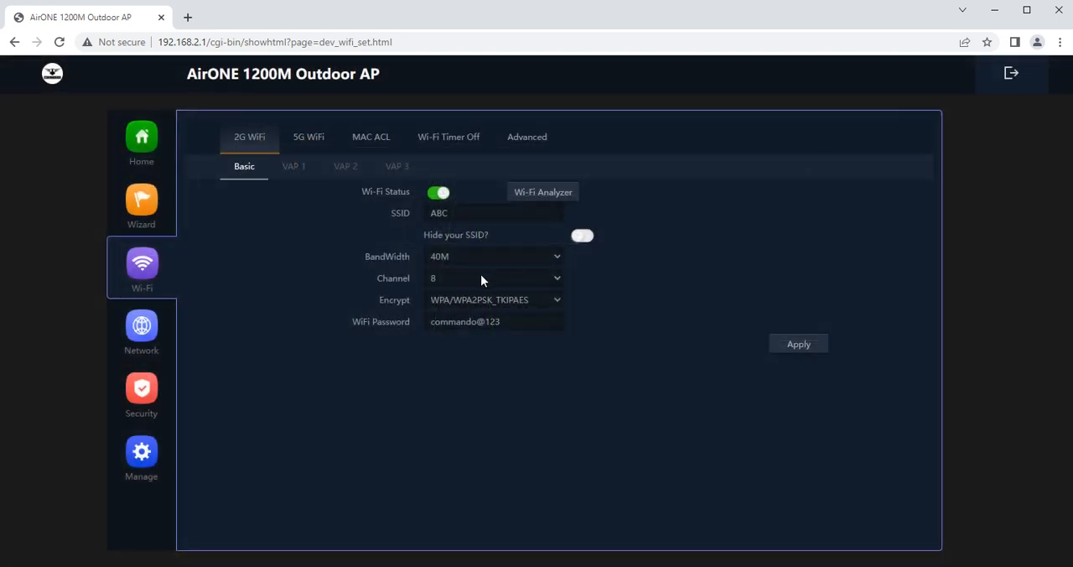
pyautogui.click(474, 214)
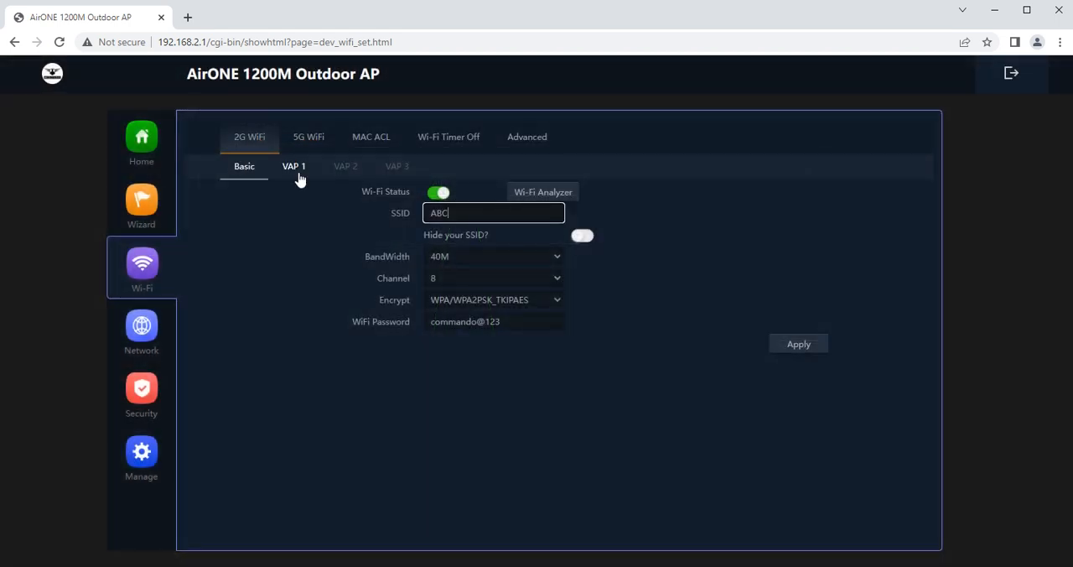
# Examine the 5G channel usage in the Wi-Fi Analyzer for the 5G WiFi.
pyautogui.click(310, 140)
pyautogui.click(526, 195)
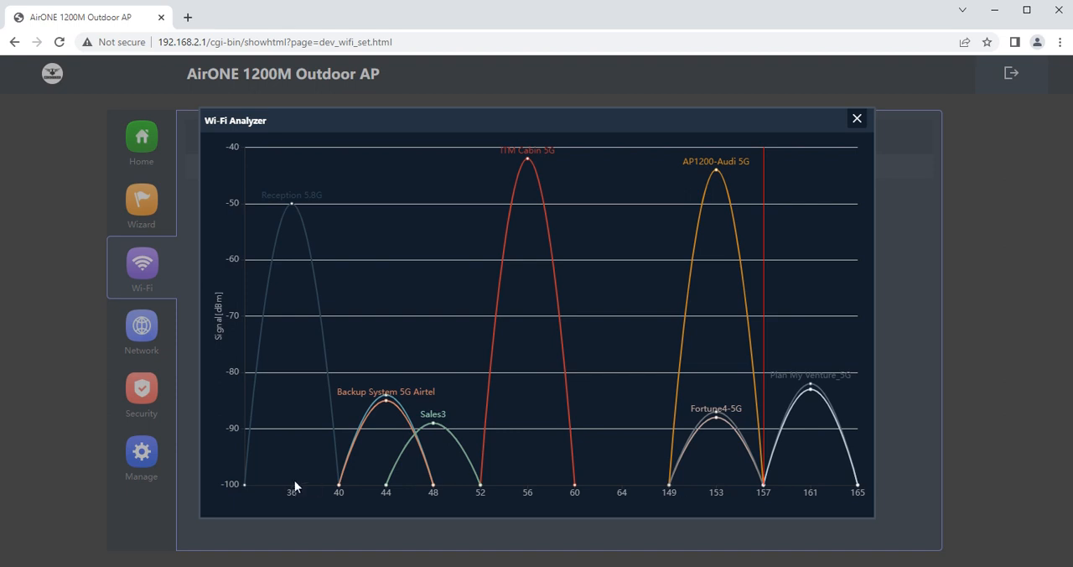
pyautogui.click(856, 119)
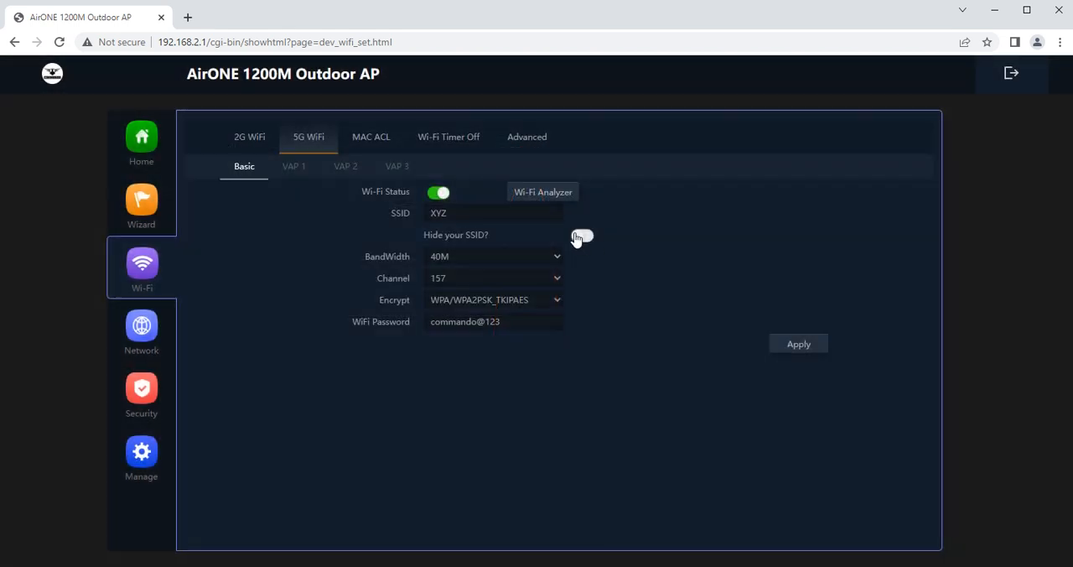
# Enable the VAP 1 network of the 2G WiFi and set its SSID to COMMANDO1.
pyautogui.click(254, 140)
pyautogui.click(293, 167)
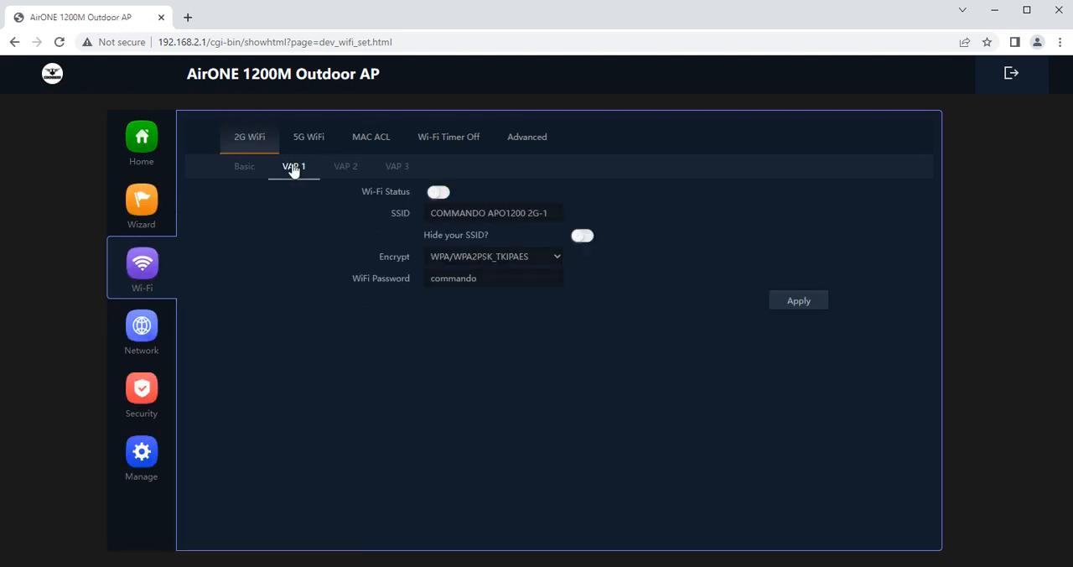
pyautogui.click(439, 193)
pyautogui.moveTo(437, 213); pyautogui.dragTo(361, 214)
pyautogui.click(555, 215)
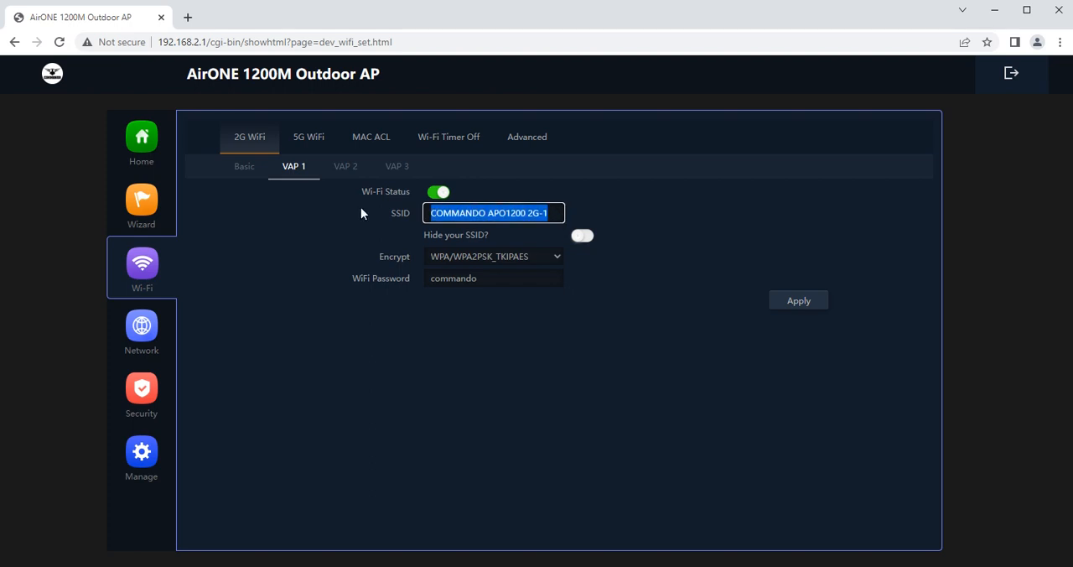
pyautogui.write('COMMAND')
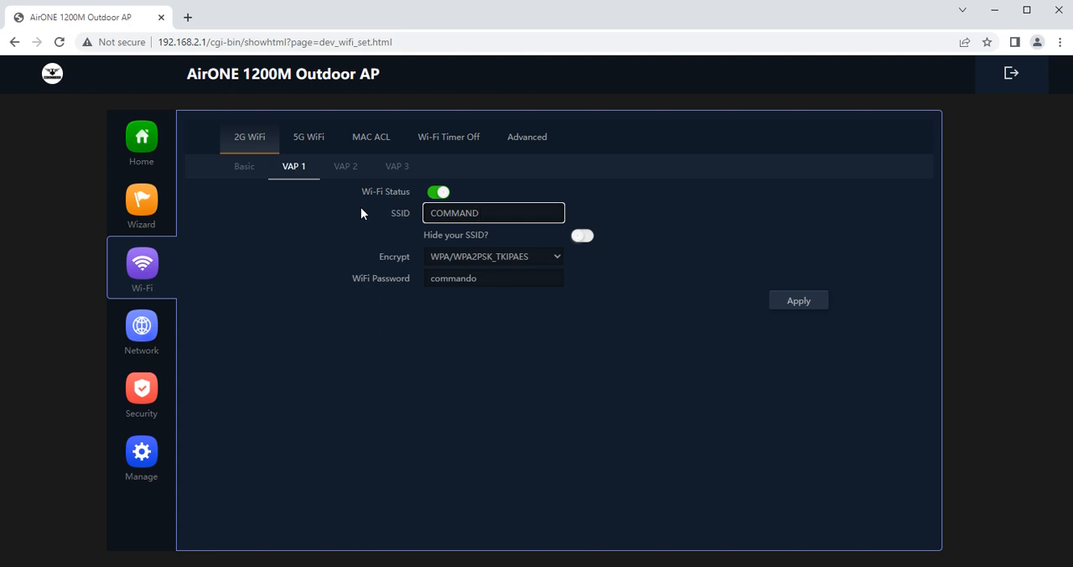
pyautogui.write('O1')
# Replace the WiFi password of the 2G VAP 1 network with a longer one that is accepted, and apply the settings.
pyautogui.click(505, 282)
pyautogui.moveTo(506, 281); pyautogui.dragTo(388, 269)
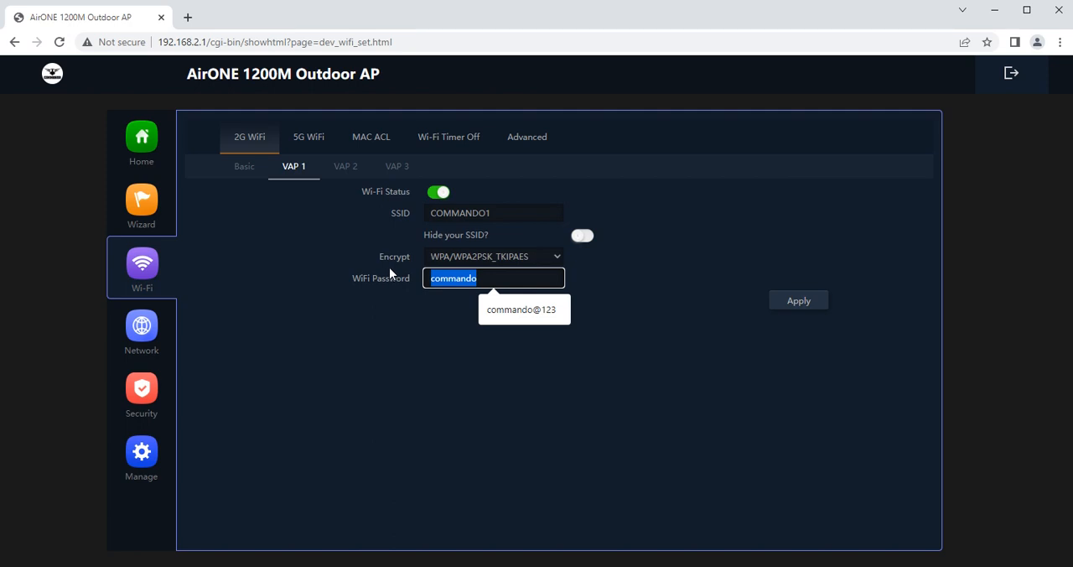
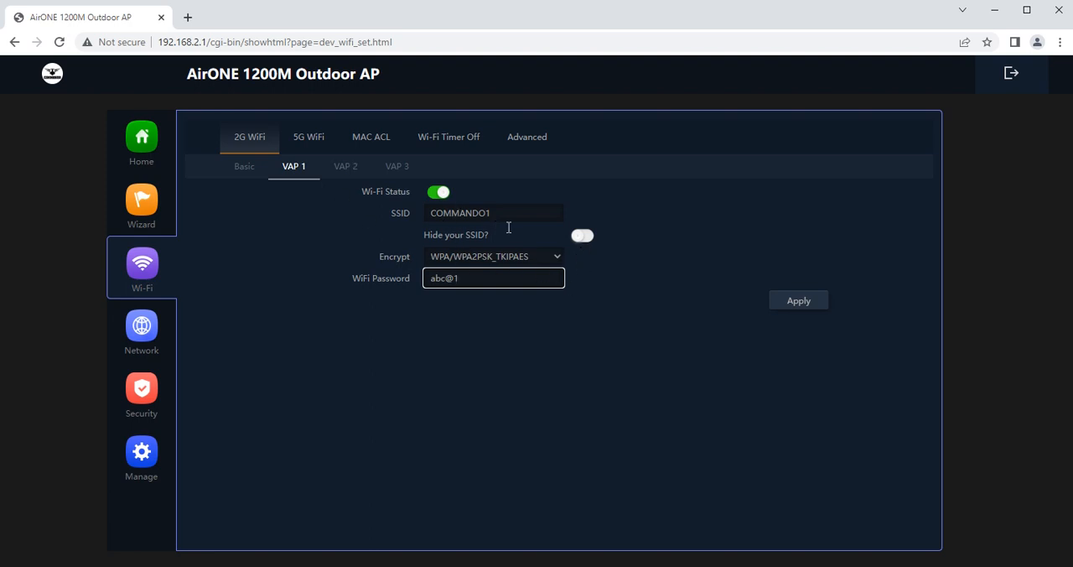
pyautogui.click(809, 305)
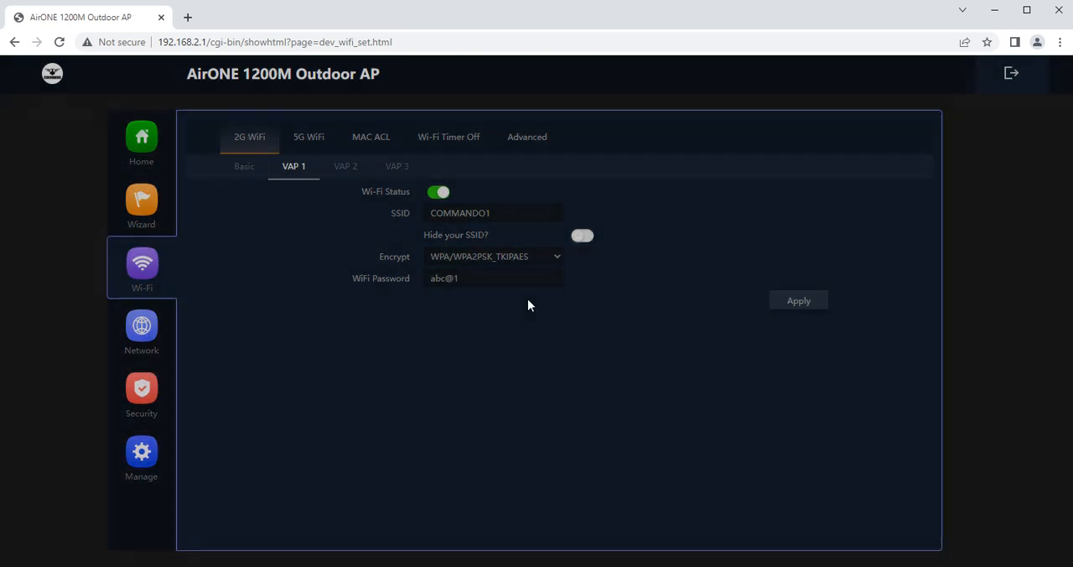
pyautogui.click(497, 275)
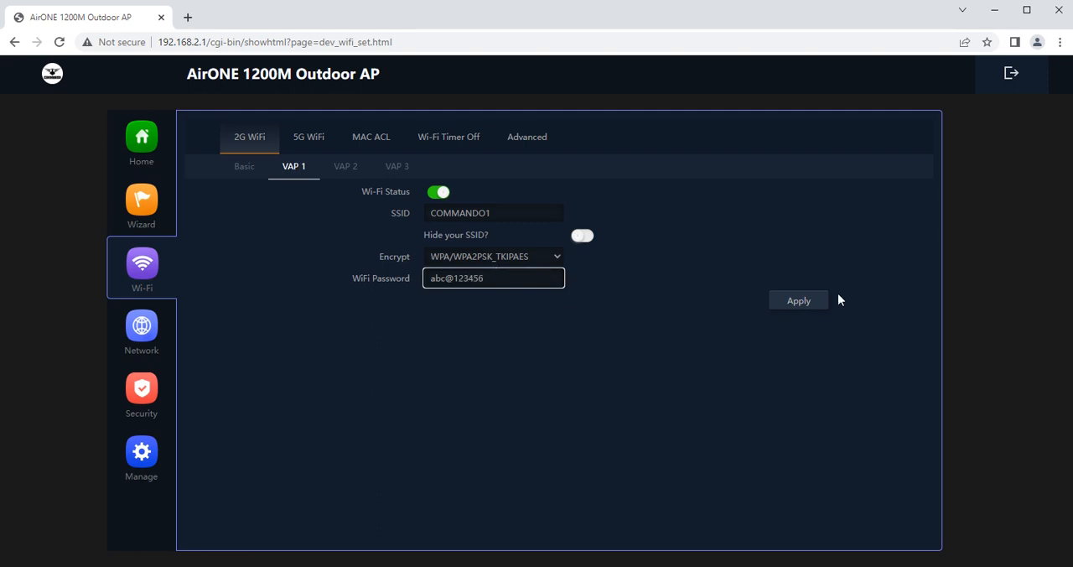
pyautogui.click(810, 300)
# Enable and apply the VAP 2 network of the 2G WiFi, and check the computer's list of available wireless networks.
pyautogui.click(352, 172)
pyautogui.click(439, 193)
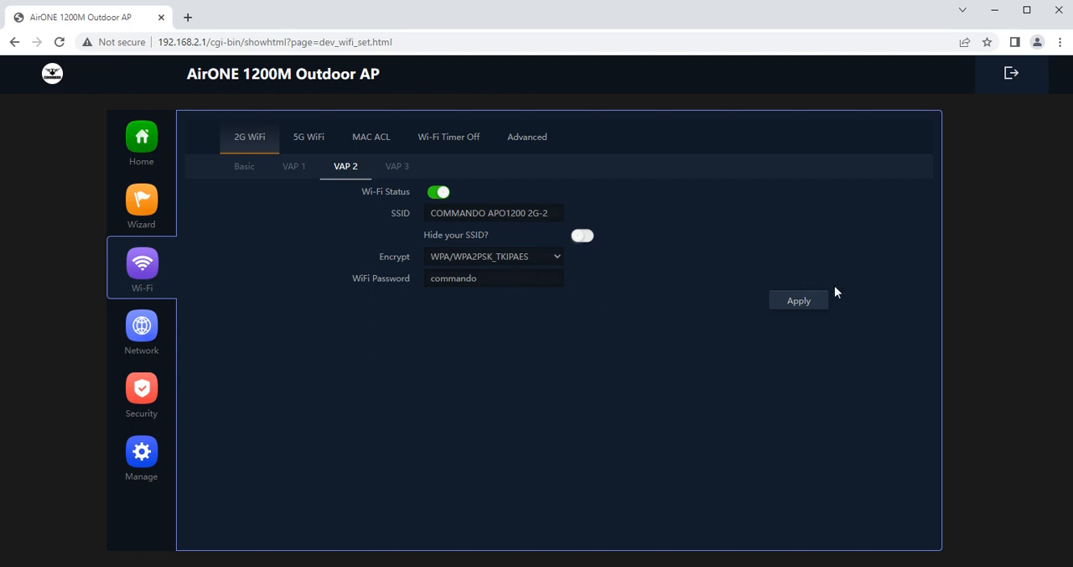
pyautogui.click(799, 301)
pyautogui.click(998, 566)
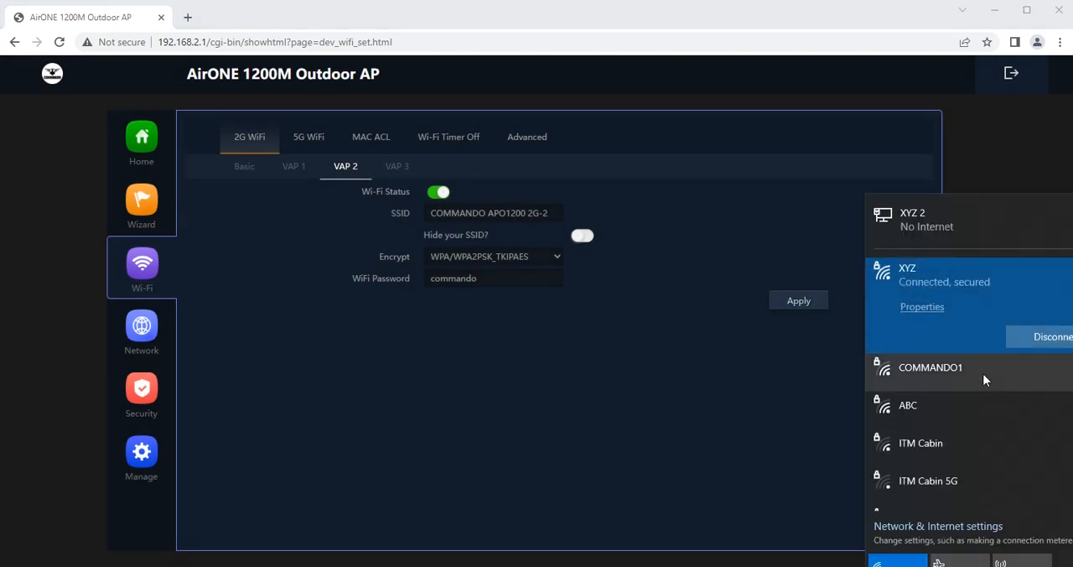
pyautogui.scroll(-3, 997, 404)
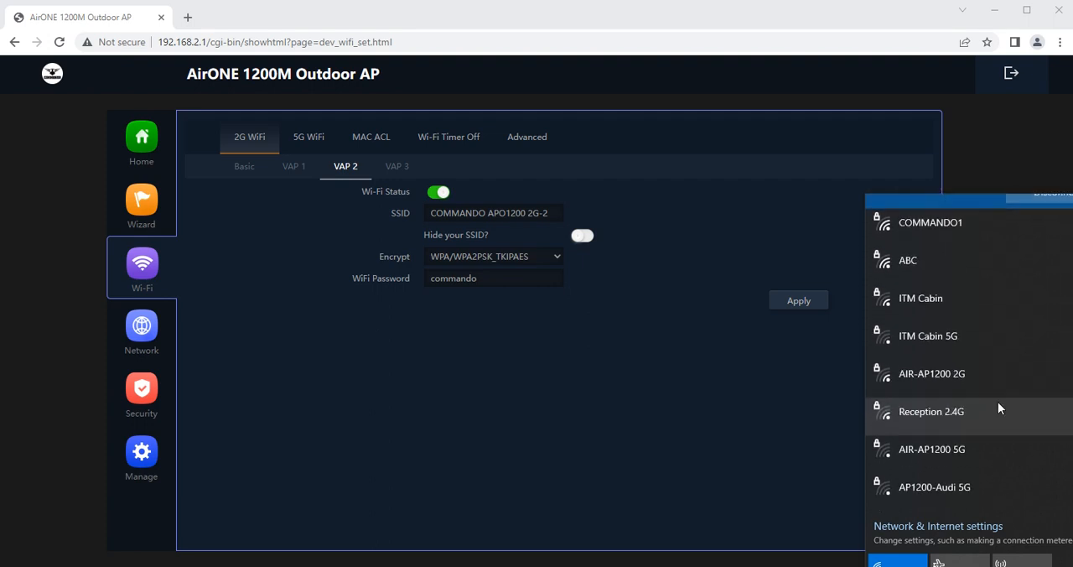
pyautogui.scroll(3, 1012, 413)
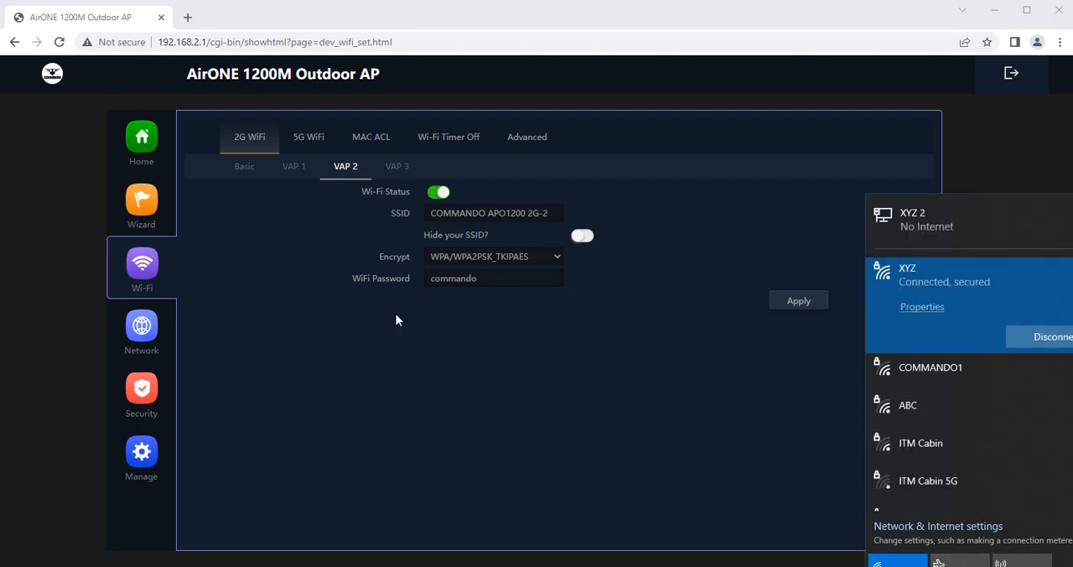
pyautogui.click(798, 300)
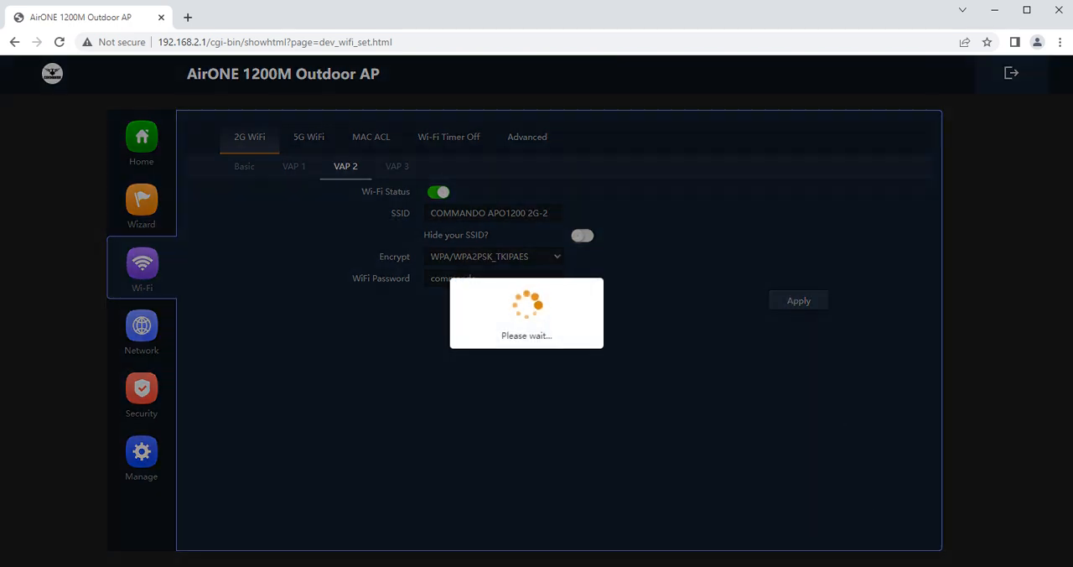
# Start connecting the computer to the COMMANDO1 wireless network and copy the WiFi password from the 2G VAP 1 settings.
pyautogui.click(1039, 566)
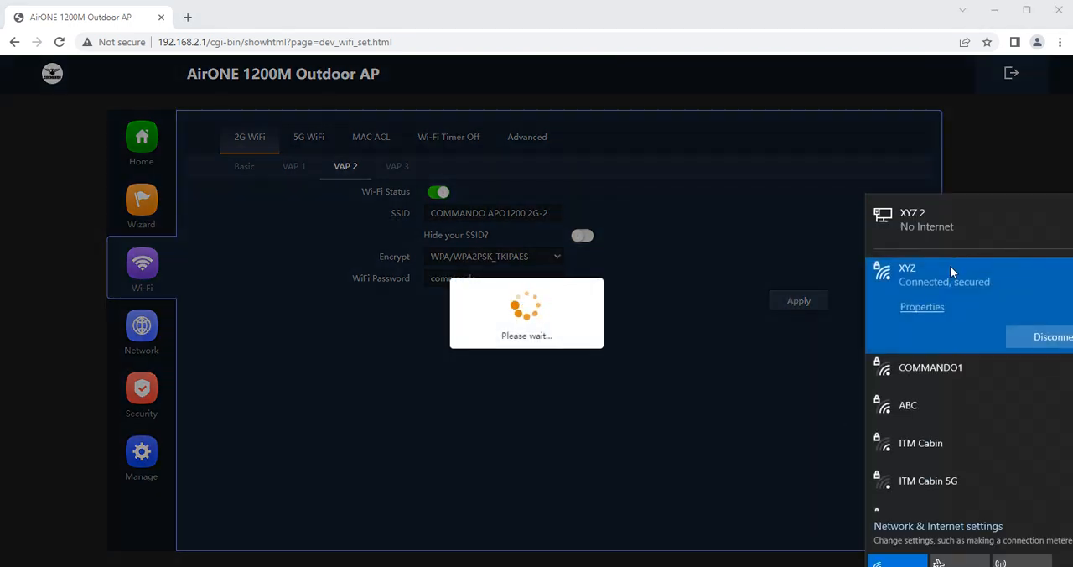
pyautogui.scroll(-2, 963, 327)
pyautogui.click(972, 275)
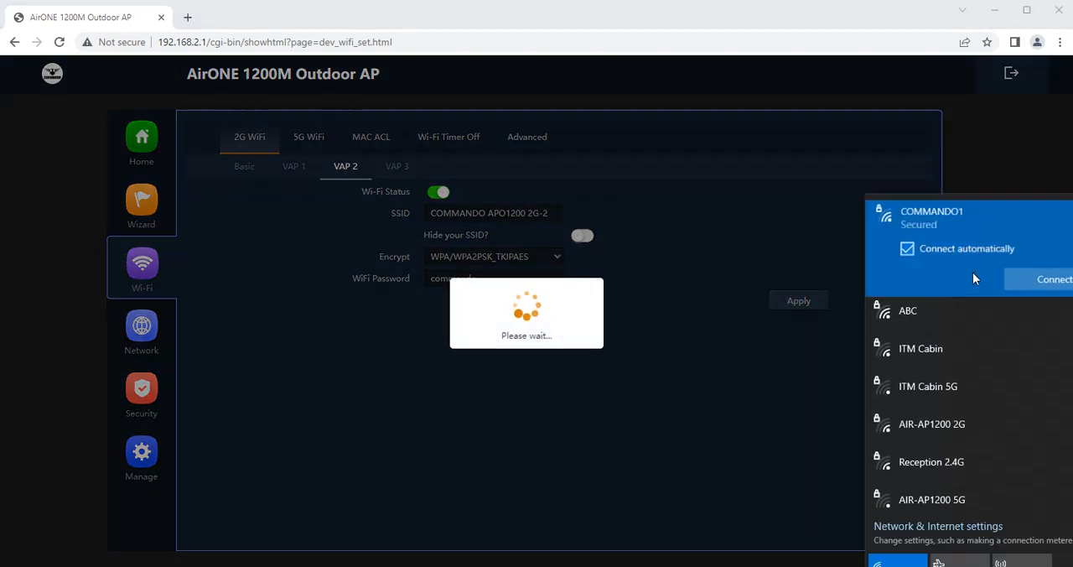
pyautogui.click(1054, 281)
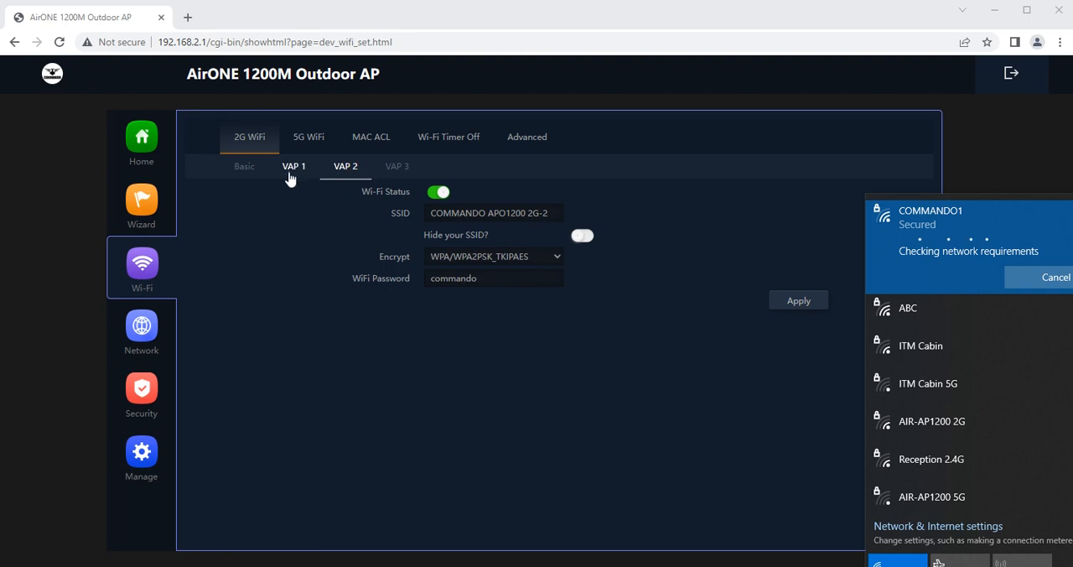
pyautogui.click(290, 172)
pyautogui.moveTo(489, 278); pyautogui.dragTo(377, 276)
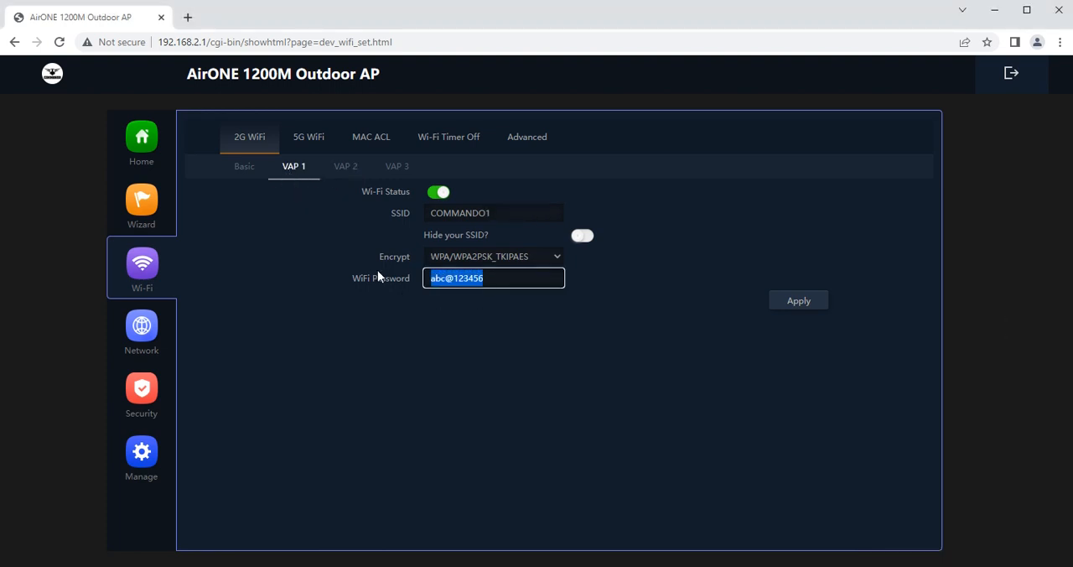
# Join the COMMANDO1 network by pasting the copied network security key, and check the computer's connection status.
pyautogui.click(964, 565)
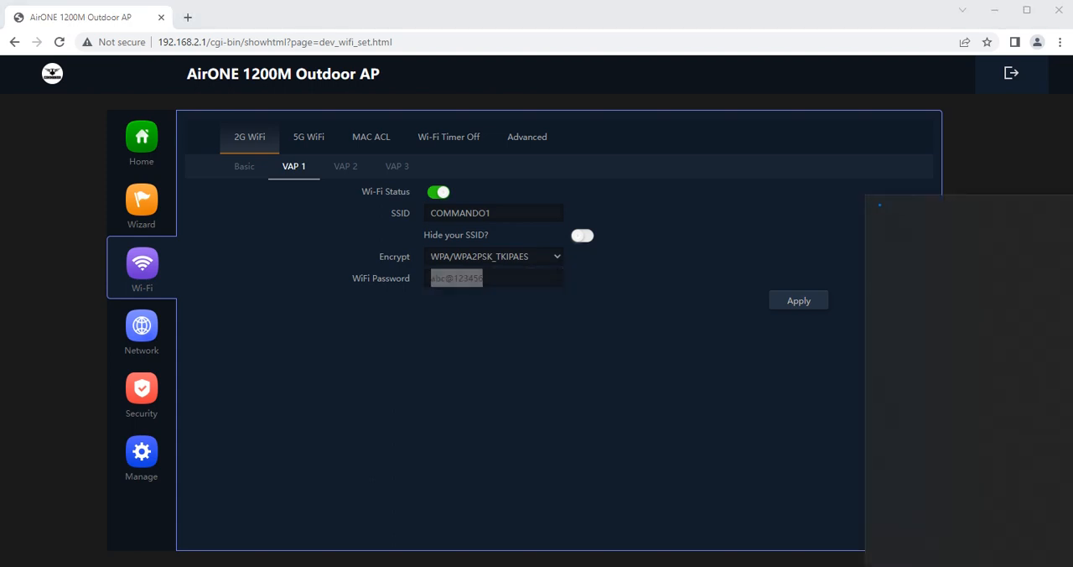
pyautogui.click(952, 275)
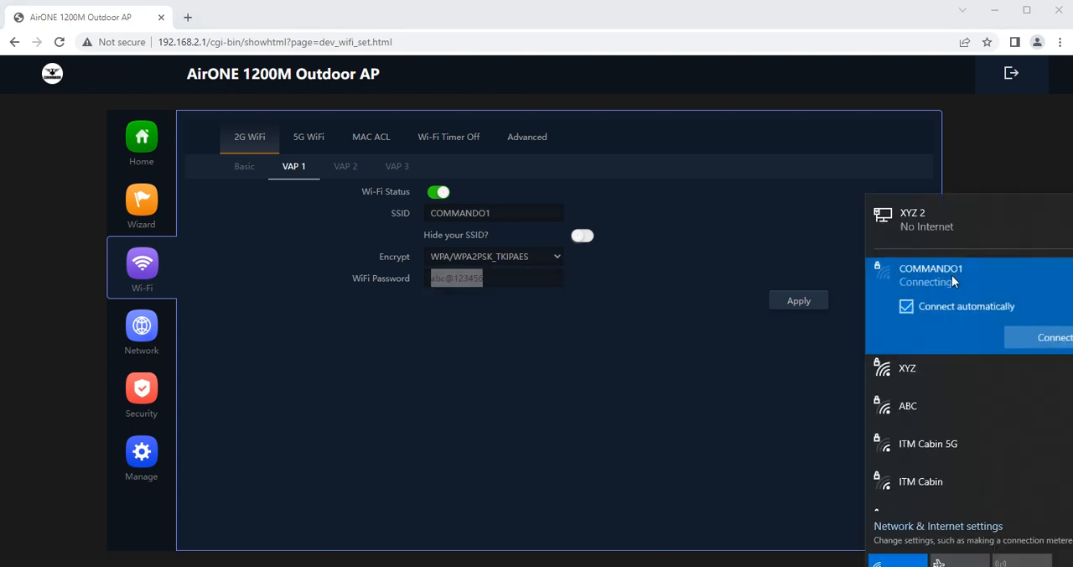
pyautogui.click(1036, 340)
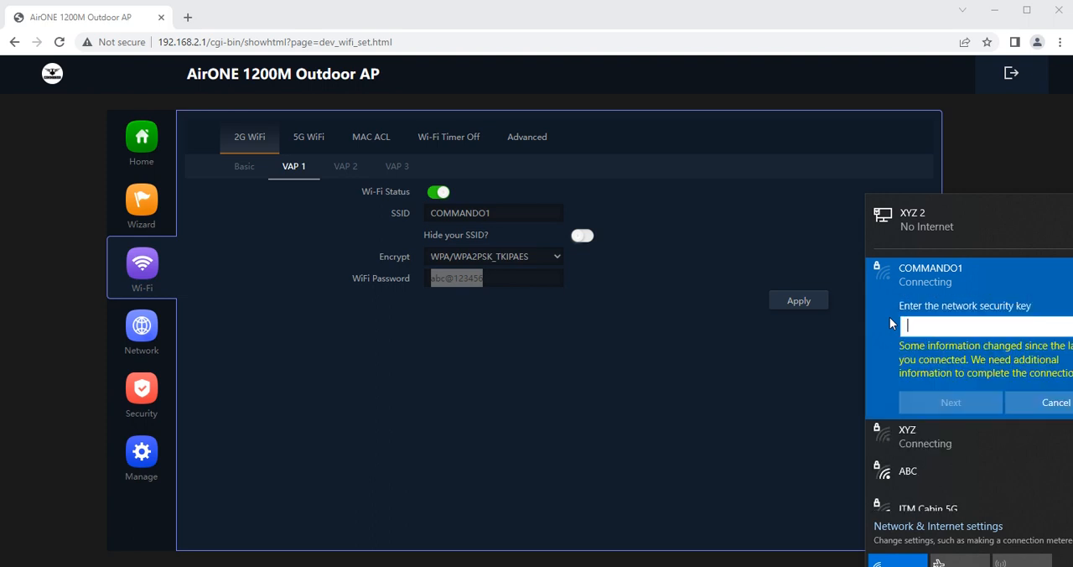
pyautogui.hotkey('ctrl', 'v')
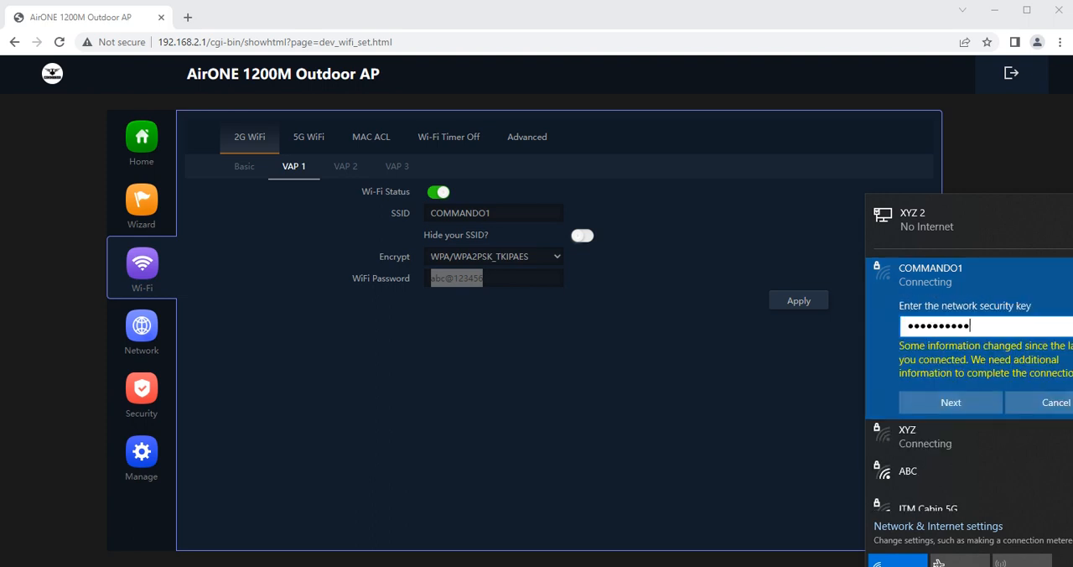
pyautogui.click(955, 403)
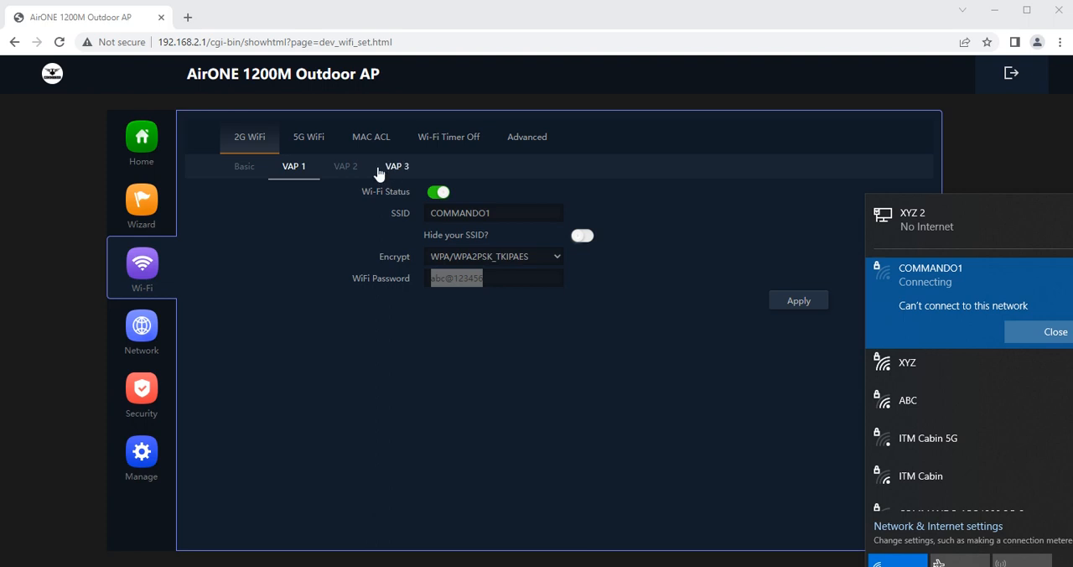
pyautogui.click(346, 168)
pyautogui.click(1024, 565)
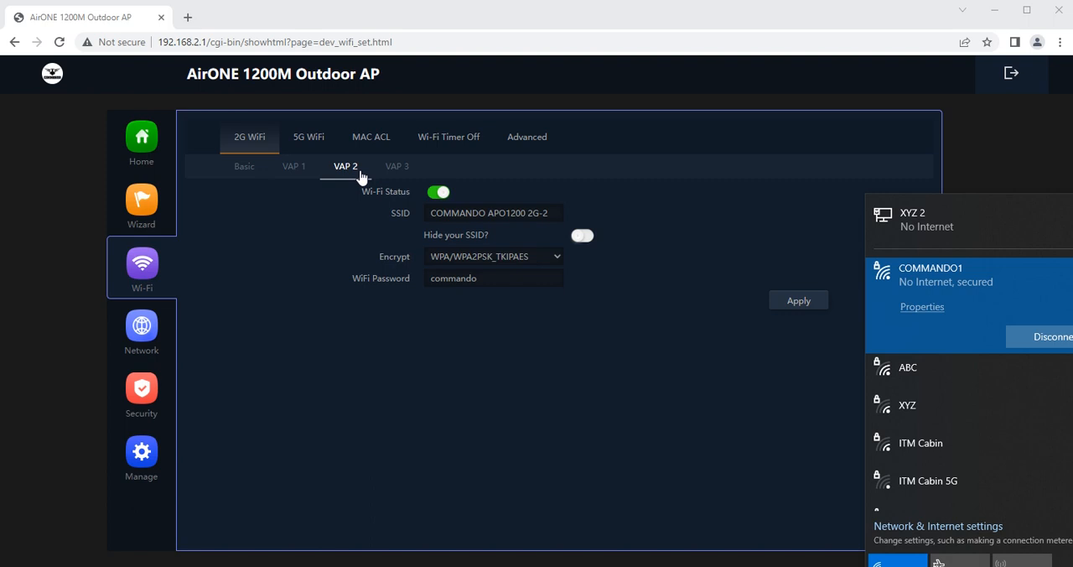
# Enable the VAP 1 network of the 5G WiFi with its default SSID and apply the settings.
pyautogui.click(307, 136)
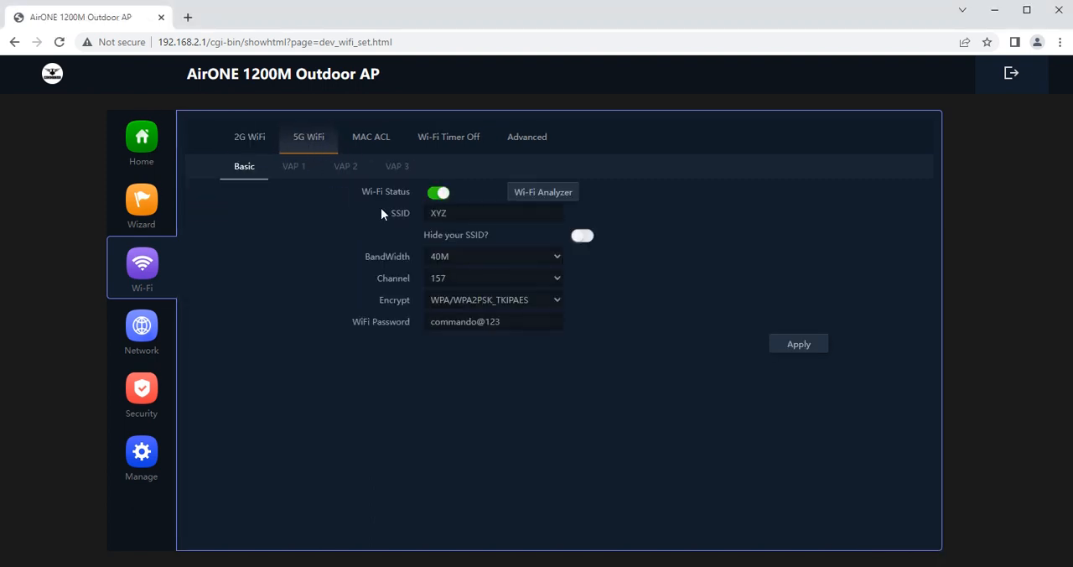
pyautogui.click(308, 173)
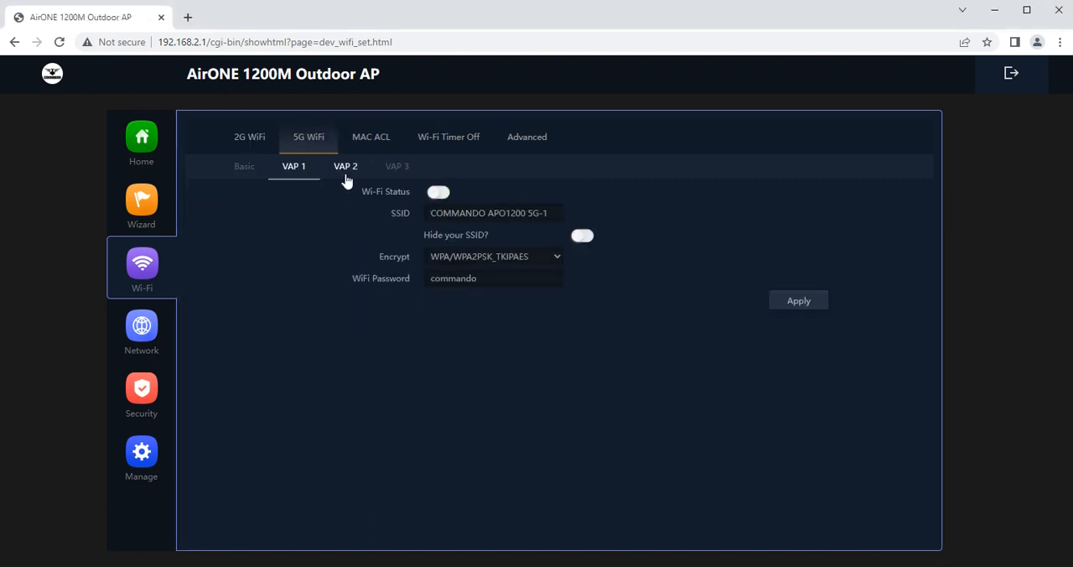
pyautogui.click(389, 174)
pyautogui.click(308, 175)
pyautogui.click(237, 167)
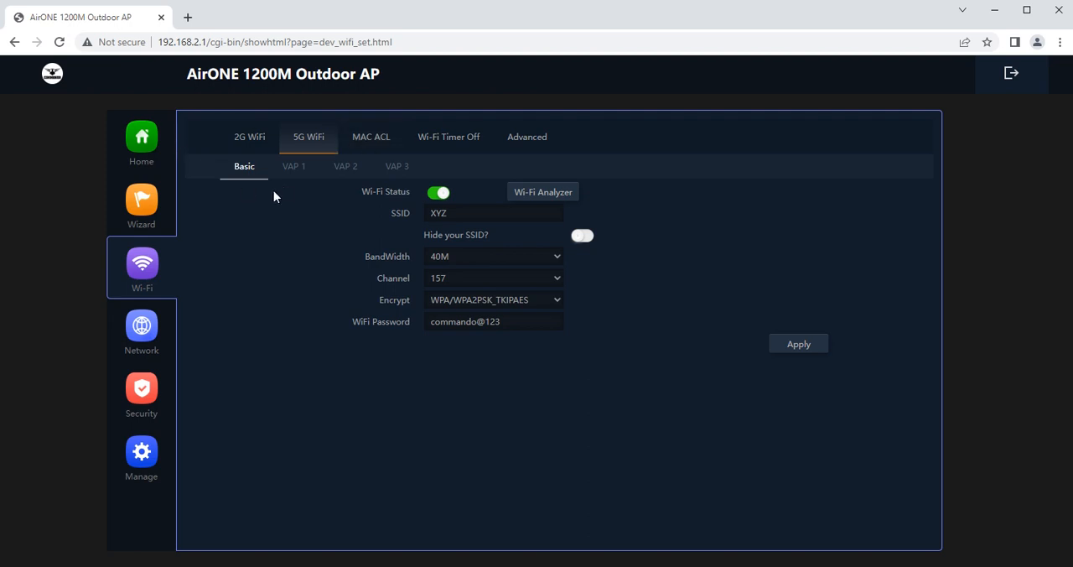
pyautogui.click(291, 168)
pyautogui.click(439, 193)
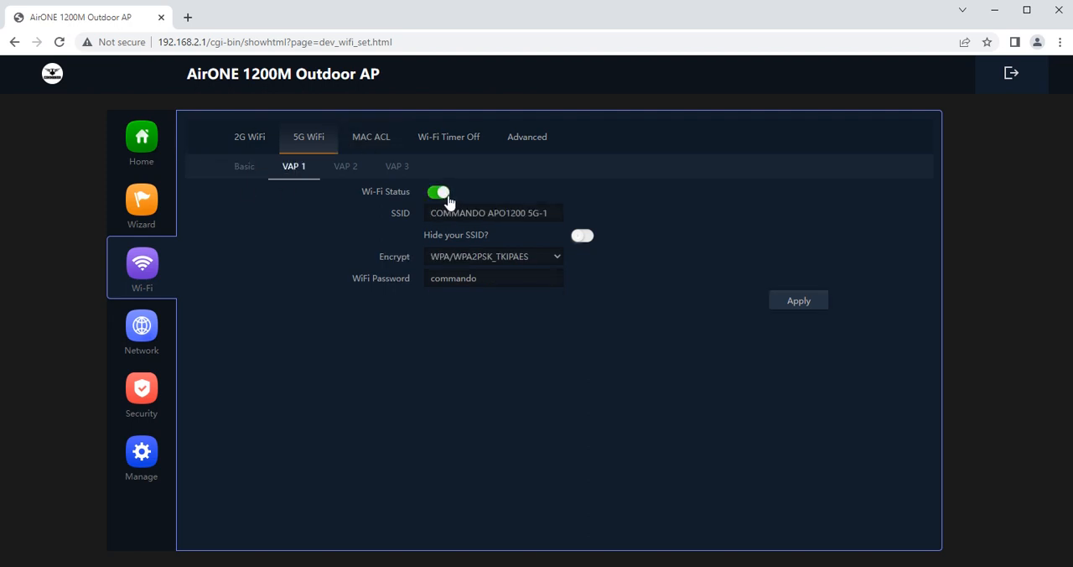
pyautogui.click(806, 303)
# Add and save a MAC ACL entry for the scanned device with MAC address EA:52:ED:8A:58:19.
pyautogui.click(372, 140)
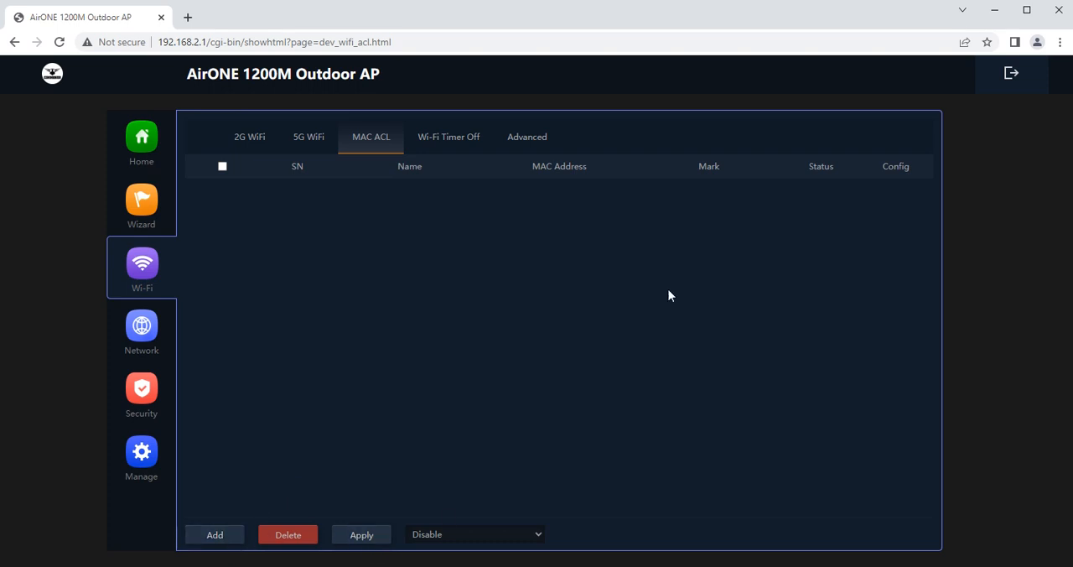
pyautogui.click(216, 535)
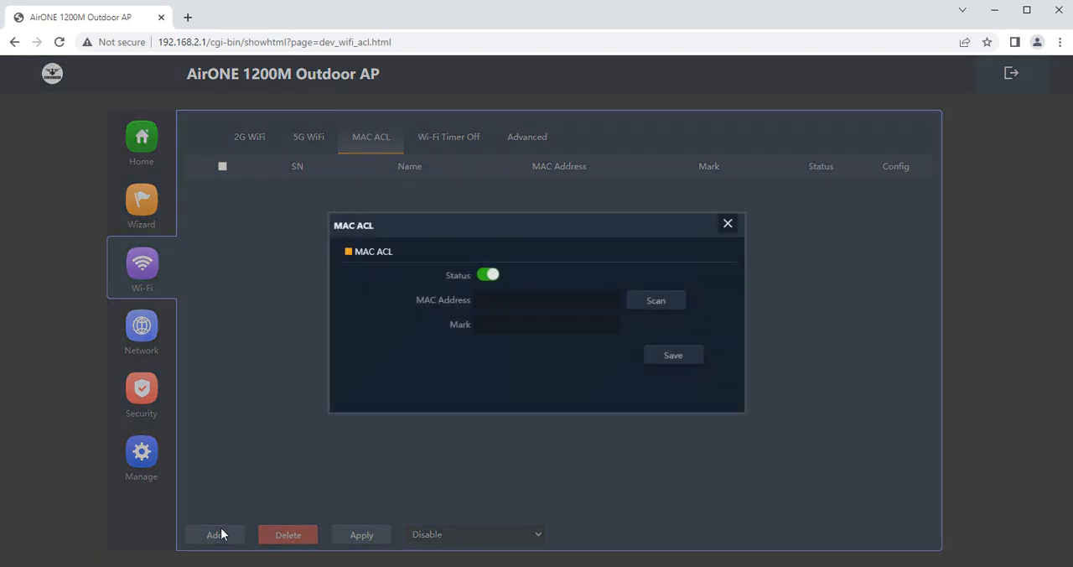
pyautogui.click(647, 304)
pyautogui.click(558, 303)
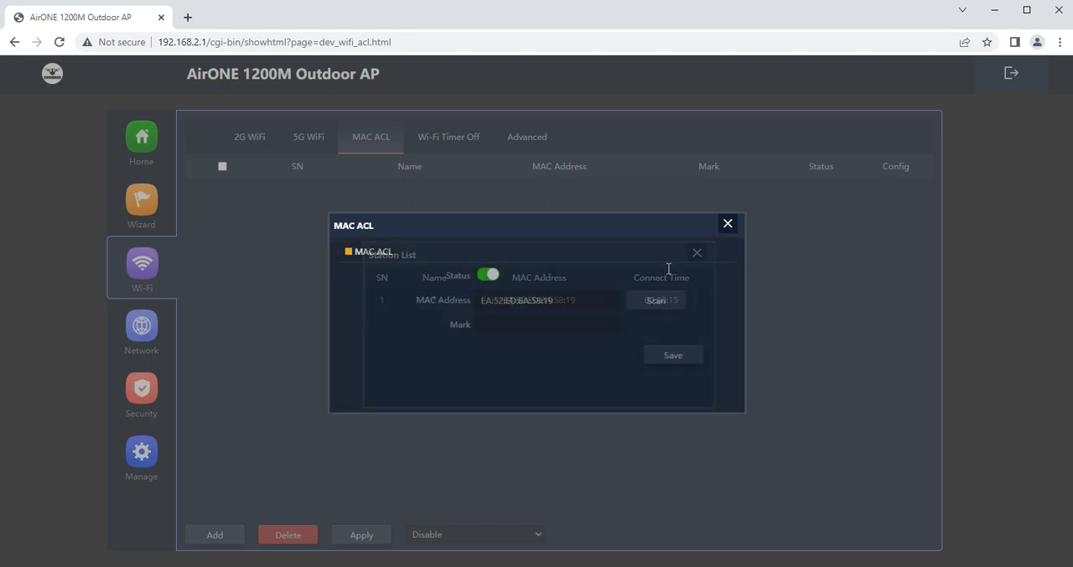
pyautogui.click(672, 355)
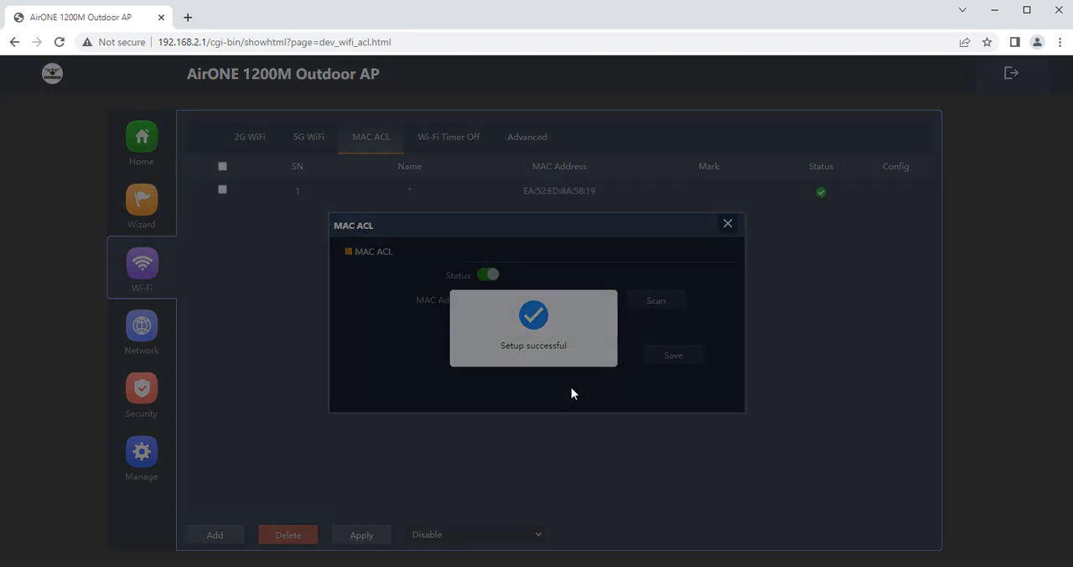
# Review the access rule options for the MAC ACL list and check the computer's current wireless connection.
pyautogui.click(451, 533)
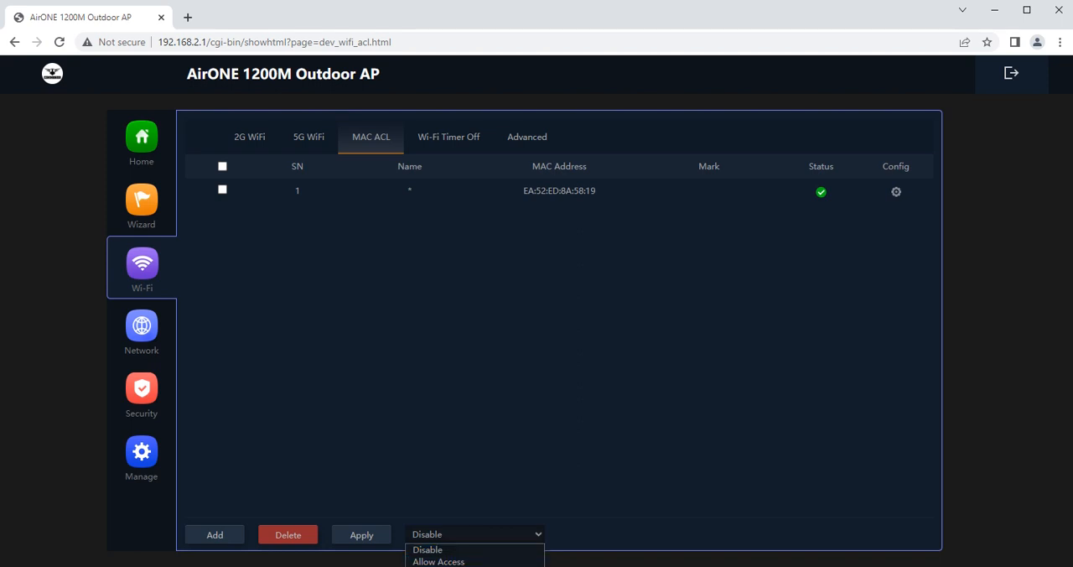
pyautogui.click(752, 322)
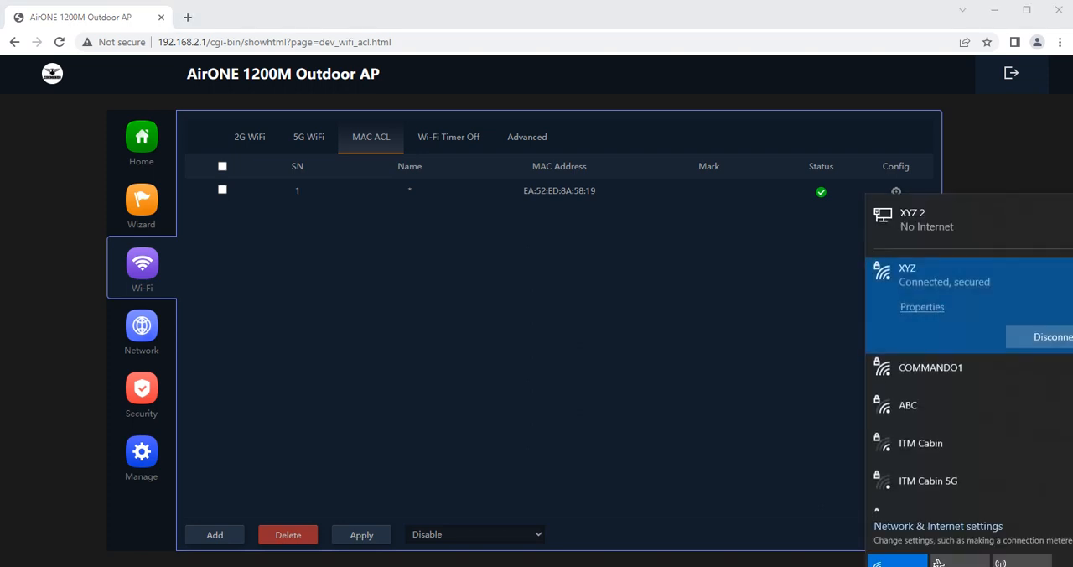
pyautogui.click(500, 323)
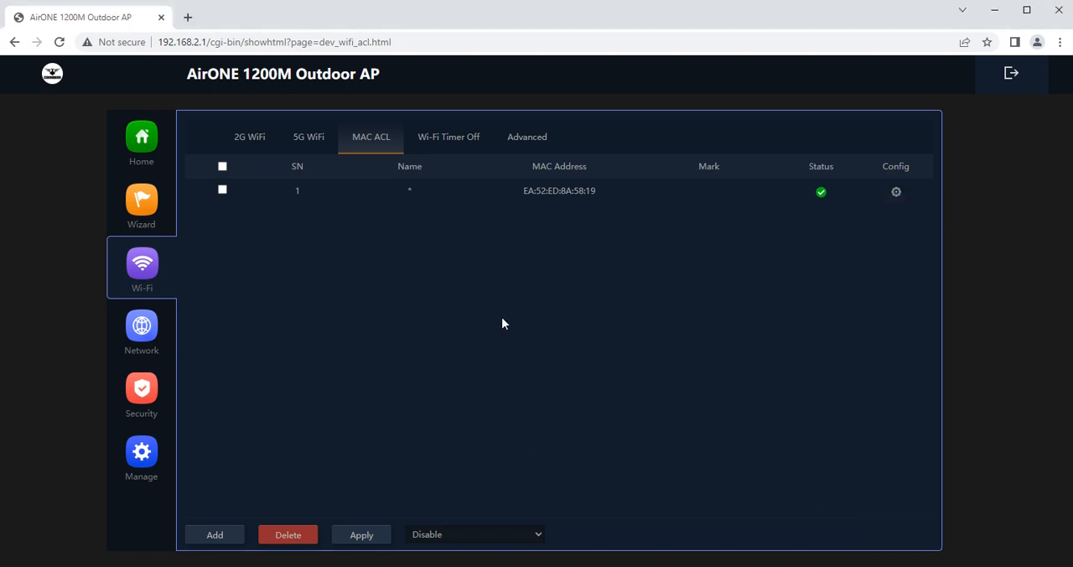
pyautogui.click(438, 537)
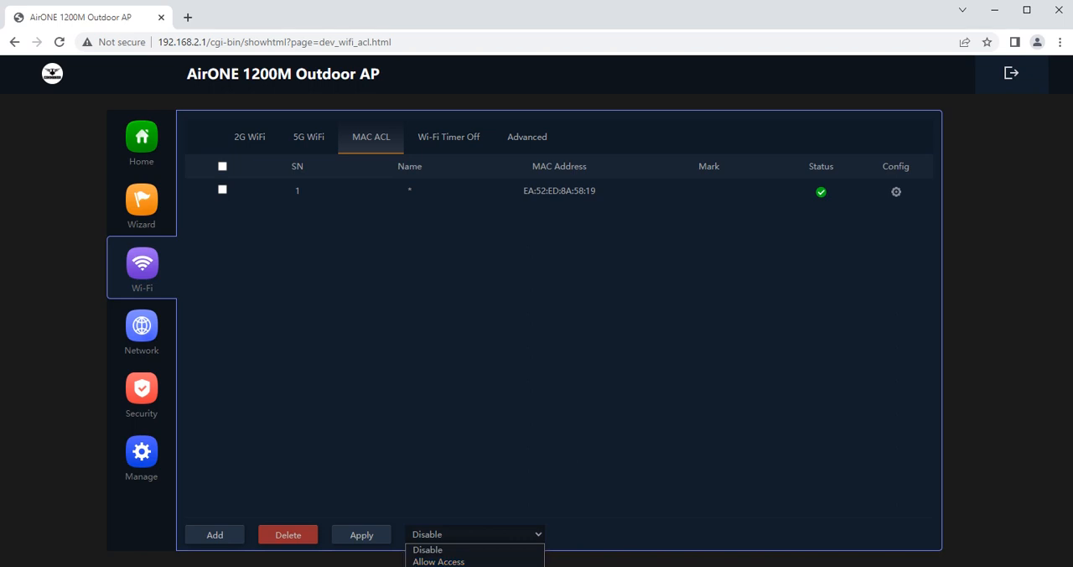
pyautogui.click(581, 393)
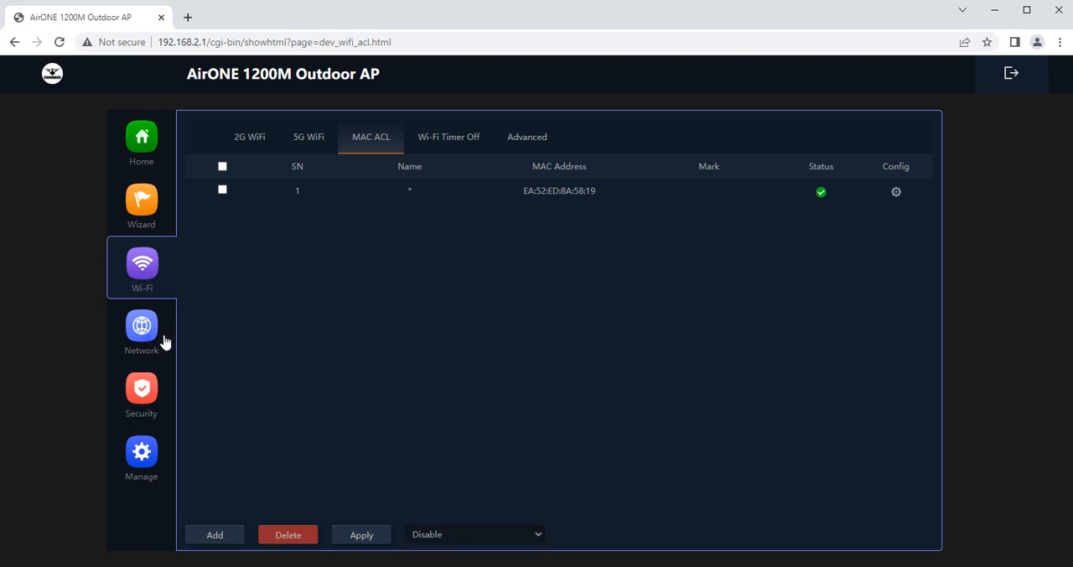
# Enable Wi-Fi Timer Off with a time frame of 09:00 to 18:00 and apply the setting.
pyautogui.click(449, 137)
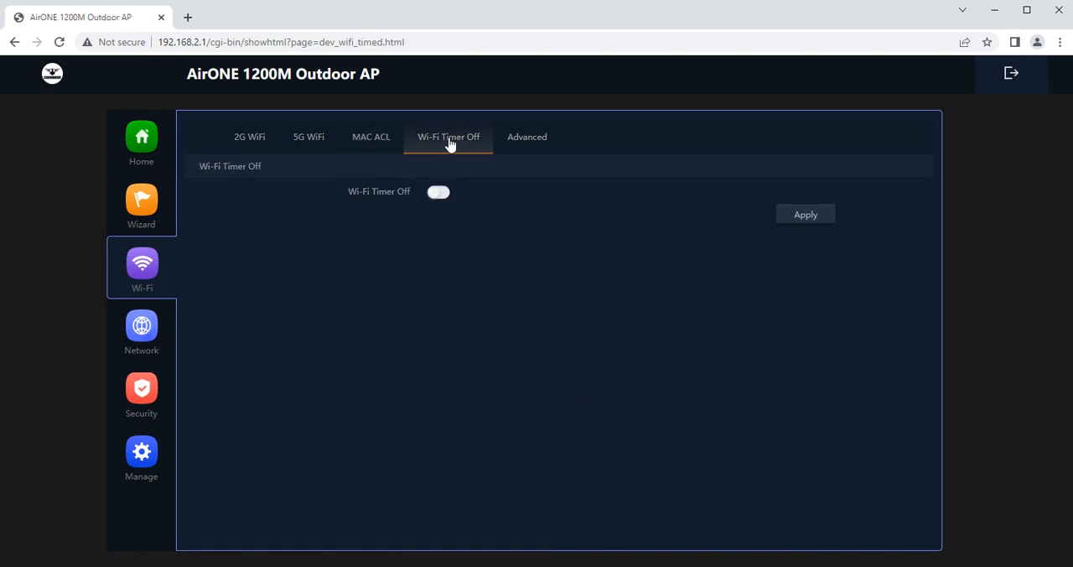
pyautogui.click(438, 193)
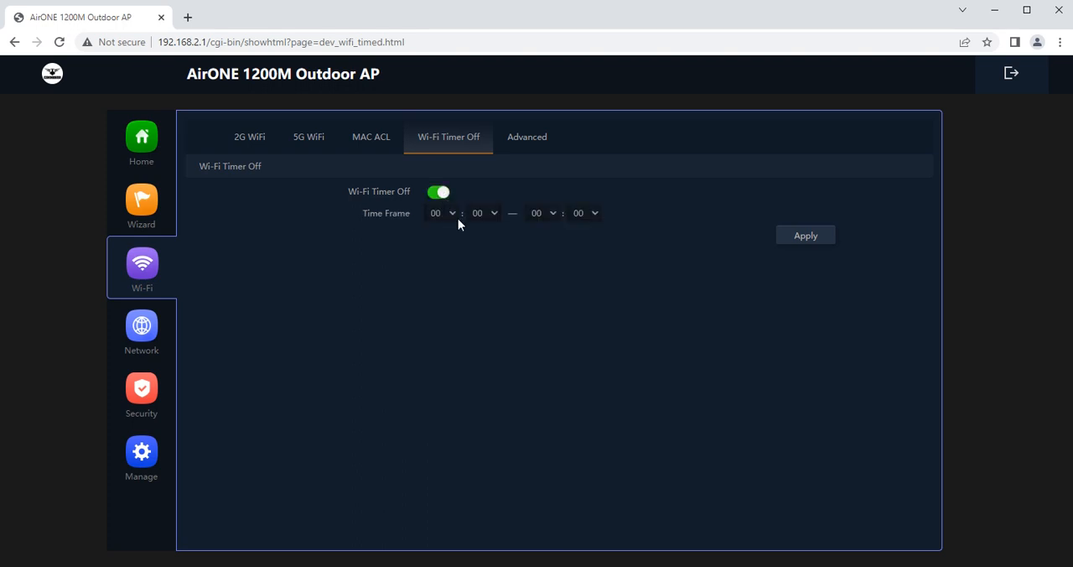
pyautogui.click(453, 213)
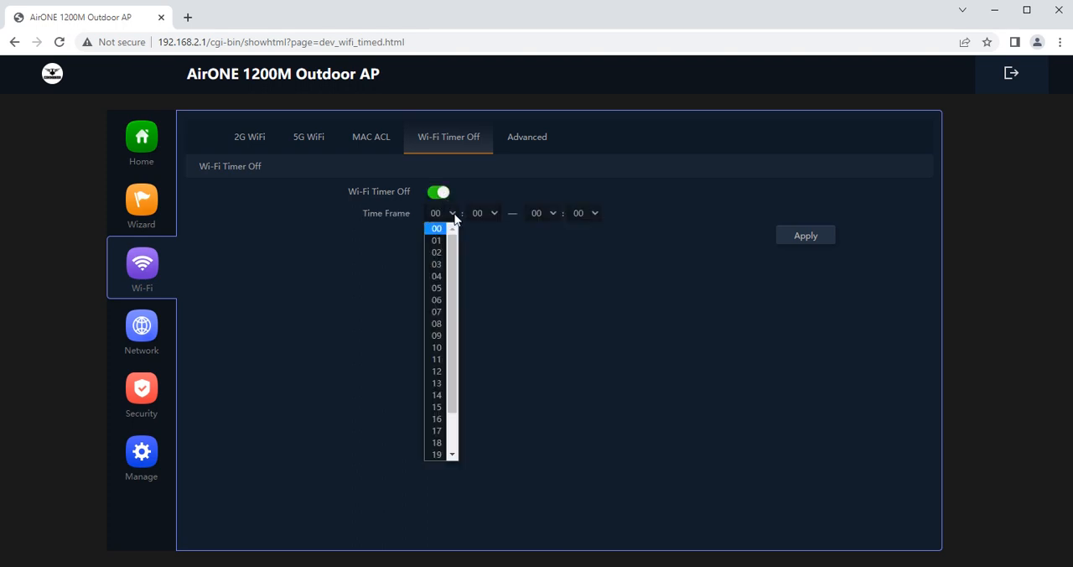
pyautogui.click(439, 336)
pyautogui.click(545, 214)
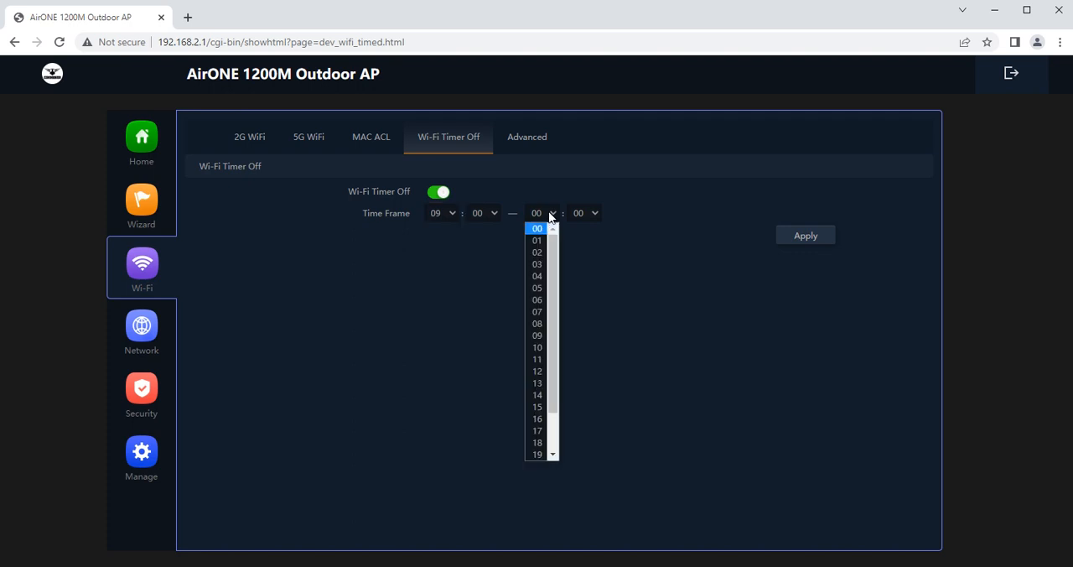
pyautogui.click(537, 442)
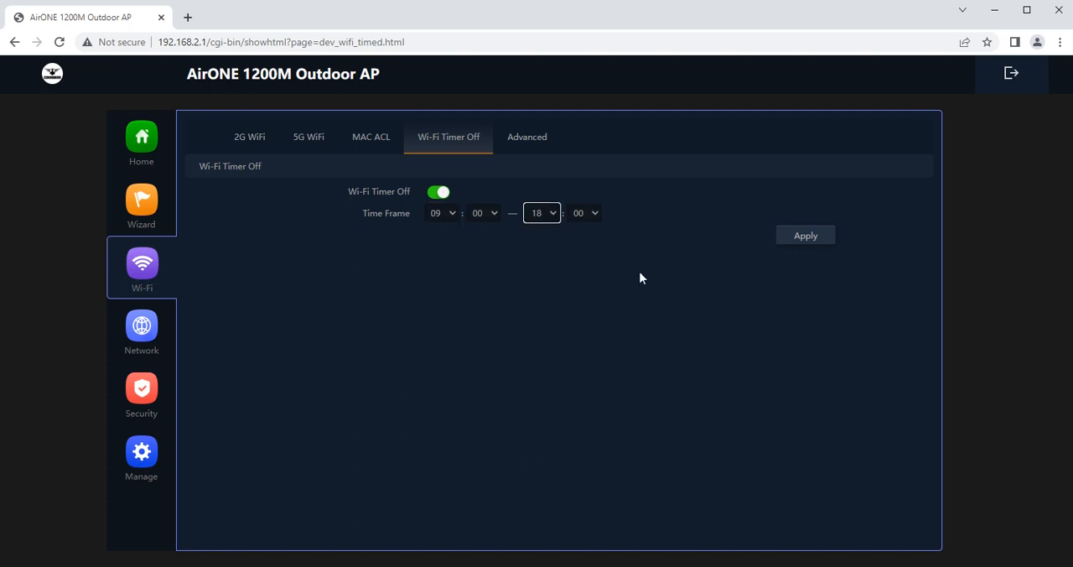
pyautogui.click(809, 240)
# Check the computer's list of wireless networks, and disable Wi-Fi Timer Off again and apply the setting.
pyautogui.click(982, 566)
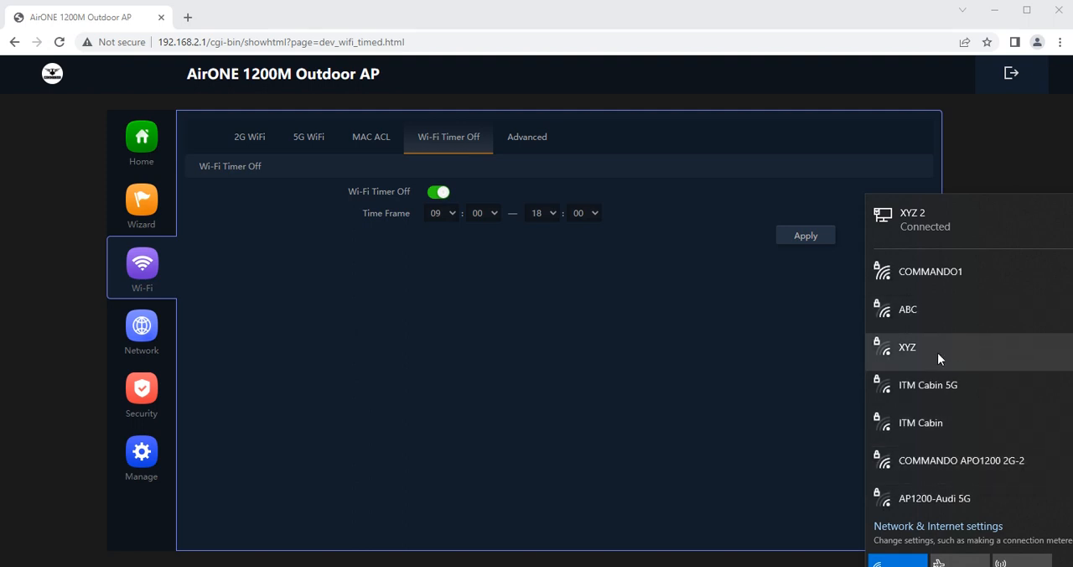
pyautogui.click(631, 327)
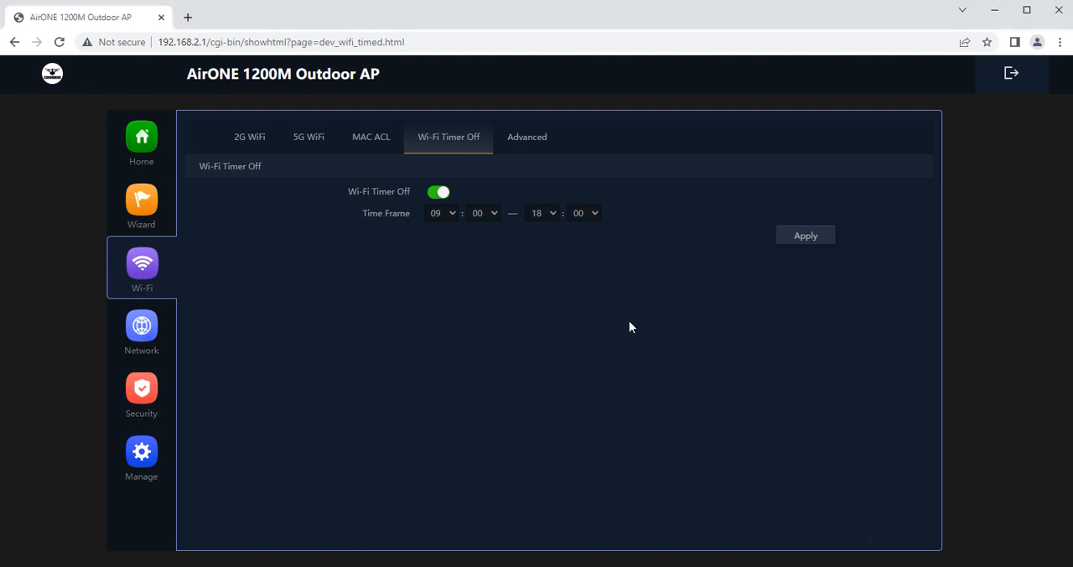
pyautogui.click(439, 192)
pyautogui.click(801, 218)
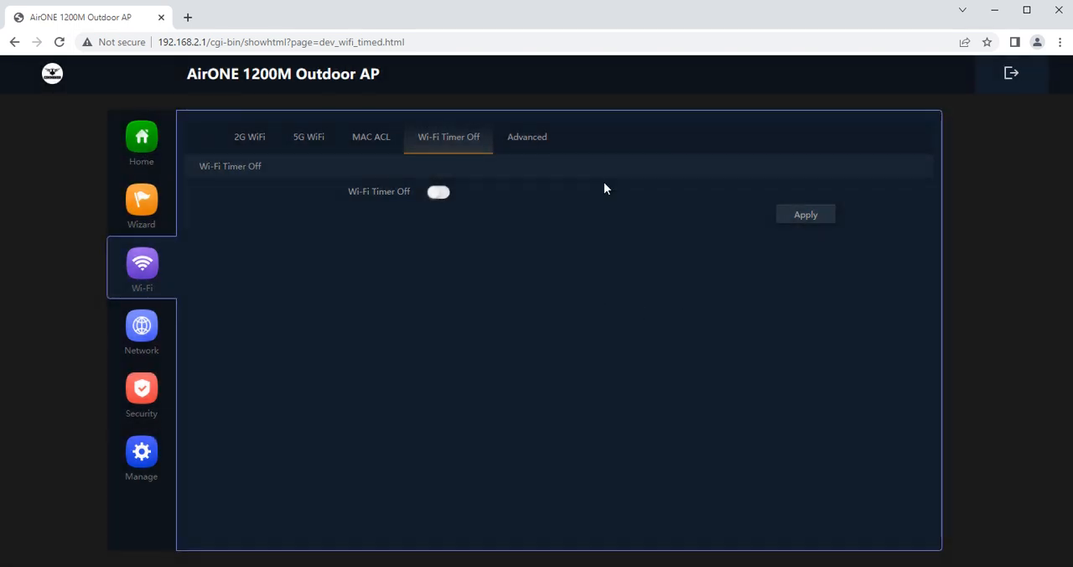
# Review the advanced Wi-Fi options for Country Region, 2G Mode, 5G Mode and Multicast Fast.
pyautogui.click(533, 144)
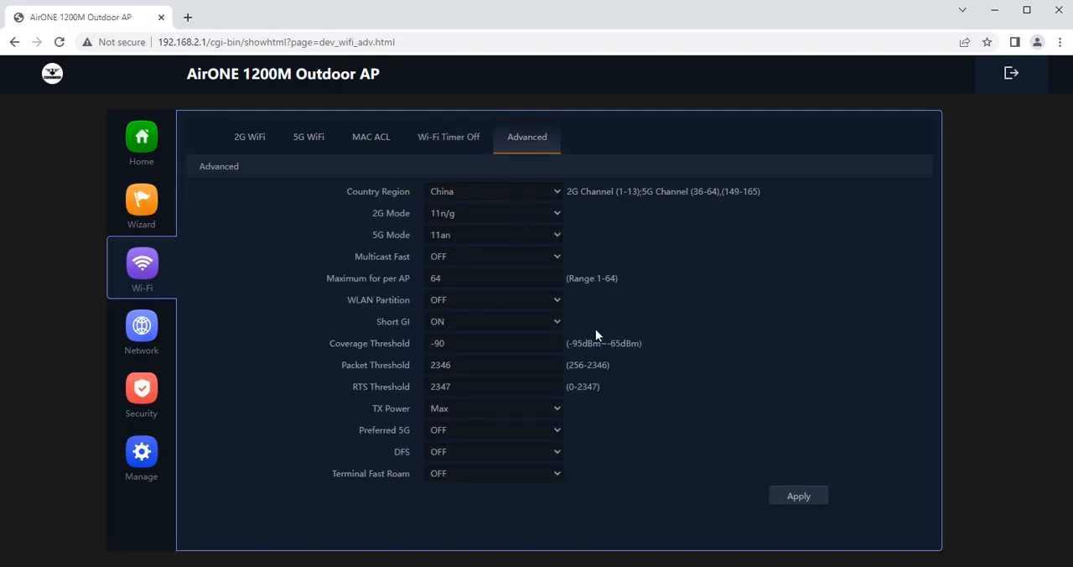
pyautogui.click(458, 193)
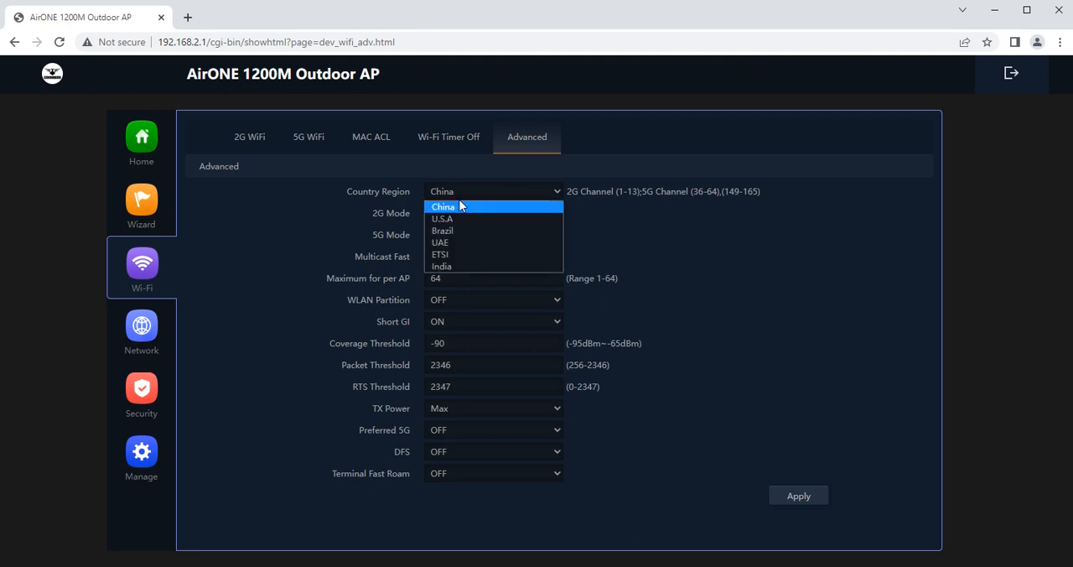
pyautogui.click(459, 206)
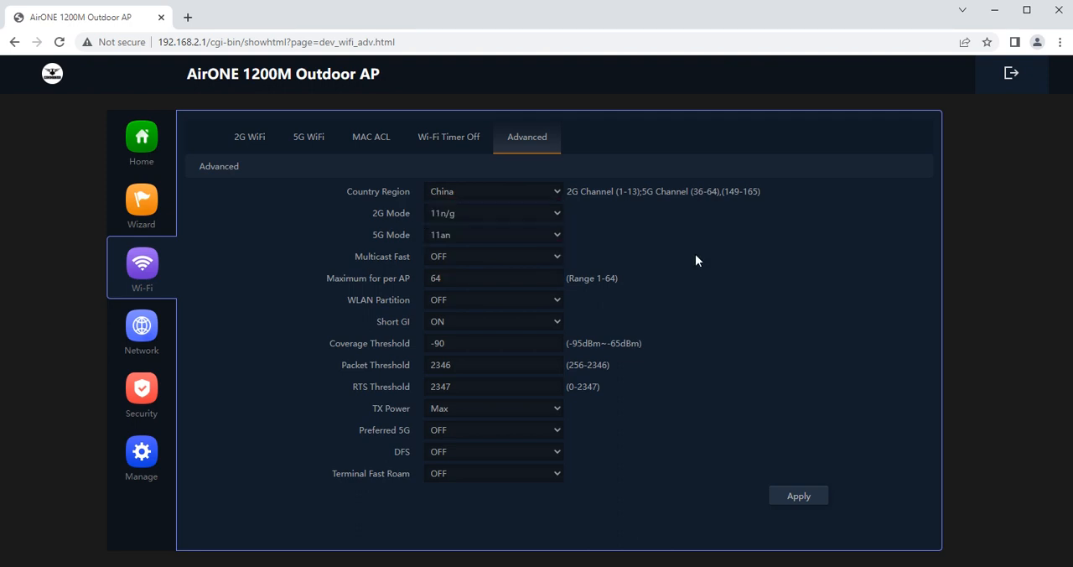
pyautogui.click(516, 214)
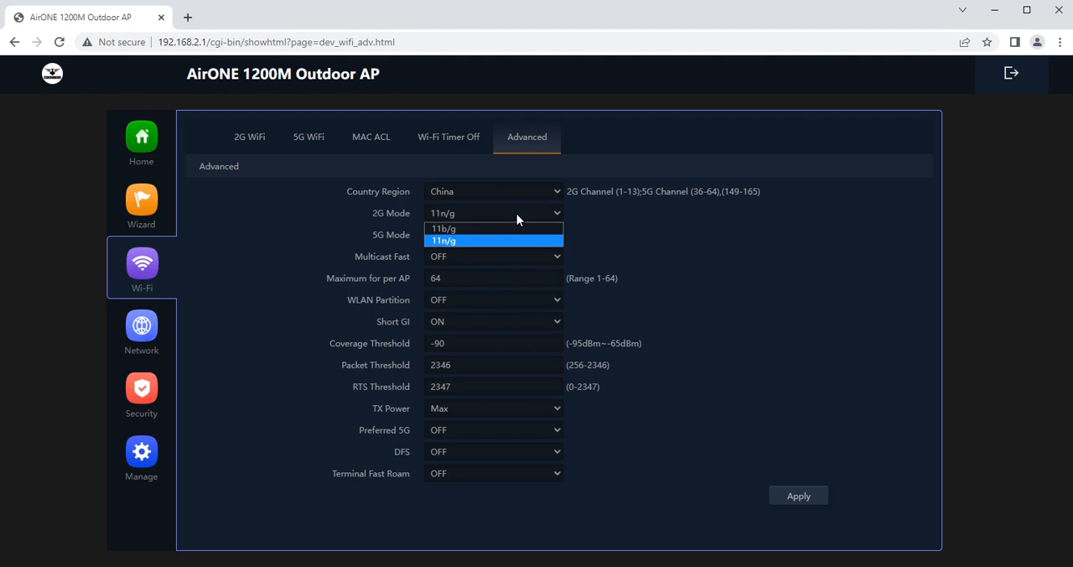
pyautogui.click(706, 241)
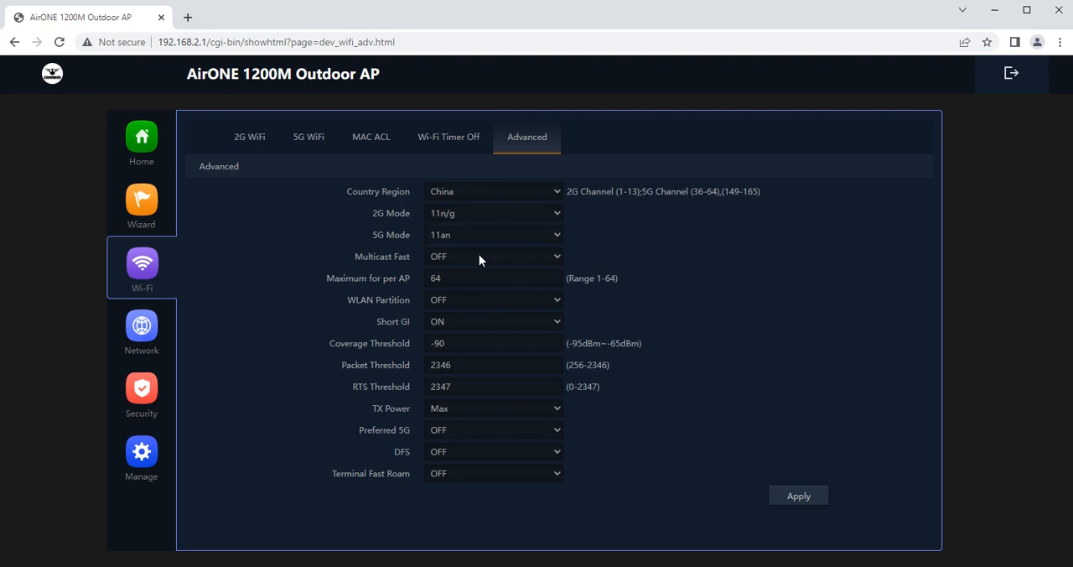
pyautogui.click(482, 238)
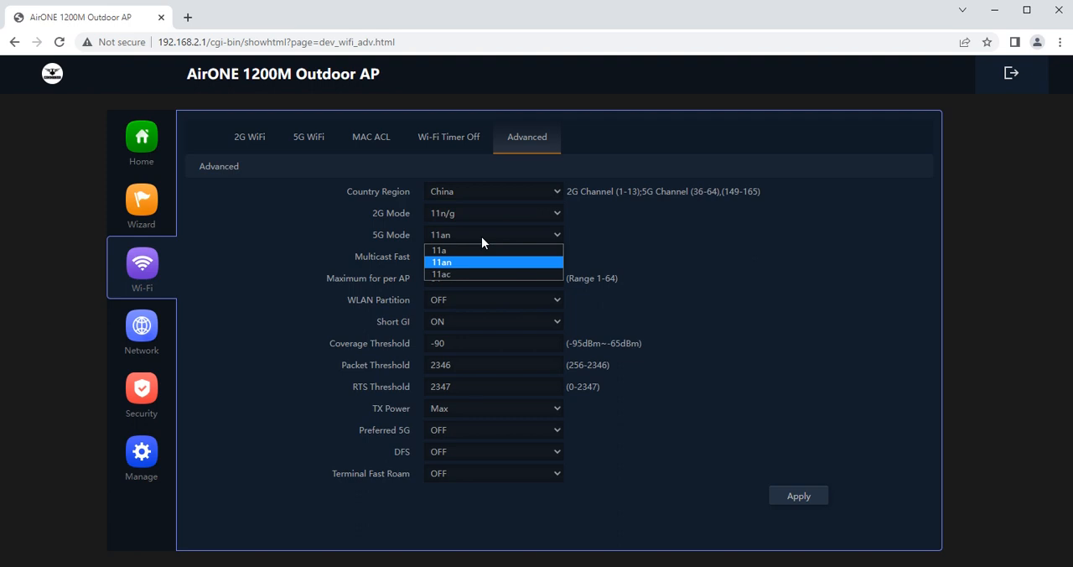
pyautogui.click(675, 231)
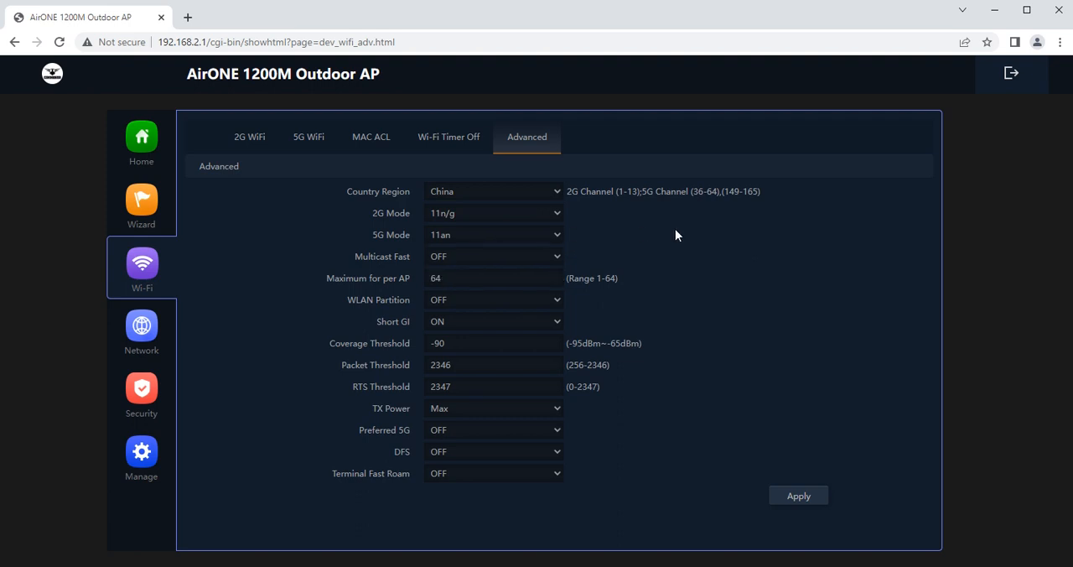
pyautogui.click(518, 259)
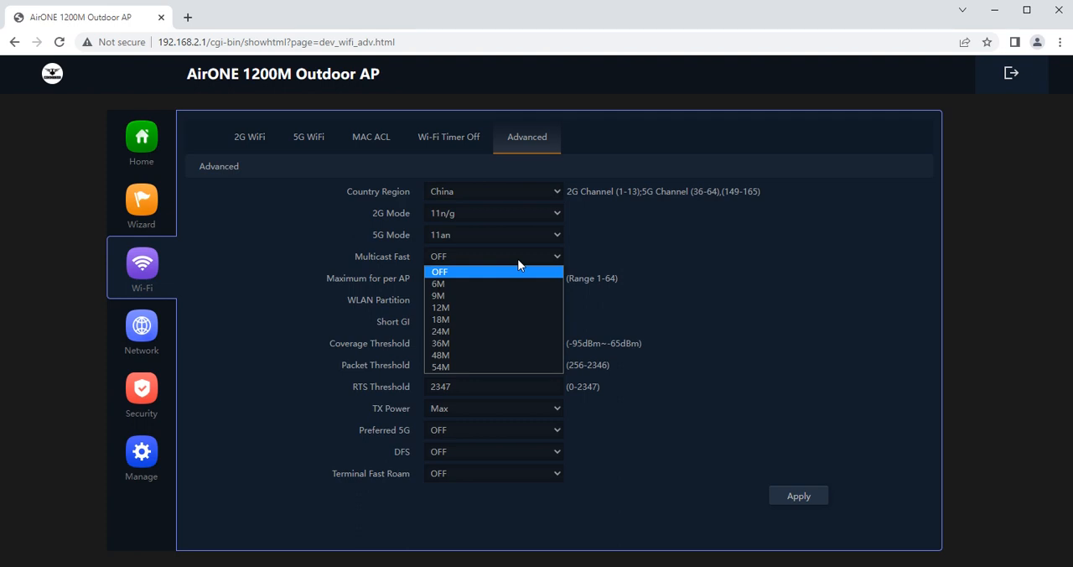
pyautogui.click(831, 258)
# Examine the advanced Wi-Fi settings for Maximum for per AP, WLAN Partition, Short GI and Coverage Threshold.
pyautogui.click(473, 276)
pyautogui.moveTo(474, 276); pyautogui.dragTo(362, 274)
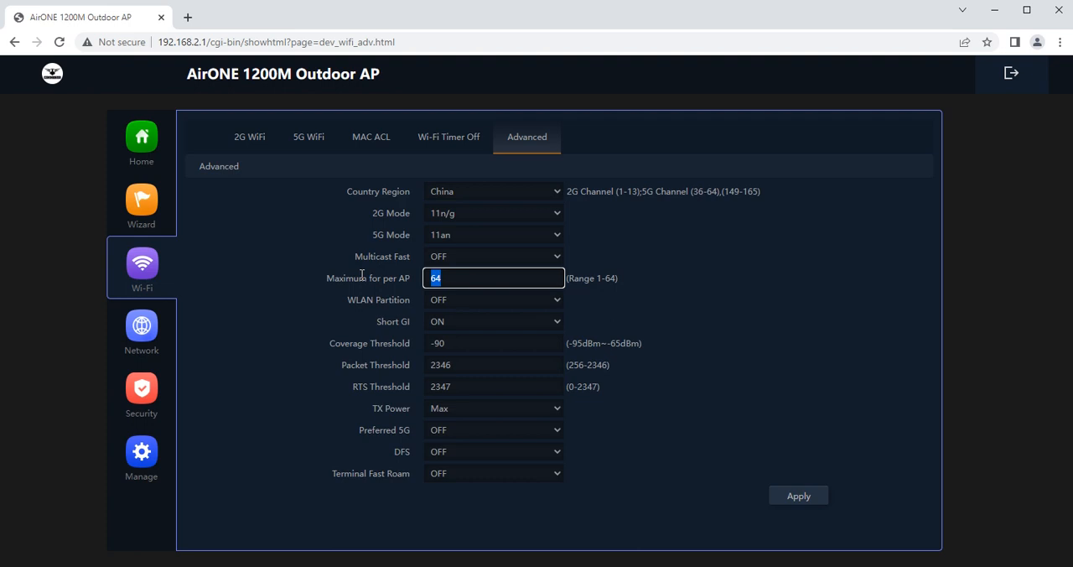
pyautogui.click(465, 299)
pyautogui.click(465, 299)
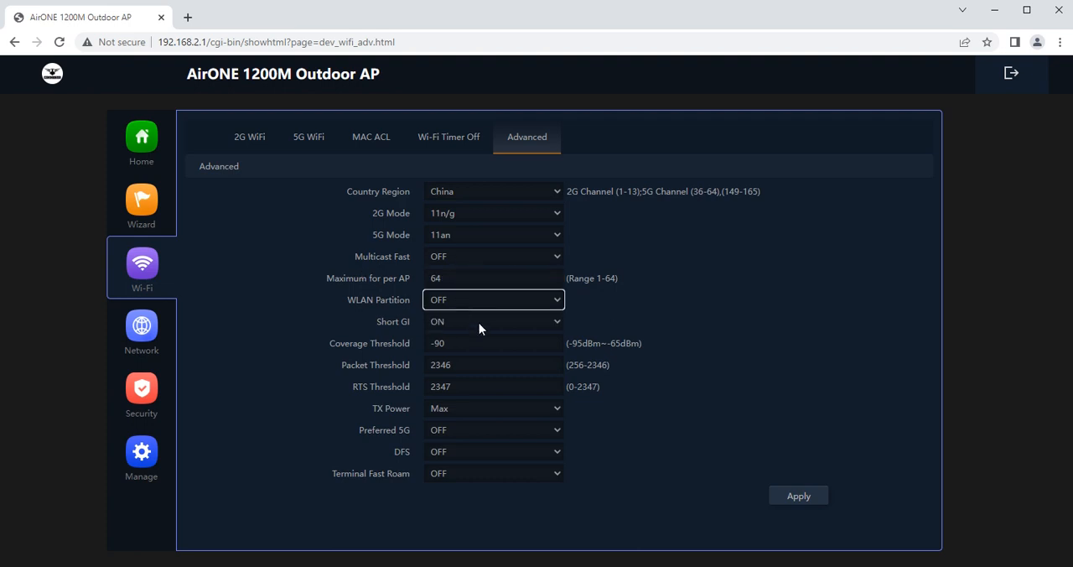
pyautogui.click(478, 323)
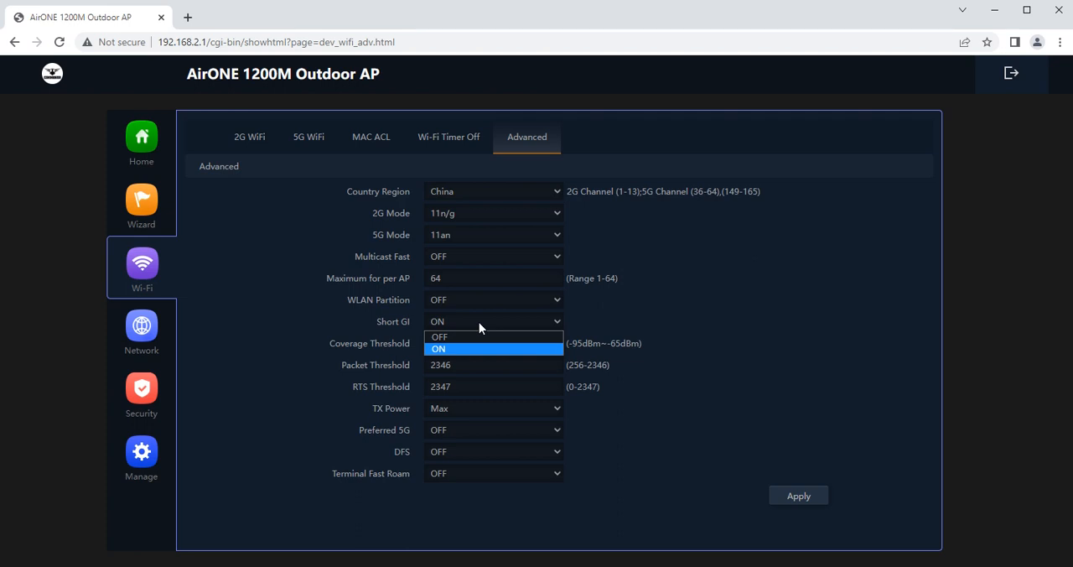
pyautogui.click(478, 322)
pyautogui.moveTo(488, 345); pyautogui.dragTo(404, 340)
pyautogui.click(578, 343)
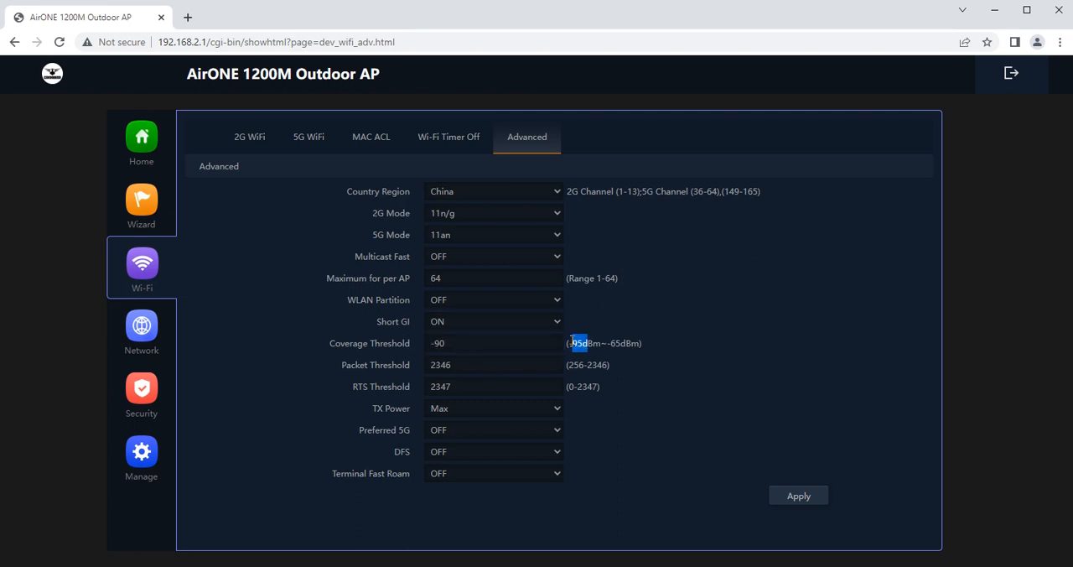
# Review the advanced Wi-Fi options for TX Power, Preferred 5G, DFS and Terminal Fast Roam.
pyautogui.click(480, 411)
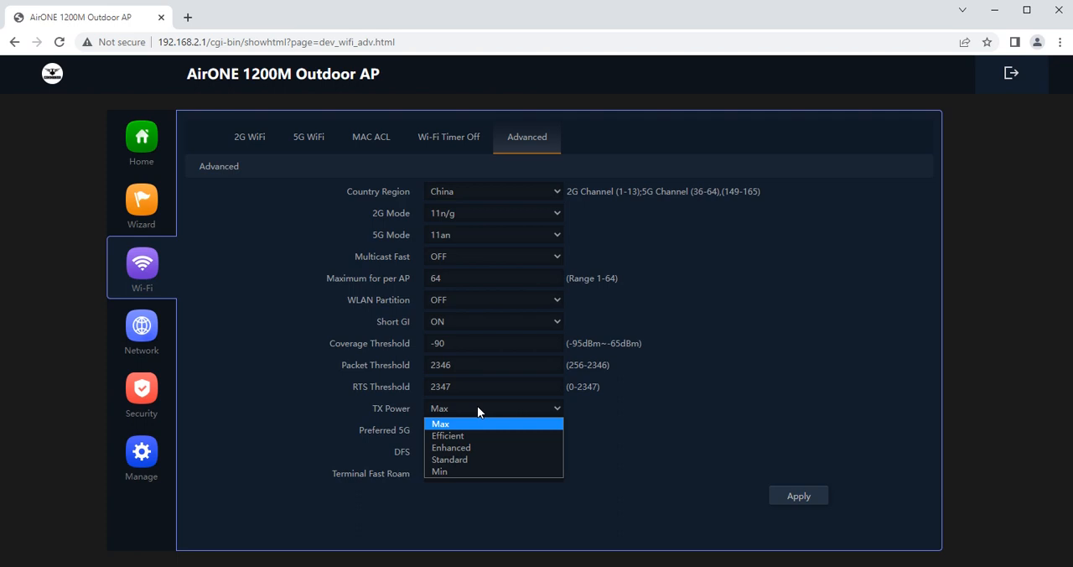
pyautogui.click(642, 433)
pyautogui.click(519, 432)
pyautogui.click(519, 432)
pyautogui.click(490, 451)
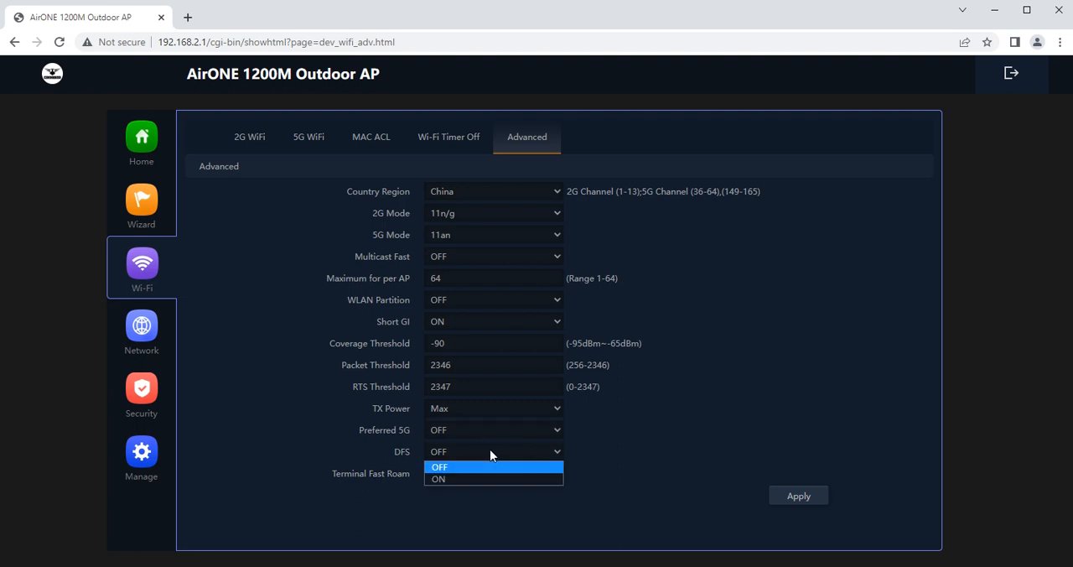
pyautogui.click(657, 448)
pyautogui.click(502, 473)
pyautogui.click(502, 473)
pyautogui.click(716, 425)
# Examine the network's LAN IP and DHCP server settings, including the list of DHCP-assigned devices.
pyautogui.click(149, 331)
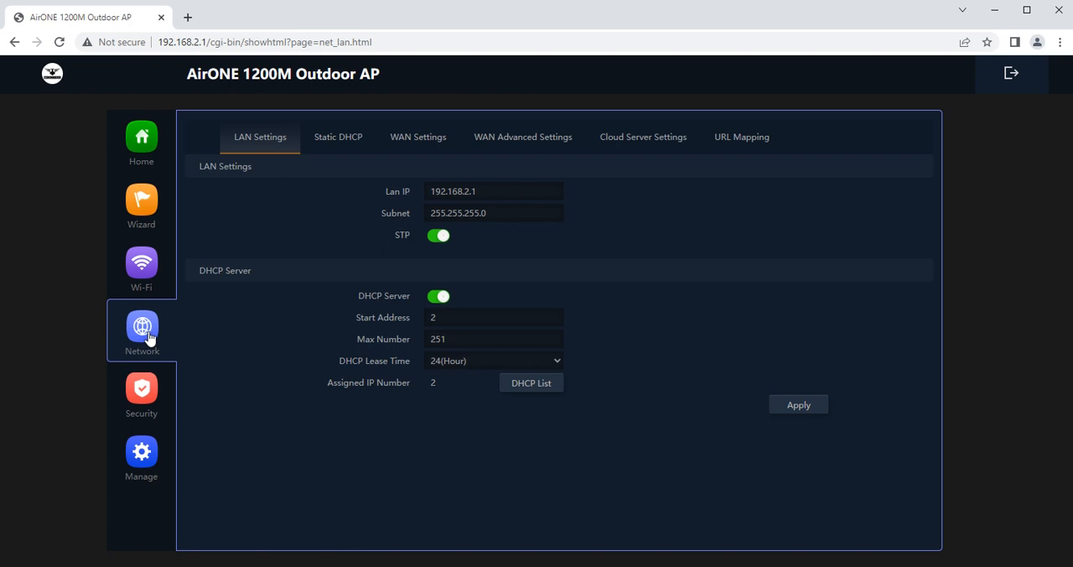
pyautogui.moveTo(492, 192); pyautogui.dragTo(383, 168)
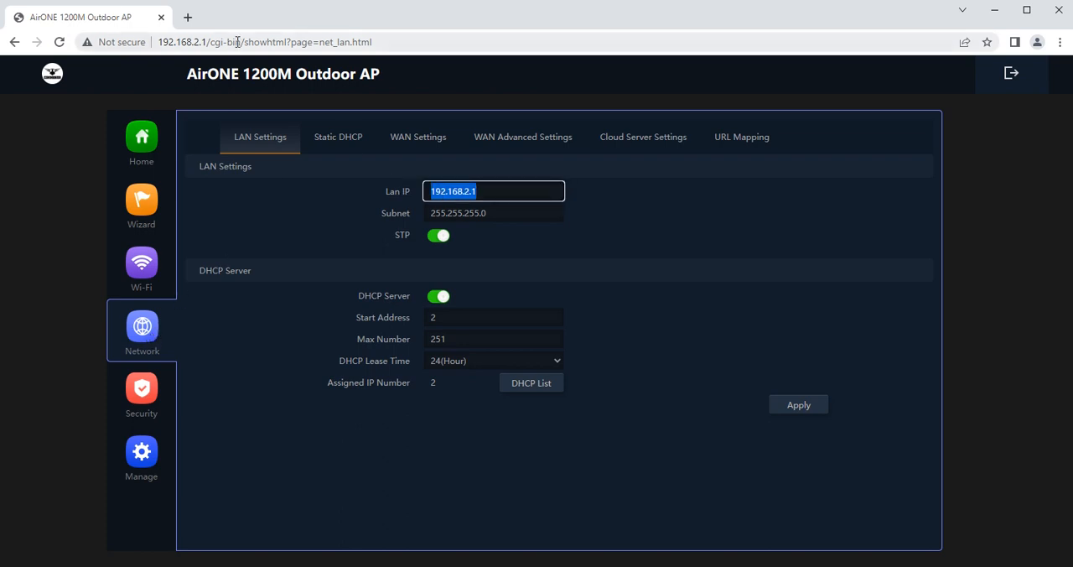
pyautogui.moveTo(207, 41); pyautogui.dragTo(157, 41)
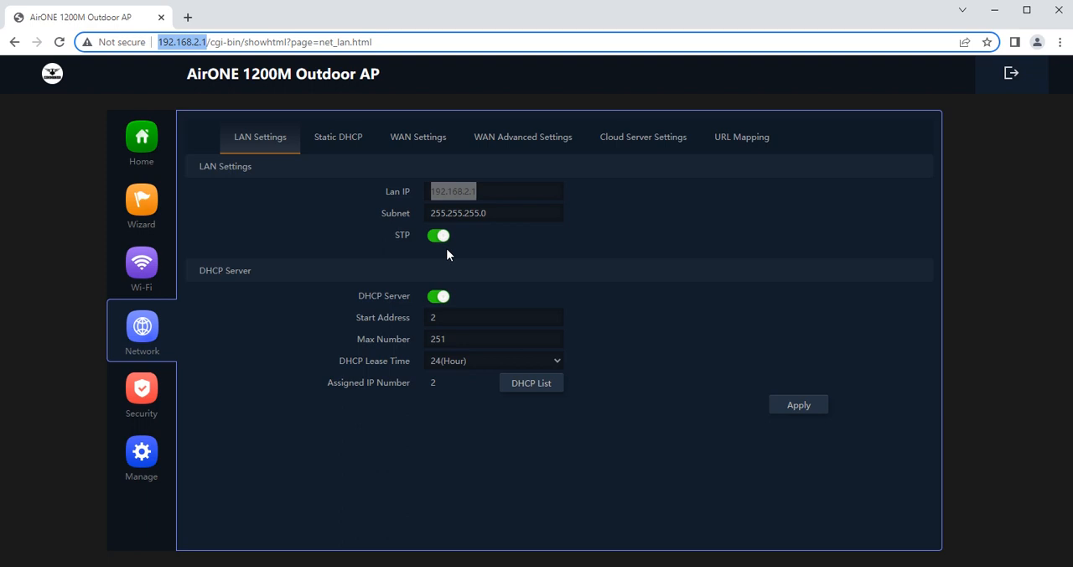
pyautogui.doubleClick(362, 294)
pyautogui.moveTo(396, 312)
pyautogui.mouseDown()
pyautogui.moveTo(408, 313)
pyautogui.moveTo(409, 297)
pyautogui.mouseUp()
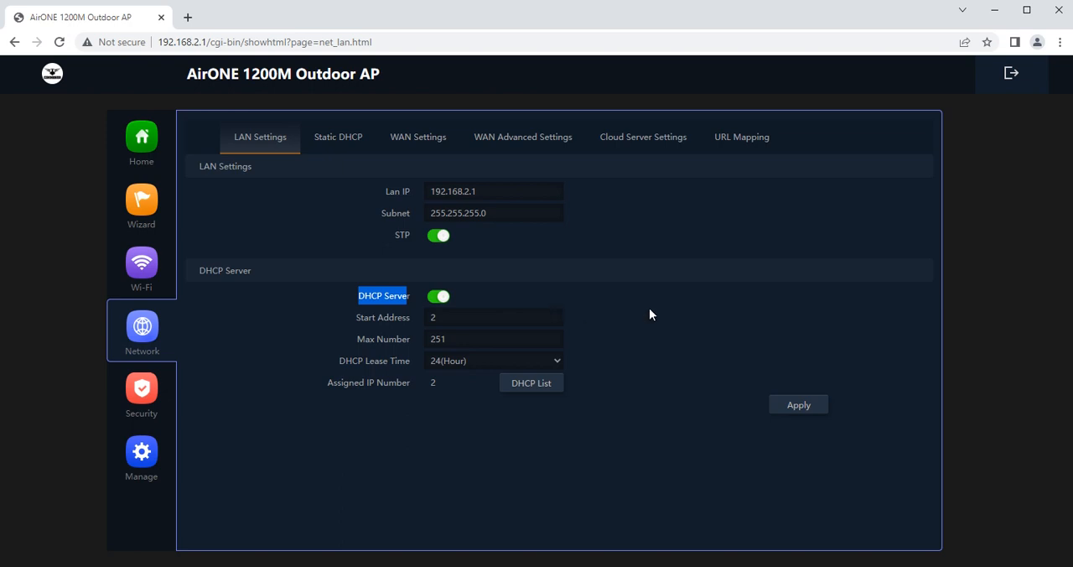
pyautogui.click(542, 385)
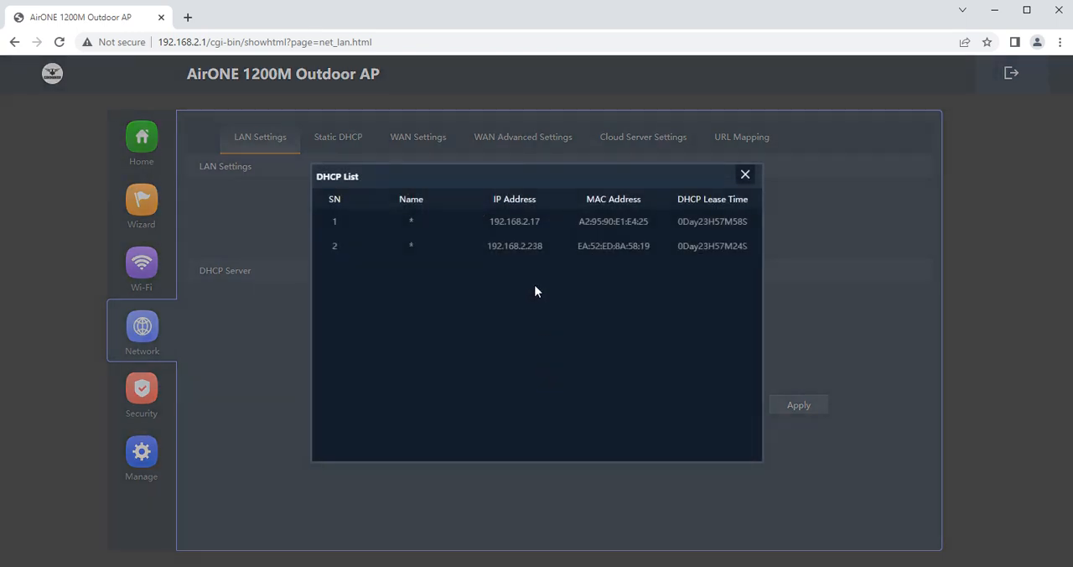
pyautogui.click(745, 175)
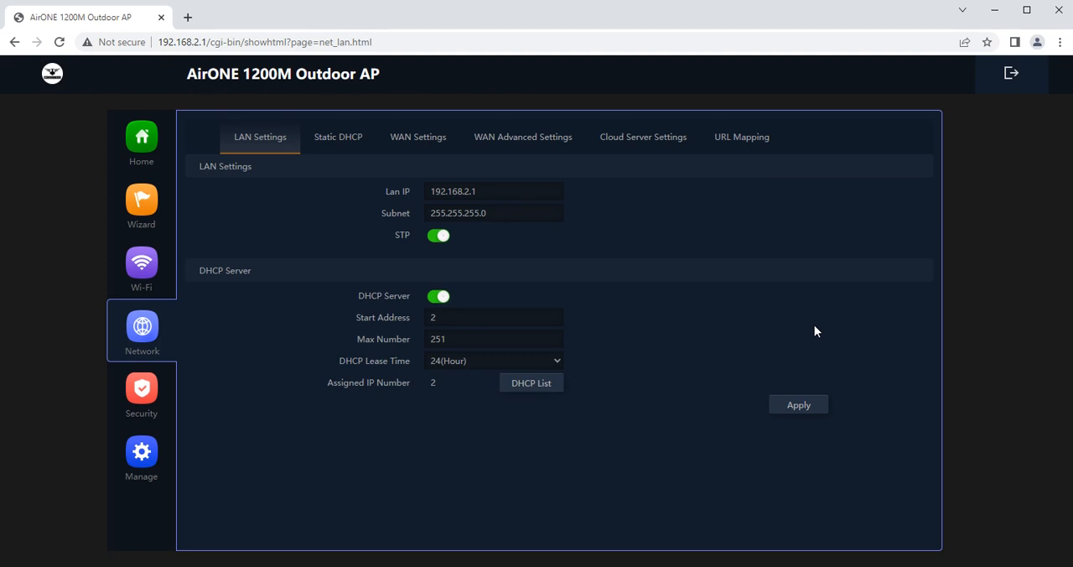
# Add and save a static DHCP entry for the scanned station with IP 192.168.2.10 and MAC address A0:8C:FD:A5:68:9D.
pyautogui.click(355, 138)
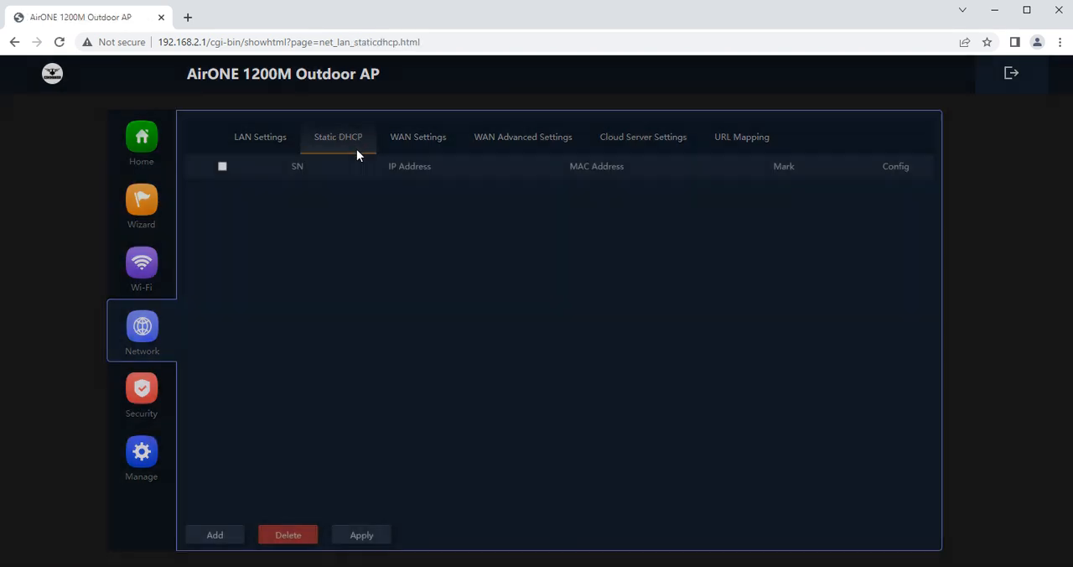
pyautogui.click(225, 531)
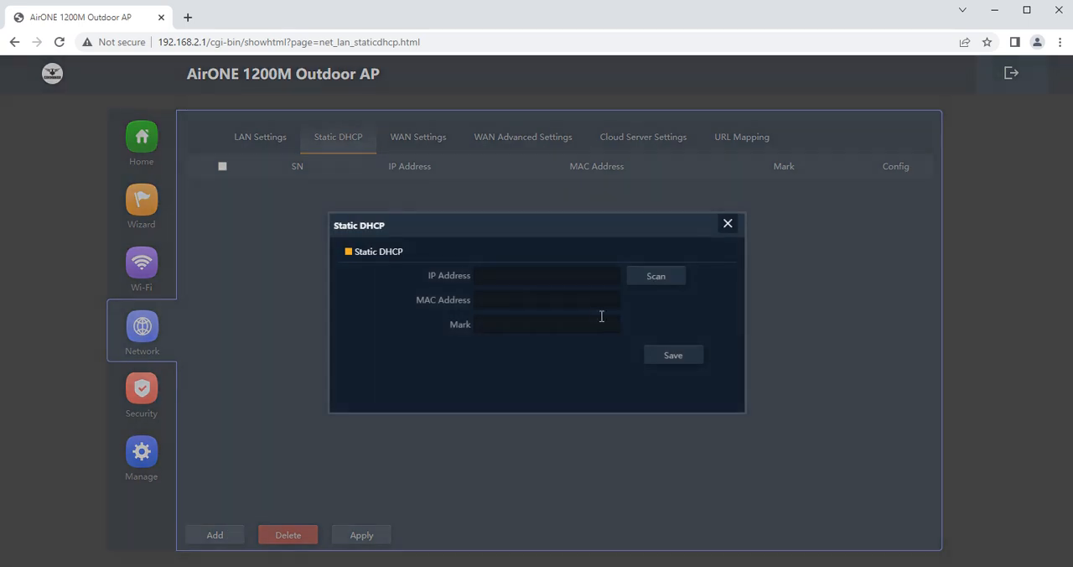
pyautogui.click(650, 286)
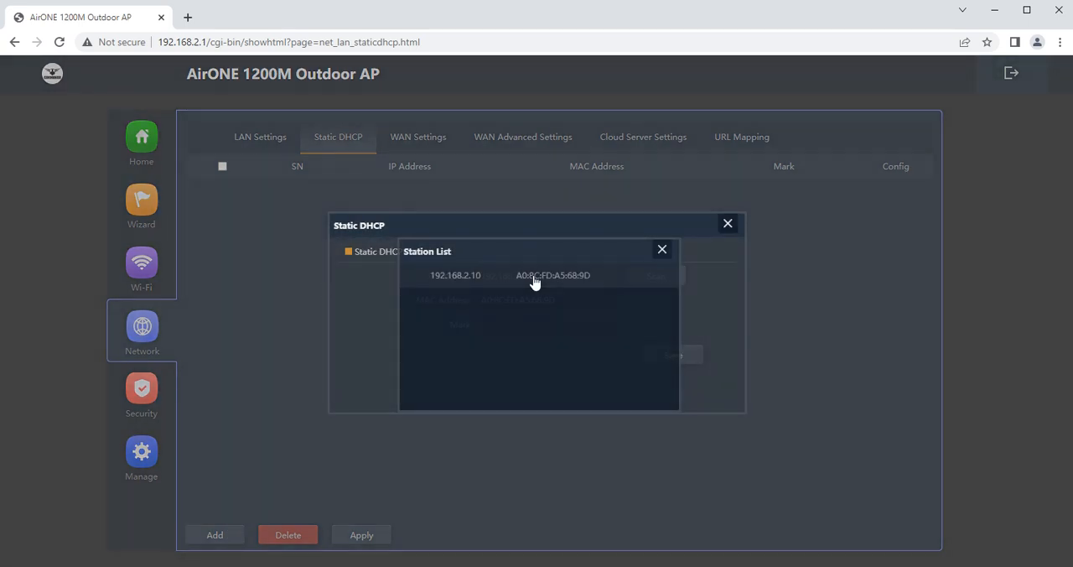
pyautogui.click(531, 282)
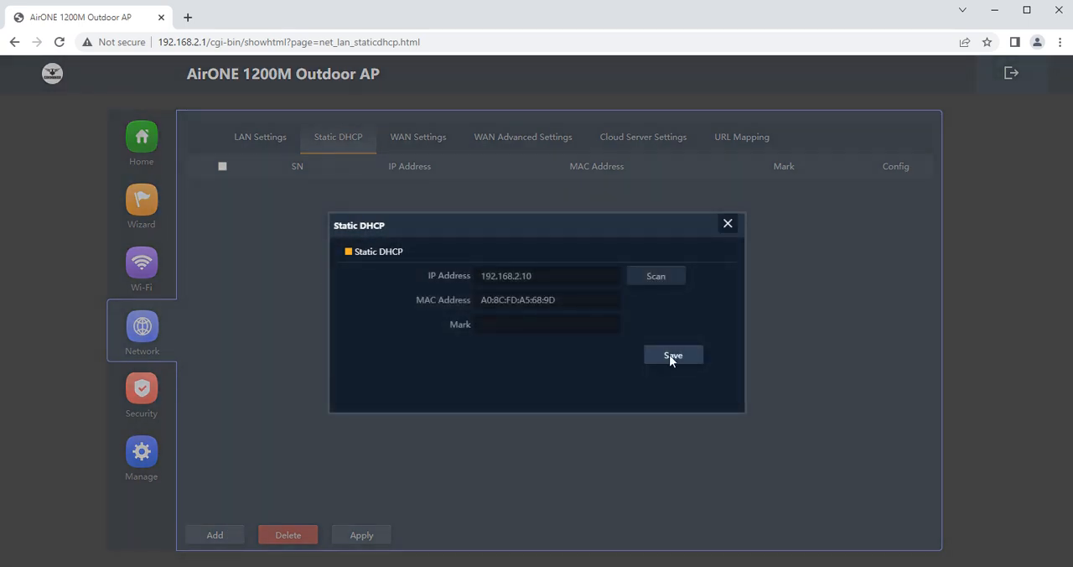
pyautogui.click(672, 356)
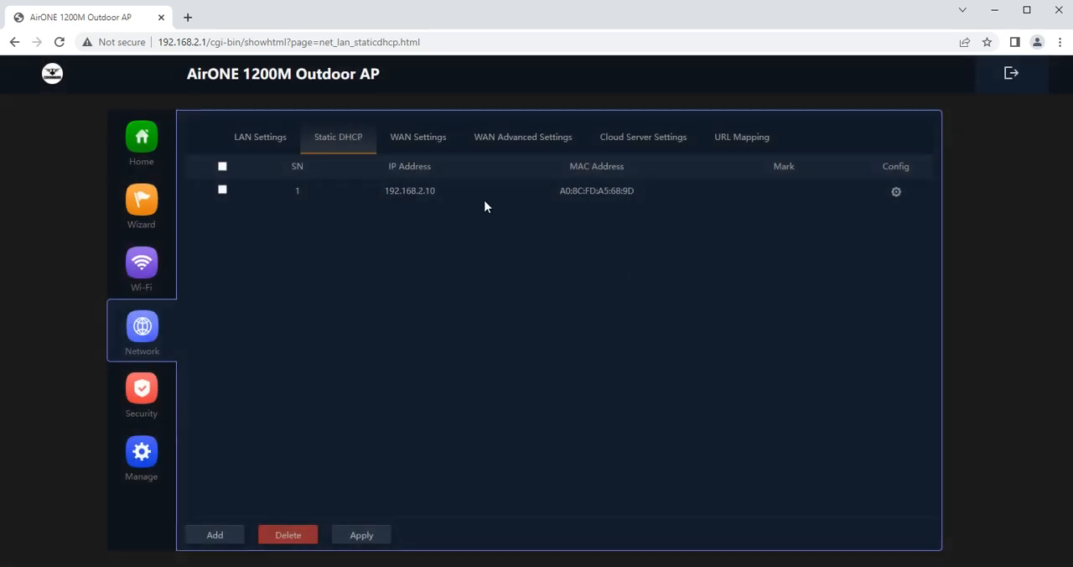
# Enable manual DNS in the WAN settings with primary 8.8.8.8 and secondary 8.8.4.4, and apply the settings.
pyautogui.click(401, 140)
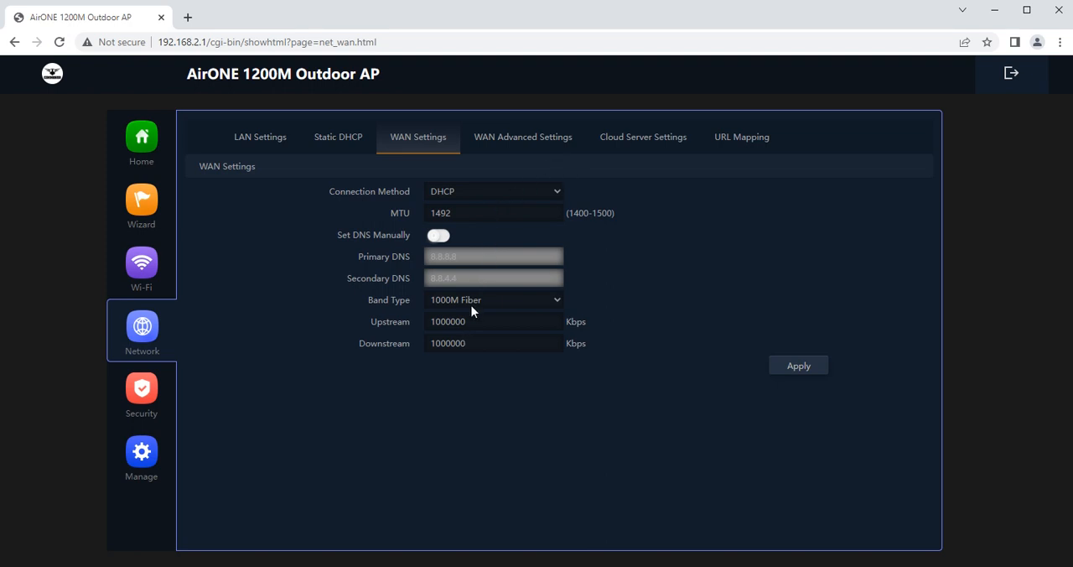
pyautogui.doubleClick(471, 321)
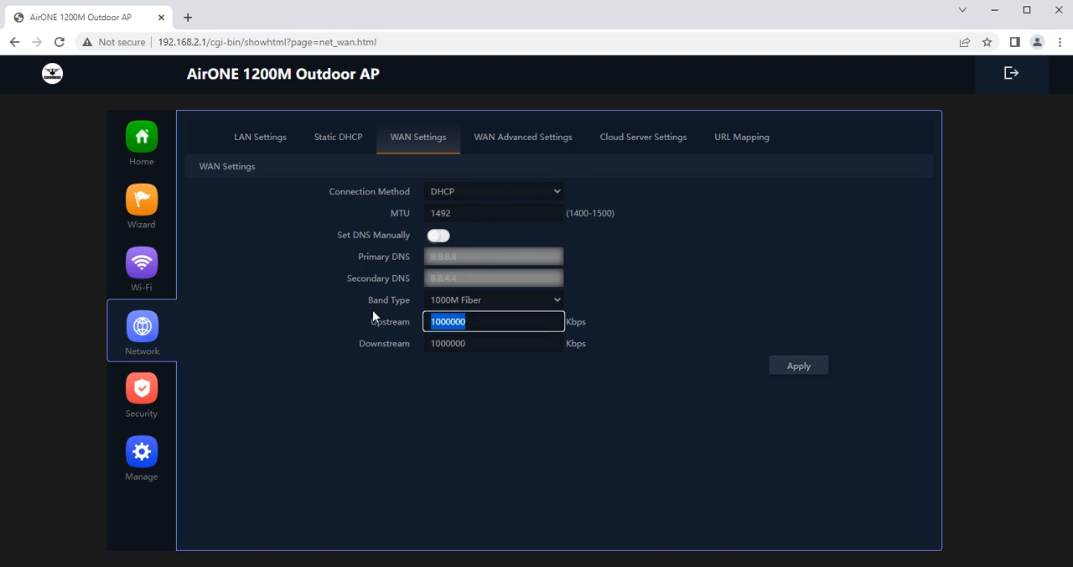
pyautogui.doubleClick(477, 344)
pyautogui.click(437, 236)
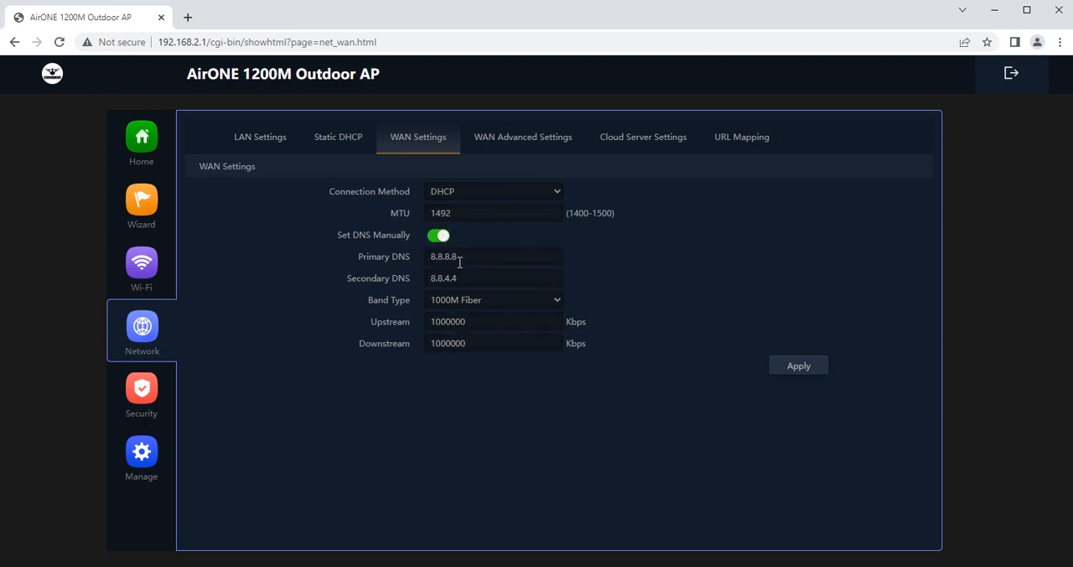
pyautogui.click(799, 366)
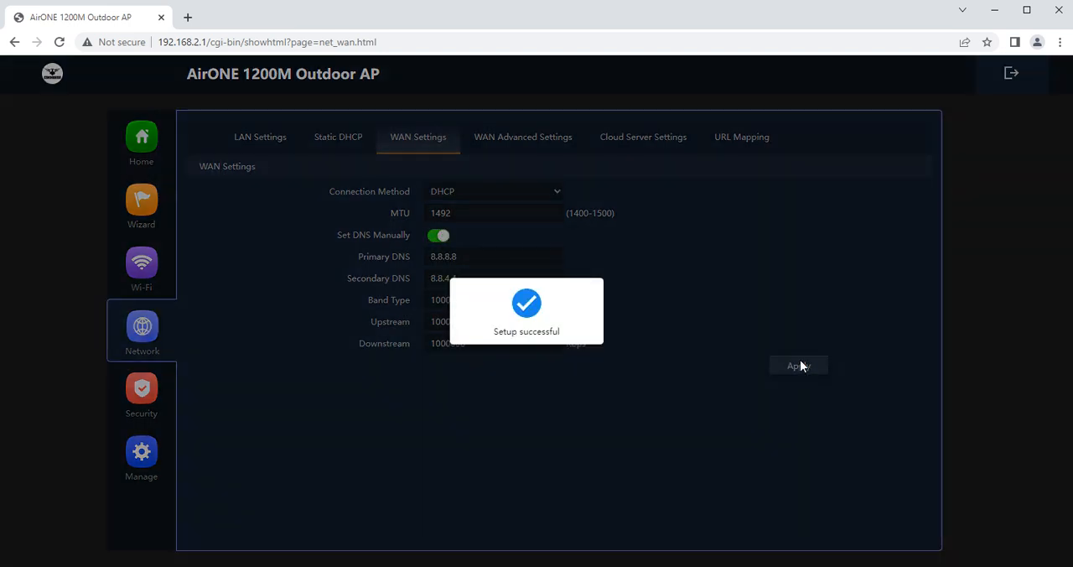
# Open the advanced WAN settings to examine remote access, MAC clone and VPN pass-through options.
pyautogui.click(557, 148)
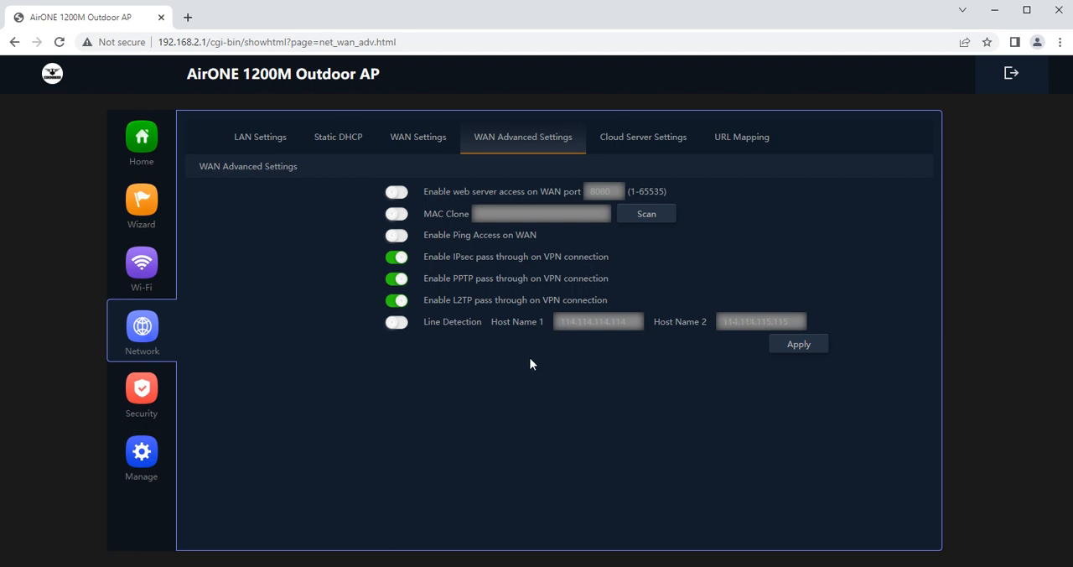
# Open the cloud server settings and switch on the cloud server to examine its address and binding code fields.
pyautogui.click(642, 135)
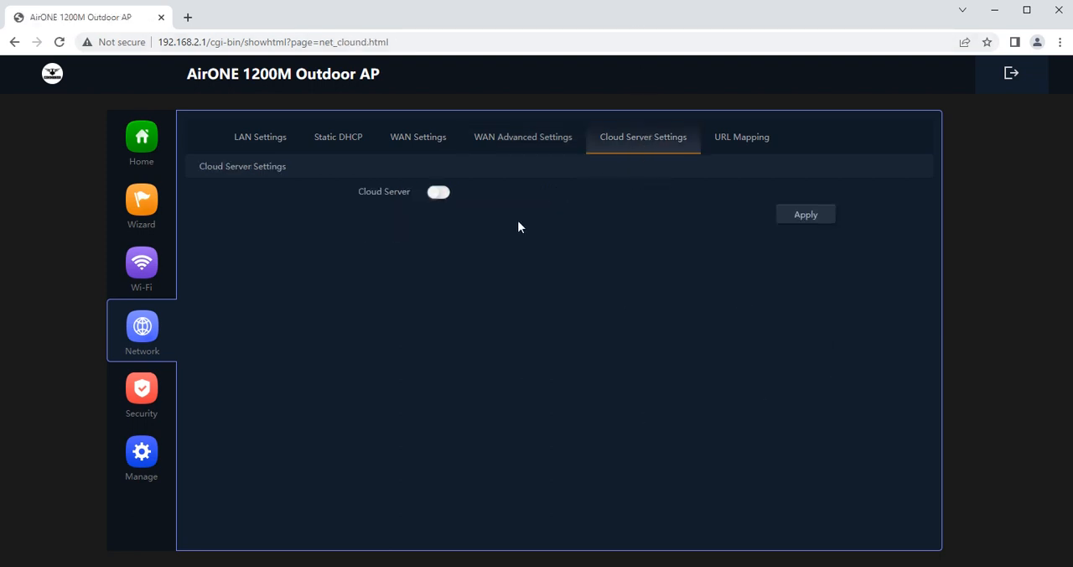
pyautogui.click(442, 196)
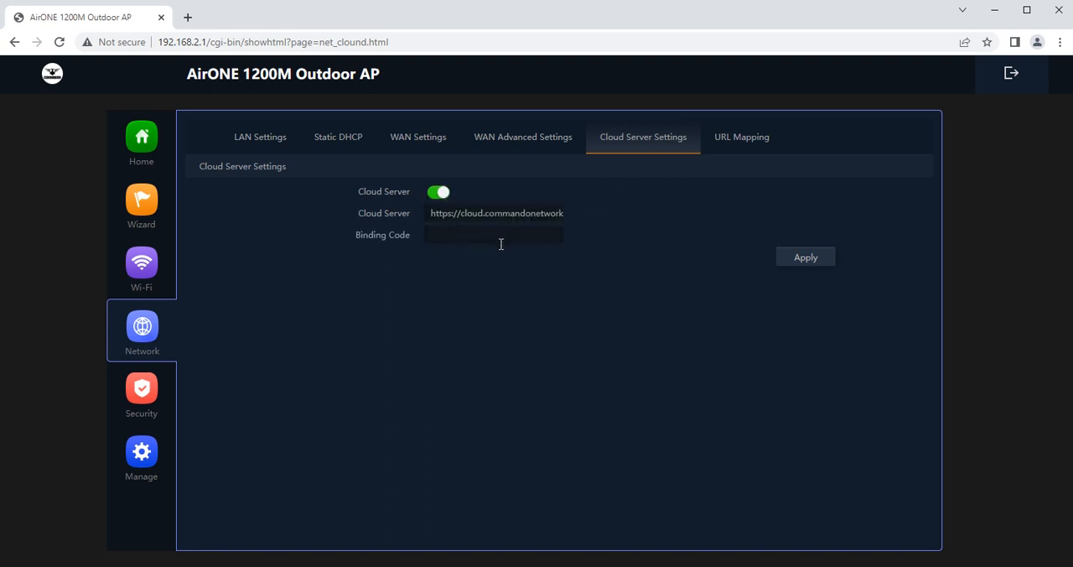
# Examine the rule name, IP address and domain fields of a new URL mapping rule and close it without saving.
pyautogui.click(752, 144)
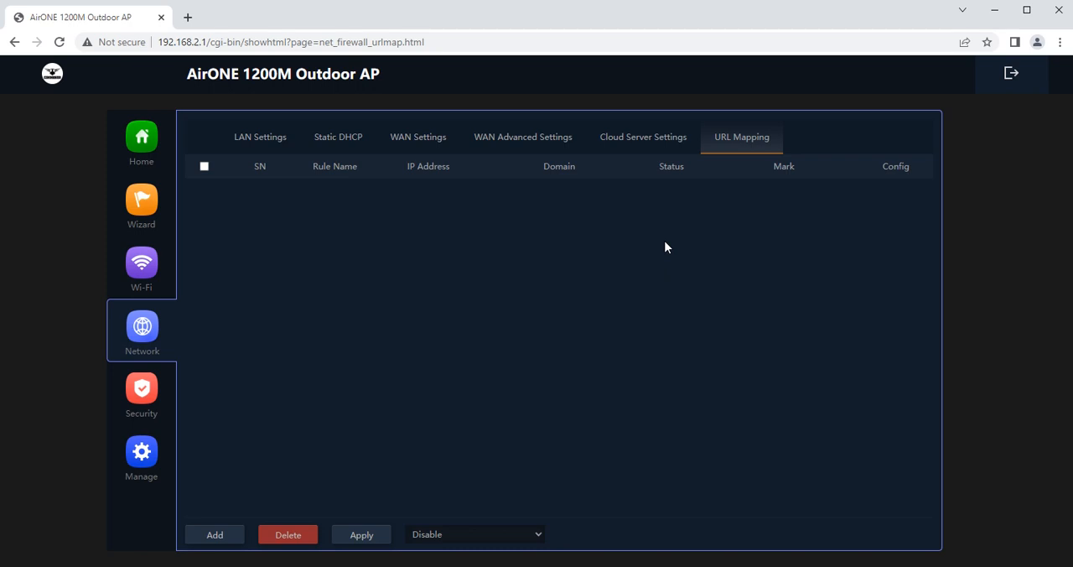
pyautogui.click(211, 534)
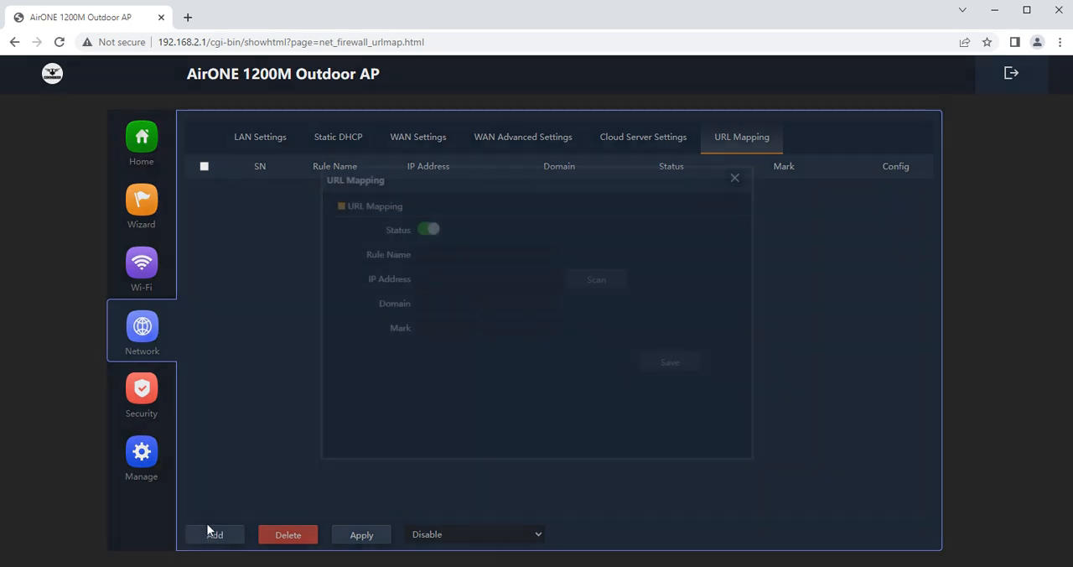
pyautogui.click(422, 255)
pyautogui.click(437, 280)
pyautogui.click(446, 304)
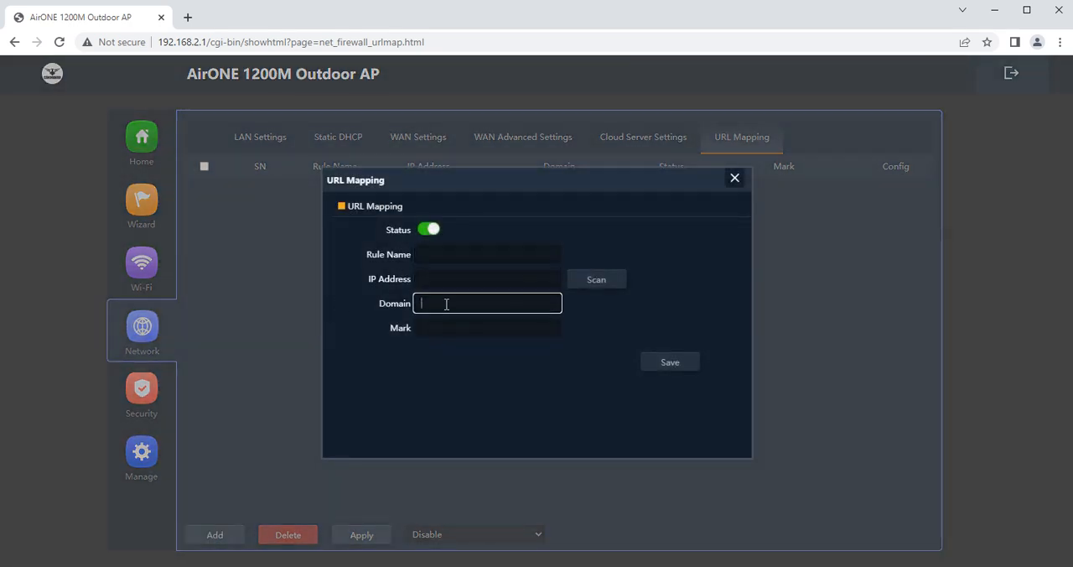
pyautogui.click(734, 181)
pyautogui.click(153, 399)
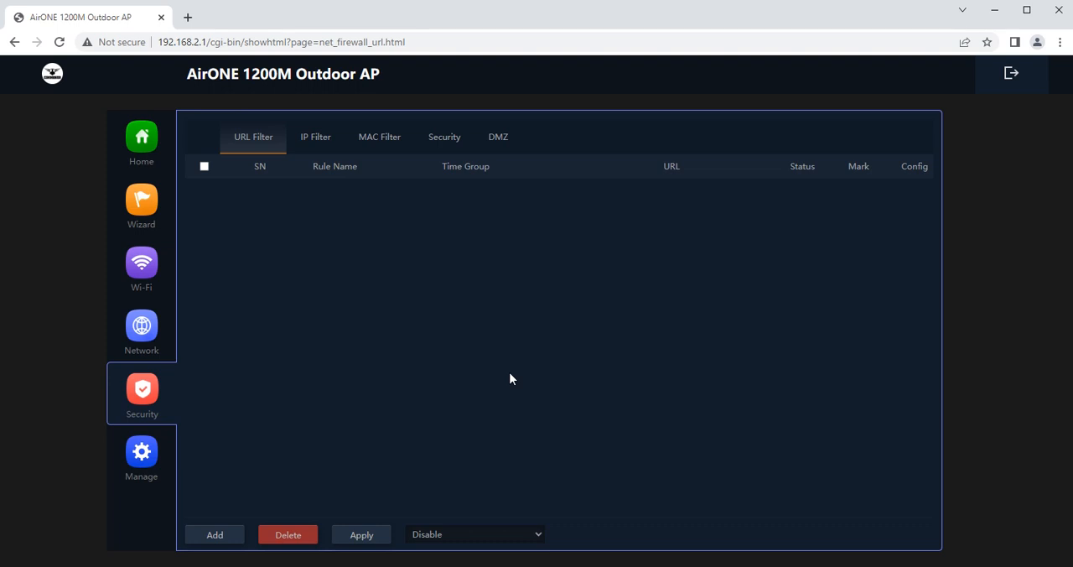
pyautogui.click(214, 536)
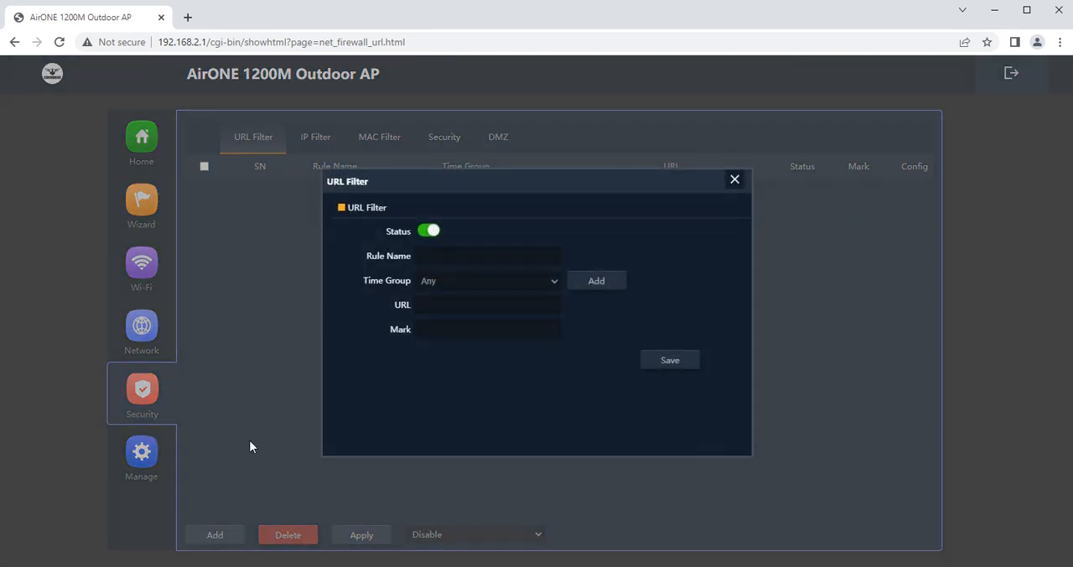
pyautogui.click(433, 256)
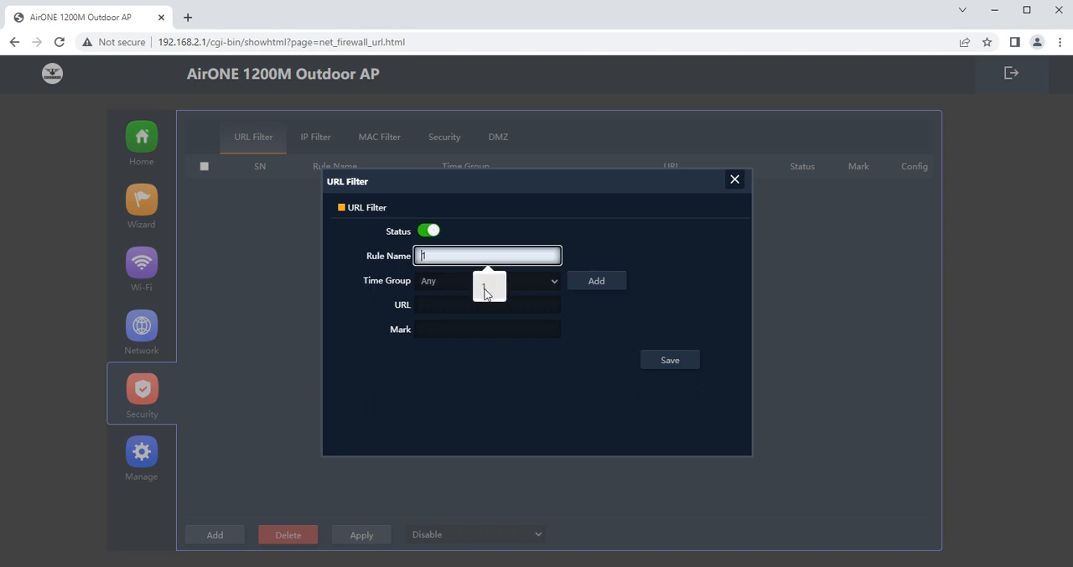
pyautogui.click(472, 304)
pyautogui.write('1')
pyautogui.write('www')
pyautogui.write('.c')
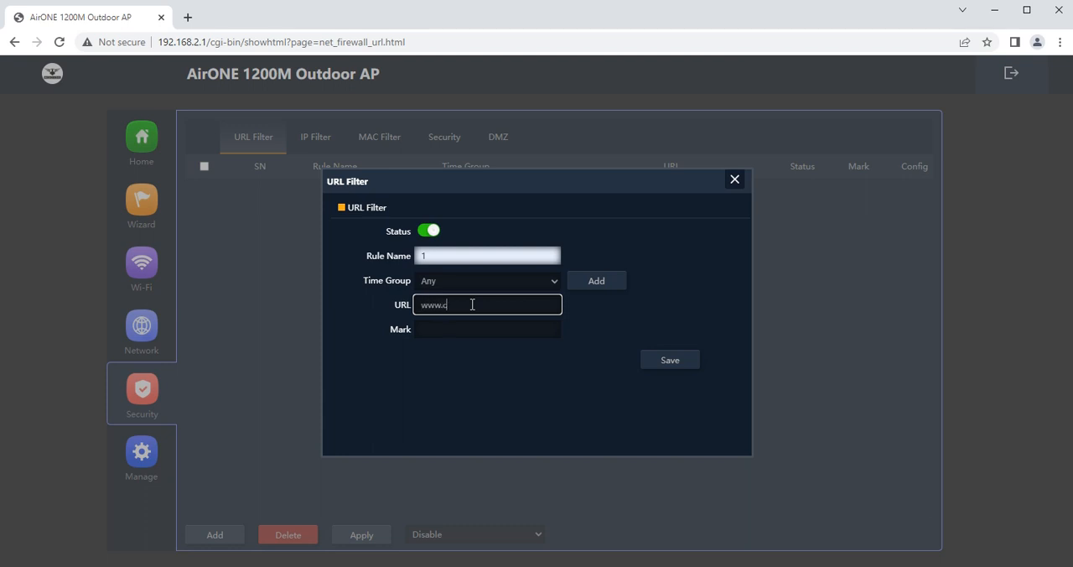
pyautogui.write('ommandonetworks.com')
pyautogui.click(522, 282)
pyautogui.click(522, 282)
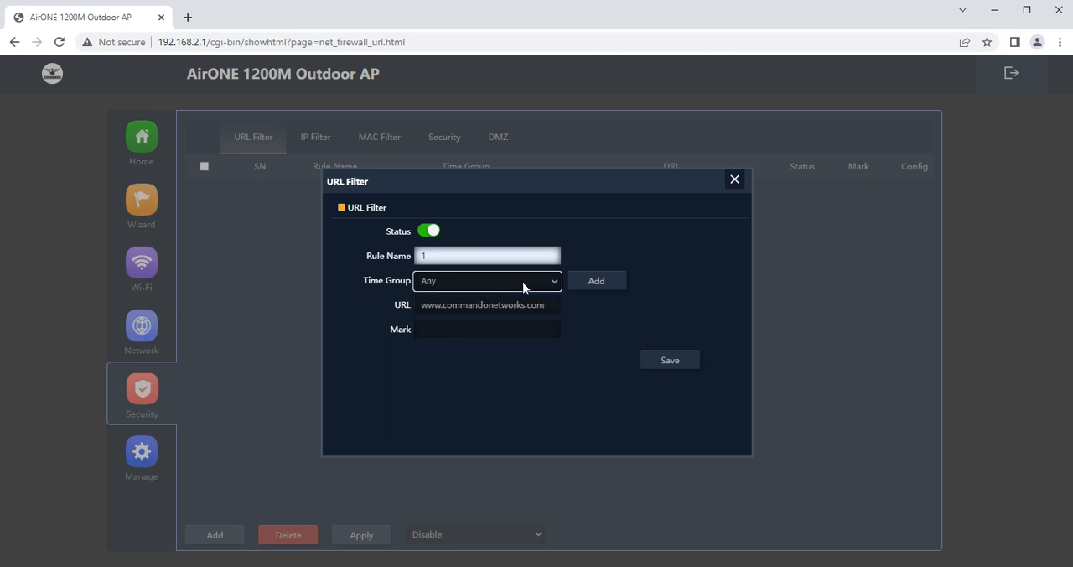
pyautogui.click(668, 360)
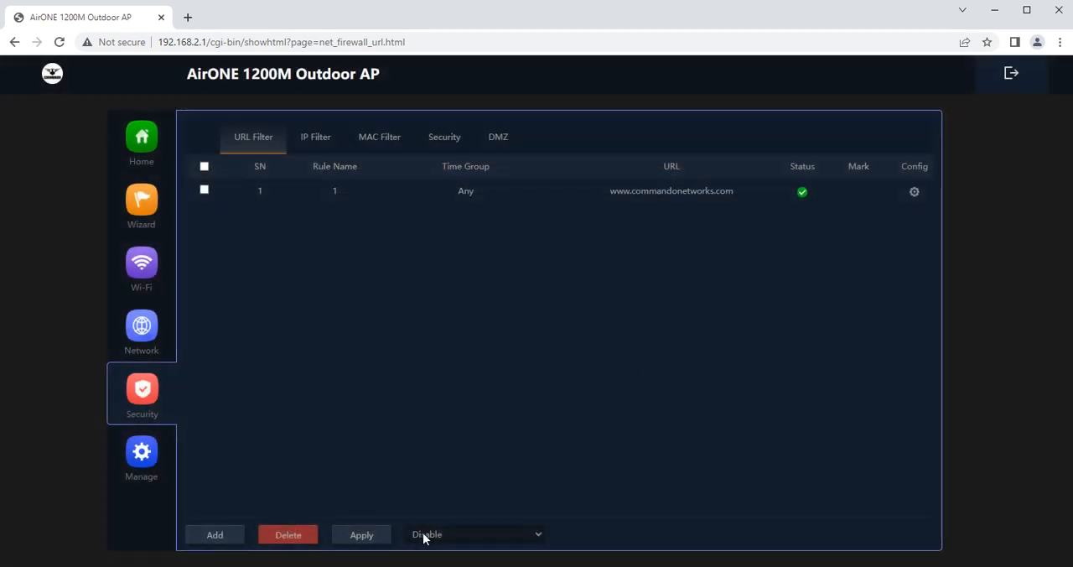
# Enable the URL filter function and apply the setting.
pyautogui.click(443, 530)
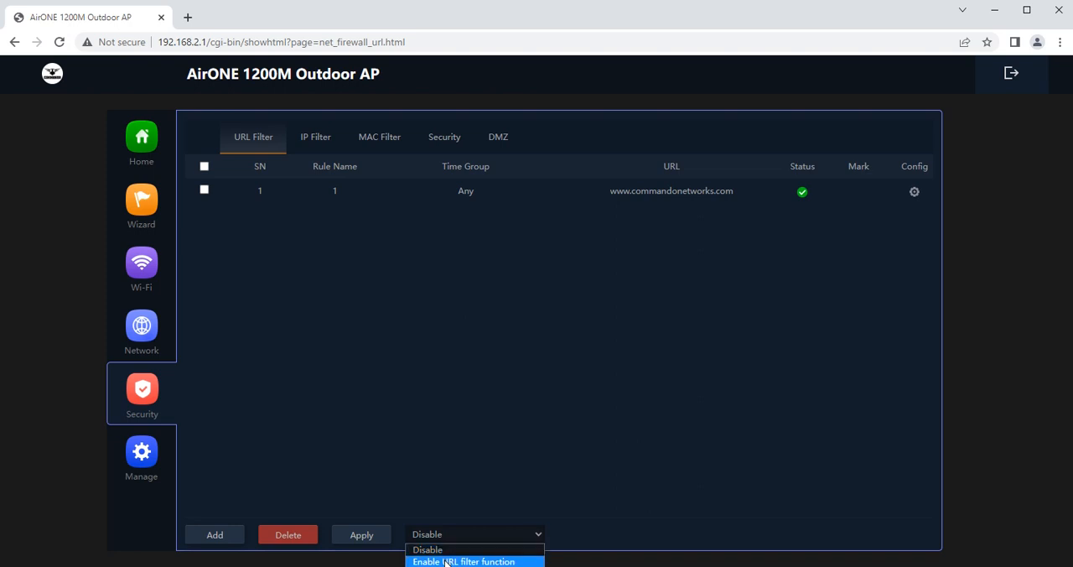
pyautogui.click(445, 562)
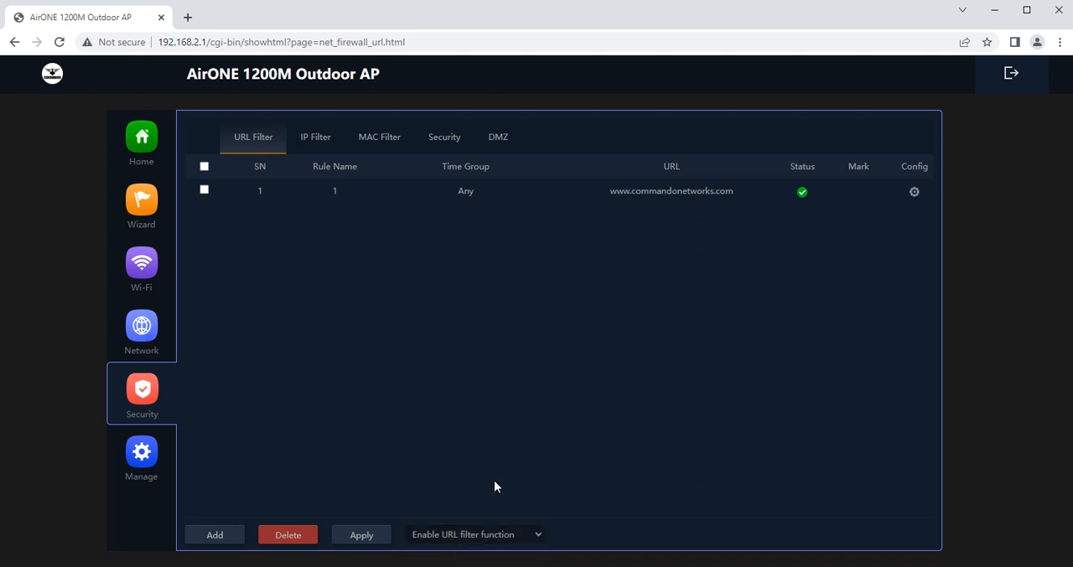
pyautogui.click(355, 539)
# Test the URL filter by opening commandonetworks.com in a new browser tab.
pyautogui.click(187, 17)
pyautogui.write('comm')
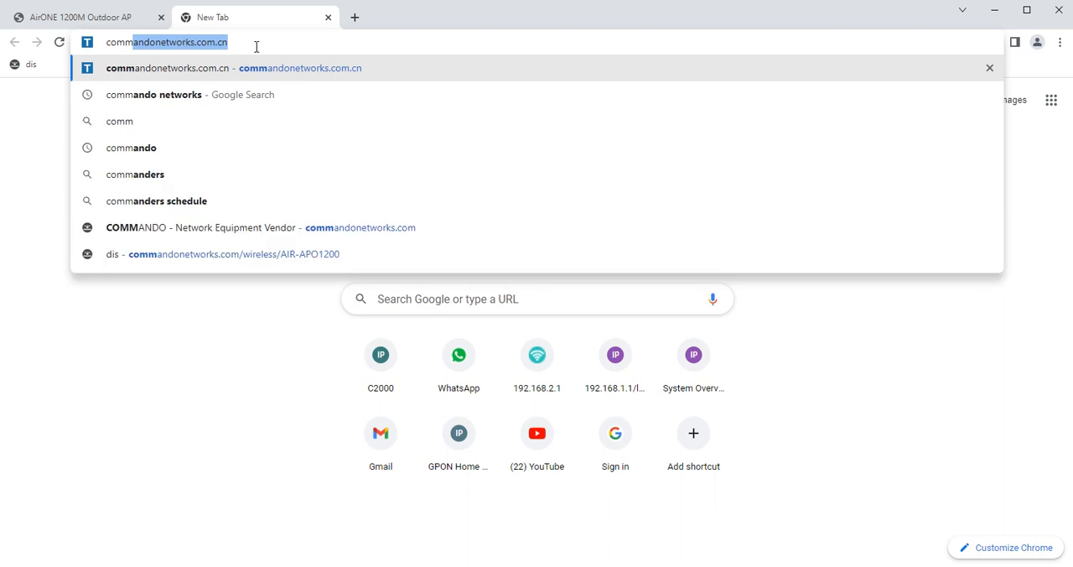
pyautogui.click(228, 44)
pyautogui.moveTo(228, 43); pyautogui.dragTo(217, 46)
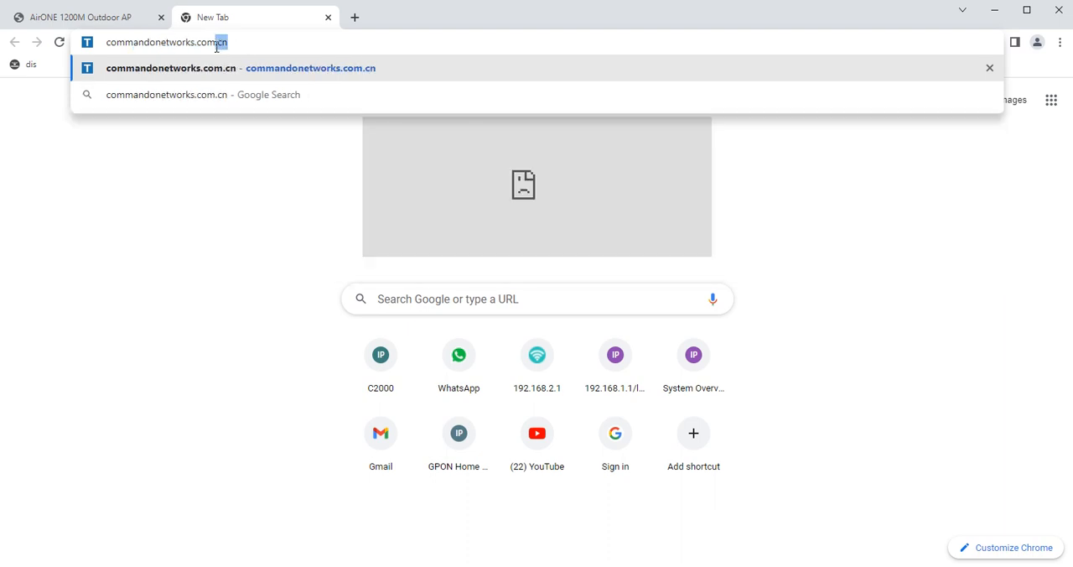
pyautogui.press('BackSpace')
pyautogui.press('BackSpace')
pyautogui.press('Return')
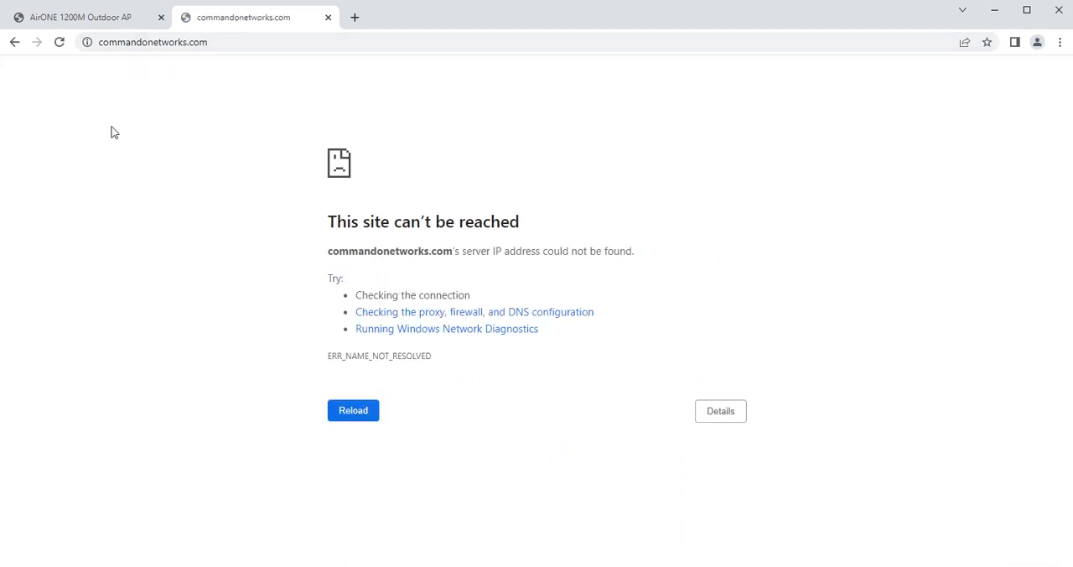
pyautogui.click(99, 18)
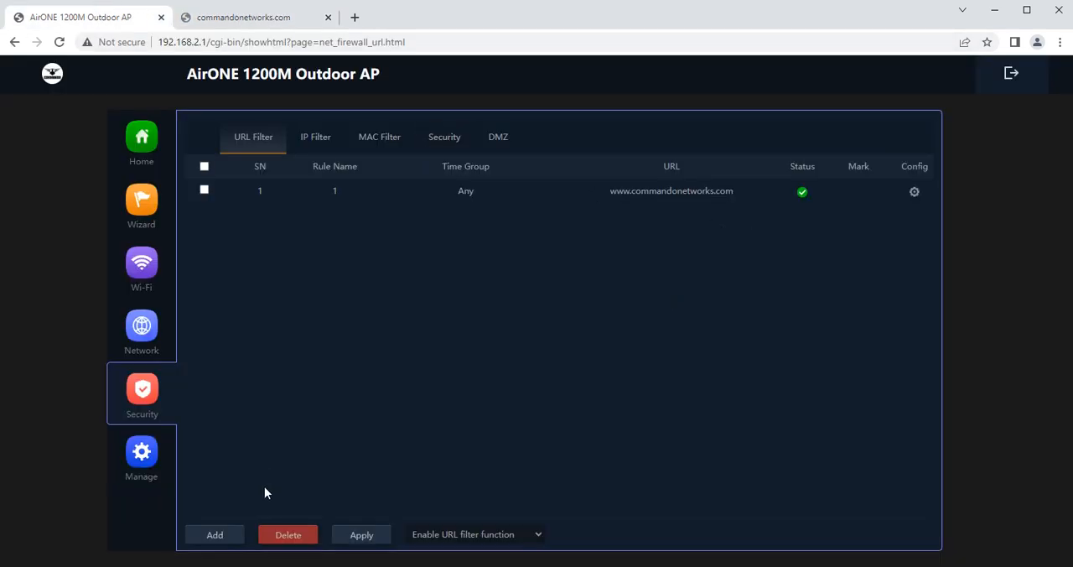
pyautogui.click(204, 191)
pyautogui.click(287, 534)
pyautogui.click(252, 17)
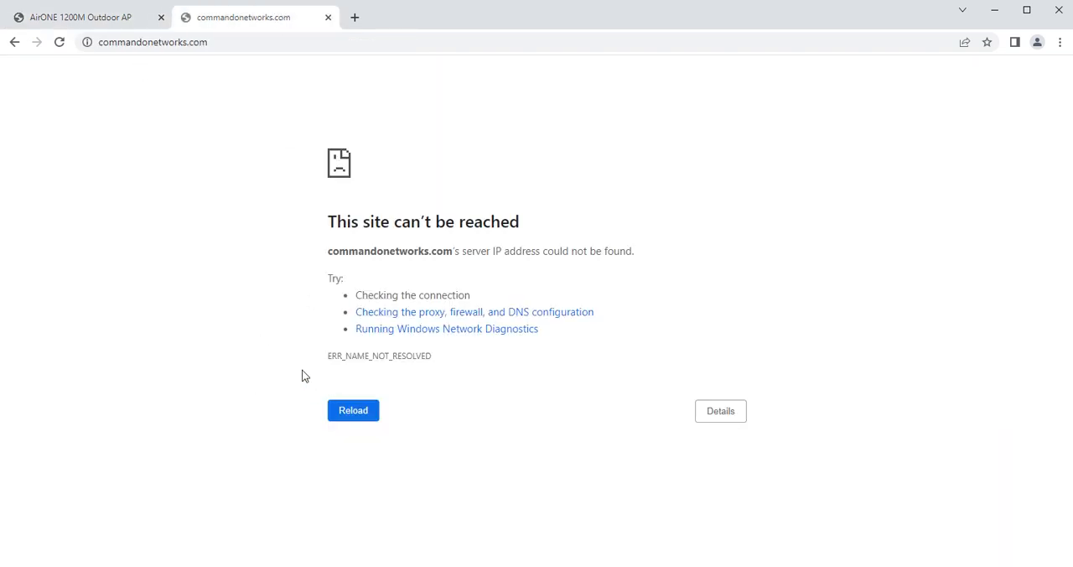
pyautogui.click(93, 17)
pyautogui.click(527, 331)
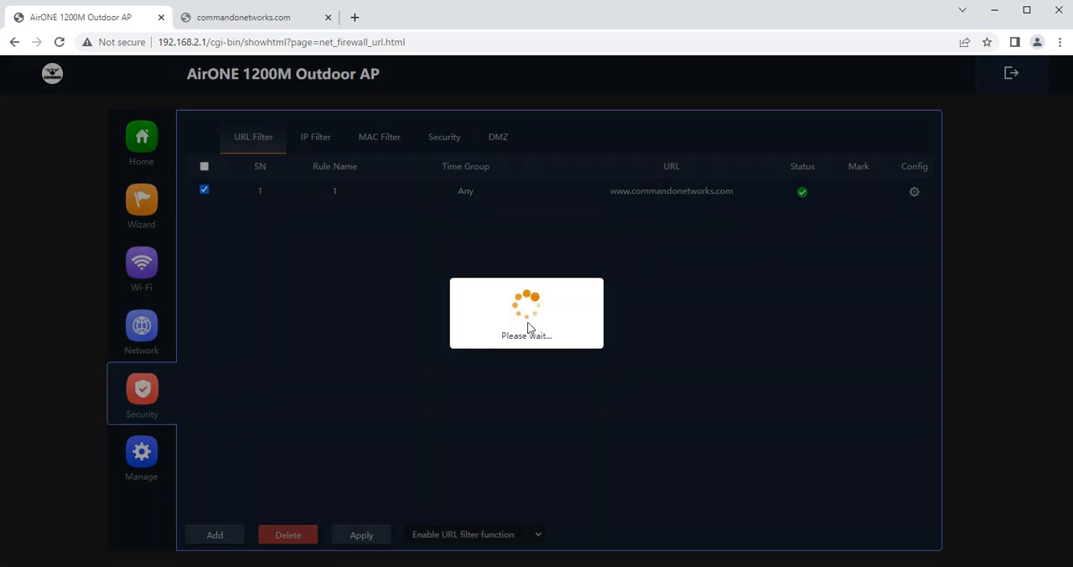
# Load commandonetworks.com again to test access without the filter rule.
pyautogui.click(294, 12)
pyautogui.click(287, 40)
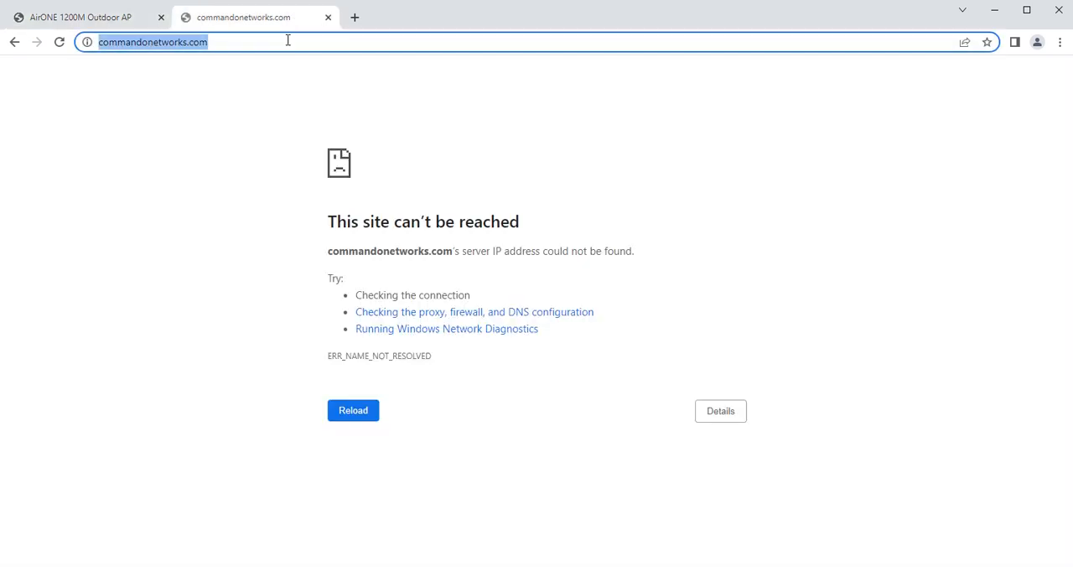
pyautogui.press('Return')
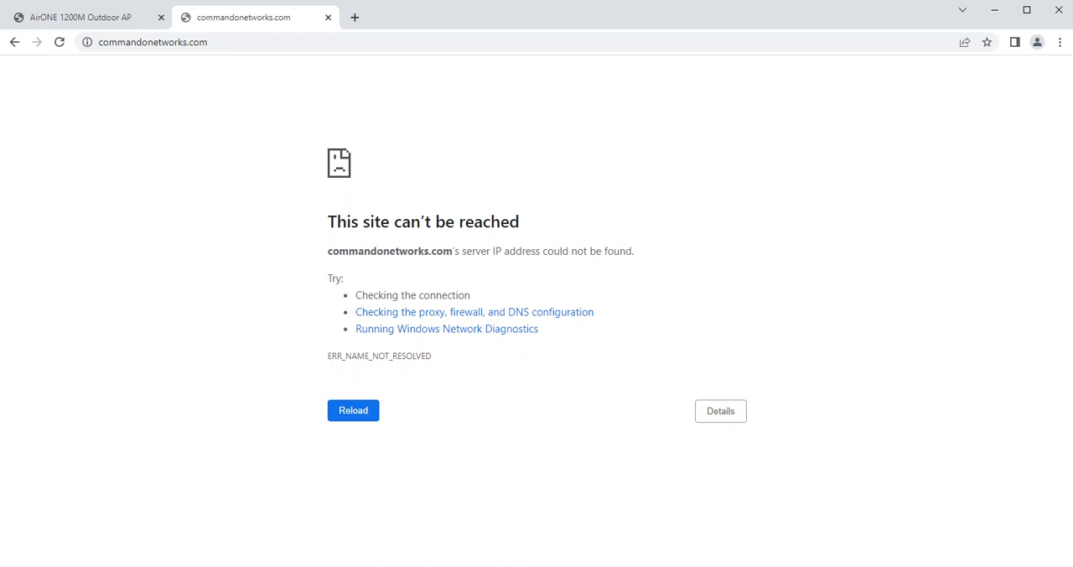
pyautogui.click(283, 42)
pyautogui.press('Return')
# Connect the computer to the XYZ Wi-Fi network.
pyautogui.click(989, 566)
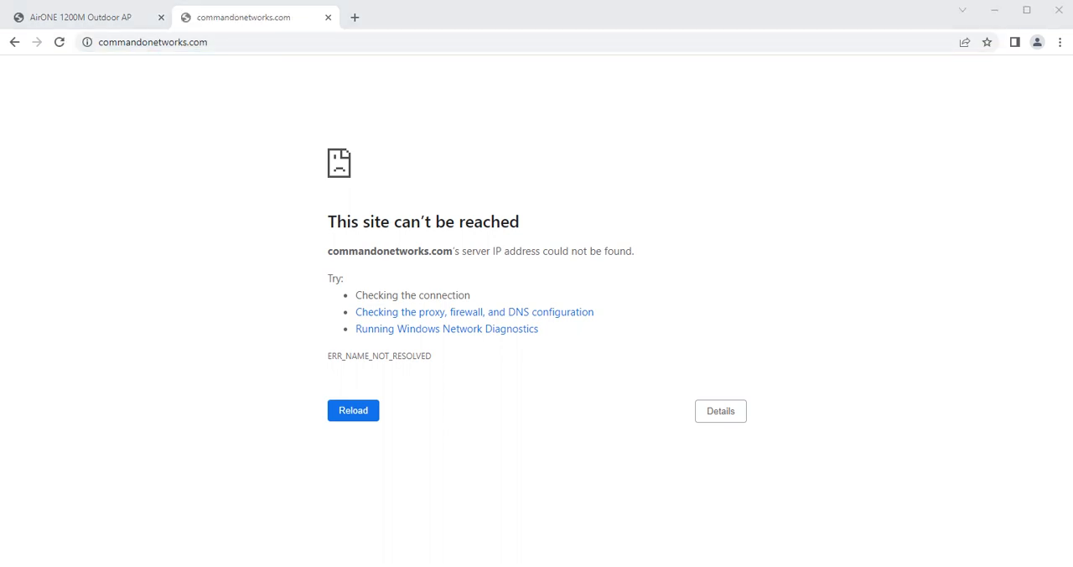
pyautogui.click(911, 268)
pyautogui.click(1037, 335)
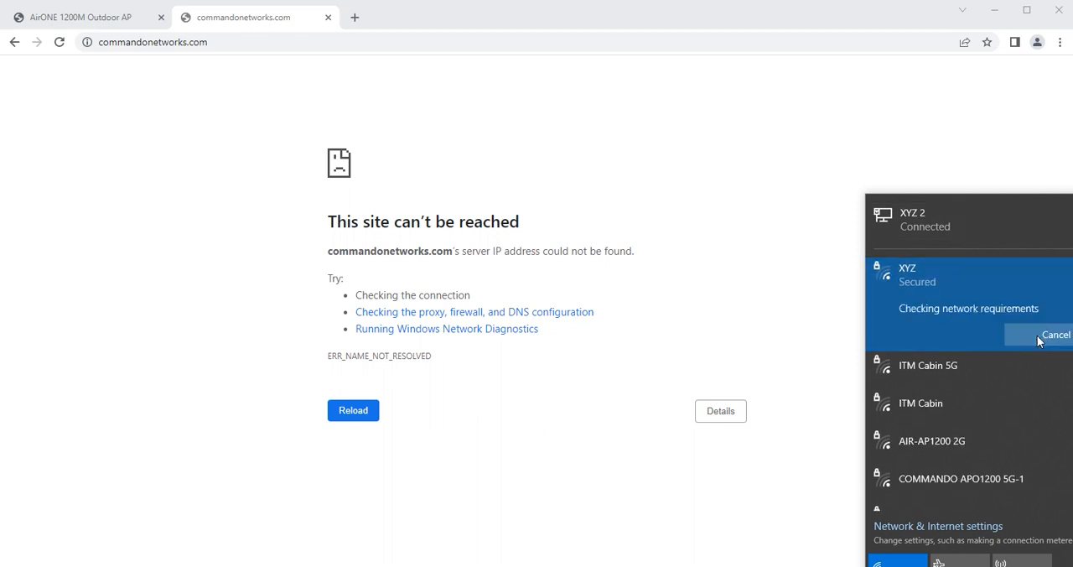
# Retry commandonetworks.com over the XYZ connection and return to the access point's configuration page.
pyautogui.click(307, 42)
pyautogui.press('Return')
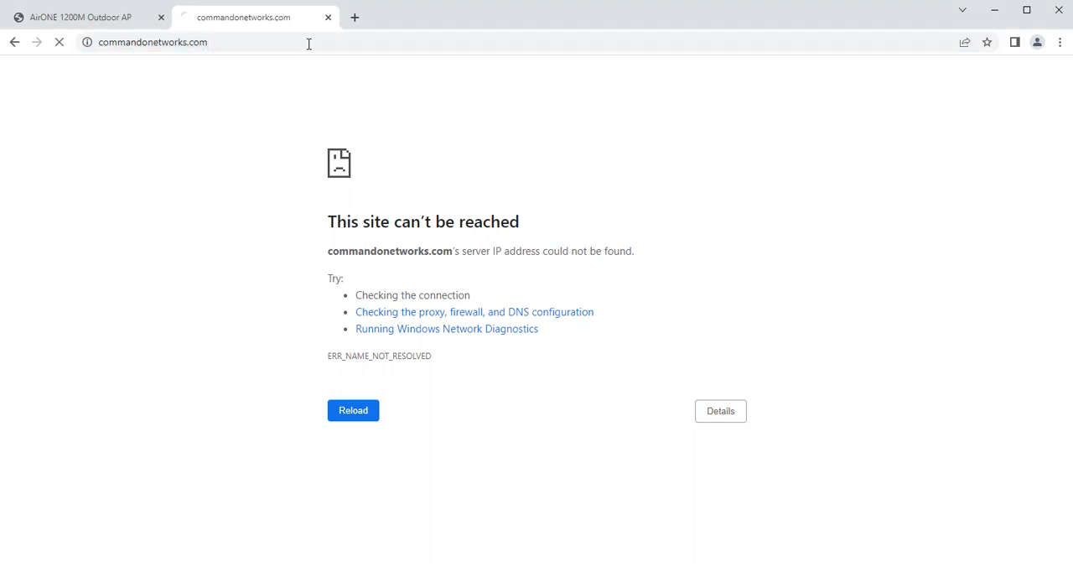
pyautogui.click(51, 16)
pyautogui.click(273, 17)
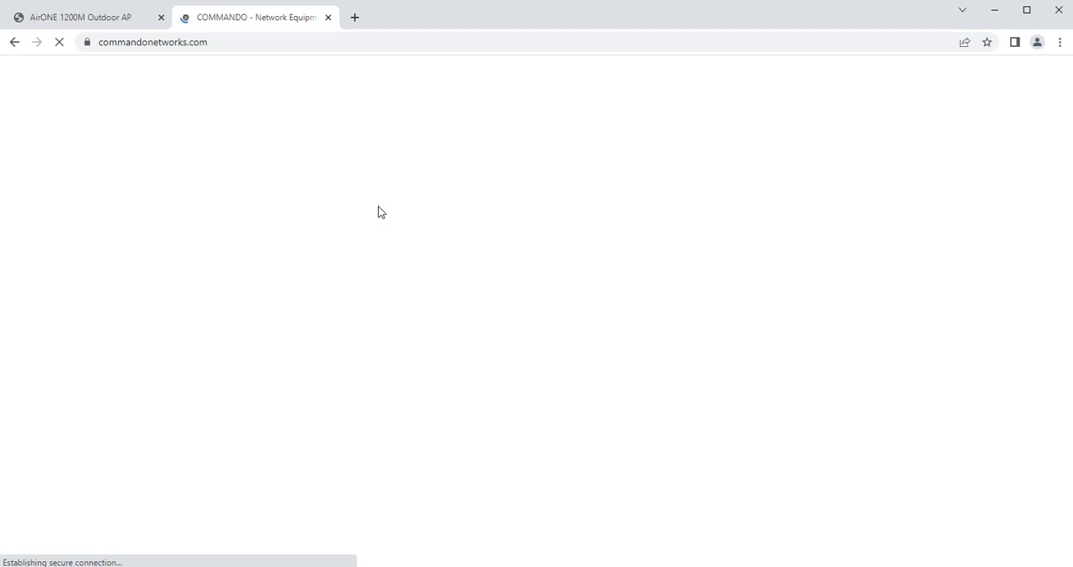
pyautogui.click(104, 22)
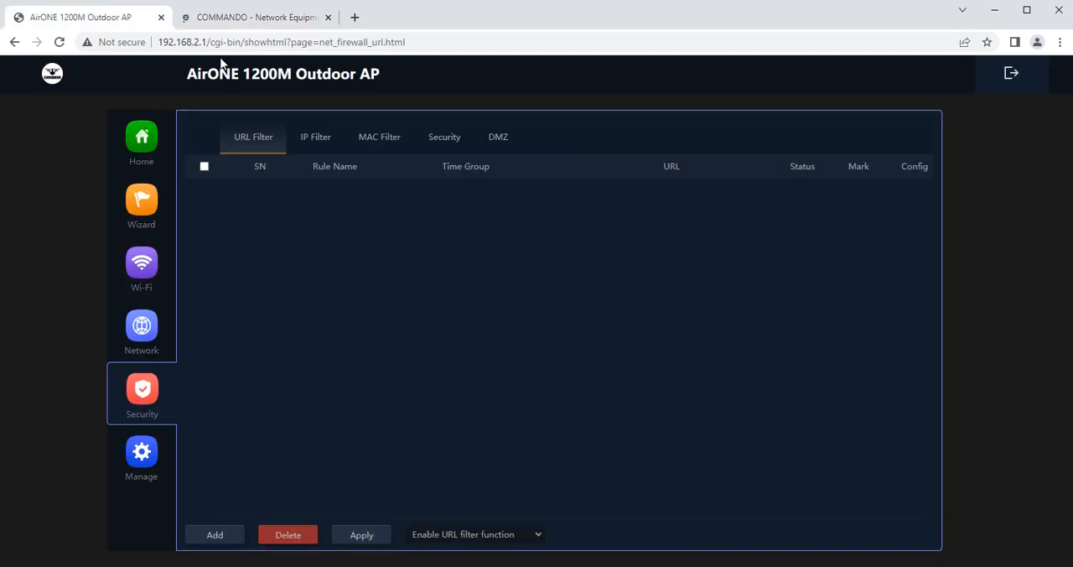
pyautogui.click(249, 19)
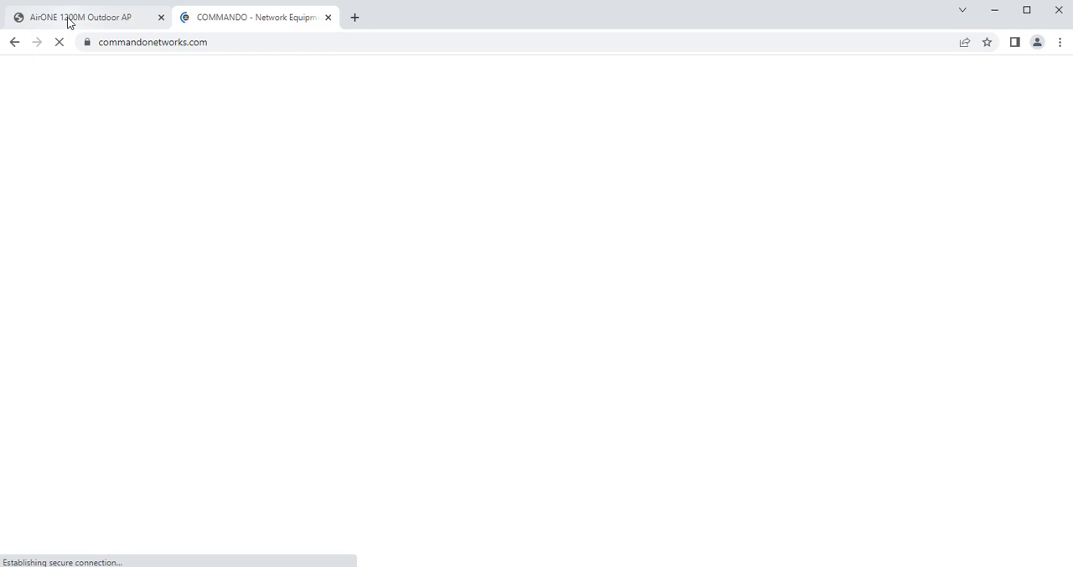
pyautogui.click(69, 22)
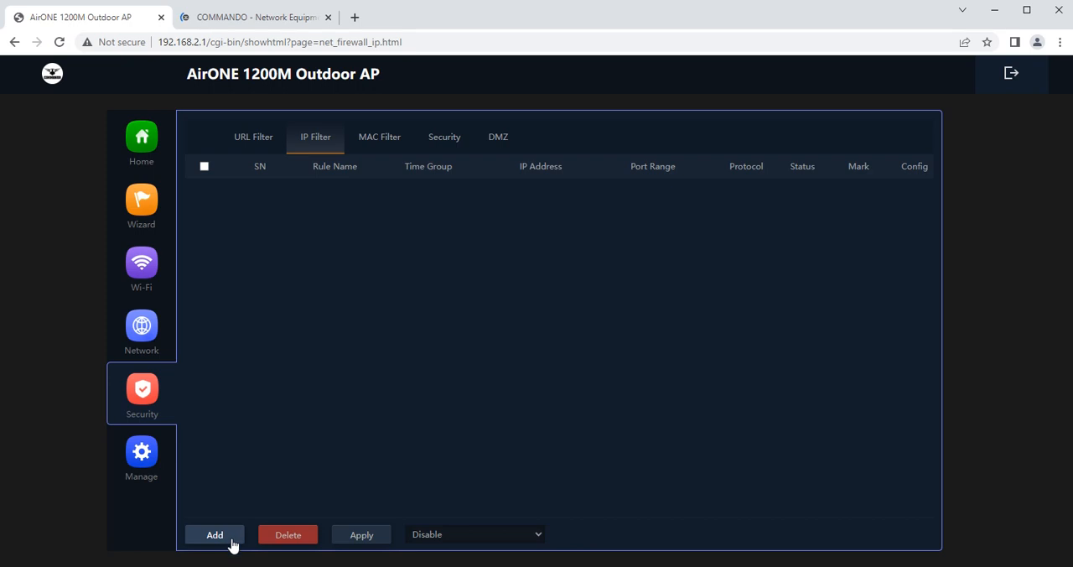
# Start an IP filter rule named 1 and examine its time group and IP group choices.
pyautogui.click(233, 543)
pyautogui.click(463, 224)
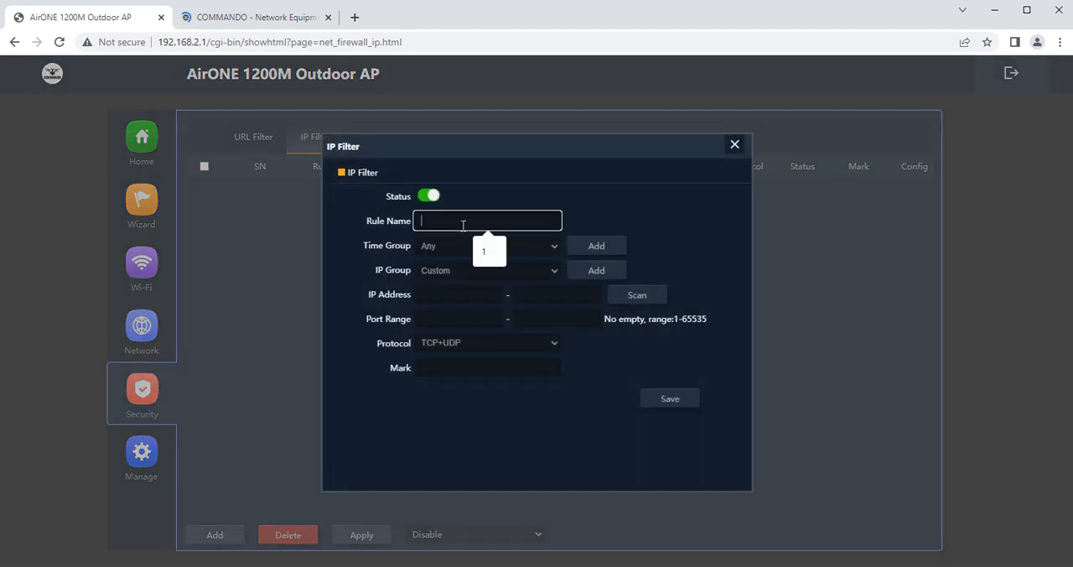
pyautogui.click(482, 252)
pyautogui.click(482, 247)
pyautogui.click(481, 245)
pyautogui.click(467, 269)
pyautogui.click(468, 269)
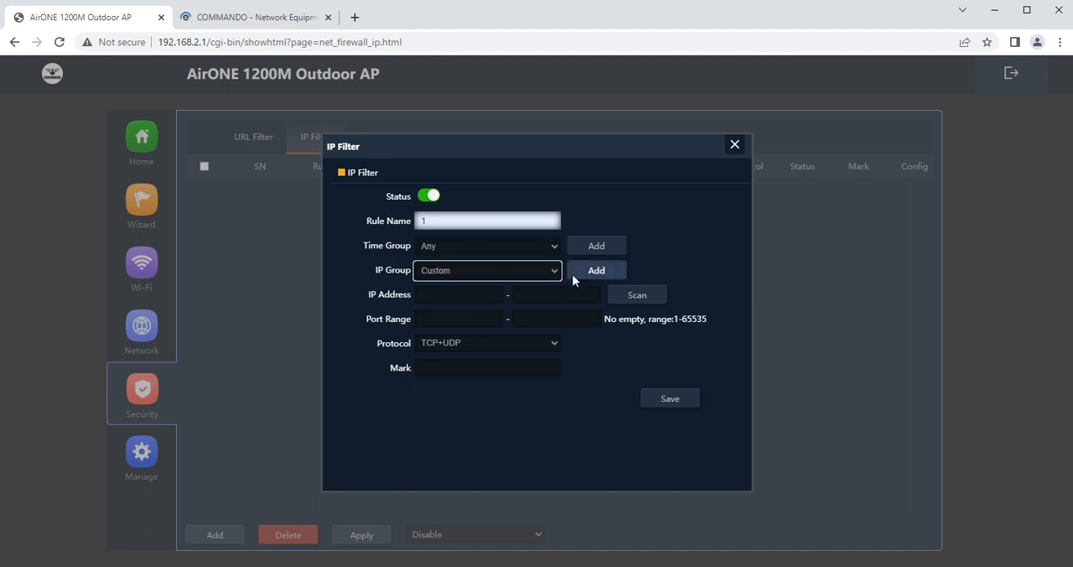
# Go from the IP filter rule to IP group management and examine the form for adding a group.
pyautogui.click(586, 270)
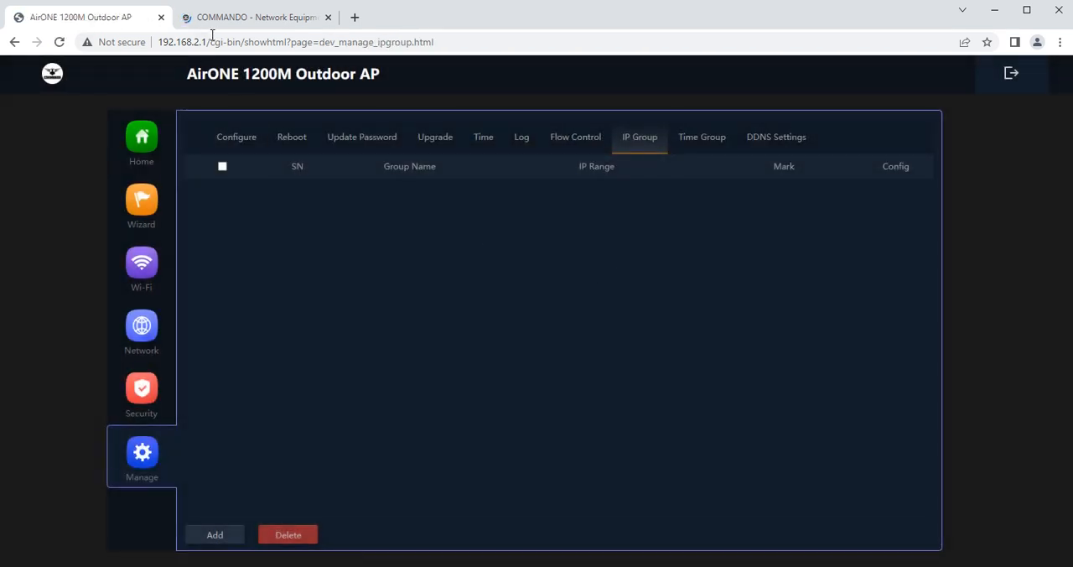
pyautogui.click(213, 534)
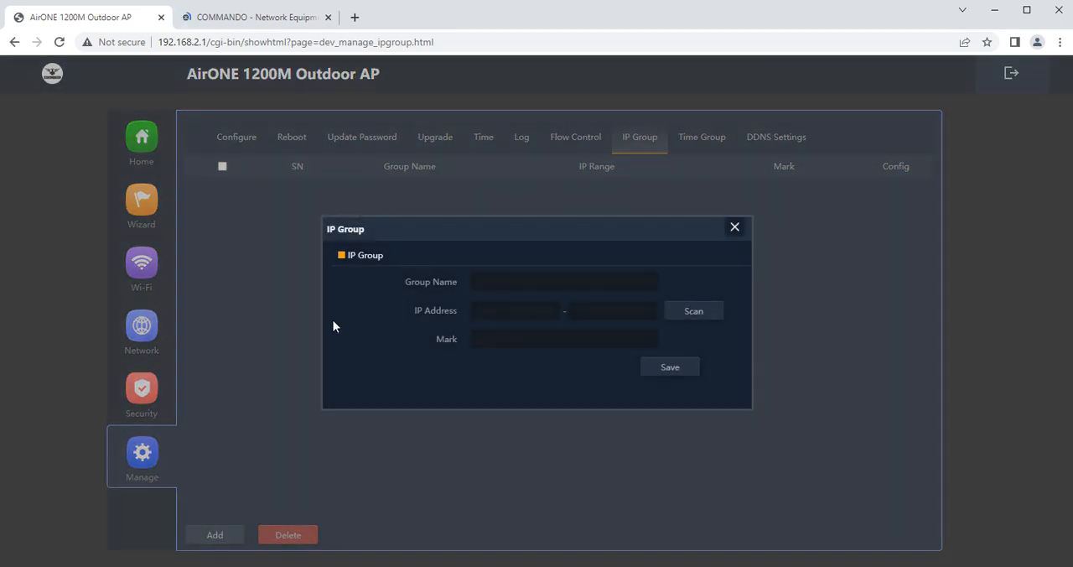
pyautogui.click(285, 339)
# Start a new IP filter rule covering the custom address range 192.168.2.201 to 192.168.2.220.
pyautogui.click(150, 395)
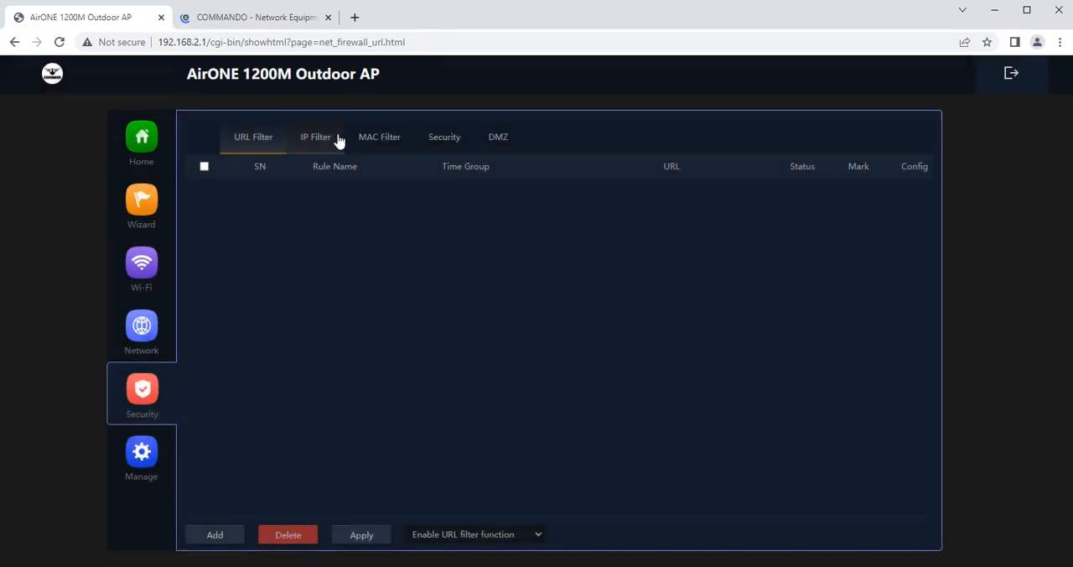
pyautogui.click(340, 139)
pyautogui.click(215, 533)
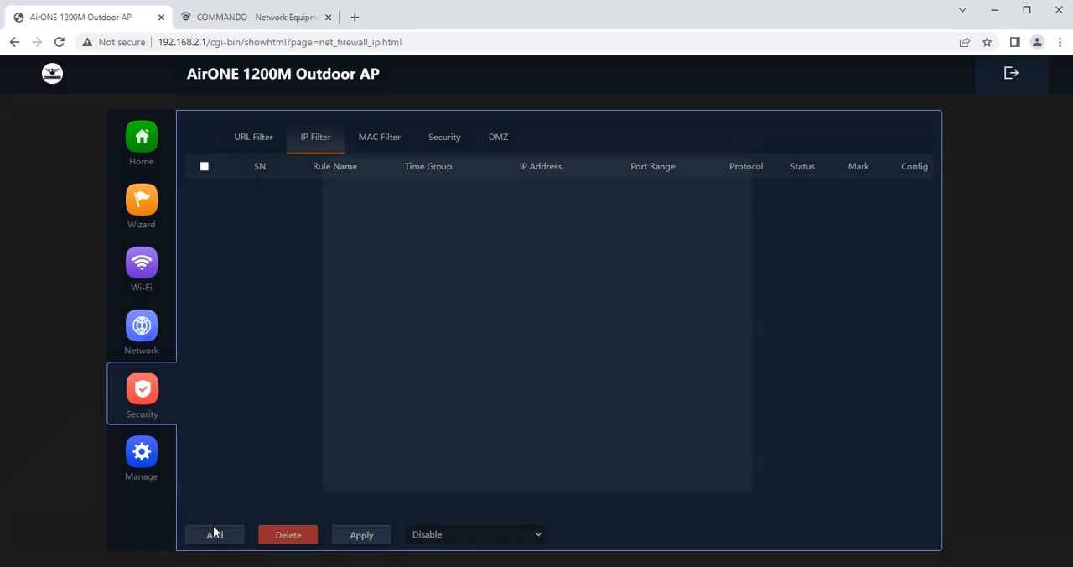
pyautogui.click(448, 295)
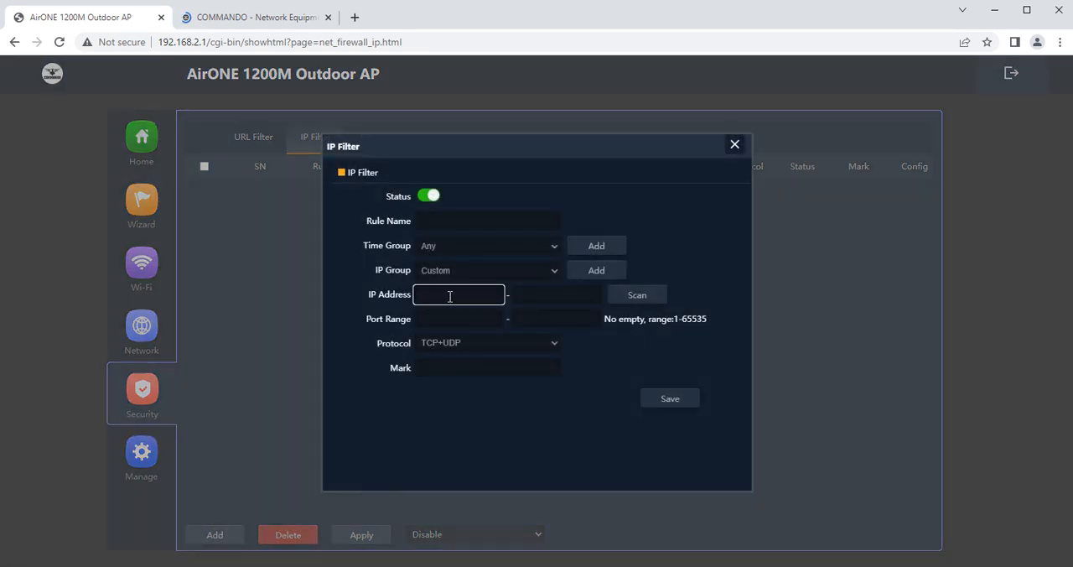
pyautogui.write('192.168.2.201')
pyautogui.click(570, 294)
pyautogui.write('192.16')
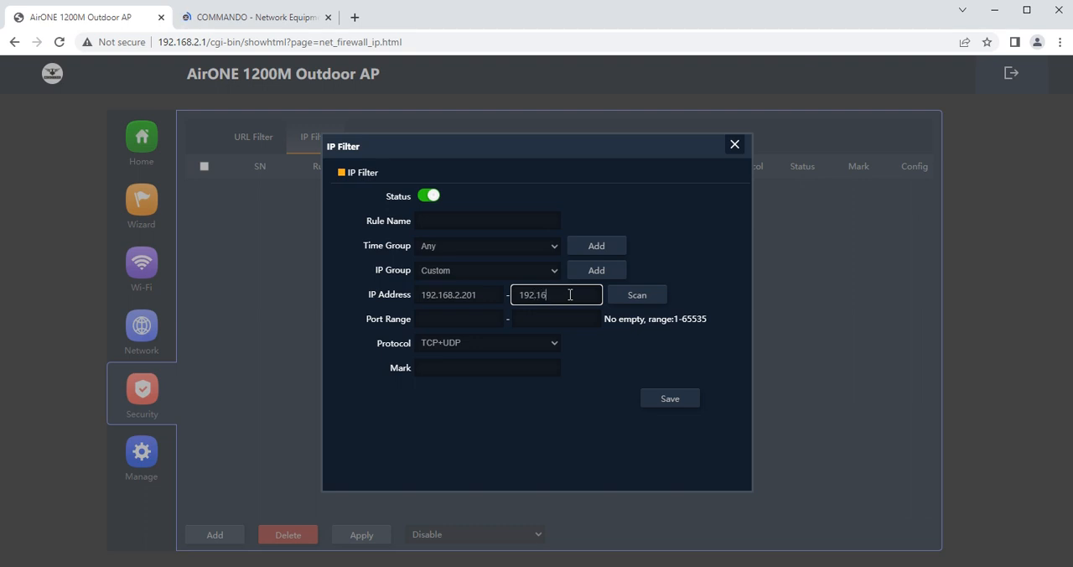
pyautogui.write('8.2.220')
# Name the IP filter rule 1, set its port range to 1-1025 and save it.
pyautogui.click(485, 322)
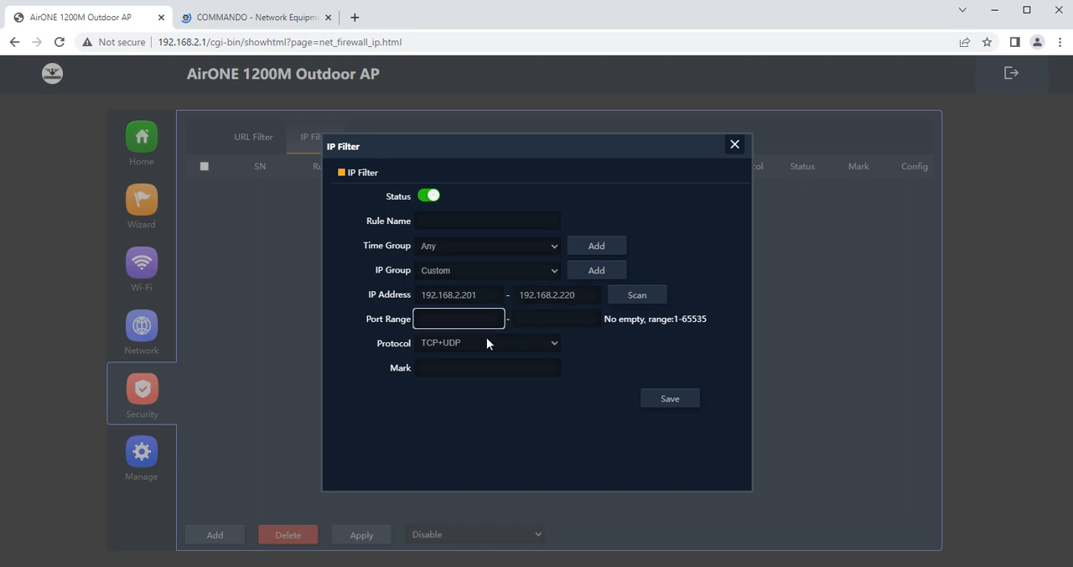
pyautogui.click(489, 369)
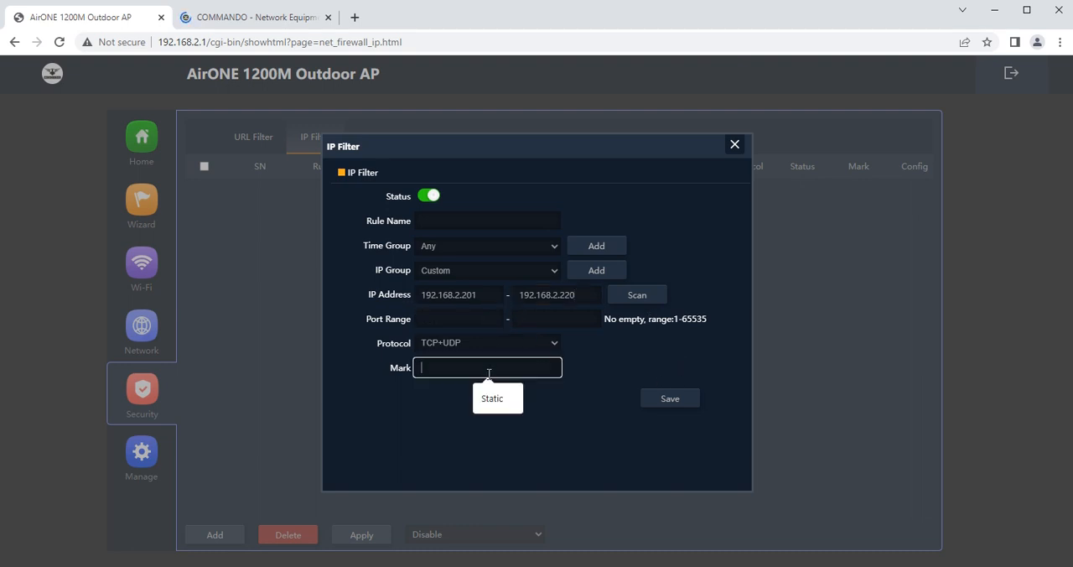
pyautogui.click(440, 220)
pyautogui.click(667, 395)
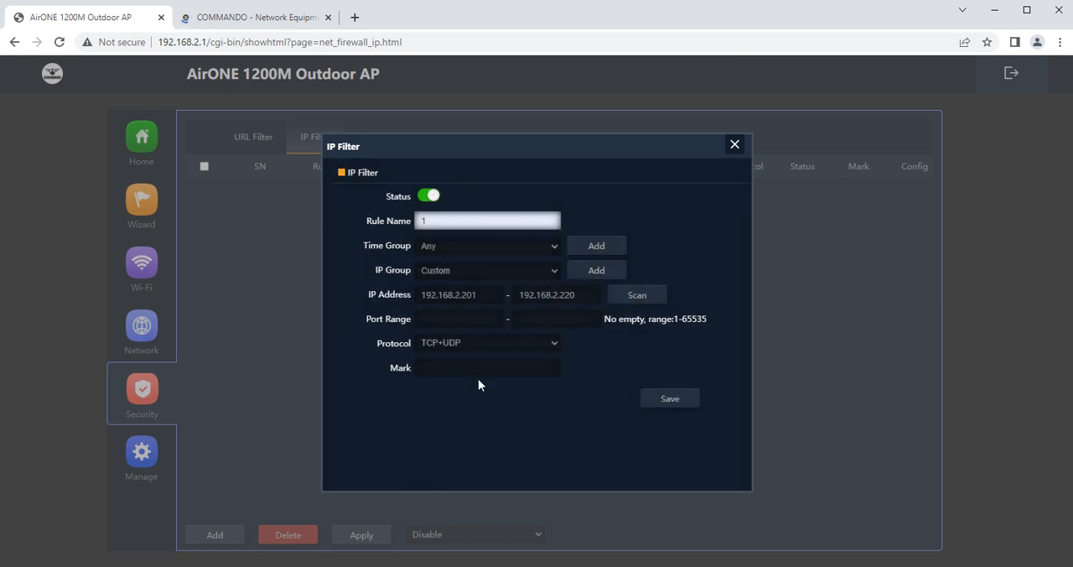
pyautogui.click(476, 321)
pyautogui.write('1')
pyautogui.click(545, 319)
pyautogui.write('1025')
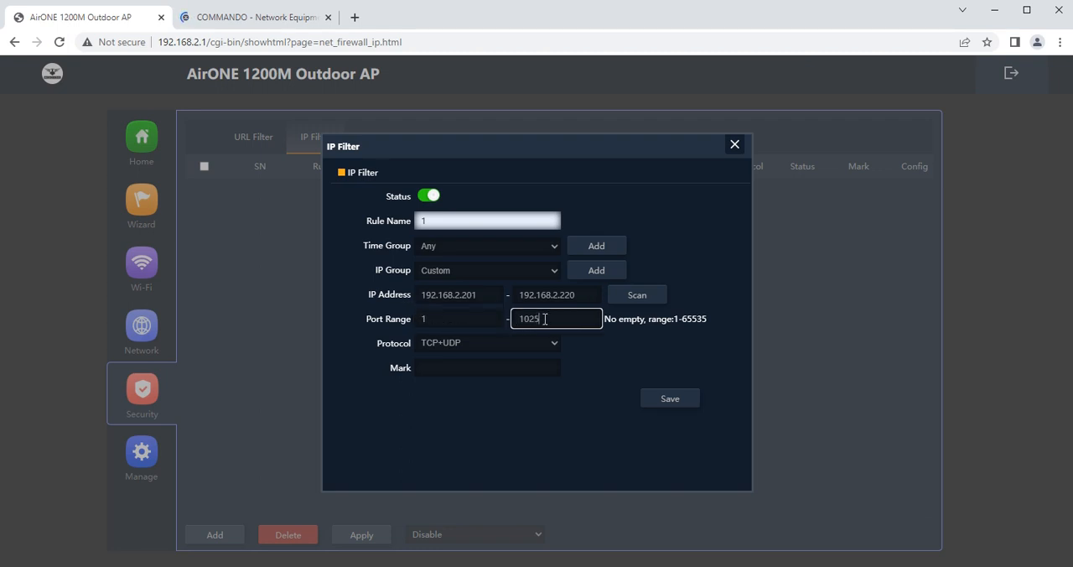
pyautogui.click(683, 398)
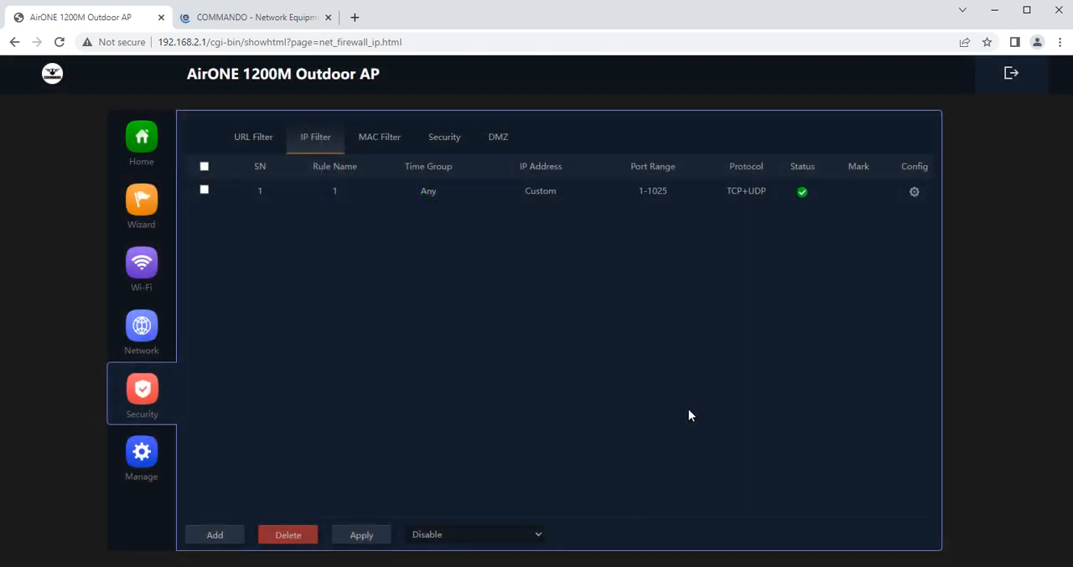
# Set the IP filter list's access mode to Deny Access.
pyautogui.click(449, 534)
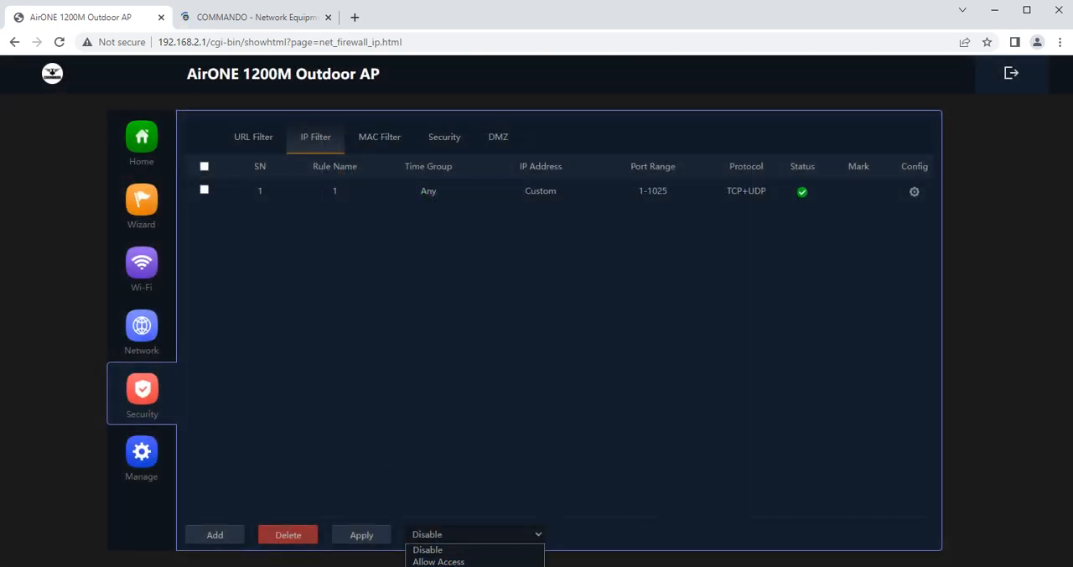
pyautogui.click(586, 505)
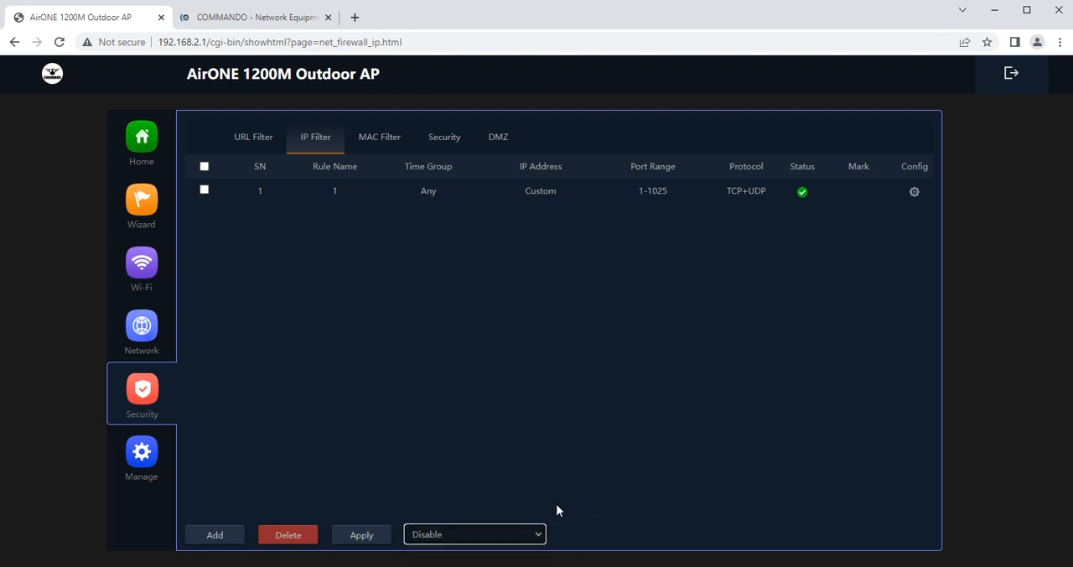
pyautogui.click(523, 532)
pyautogui.click(494, 566)
pyautogui.click(260, 18)
pyautogui.click(92, 16)
# Add and save a MAC filter rule named 10 for the scanned station at 192.168.2.238.
pyautogui.click(387, 140)
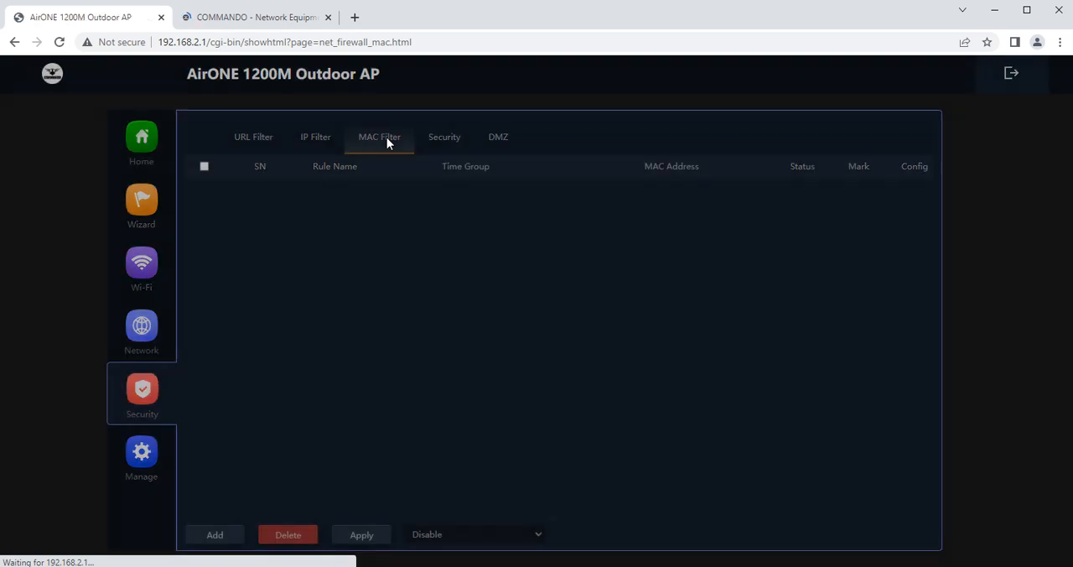
pyautogui.click(223, 532)
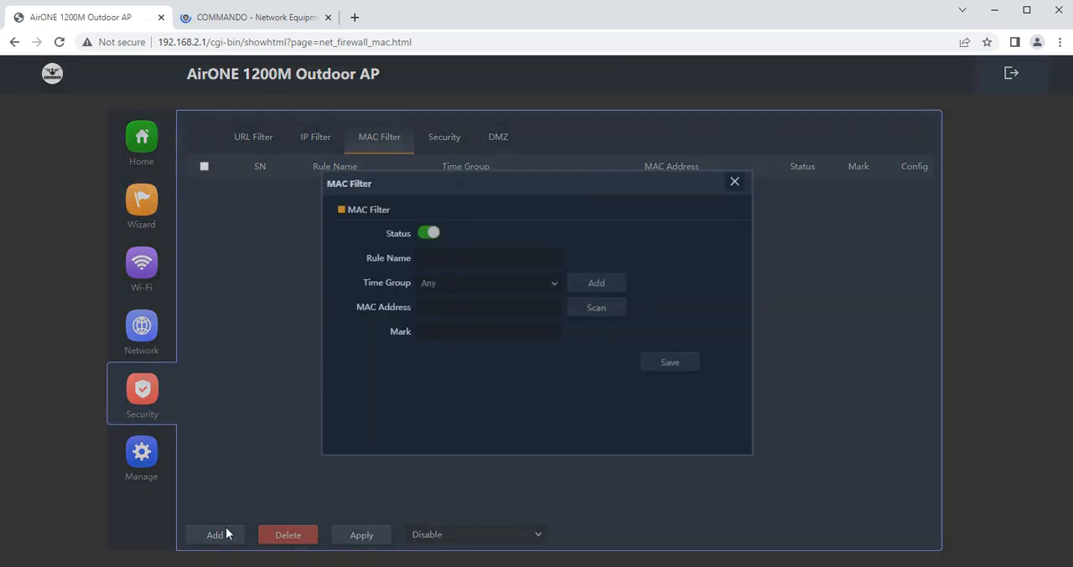
pyautogui.click(468, 258)
pyautogui.click(434, 310)
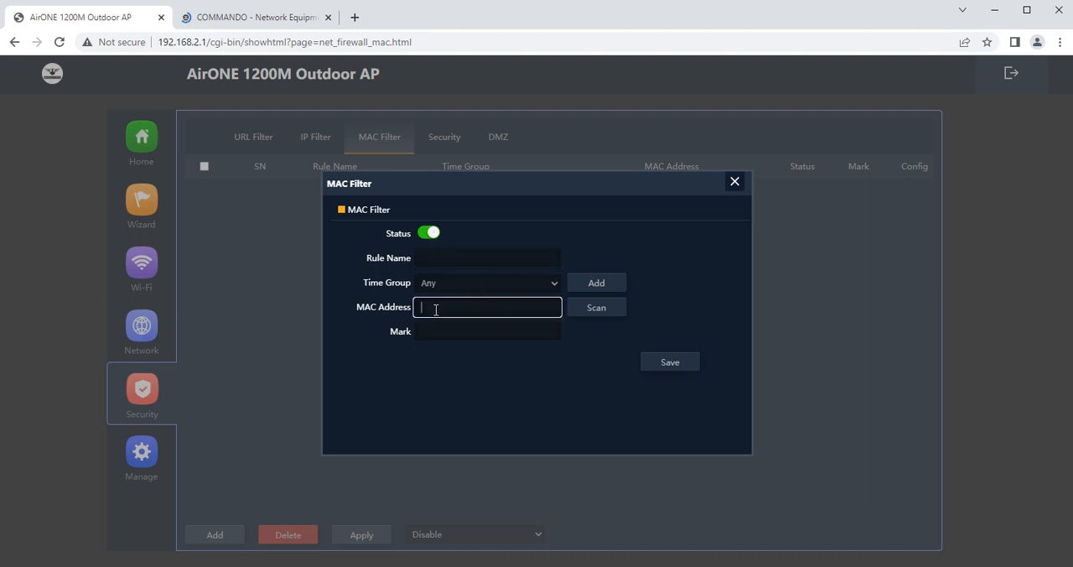
pyautogui.click(594, 310)
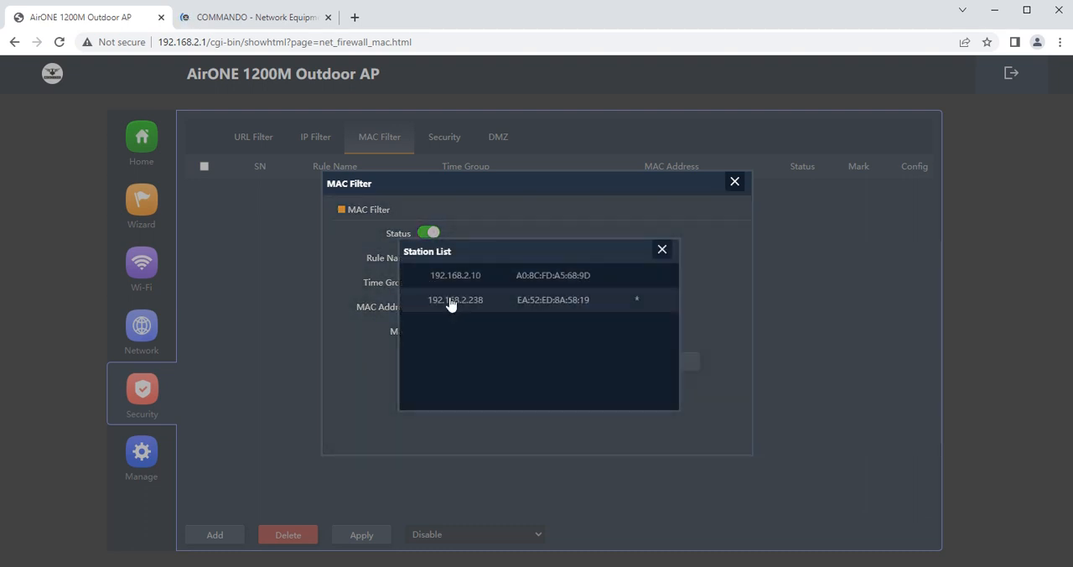
pyautogui.click(453, 300)
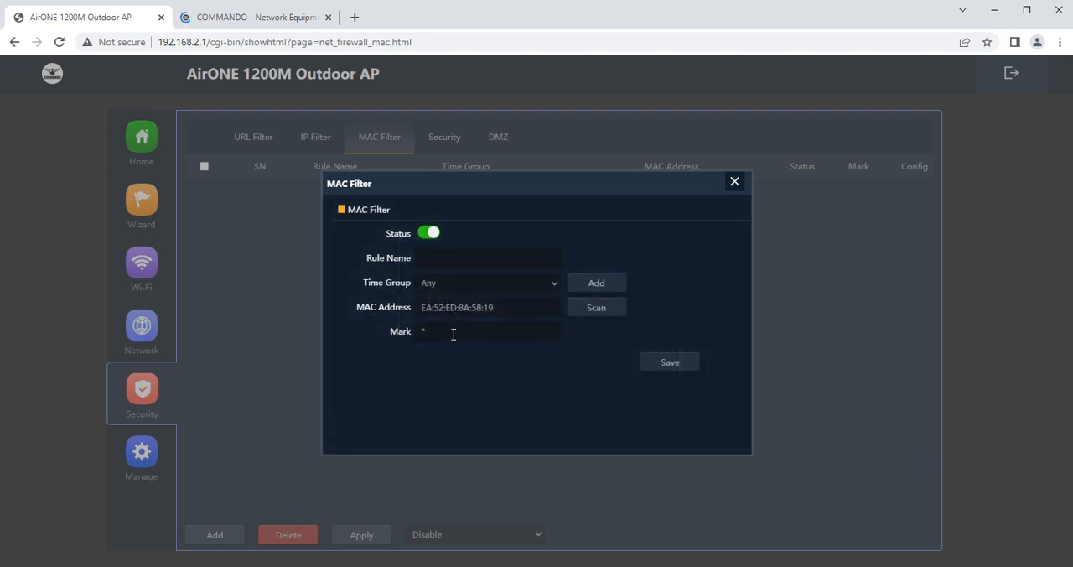
pyautogui.click(456, 259)
pyautogui.write('10')
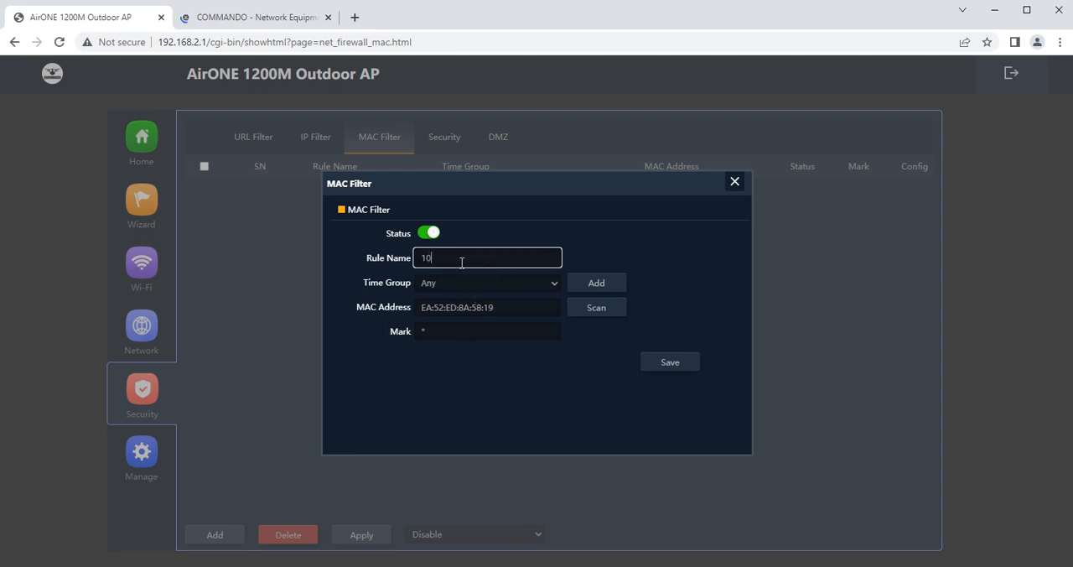
pyautogui.click(467, 401)
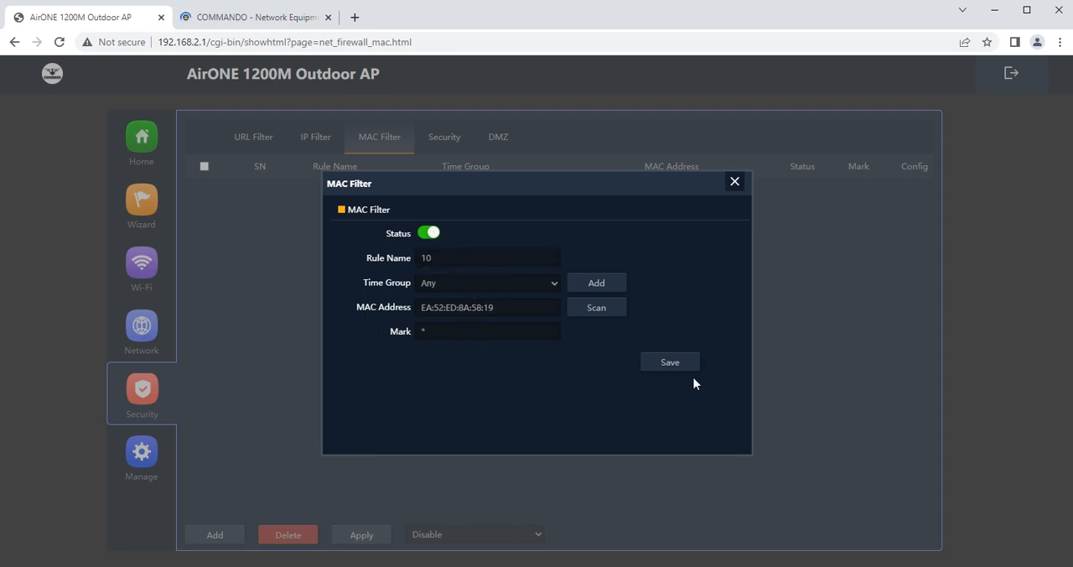
pyautogui.click(673, 361)
# Set the MAC filter list's access mode to Deny Access.
pyautogui.click(437, 536)
pyautogui.click(444, 565)
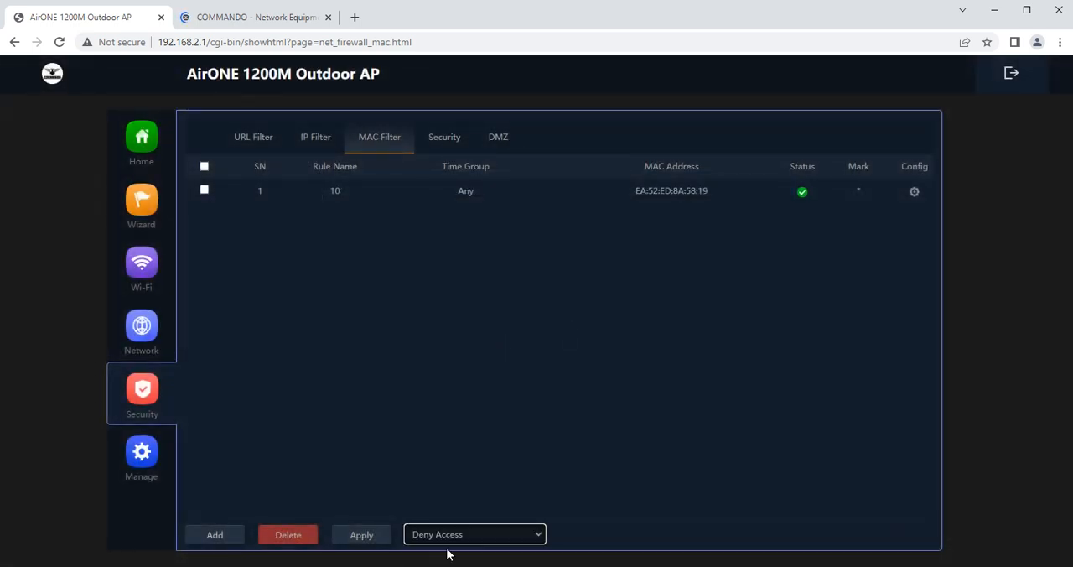
pyautogui.click(450, 540)
pyautogui.click(455, 536)
pyautogui.click(455, 537)
pyautogui.click(438, 562)
# Start a port mapping rule named commando with the scanned station 192.168.2.238 as its LAN IP.
pyautogui.click(445, 140)
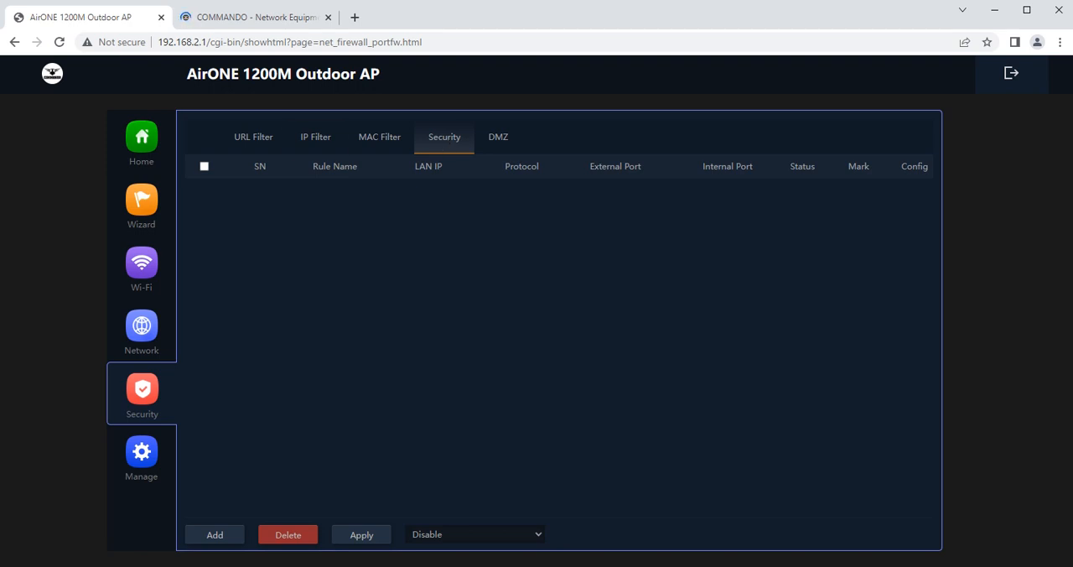
pyautogui.click(205, 531)
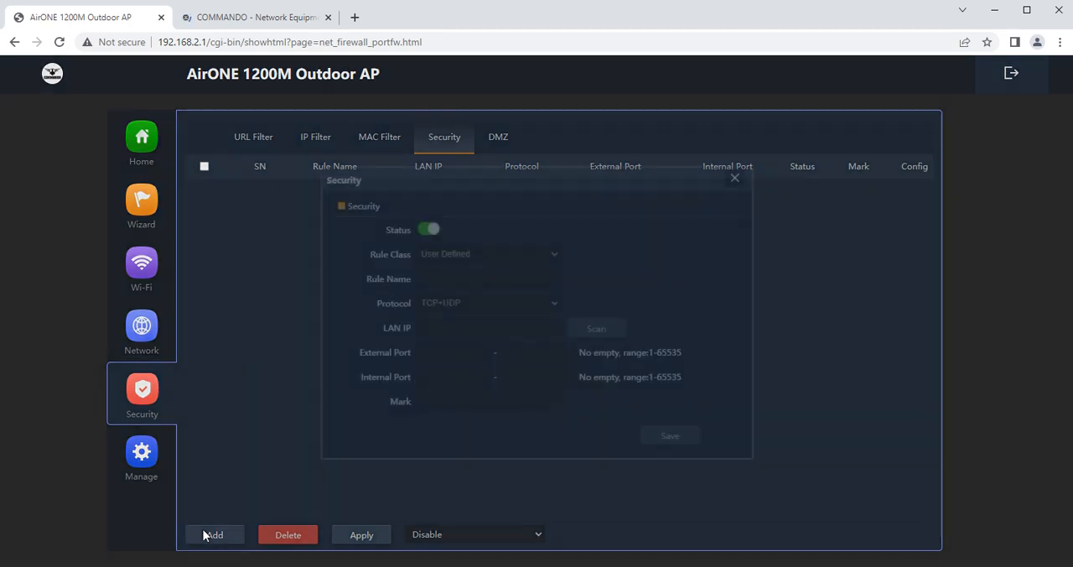
pyautogui.click(463, 284)
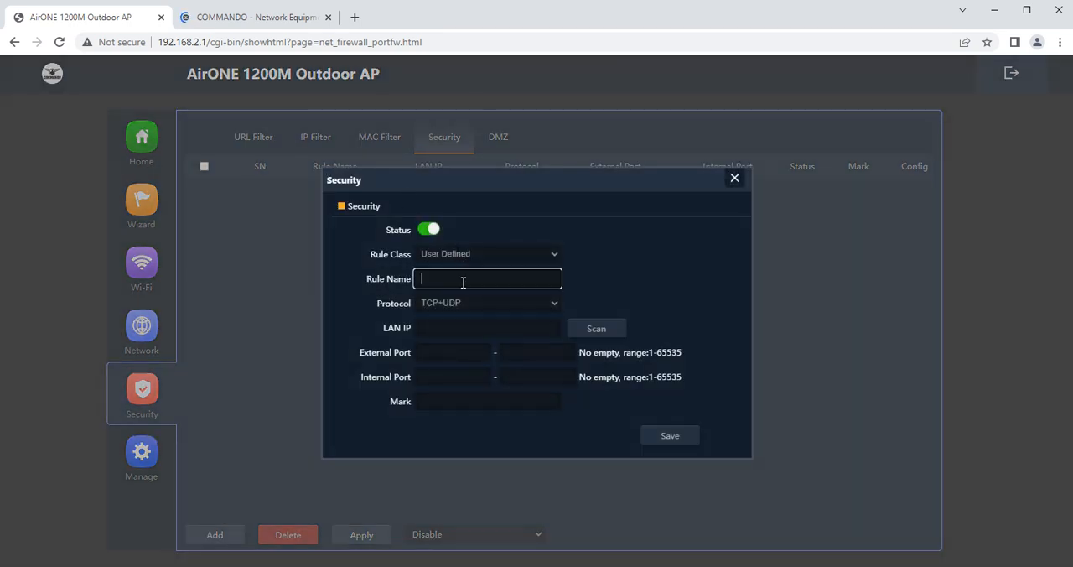
pyautogui.write('commando')
pyautogui.click(466, 325)
pyautogui.click(590, 327)
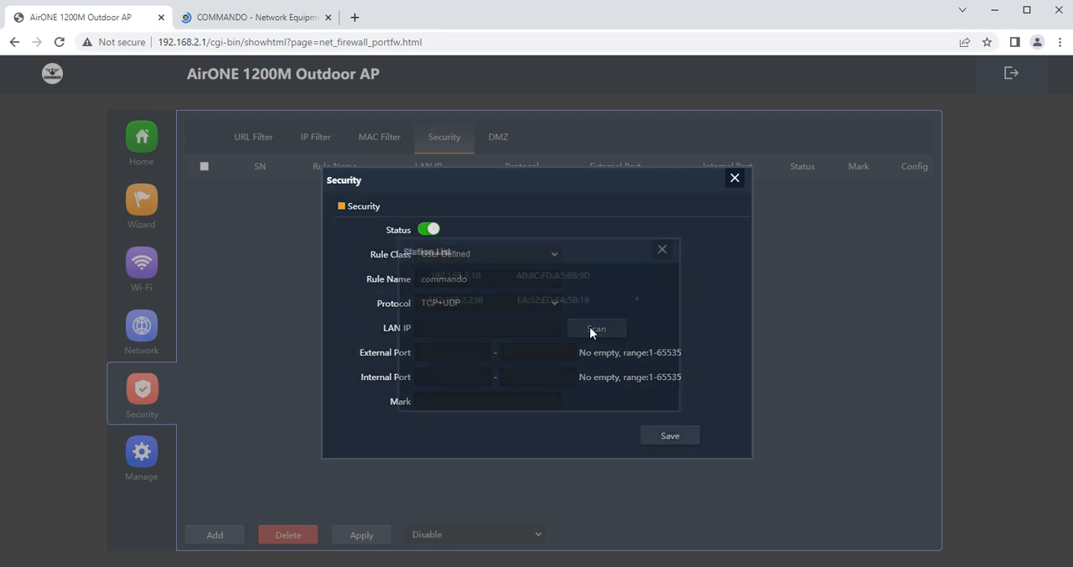
pyautogui.doubleClick(491, 305)
pyautogui.click(444, 307)
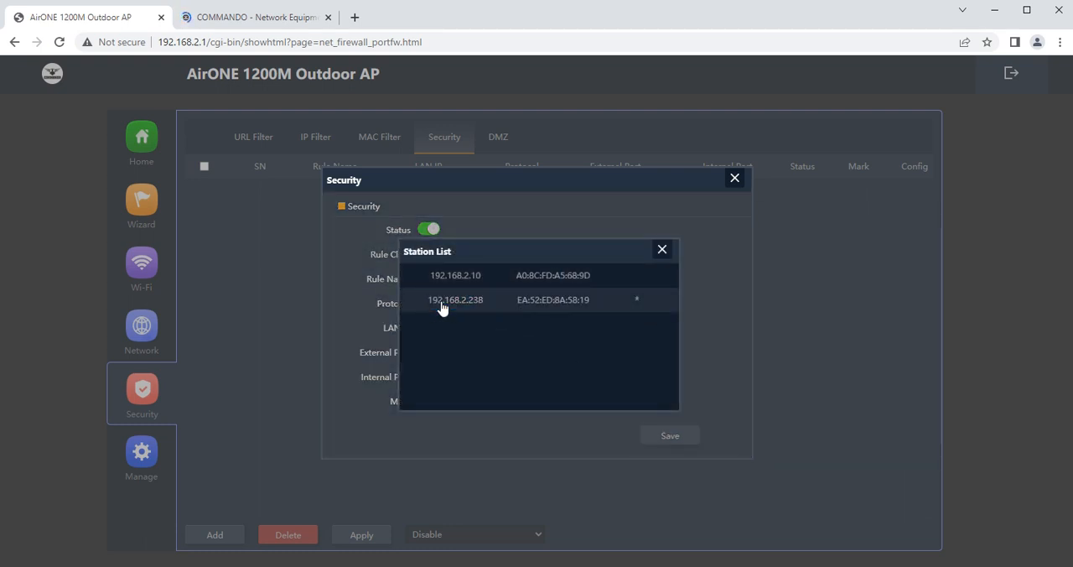
# Set the commando rule's external port range to 1-65000 and its internal port range to 22-23.
pyautogui.click(470, 356)
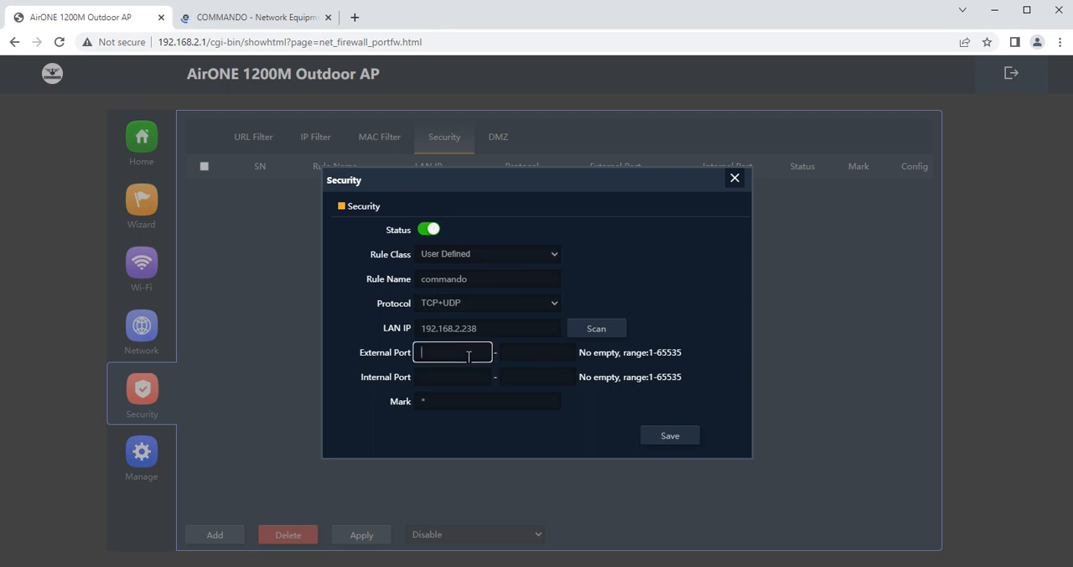
pyautogui.write('1')
pyautogui.click(540, 352)
pyautogui.write('65000')
pyautogui.click(462, 382)
pyautogui.write('22')
pyautogui.click(539, 376)
pyautogui.write('2')
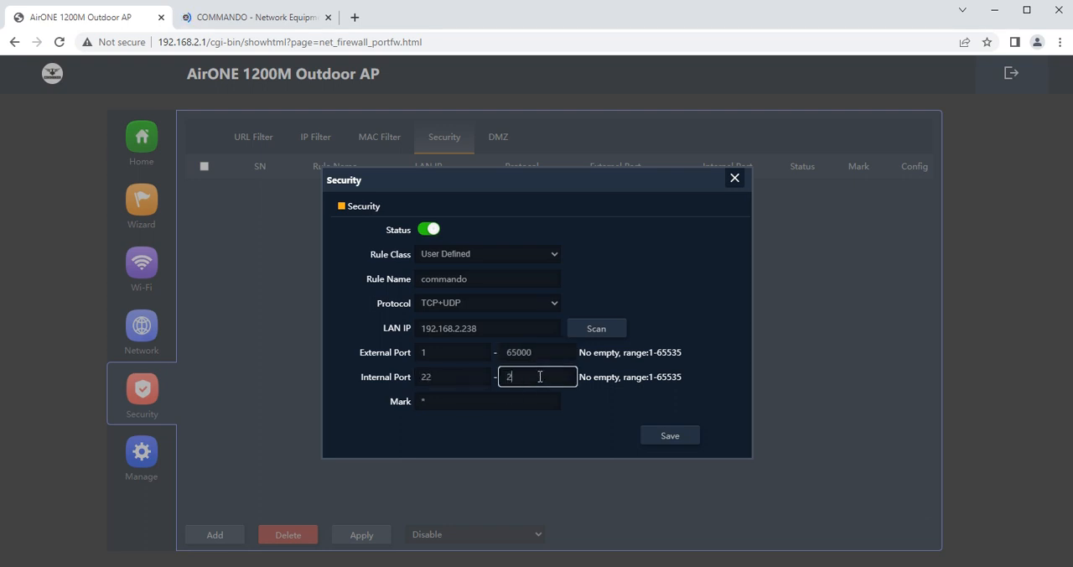
pyautogui.write('3')
# Enter Deny as the commando rule's mark and save the rule.
pyautogui.click(481, 401)
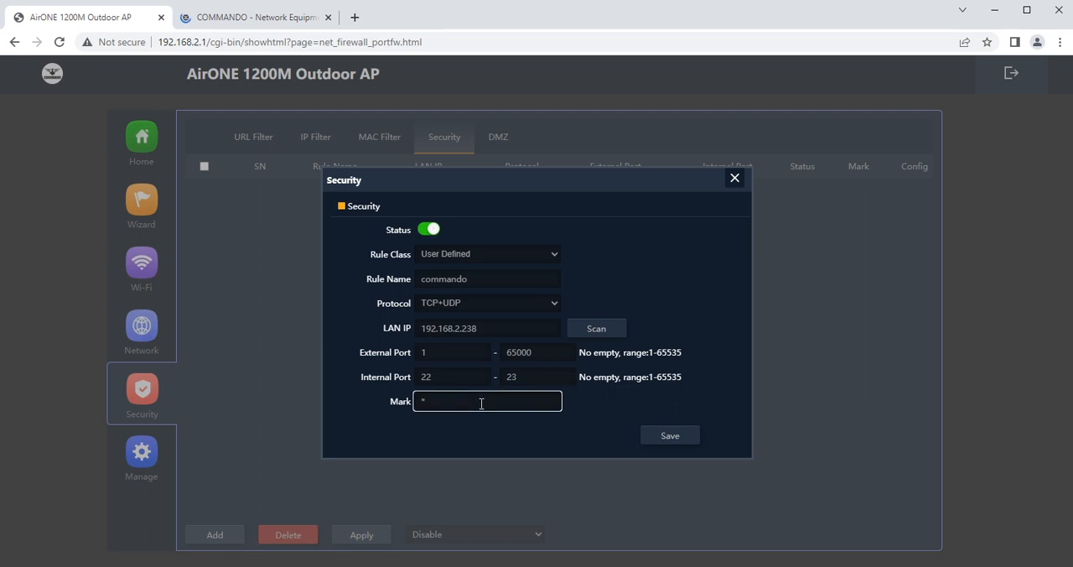
pyautogui.write('1')
pyautogui.write('Dr')
pyautogui.write('ny')
pyautogui.click(681, 435)
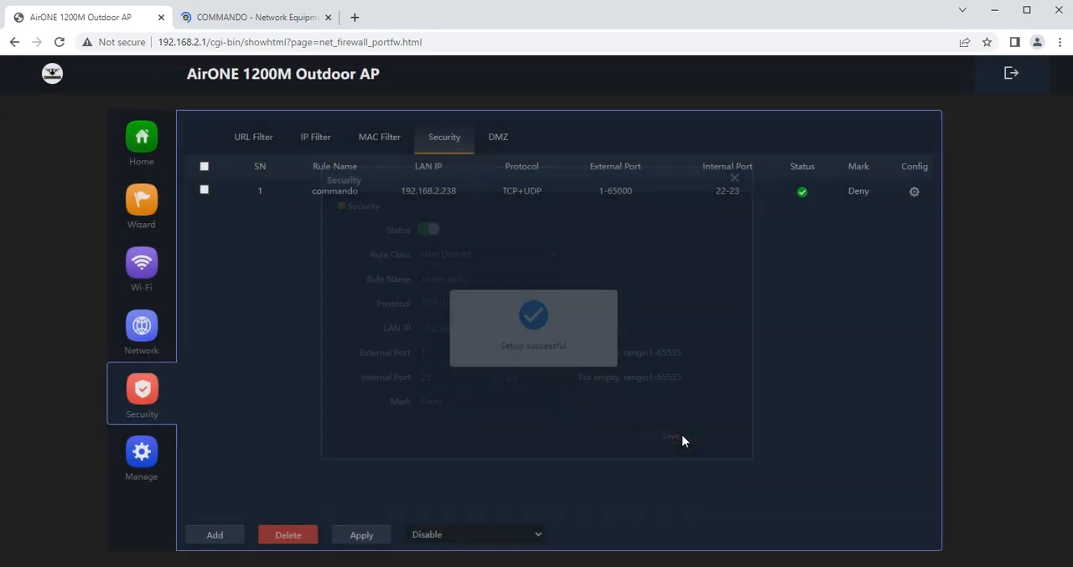
# Set the port mapping list's mode to Enable Port Mapping Function.
pyautogui.click(431, 535)
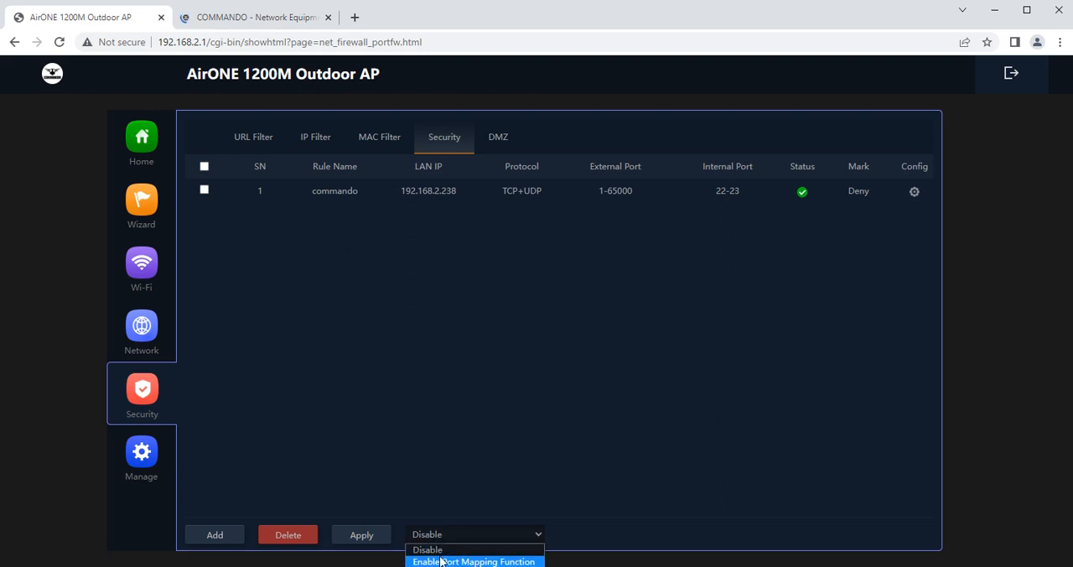
pyautogui.click(442, 561)
pyautogui.click(453, 534)
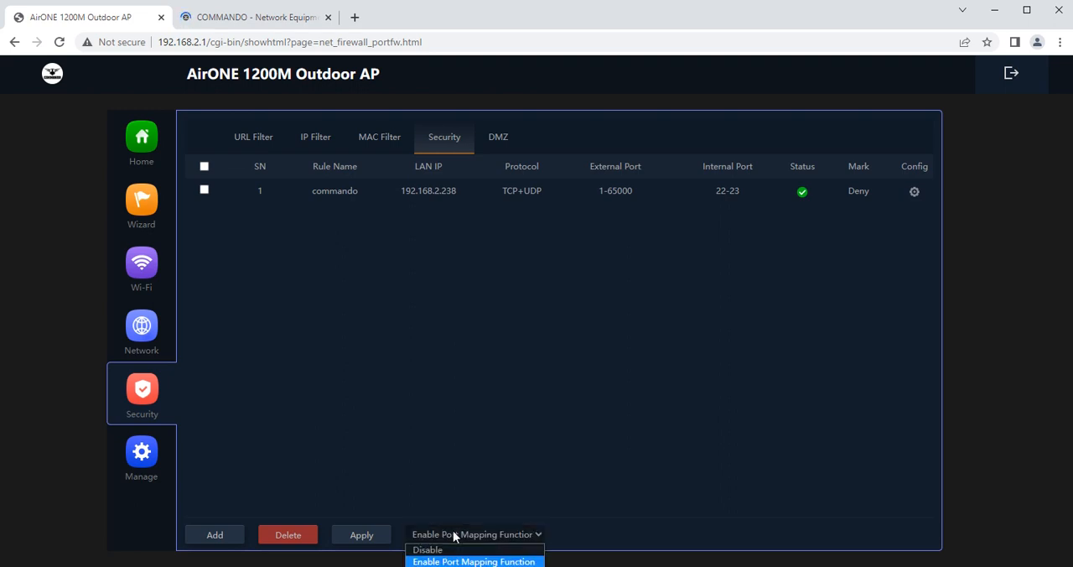
pyautogui.click(453, 561)
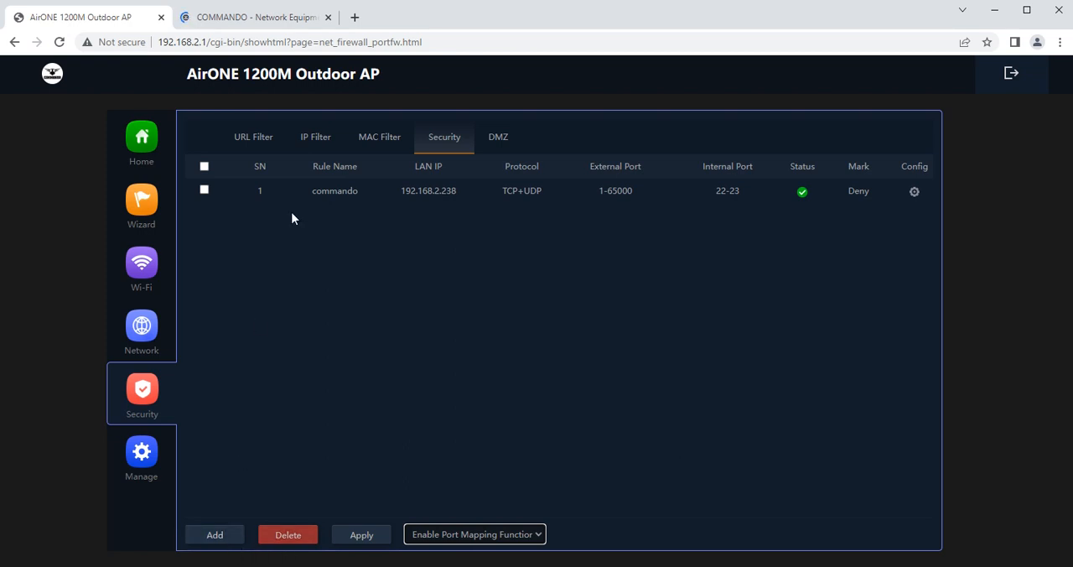
# Enable DMZ with the scanned station 192.168.2.238 as the DMZ host and apply the setting.
pyautogui.click(500, 138)
pyautogui.click(433, 194)
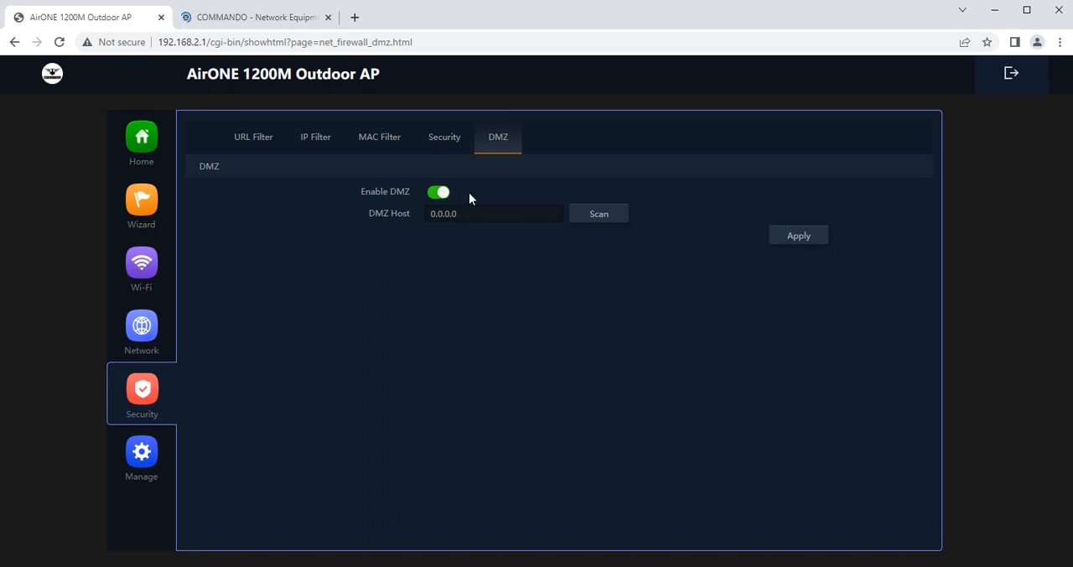
pyautogui.click(578, 216)
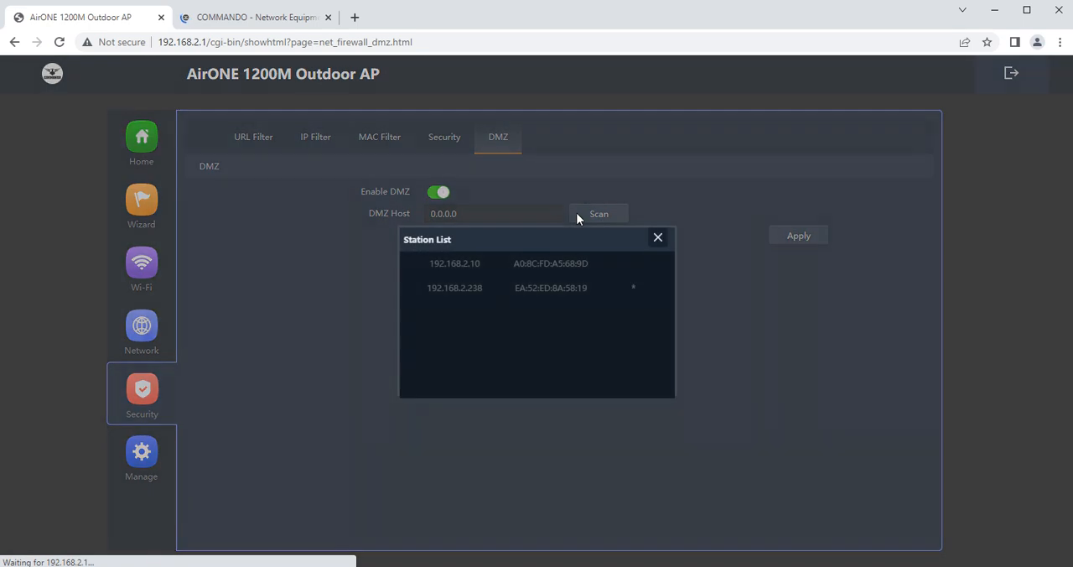
pyautogui.click(490, 290)
pyautogui.click(792, 237)
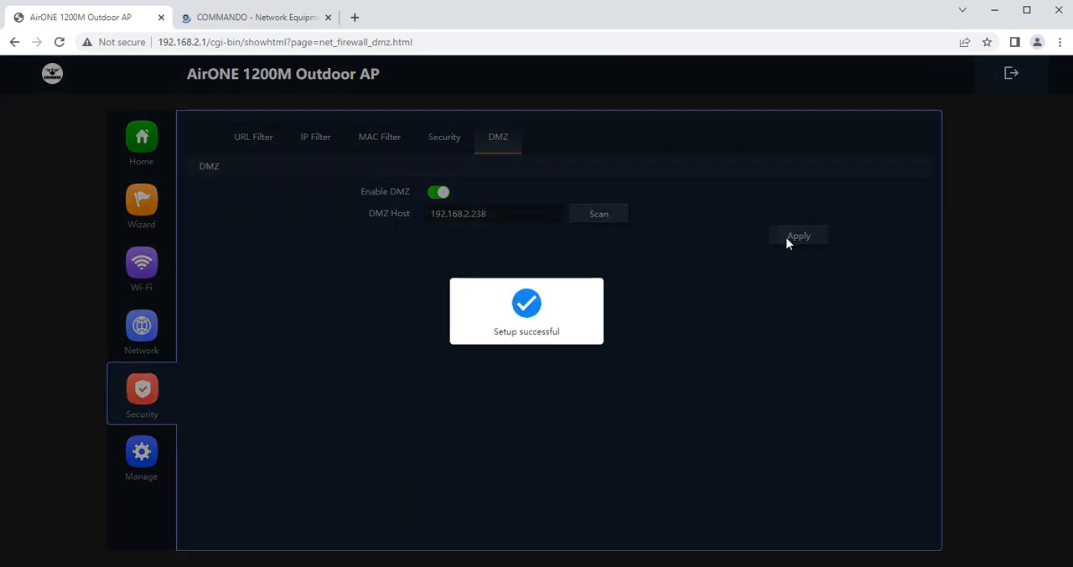
# Back up the device configuration to the computer, and check the file chooser for restoring a configuration without picking a file.
pyautogui.click(140, 455)
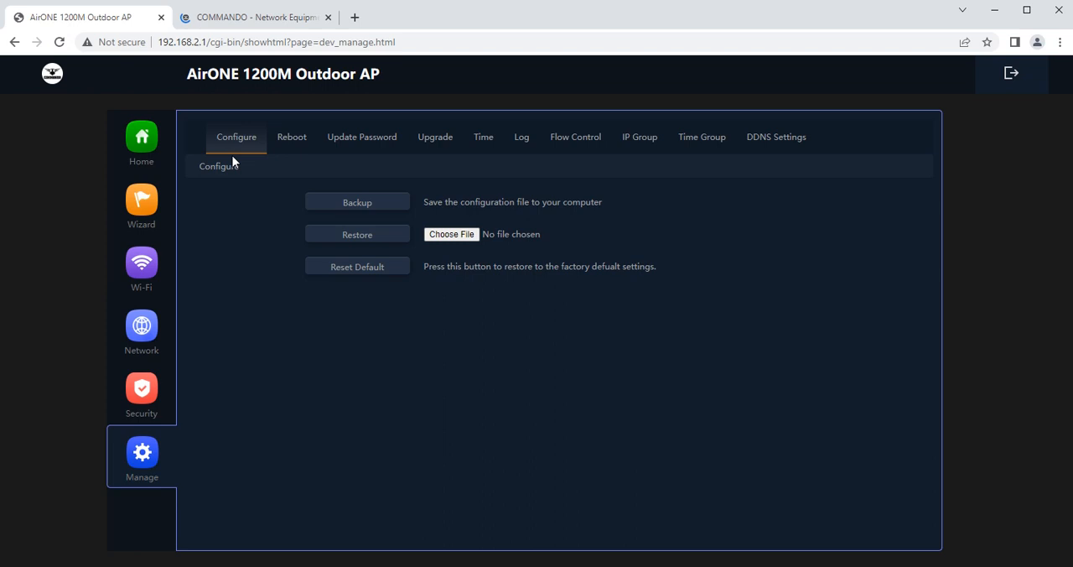
pyautogui.click(328, 17)
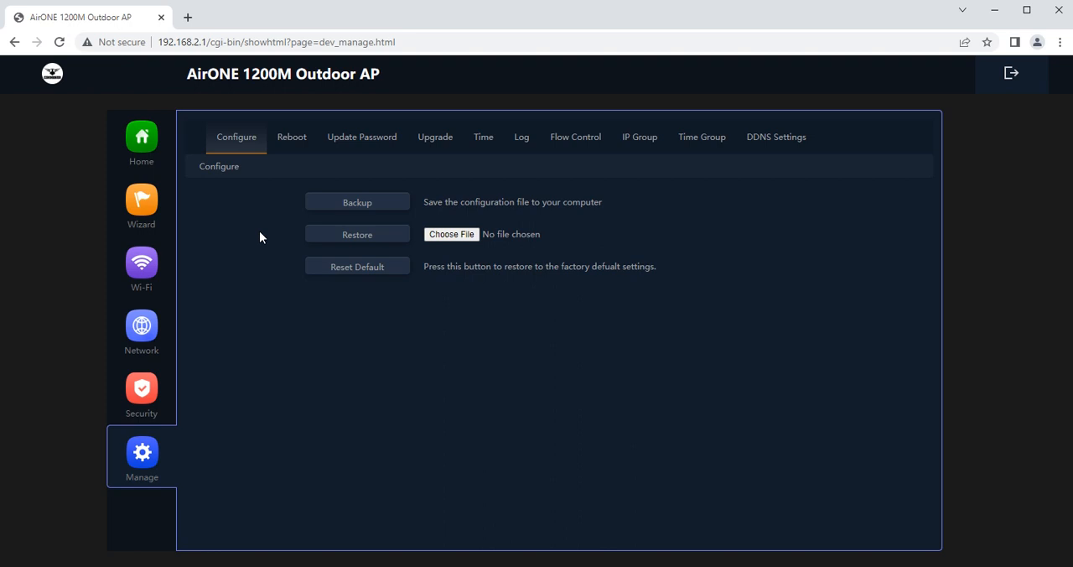
pyautogui.click(347, 205)
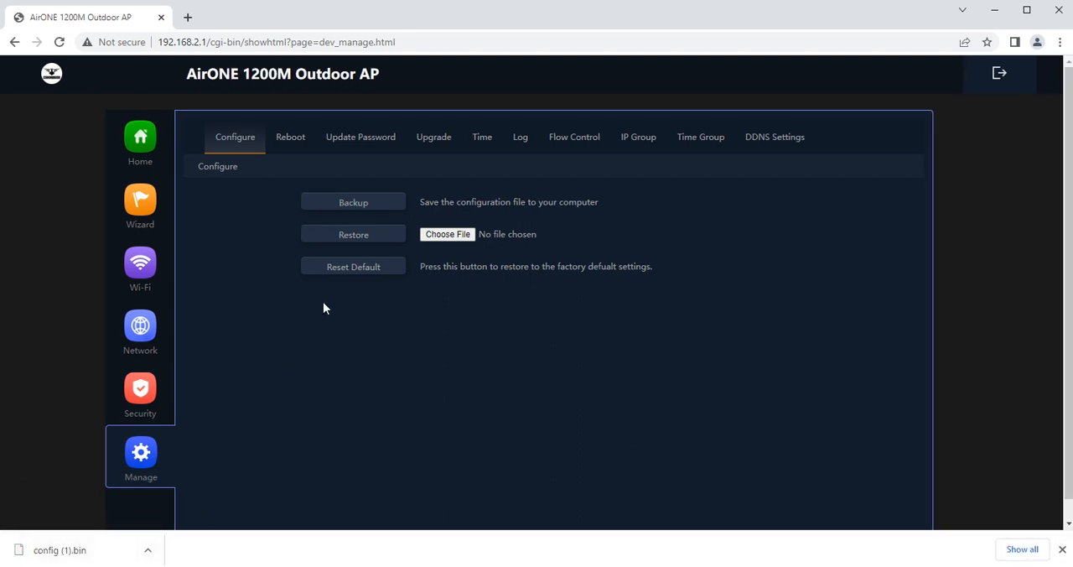
pyautogui.click(449, 234)
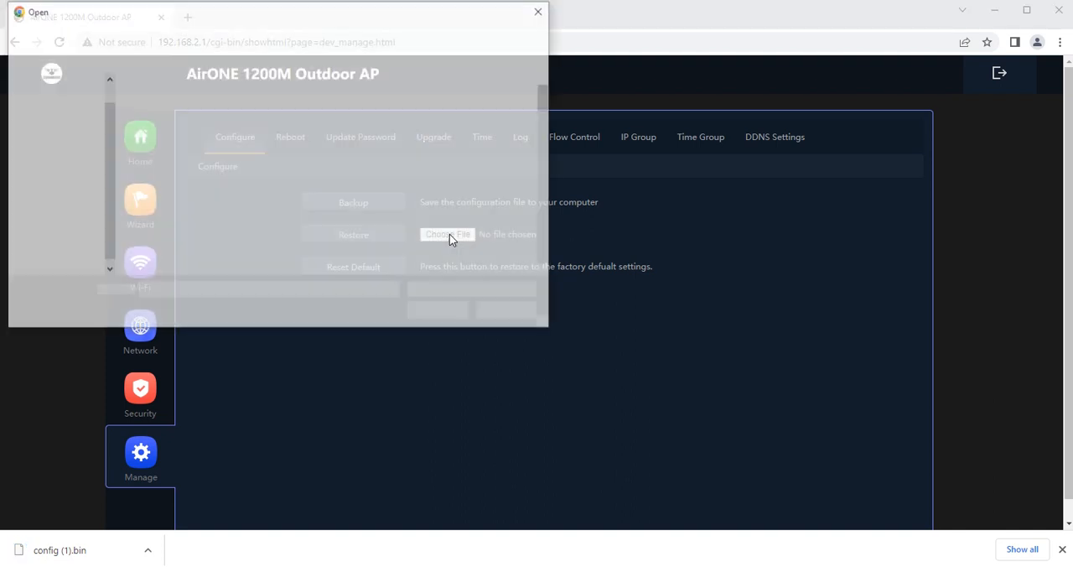
pyautogui.click(541, 9)
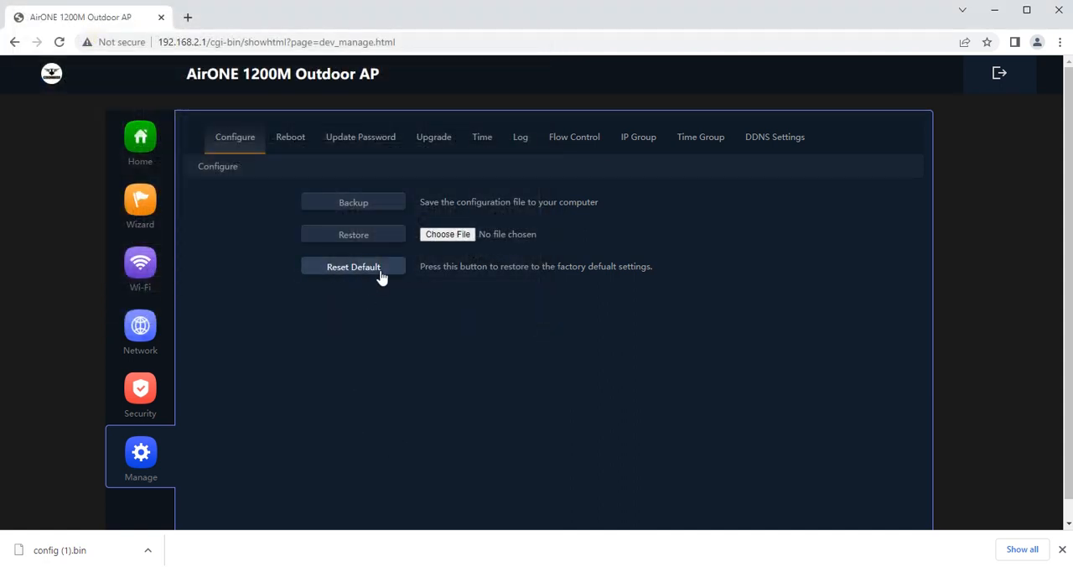
# Turn on timed reboot and view the day options for the reboot time.
pyautogui.click(296, 142)
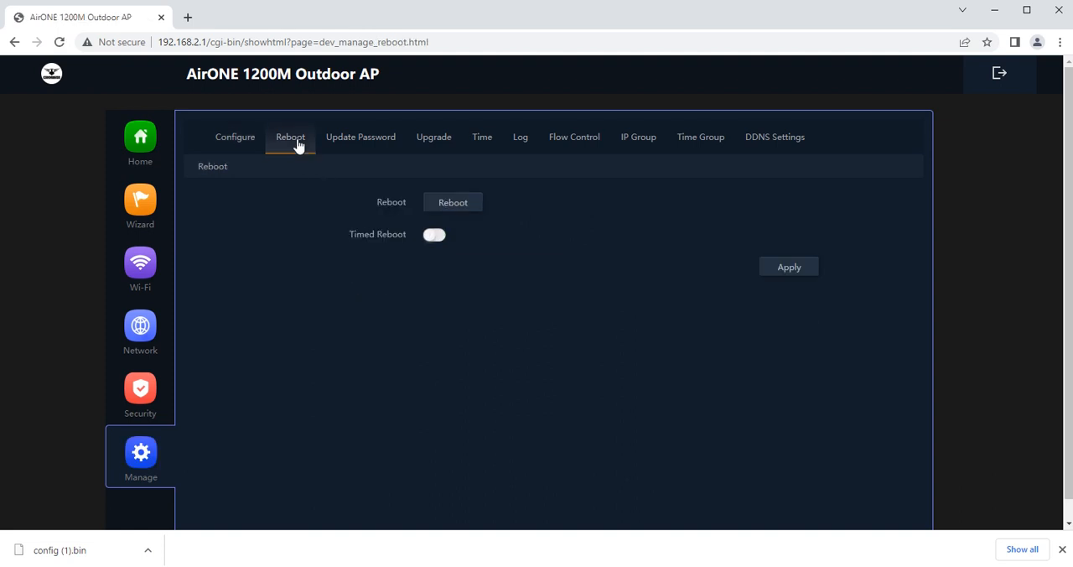
pyautogui.click(439, 236)
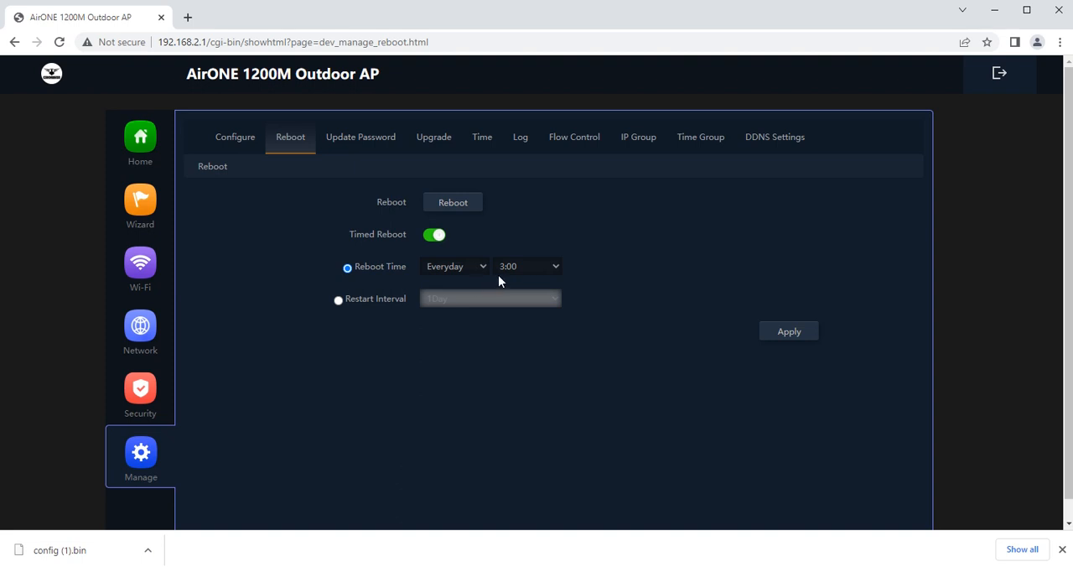
pyautogui.click(469, 267)
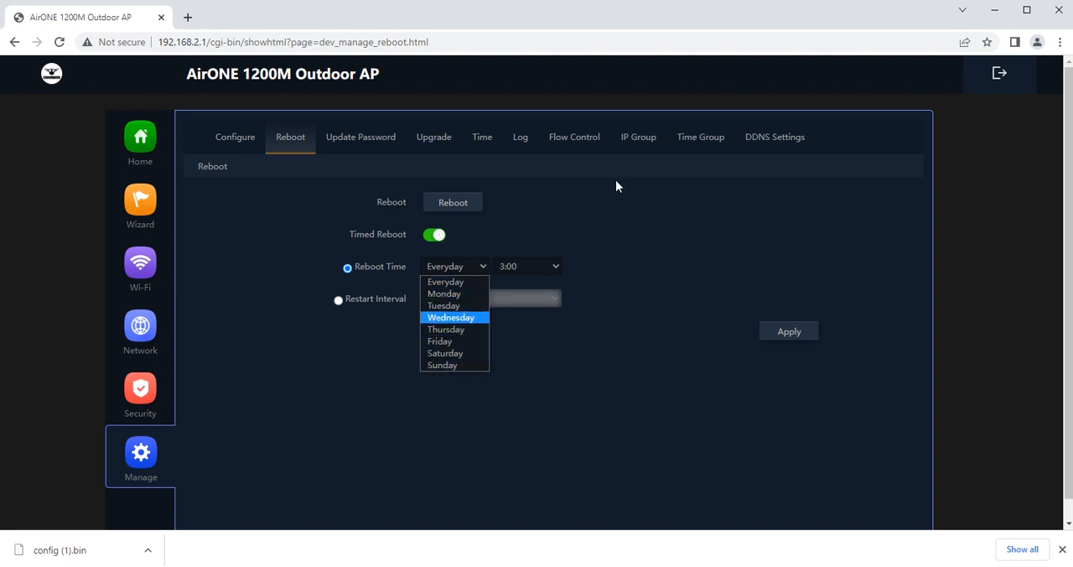
pyautogui.click(604, 209)
# Examine the fields for updating the login password, and view the firmware upgrade options.
pyautogui.click(383, 151)
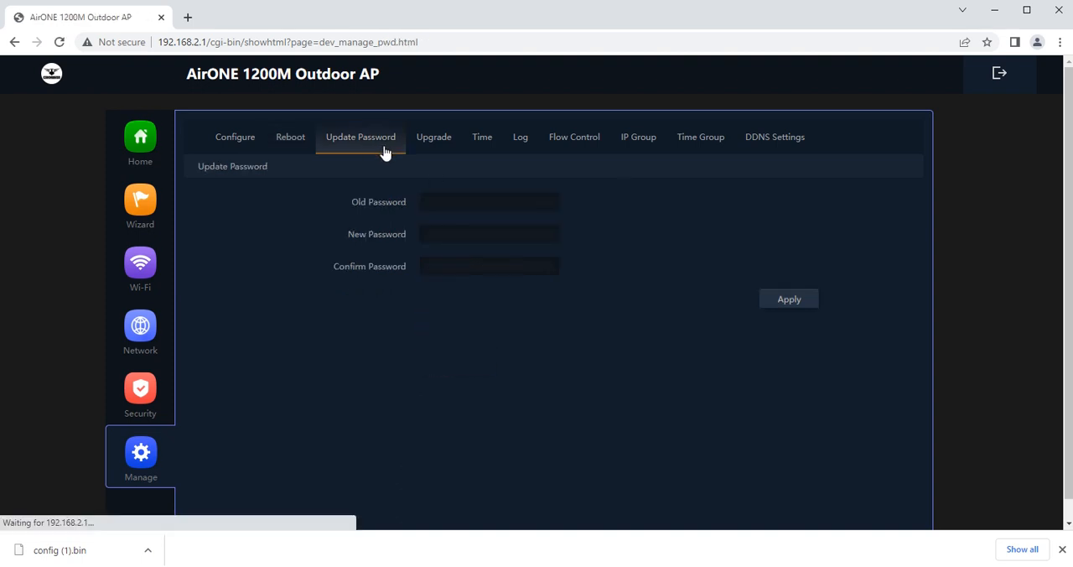
pyautogui.click(460, 201)
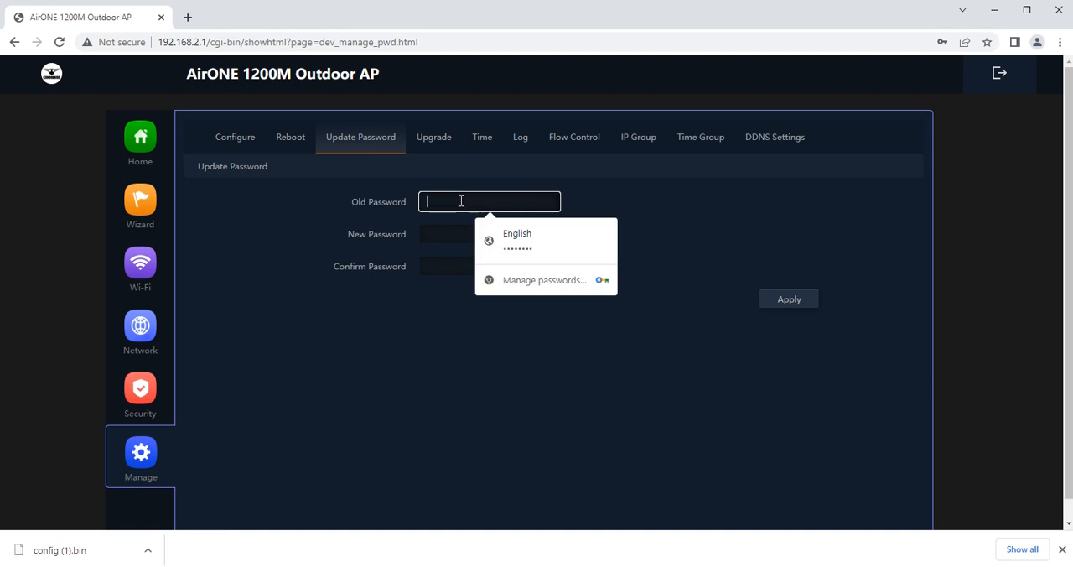
pyautogui.click(341, 318)
pyautogui.click(438, 264)
pyautogui.click(433, 140)
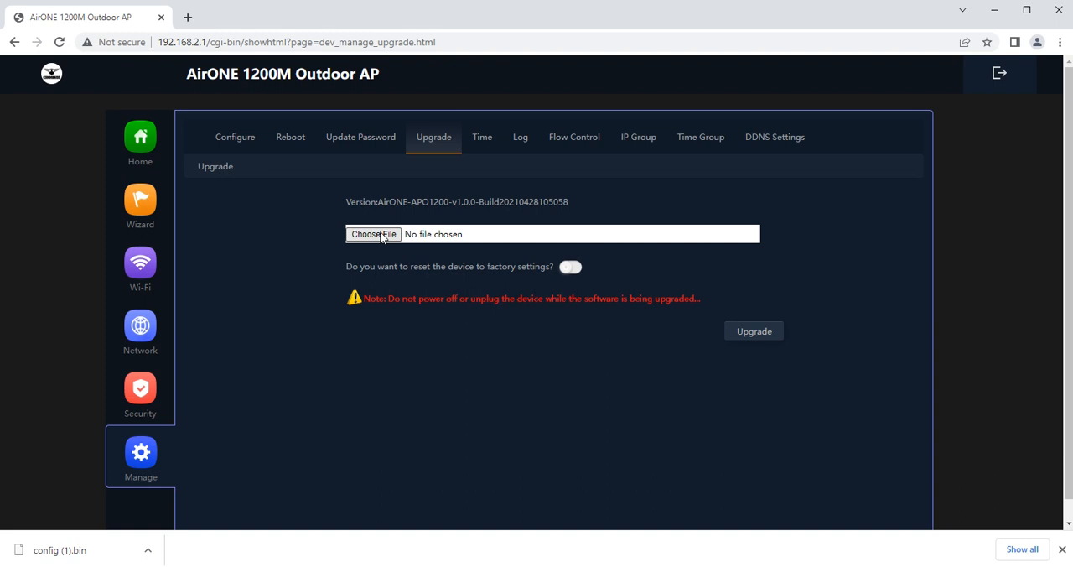
# Enable NTP for the system time and select the (GMT+08:00) Beijing, Chongqing, Hong Kong, Urumqi, Taipei time zone.
pyautogui.click(482, 141)
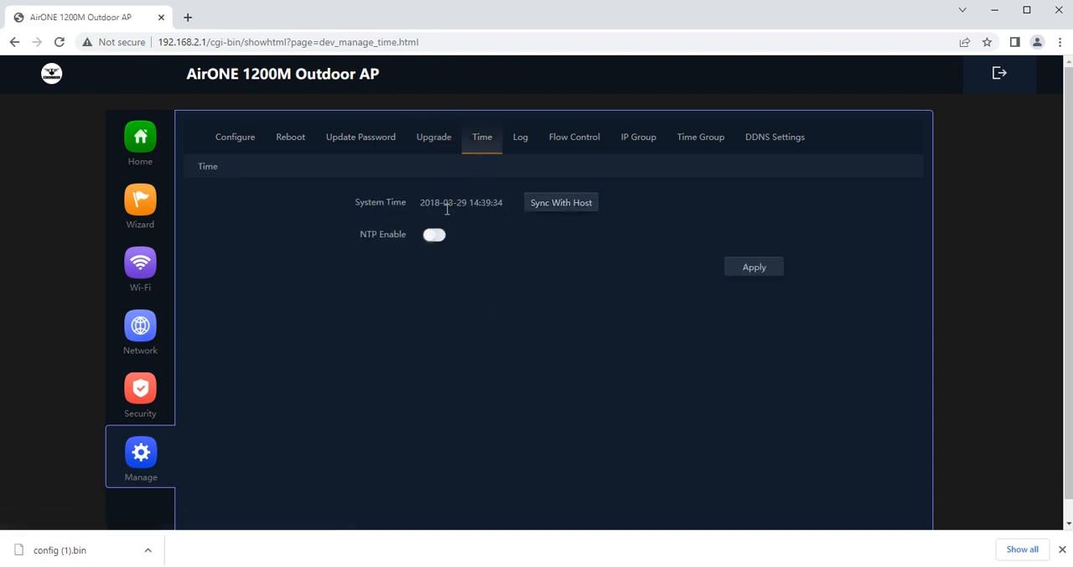
pyautogui.click(441, 241)
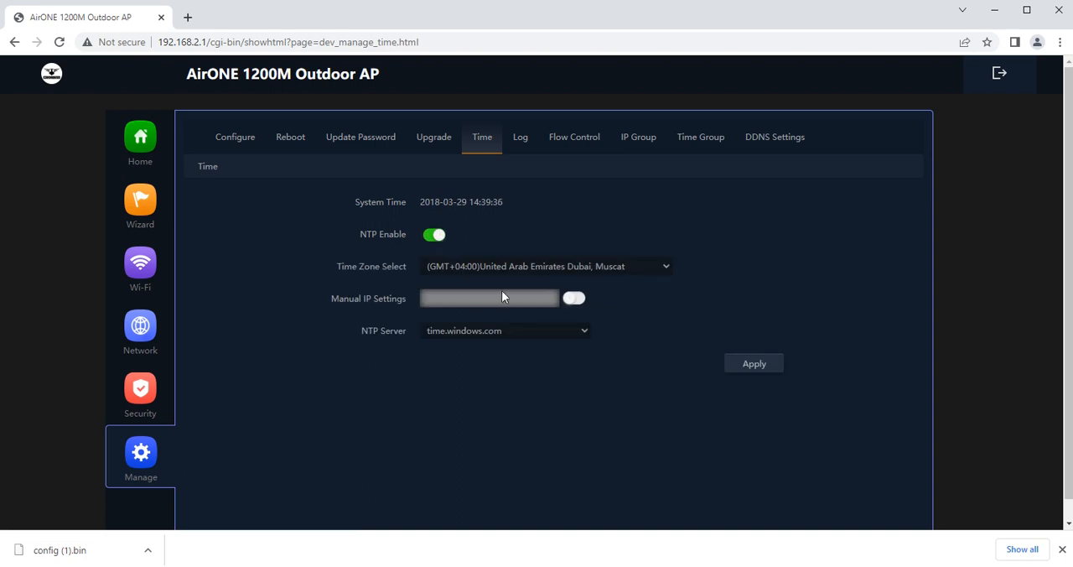
pyautogui.click(573, 263)
pyautogui.scroll(-3, 525, 386)
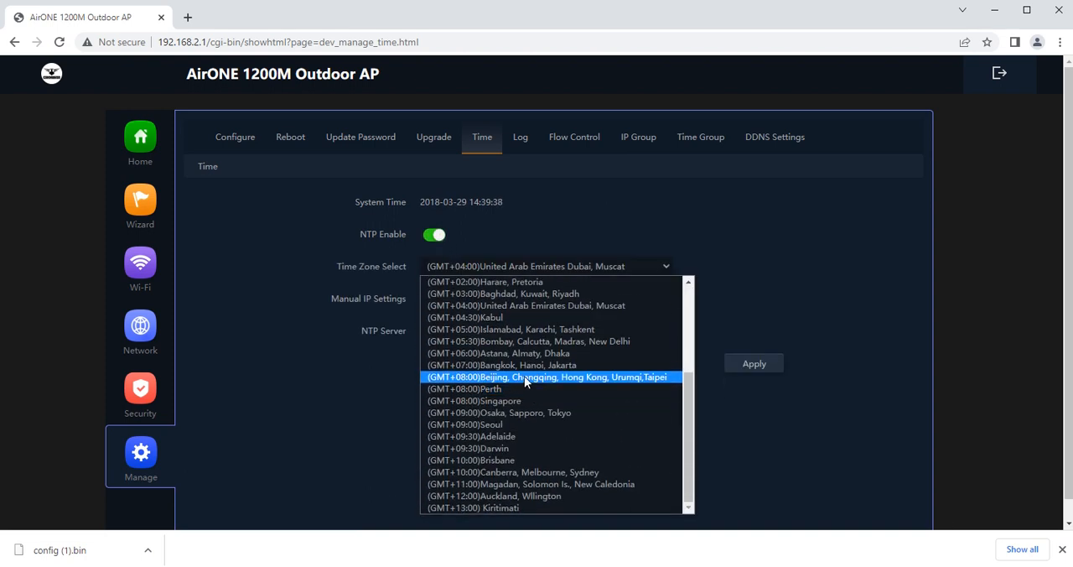
pyautogui.click(524, 377)
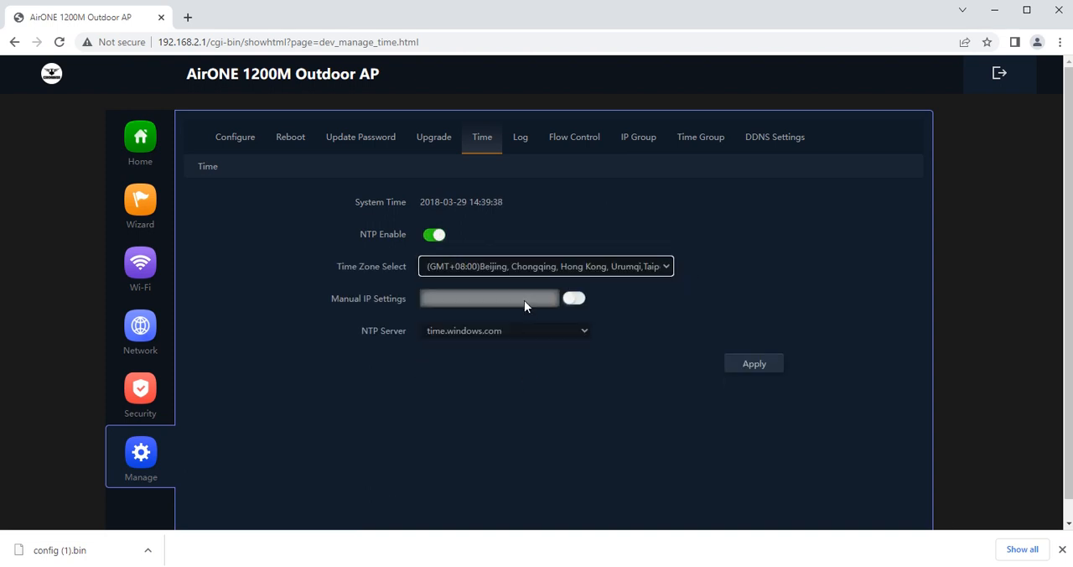
# Change the time zone to (GMT+08:00) Singapore and apply the time settings with time.windows.com as NTP server.
pyautogui.click(576, 267)
pyautogui.scroll(1, 528, 369)
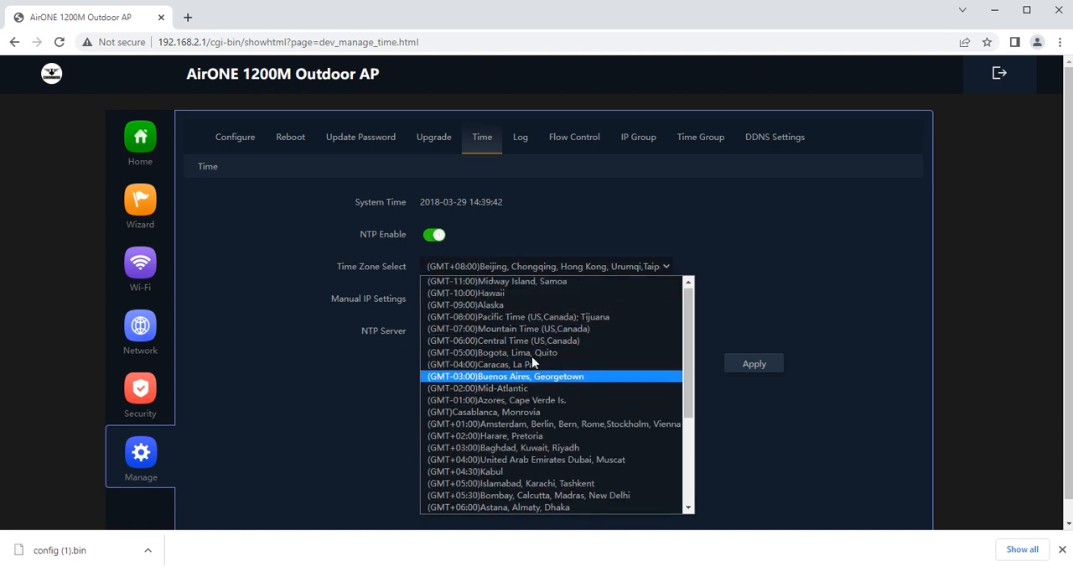
pyautogui.scroll(-5, 552, 435)
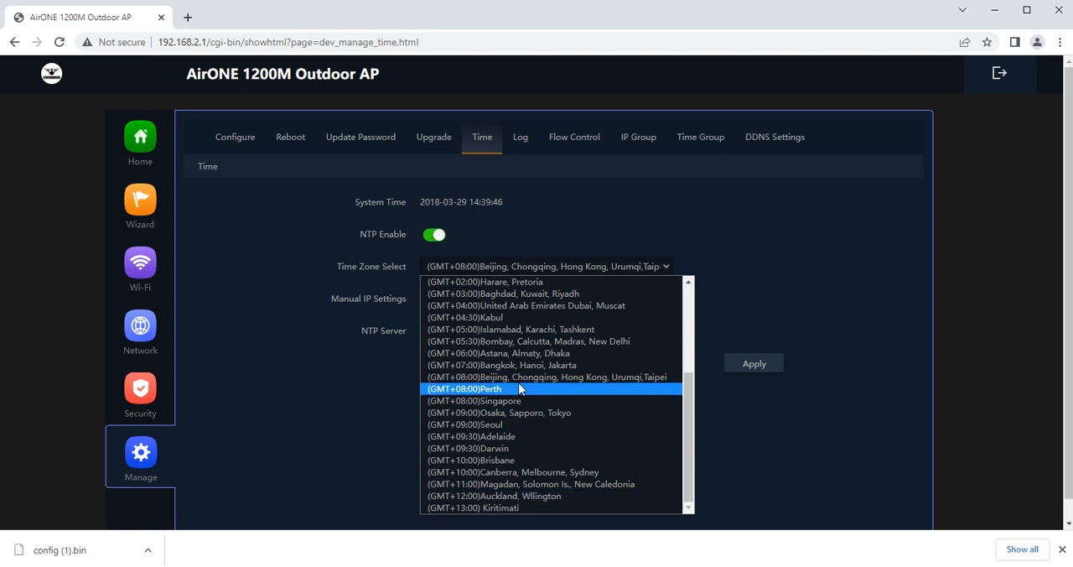
pyautogui.click(528, 401)
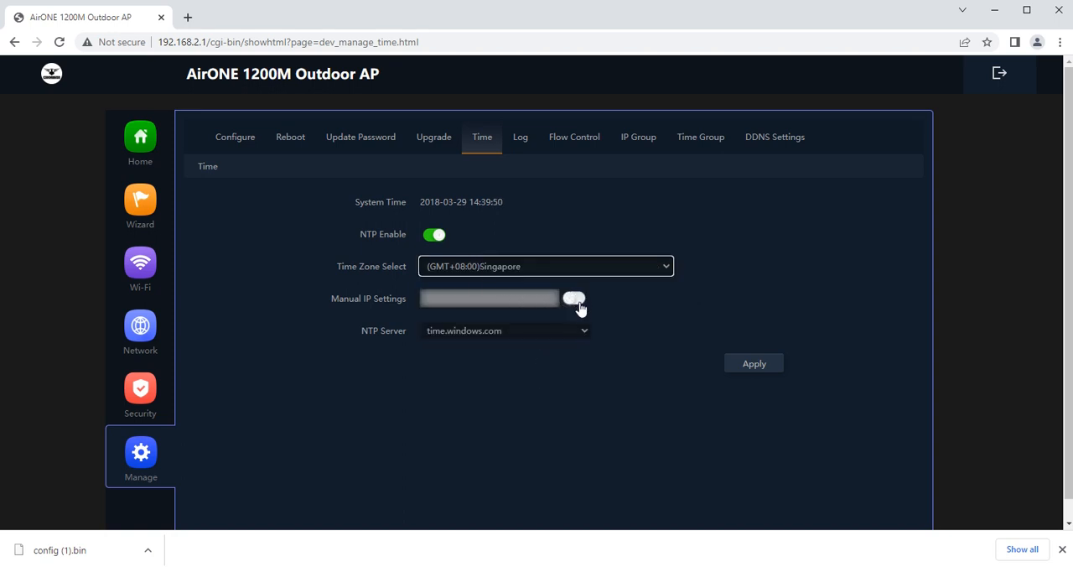
pyautogui.click(549, 341)
pyautogui.click(549, 341)
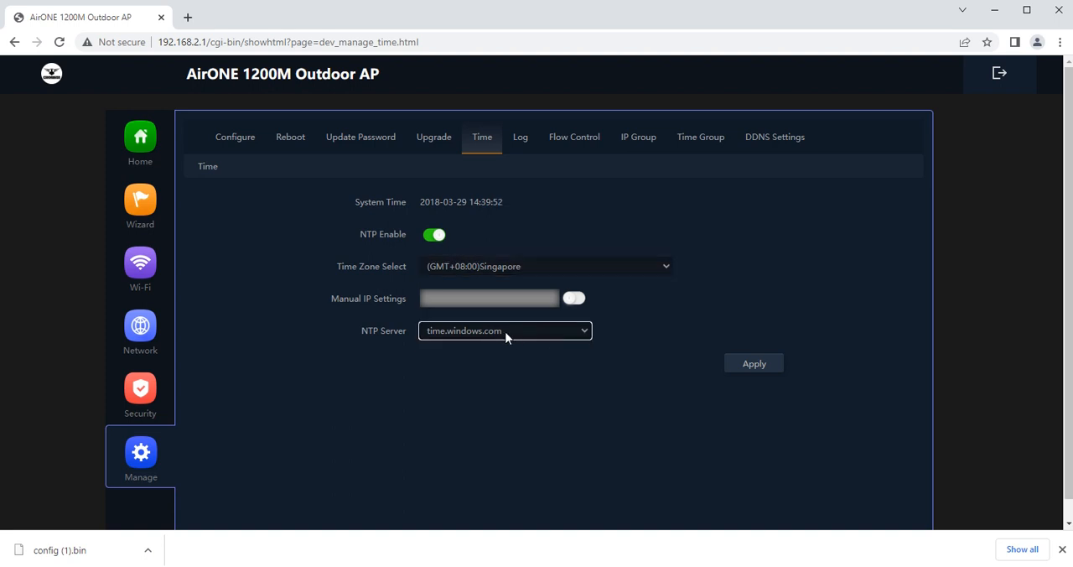
pyautogui.click(745, 359)
# Switch NTP off in the time settings and synchronize the system time with the host.
pyautogui.click(485, 139)
pyautogui.click(434, 235)
pyautogui.click(535, 207)
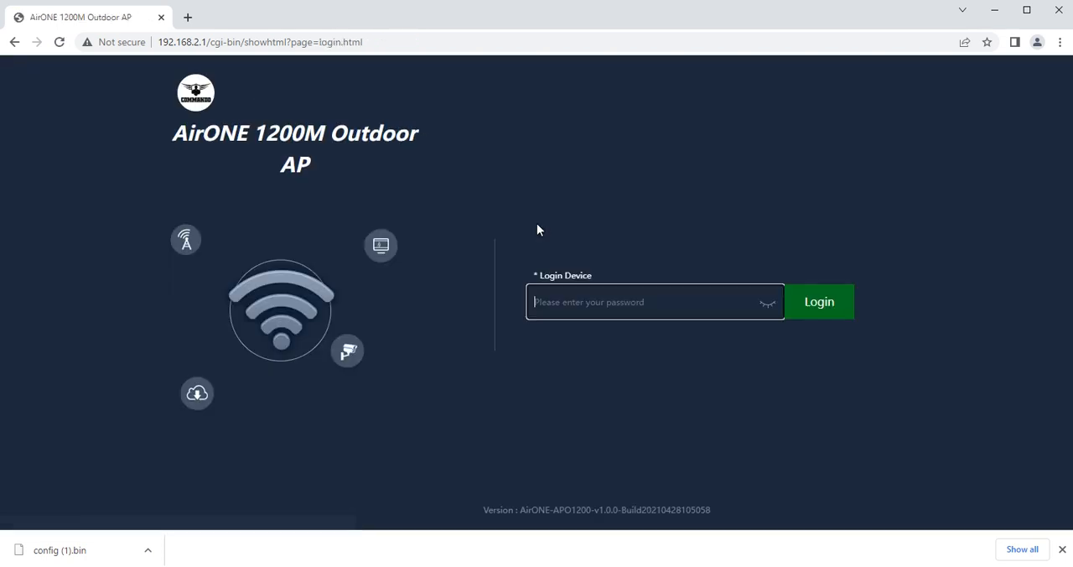
# Log back in with the device password and check the system time in the time settings.
pyautogui.write('••••••••')
pyautogui.click(845, 300)
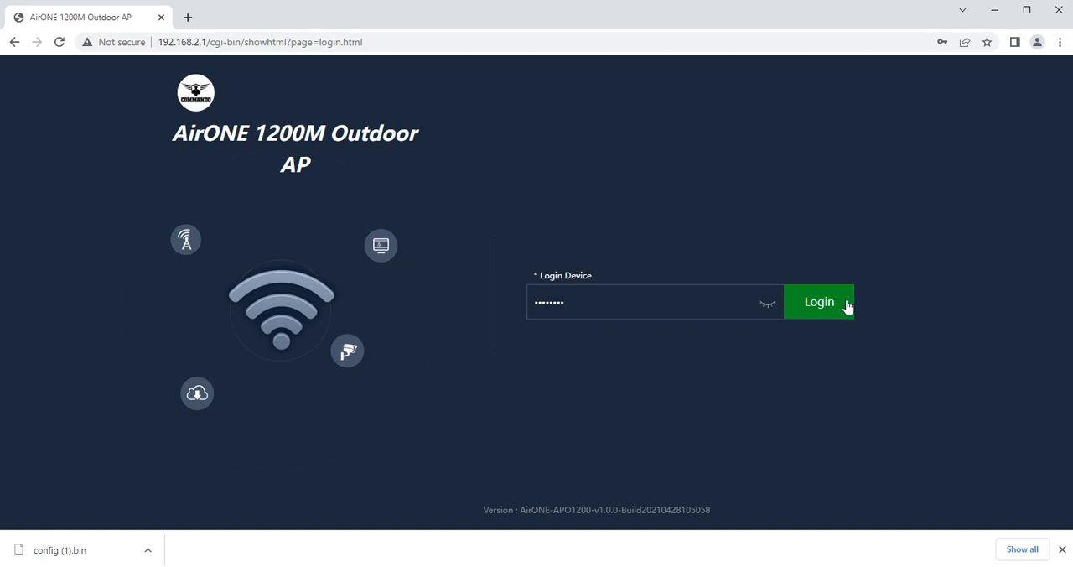
pyautogui.click(136, 457)
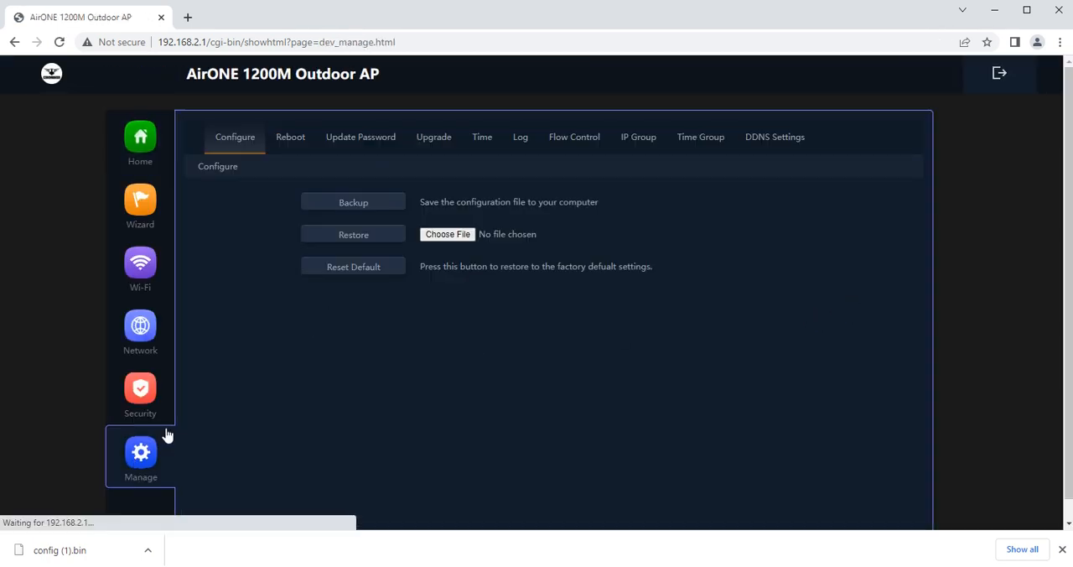
pyautogui.click(467, 146)
pyautogui.moveTo(510, 202); pyautogui.dragTo(354, 208)
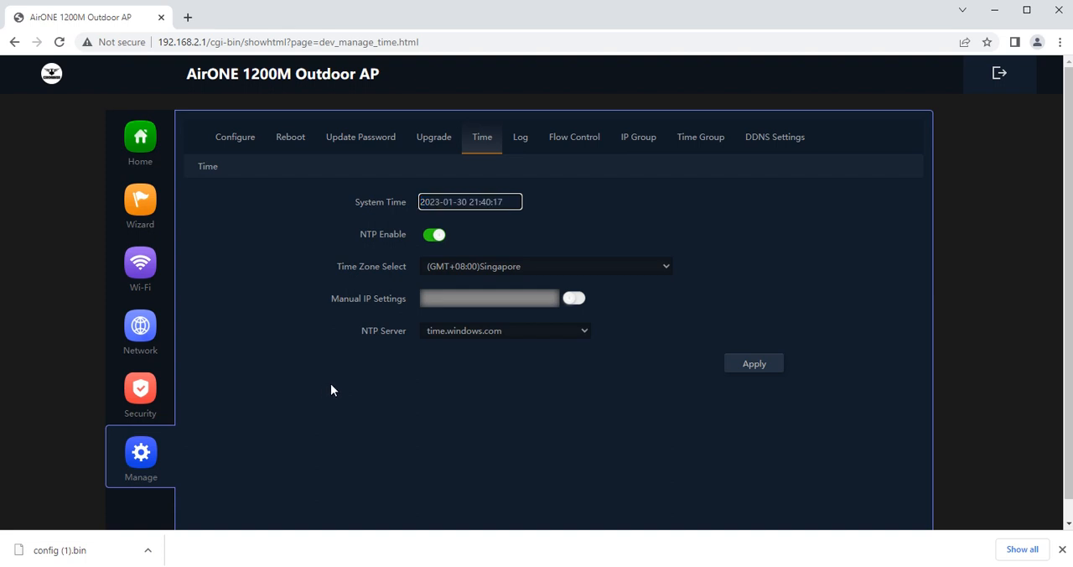
# Try to open the log settings, log in again with the device password, and recheck the system time.
pyautogui.click(519, 138)
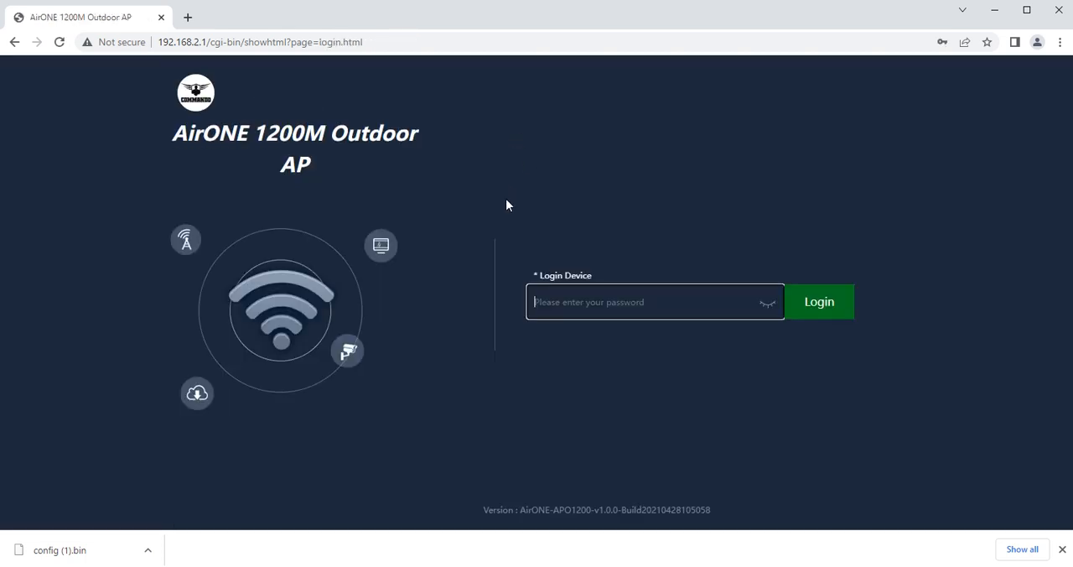
pyautogui.click(574, 297)
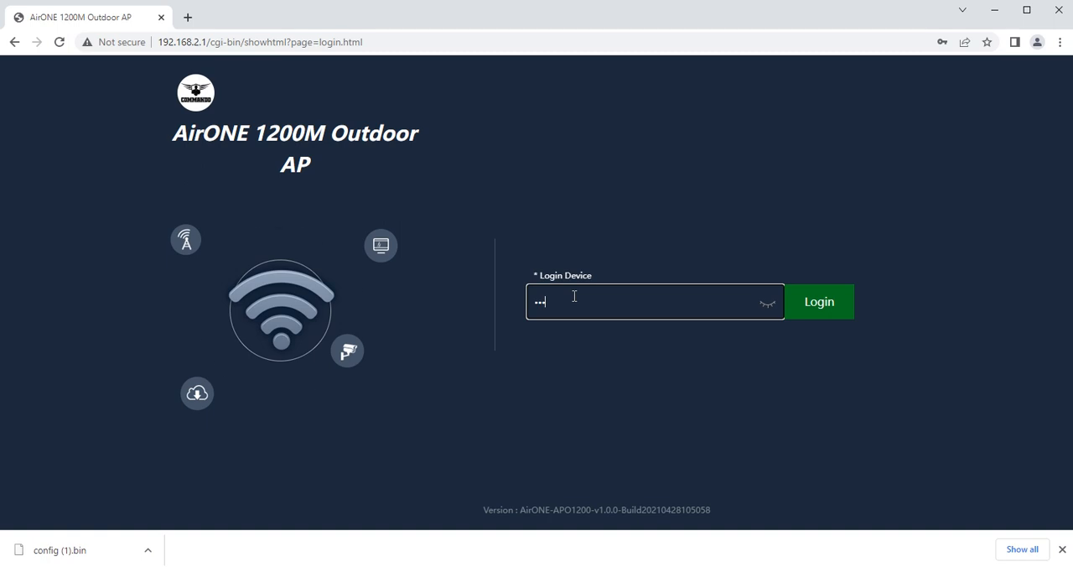
pyautogui.click(844, 306)
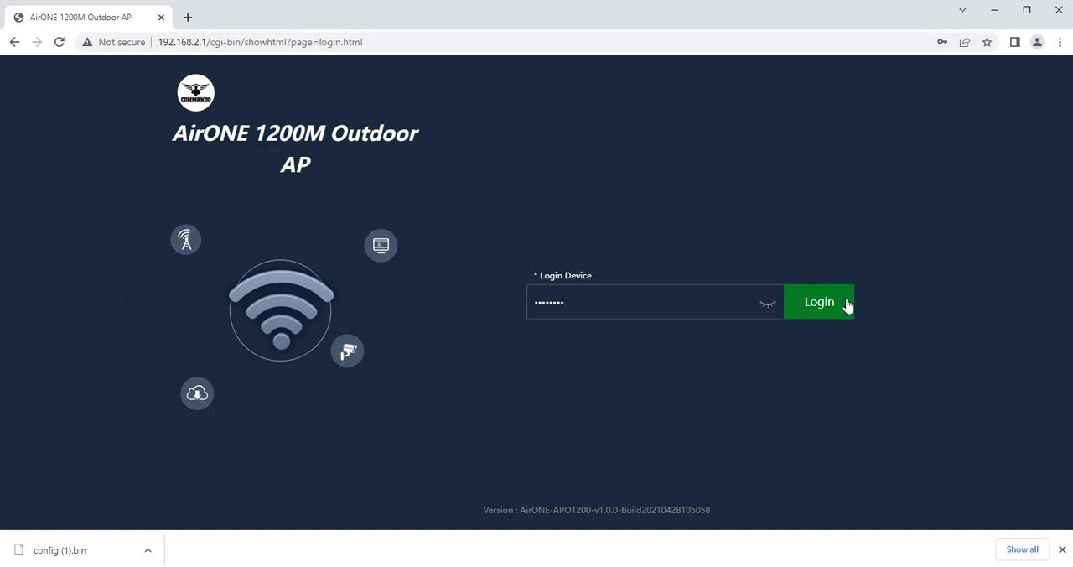
pyautogui.click(138, 450)
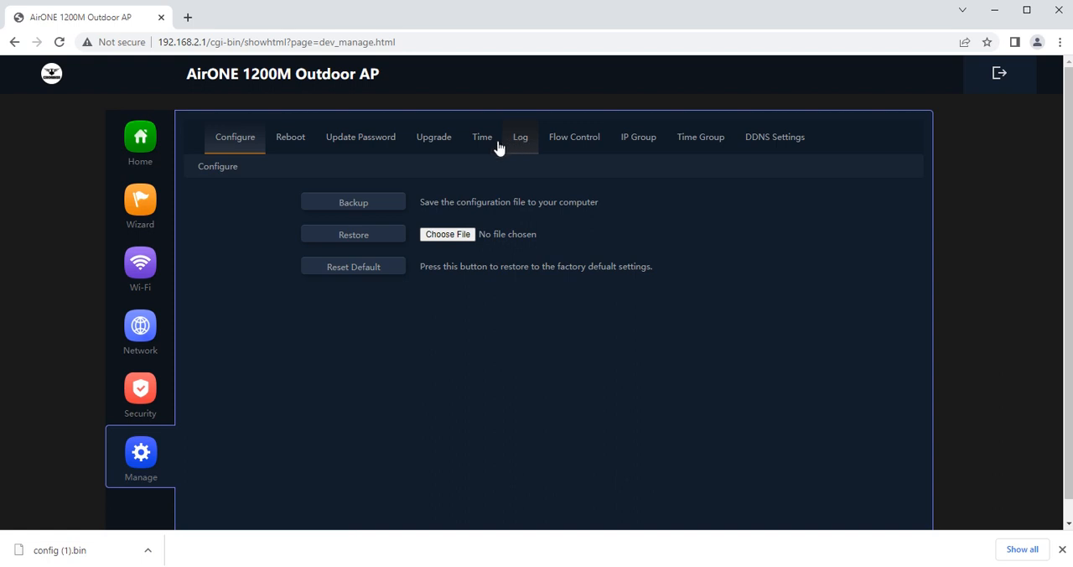
pyautogui.click(492, 144)
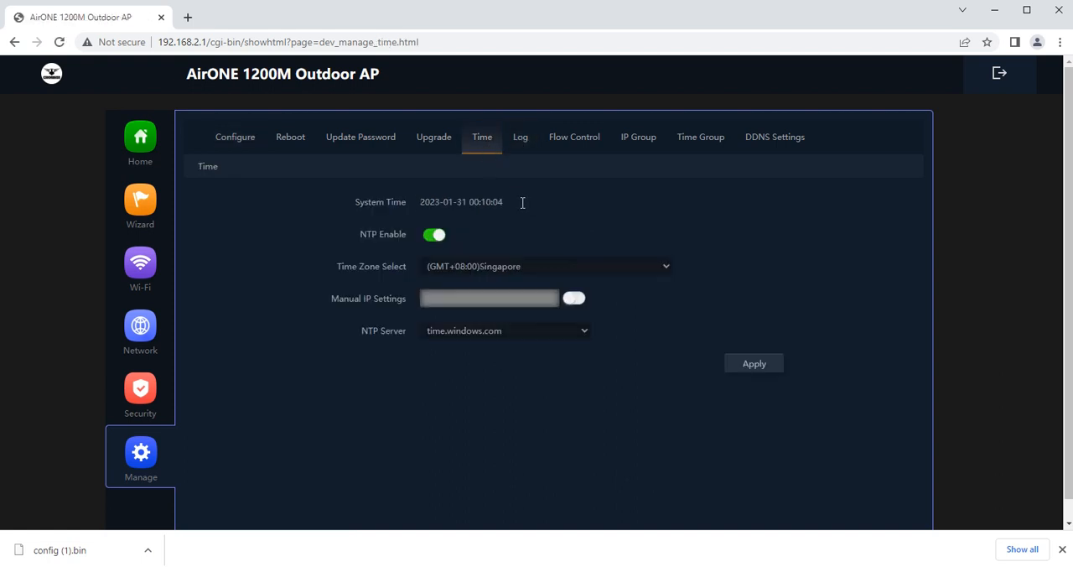
# Set the system log to ON and view the log's text area.
pyautogui.click(520, 140)
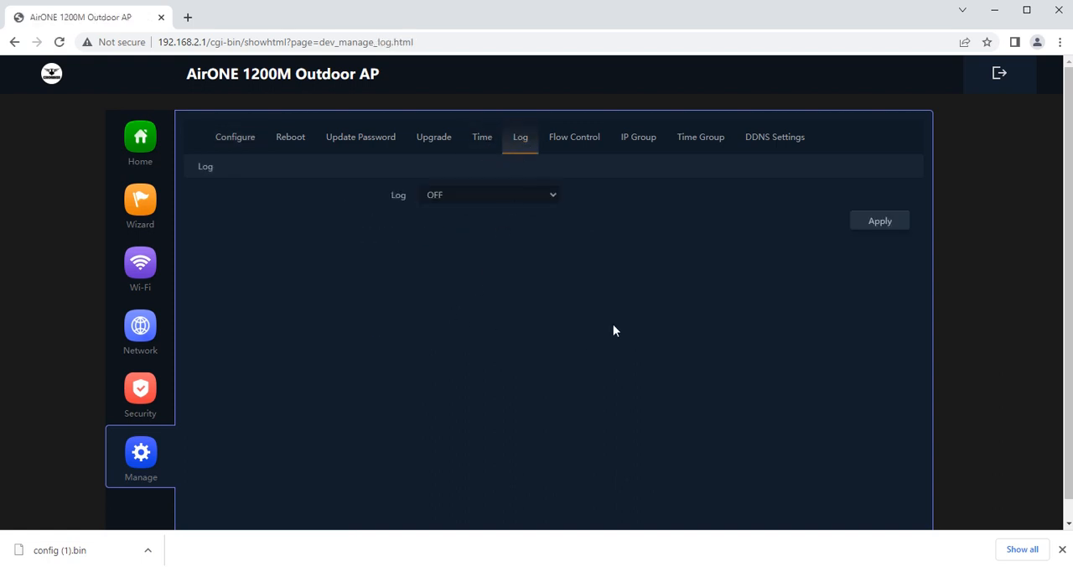
pyautogui.click(528, 198)
pyautogui.click(508, 223)
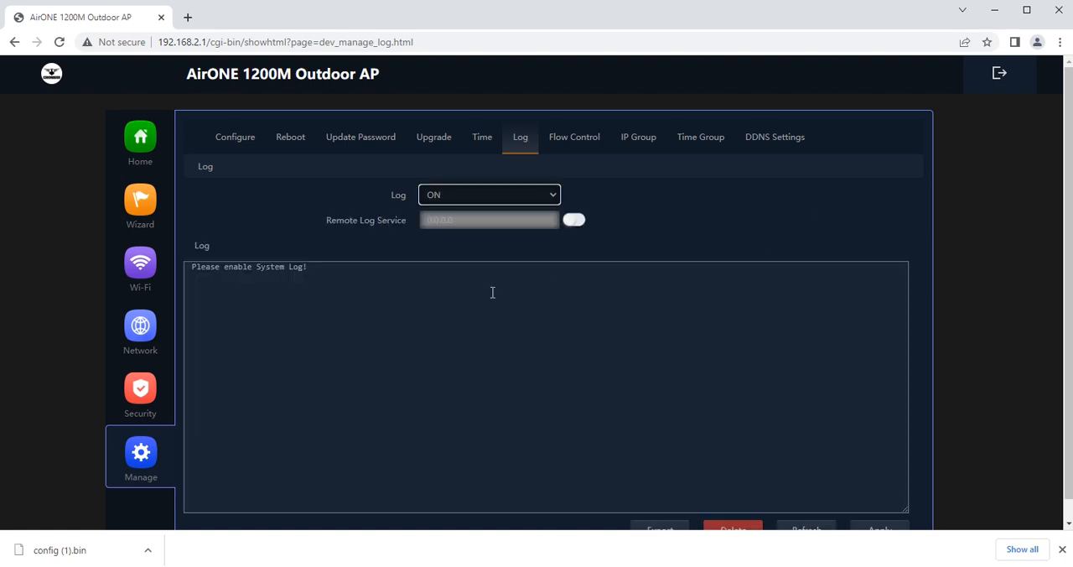
pyautogui.click(339, 268)
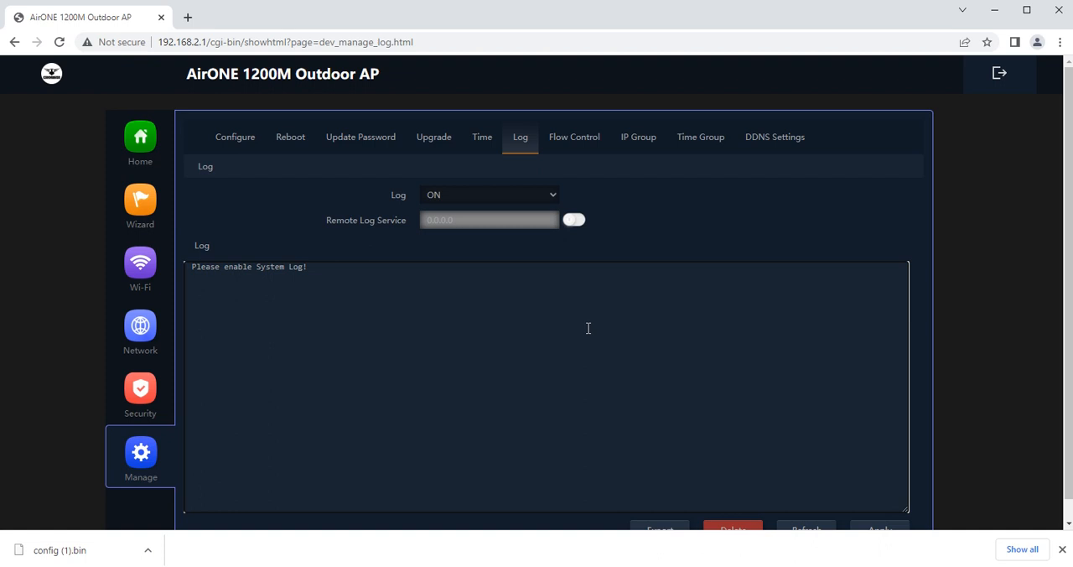
# Start a new flow control speed limit rule with 1000 Kbps up and 1000 Kbps down.
pyautogui.click(575, 142)
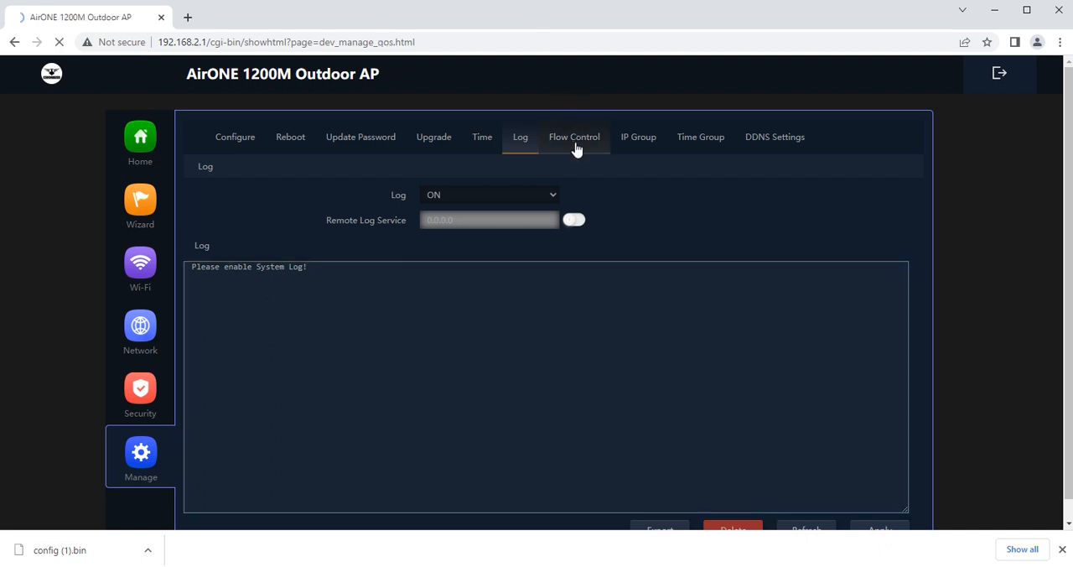
pyautogui.scroll(-1, 294, 234)
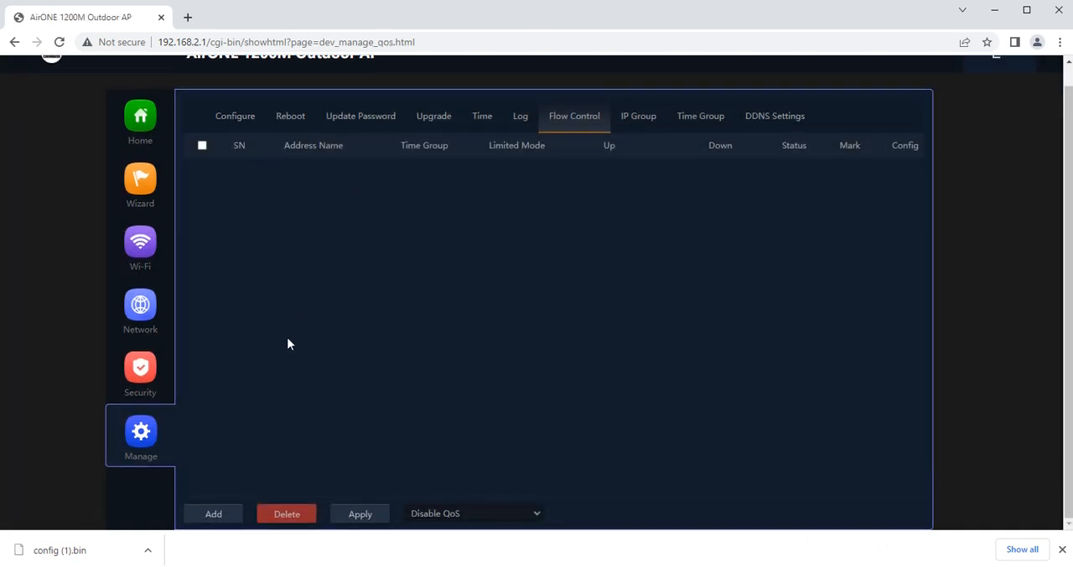
pyautogui.click(216, 516)
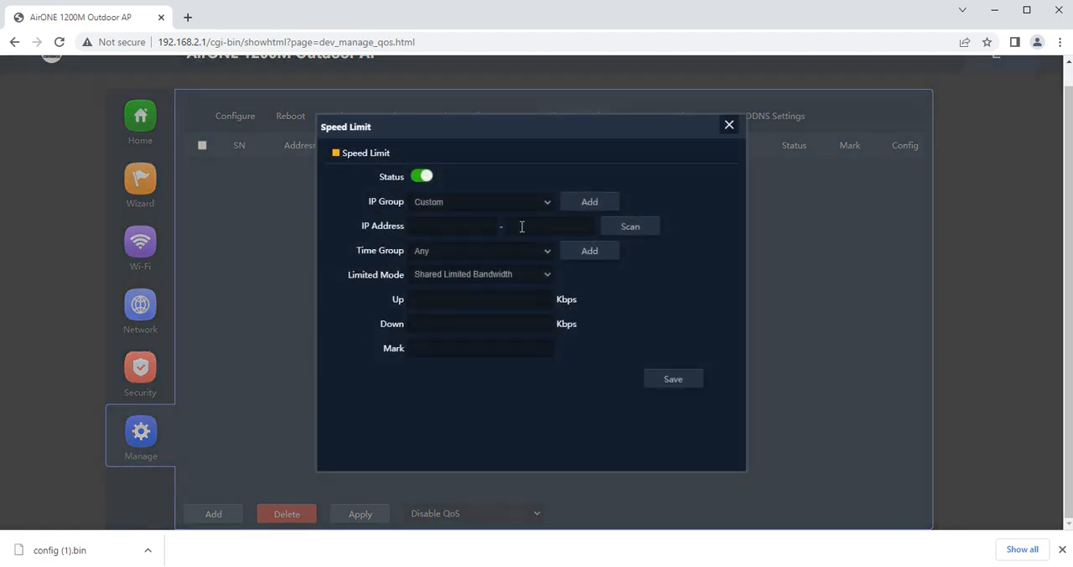
pyautogui.click(473, 277)
pyautogui.click(471, 285)
pyautogui.click(451, 303)
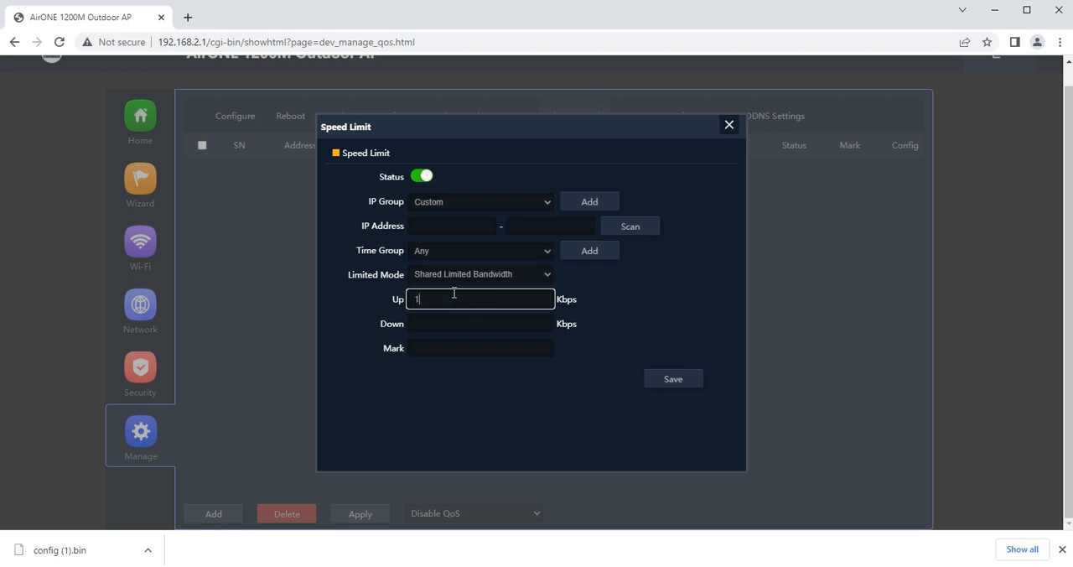
pyautogui.click(440, 325)
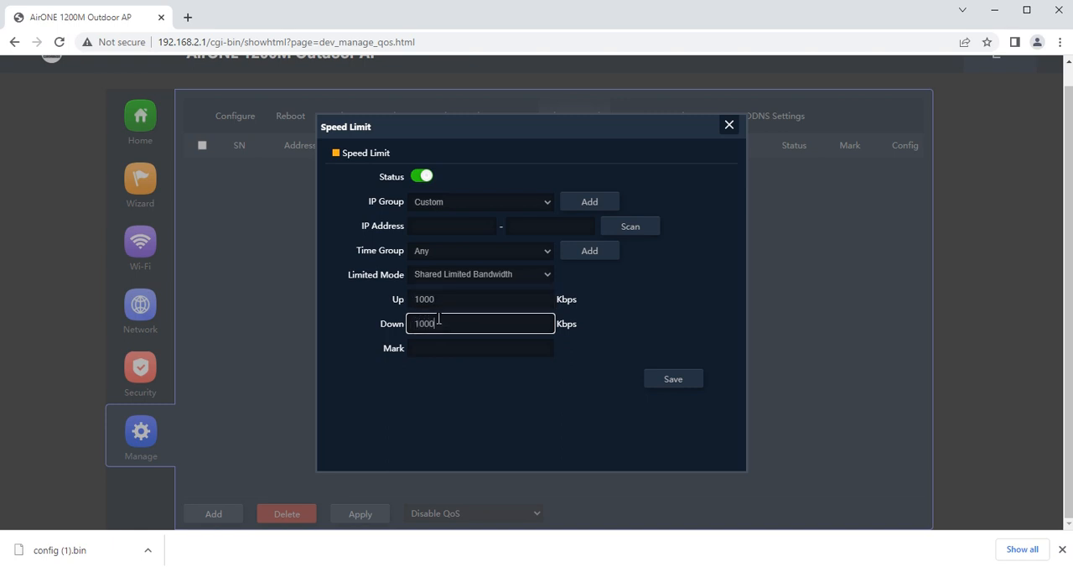
# Scan for stations, assign the rule to 192.168.2.238, set its limited mode to Exclusive limited bandwidth, and save it.
pyautogui.click(621, 230)
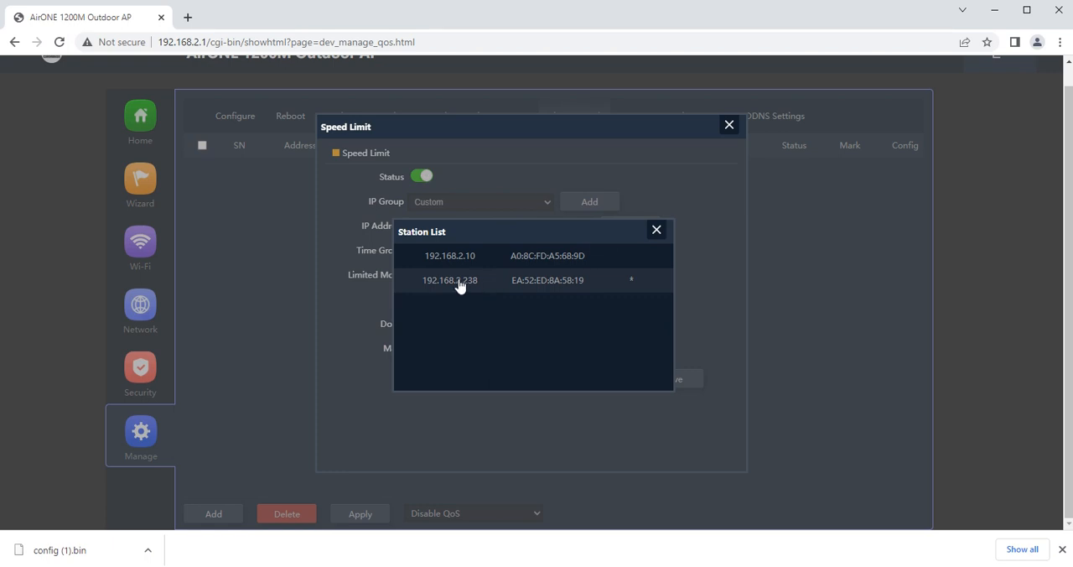
pyautogui.click(462, 282)
pyautogui.click(504, 251)
pyautogui.click(504, 252)
pyautogui.click(536, 281)
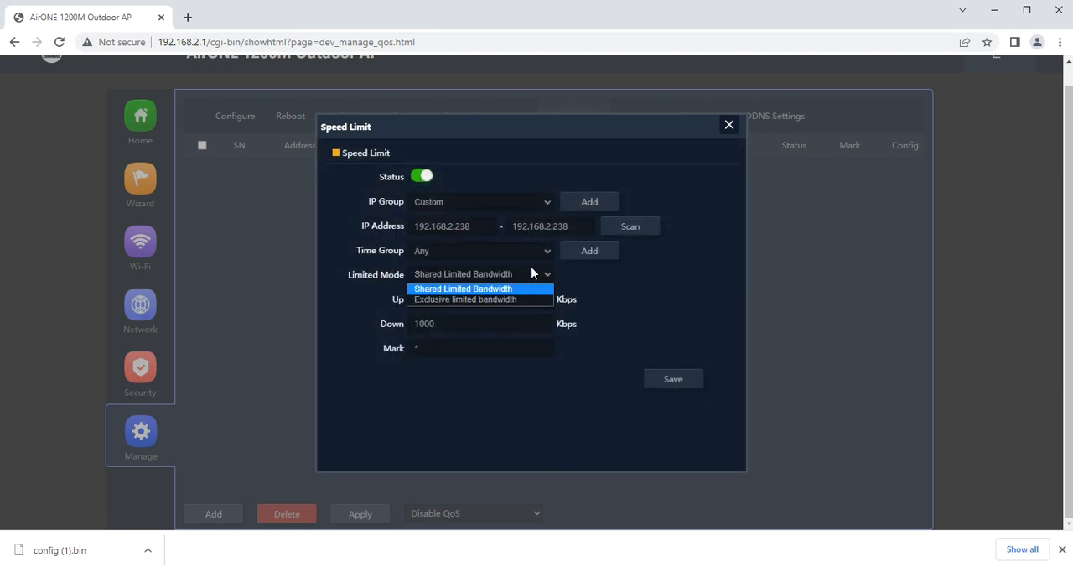
pyautogui.click(519, 299)
pyautogui.moveTo(481, 352); pyautogui.dragTo(379, 353)
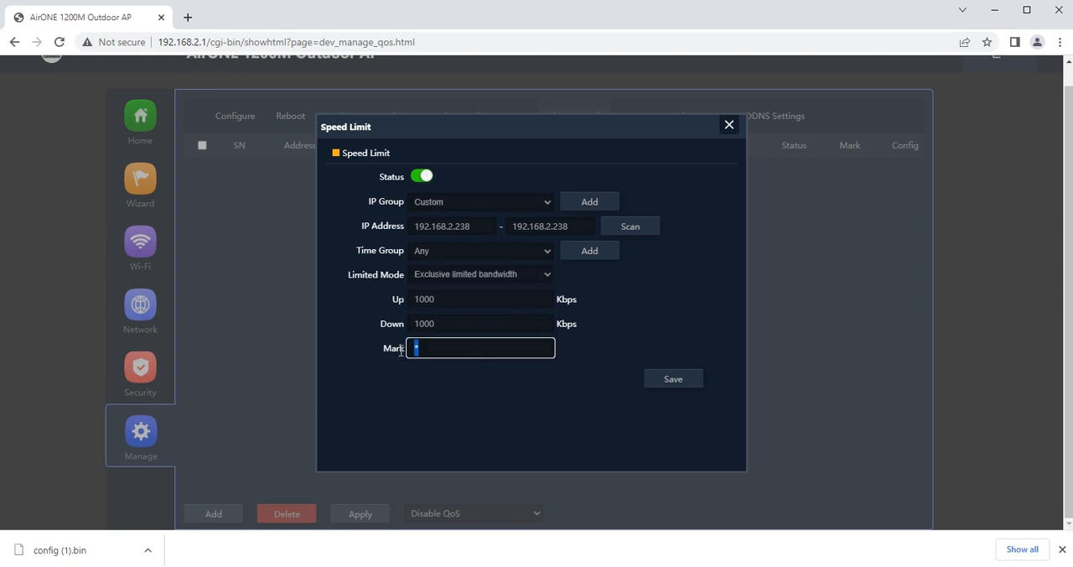
pyautogui.click(671, 382)
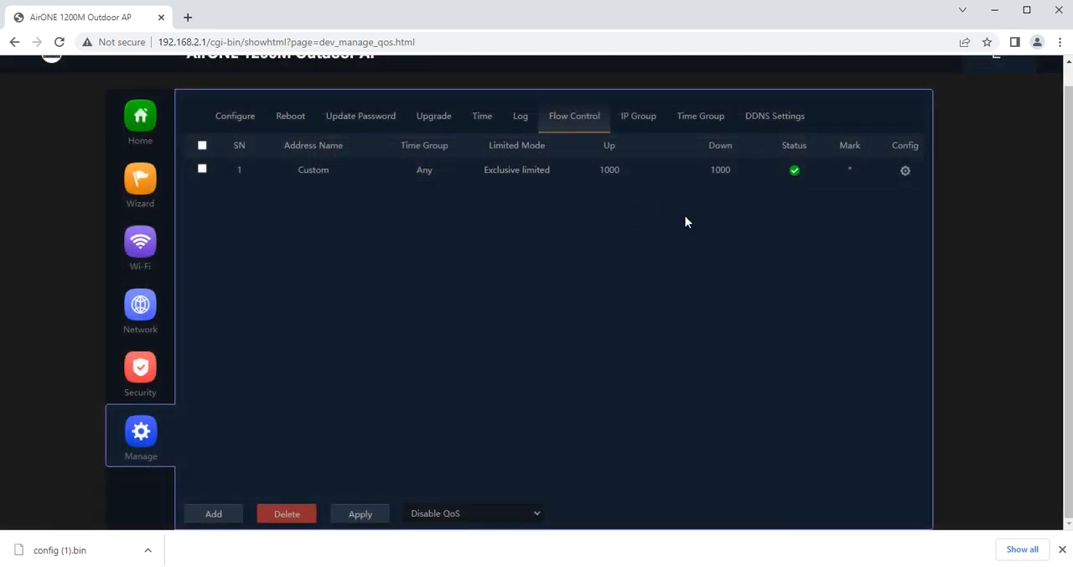
# Start a new IP group and name it commando.
pyautogui.click(644, 124)
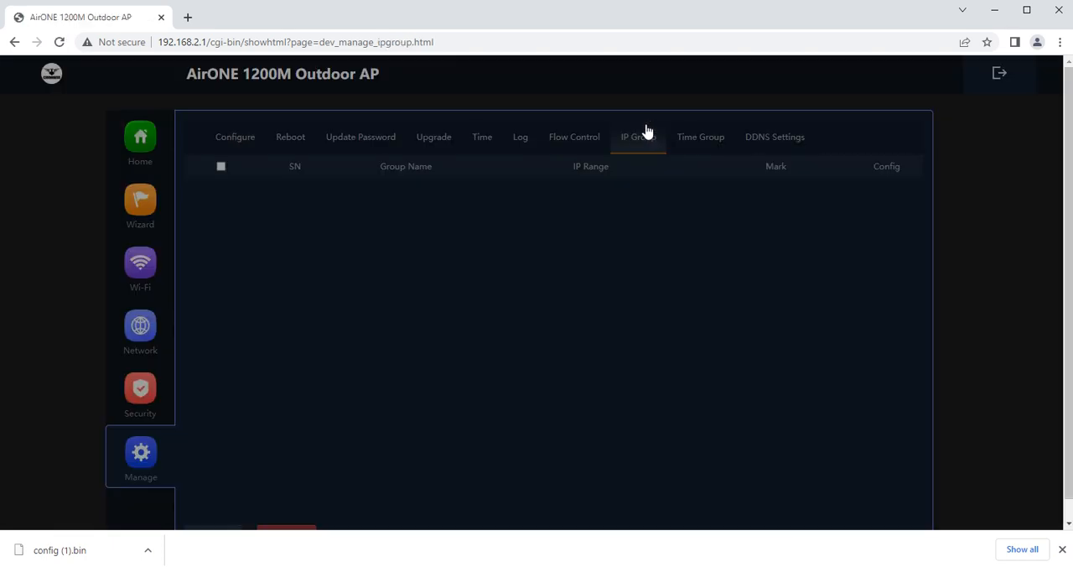
pyautogui.scroll(-1, 248, 485)
pyautogui.click(217, 515)
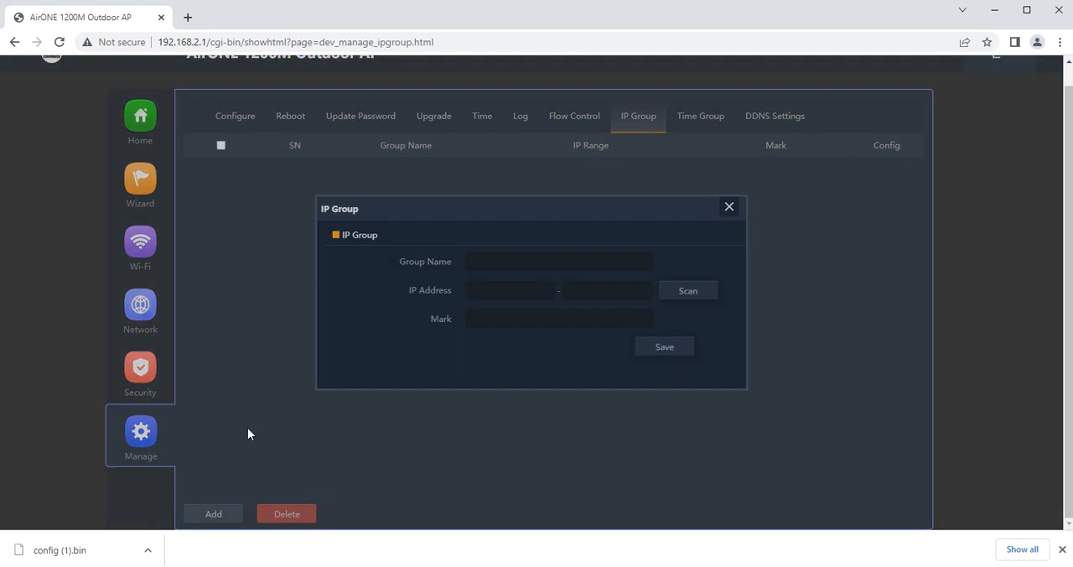
pyautogui.click(479, 263)
pyautogui.click(578, 306)
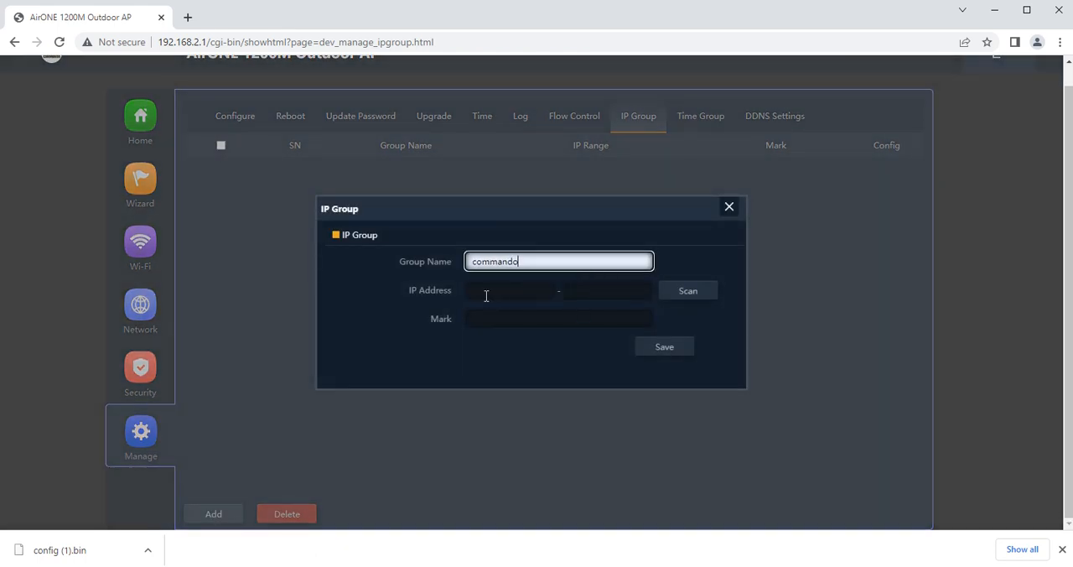
# Set the group's IP range to 192.168.2.201 - 192.168.2.220, enter Group as its mark, and save it.
pyautogui.click(486, 292)
pyautogui.click(561, 321)
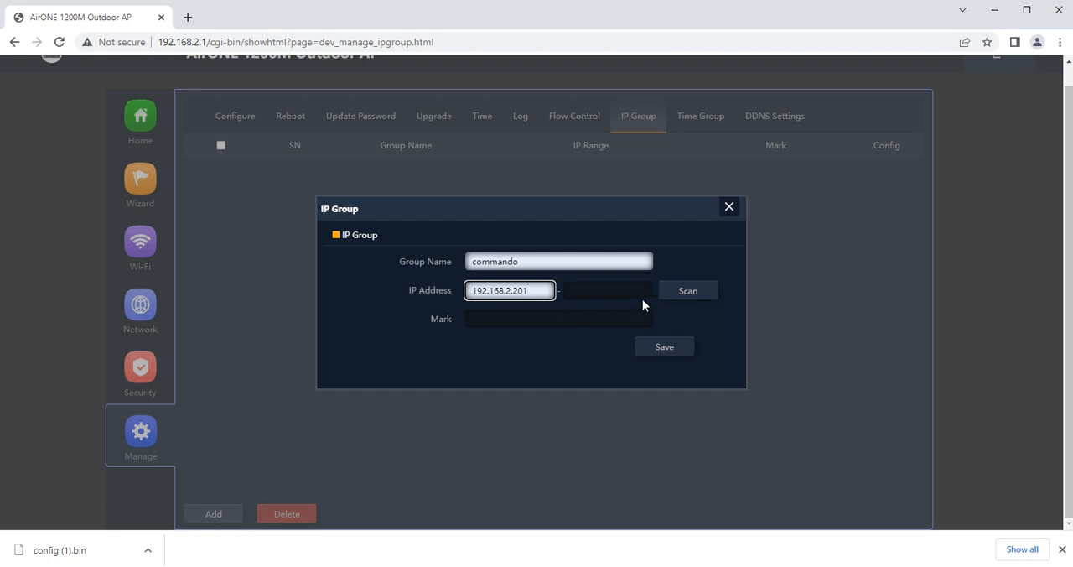
pyautogui.click(606, 292)
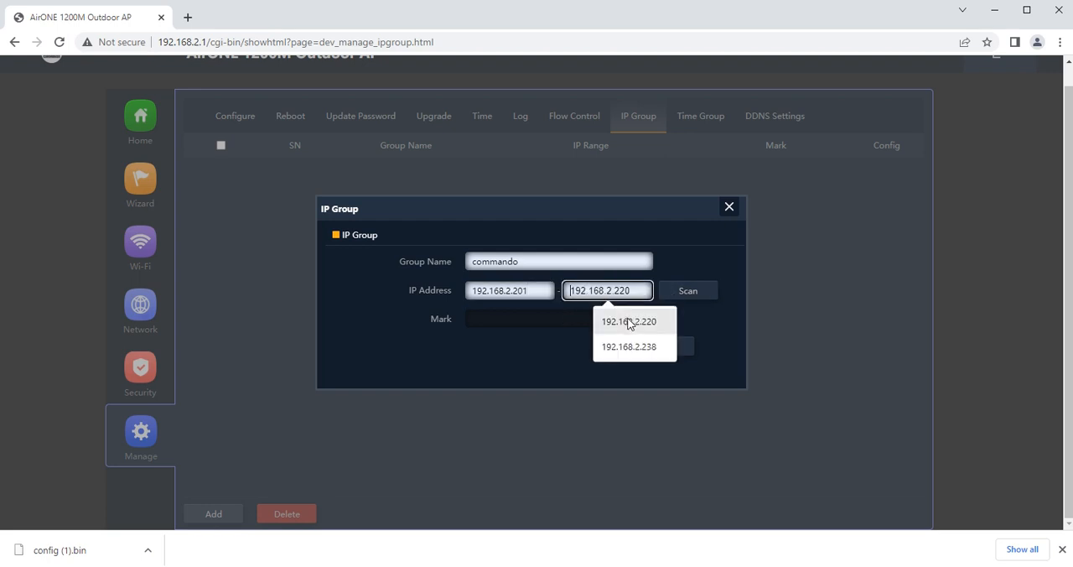
pyautogui.click(629, 322)
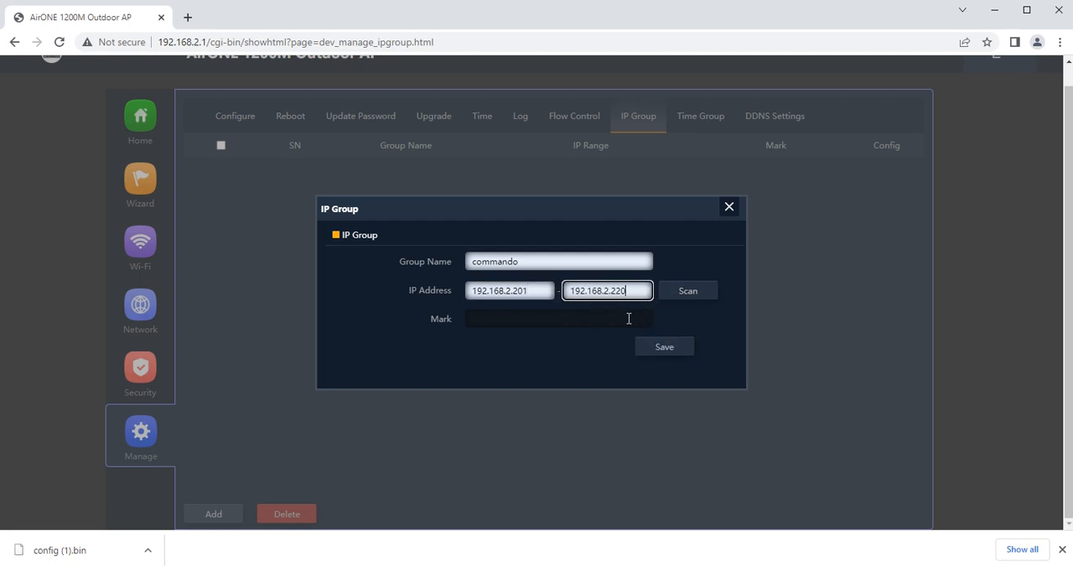
pyautogui.click(550, 319)
pyautogui.write('Group')
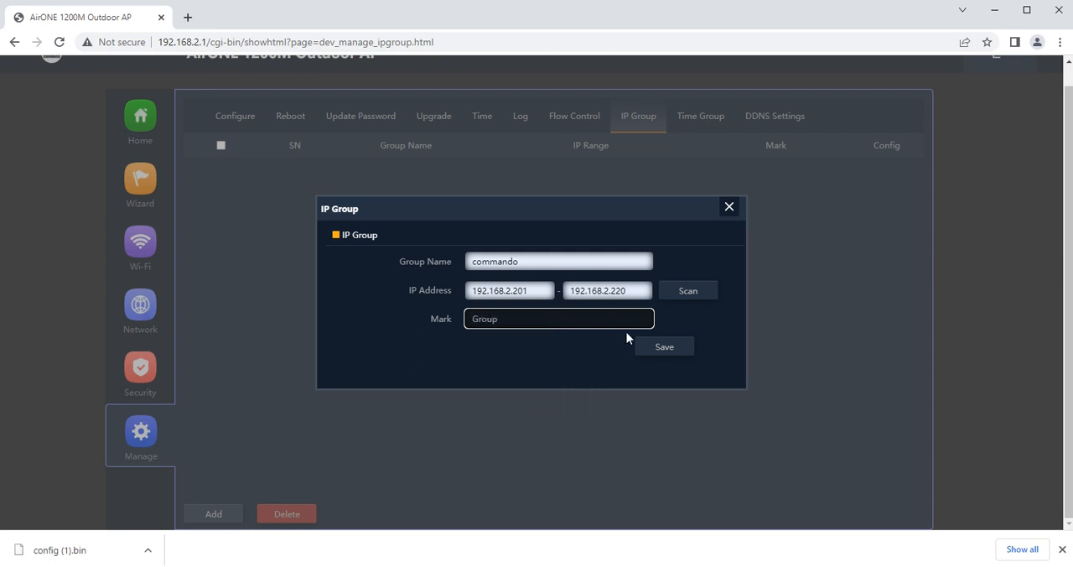
pyautogui.click(667, 346)
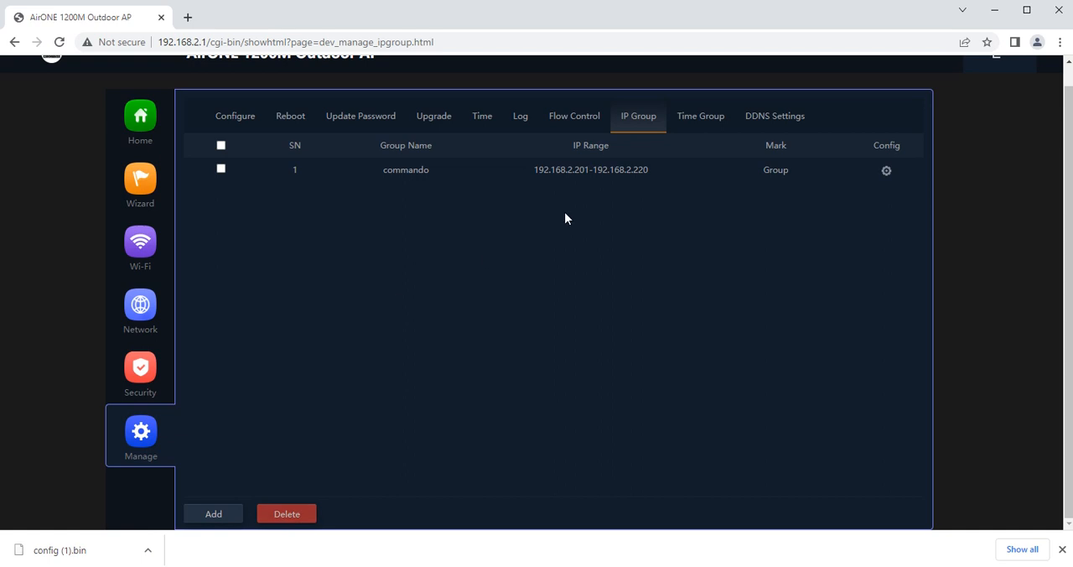
# Start a new time group and name it commandoTime.
pyautogui.click(698, 122)
pyautogui.scroll(-1, 293, 436)
pyautogui.click(233, 514)
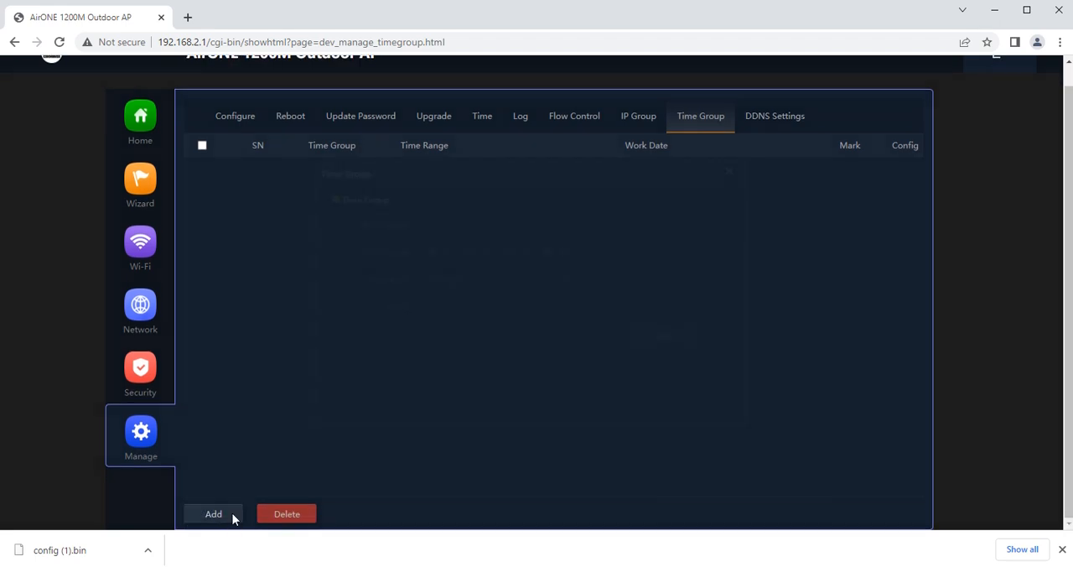
pyautogui.click(441, 232)
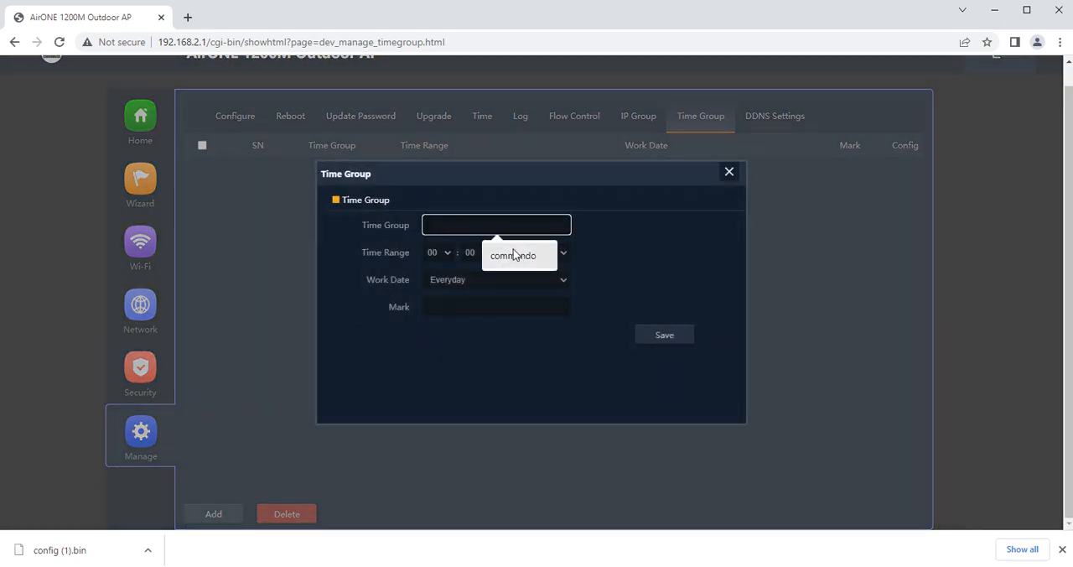
pyautogui.click(515, 253)
pyautogui.write('Time')
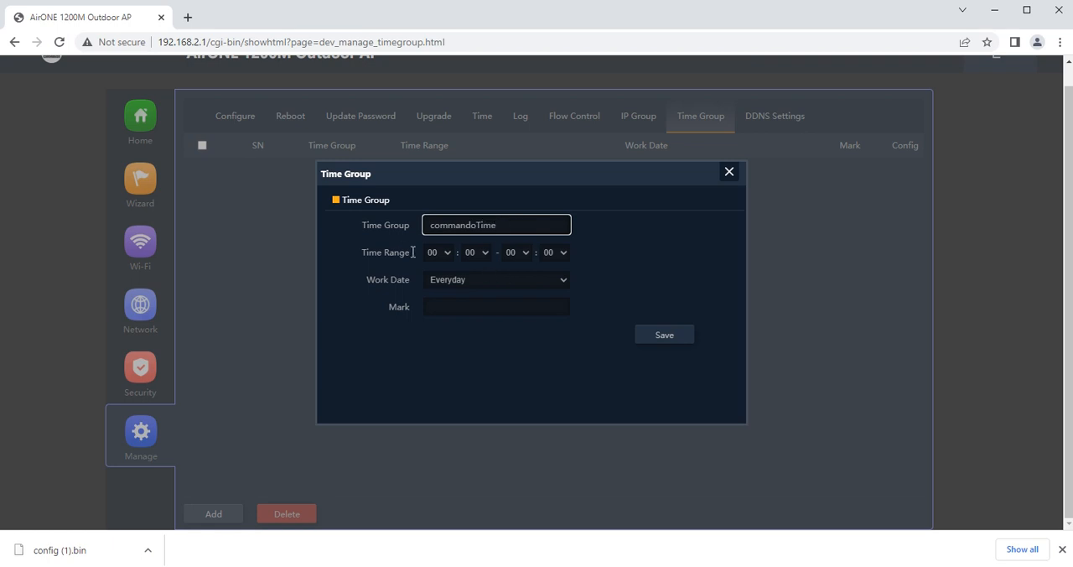
# Set the time group's range to 09:00 - 18:00.
pyautogui.click(445, 252)
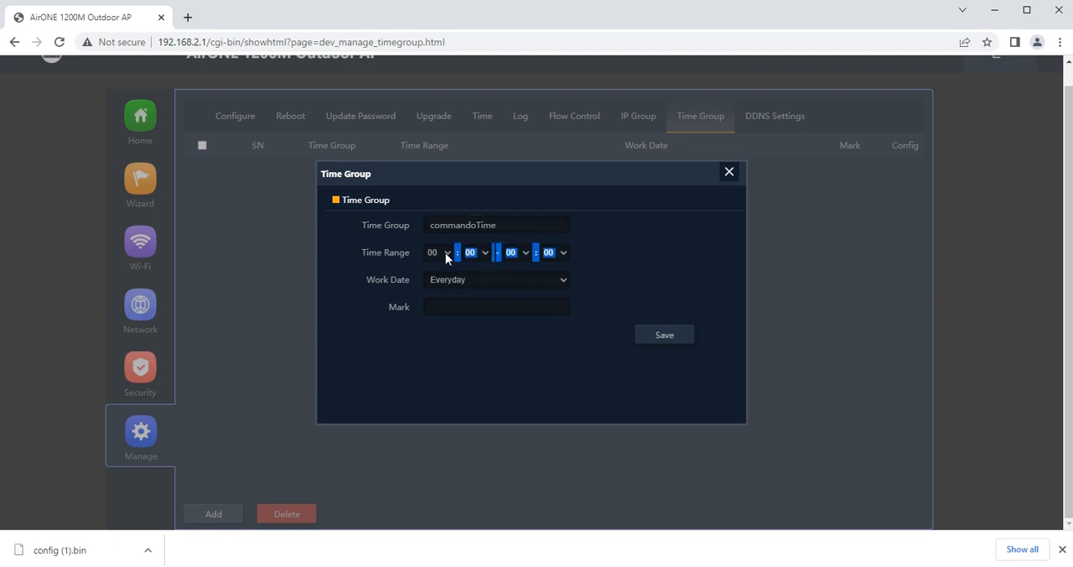
pyautogui.click(438, 361)
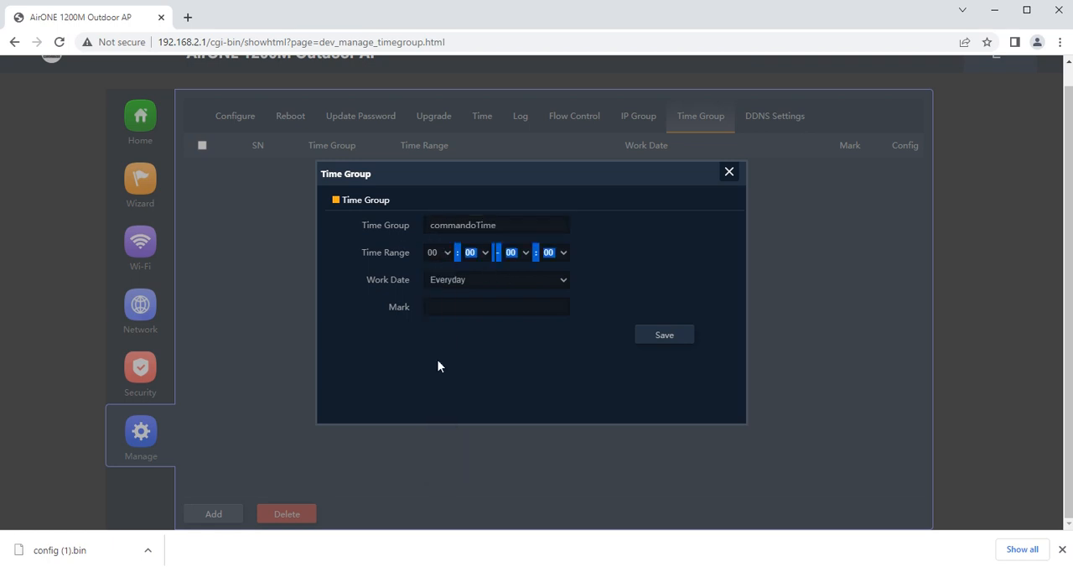
pyautogui.click(520, 254)
pyautogui.click(513, 461)
# Keep the time group's work date at Everyday, enter Time as its mark, and save it.
pyautogui.click(507, 306)
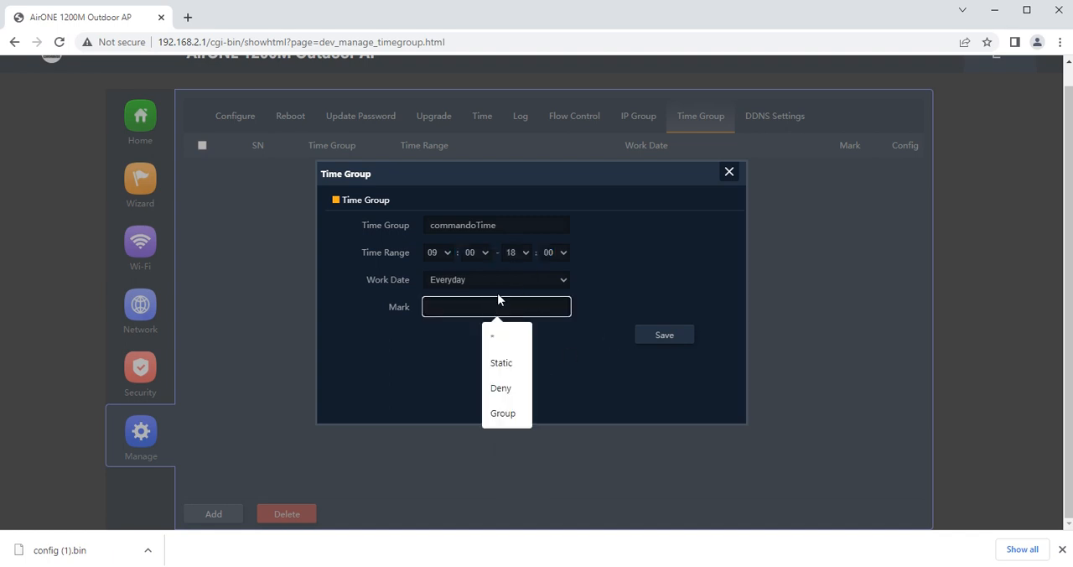
pyautogui.click(501, 285)
pyautogui.click(500, 290)
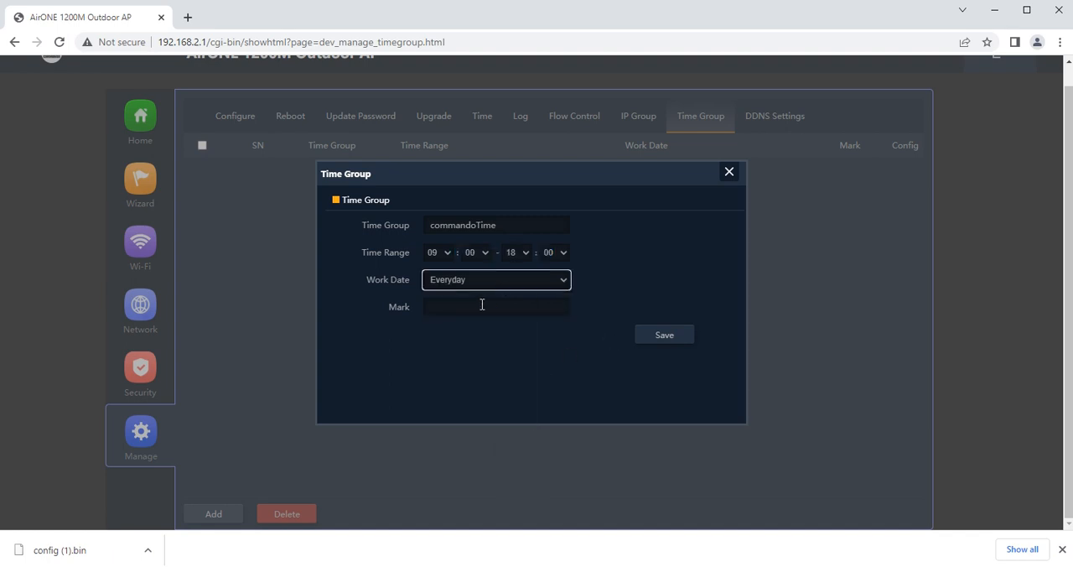
pyautogui.click(482, 304)
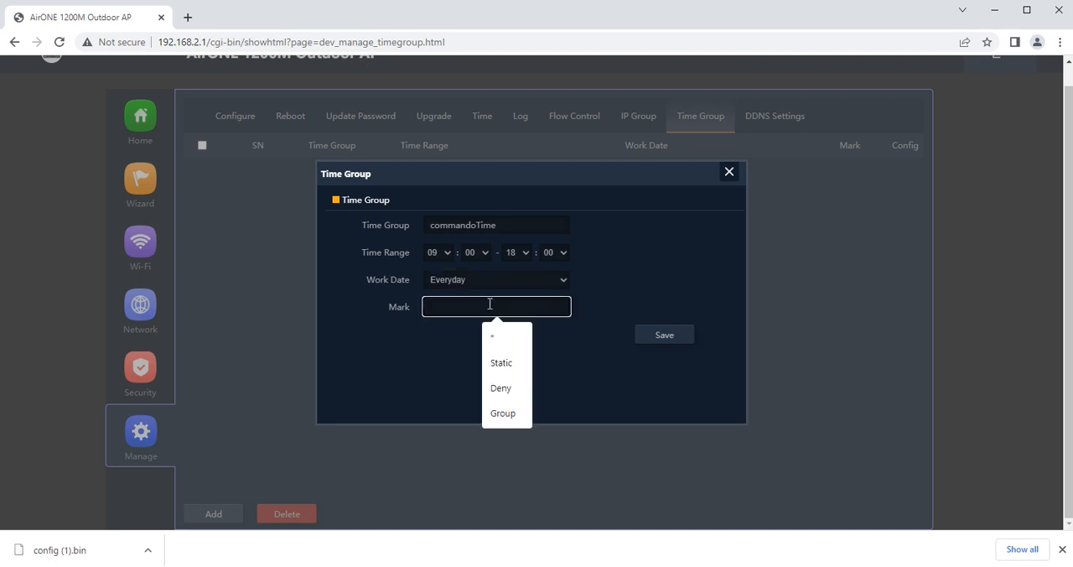
pyautogui.write('Tim')
pyautogui.write('e')
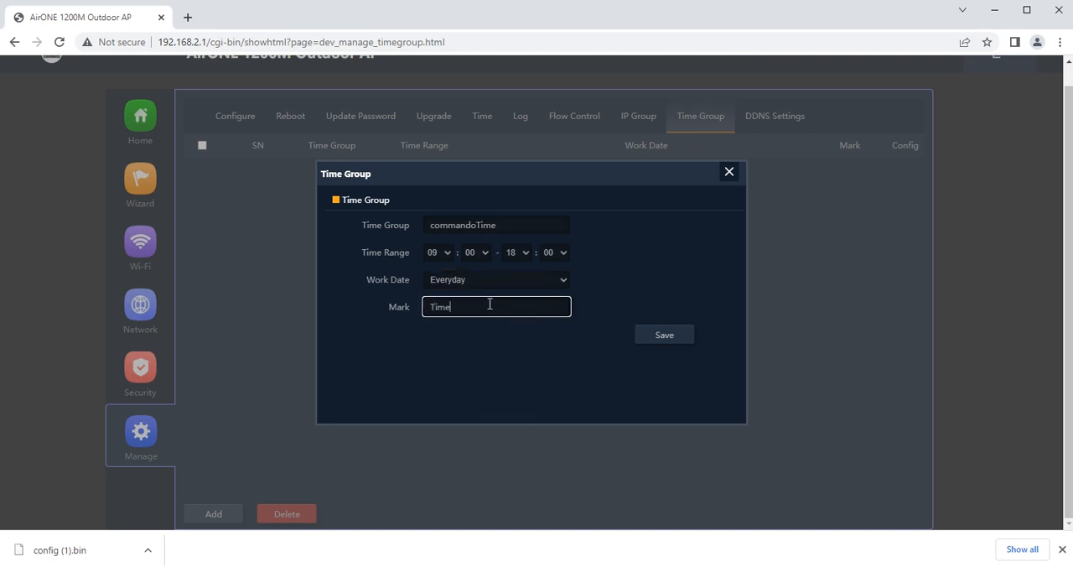
pyautogui.click(675, 337)
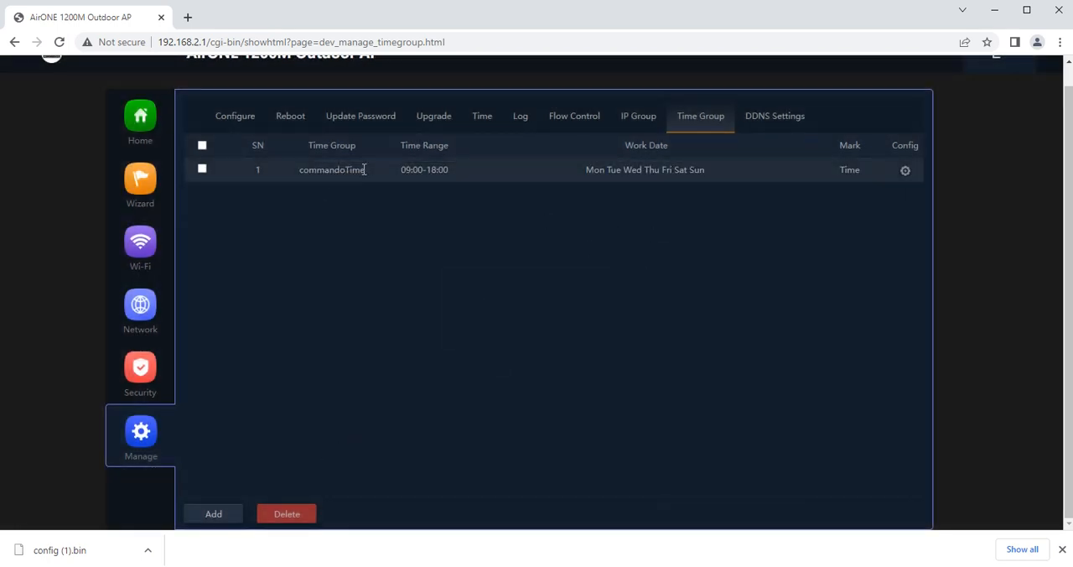
pyautogui.moveTo(378, 170); pyautogui.dragTo(292, 169)
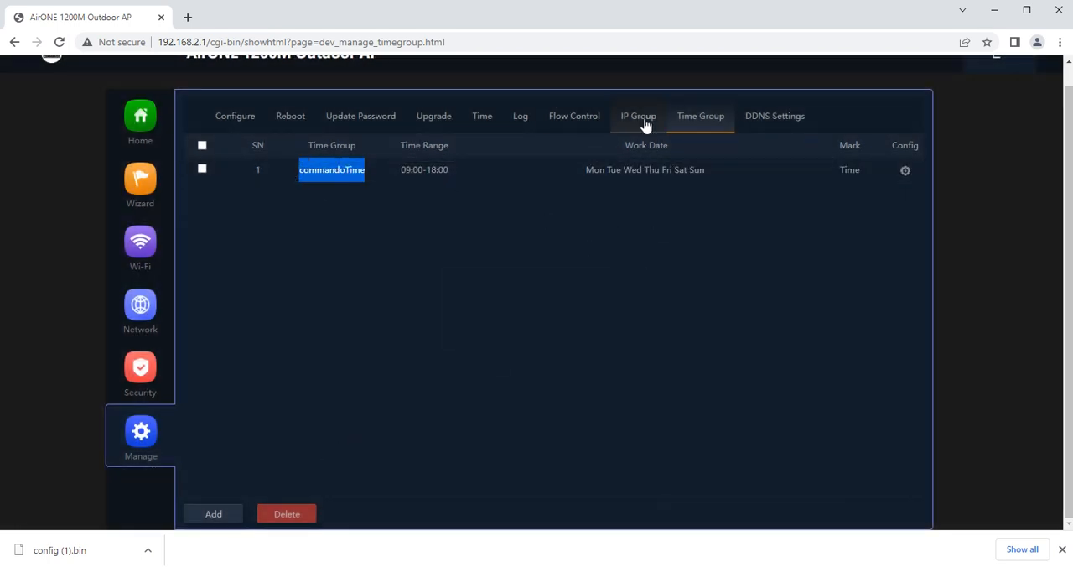
# Switch DDNS on in the DDNS settings to show its account fields, and request to log out of the device.
pyautogui.click(751, 120)
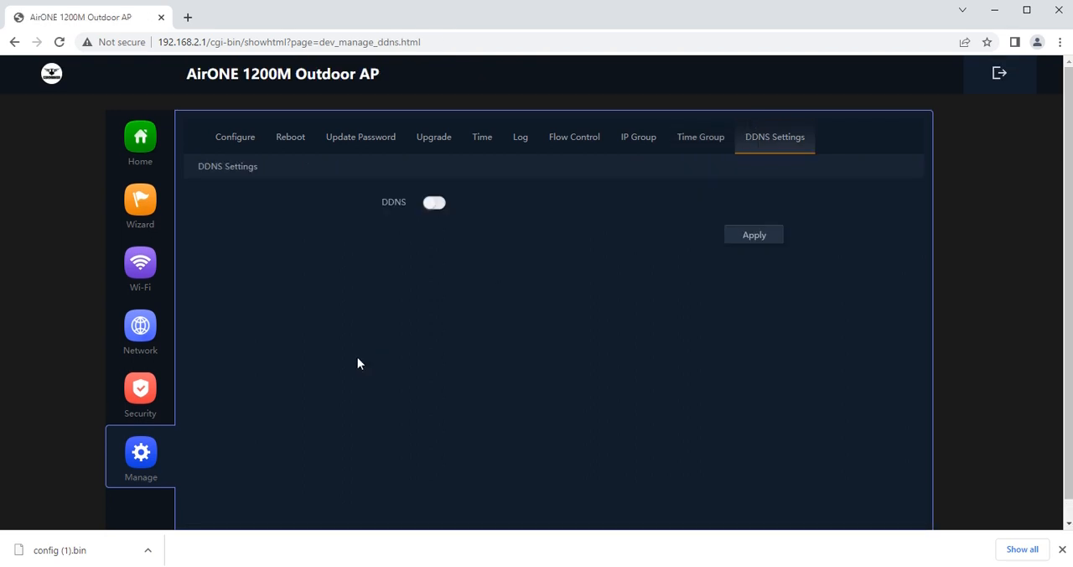
pyautogui.click(436, 204)
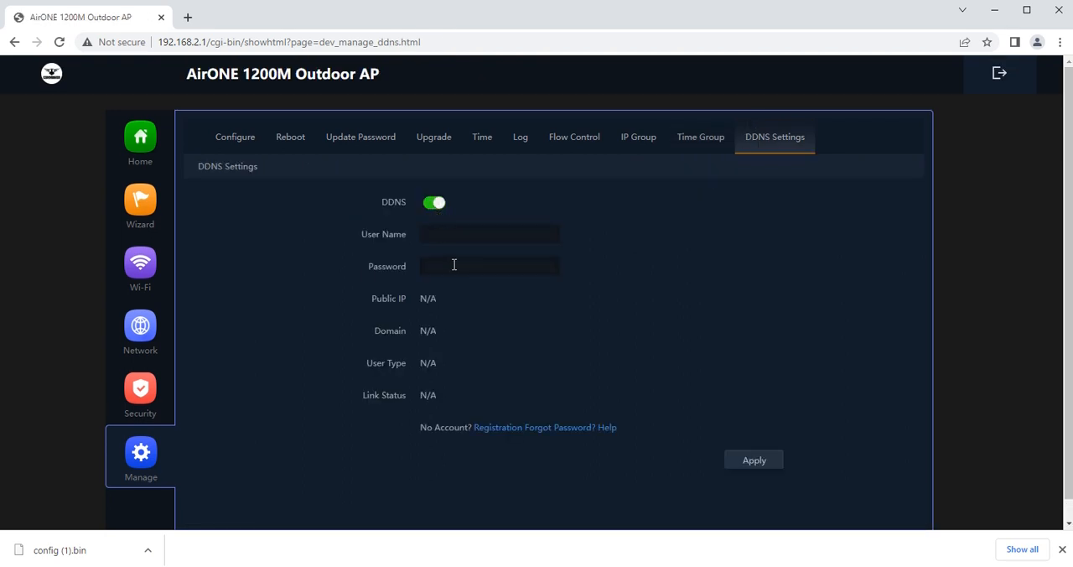
pyautogui.click(995, 75)
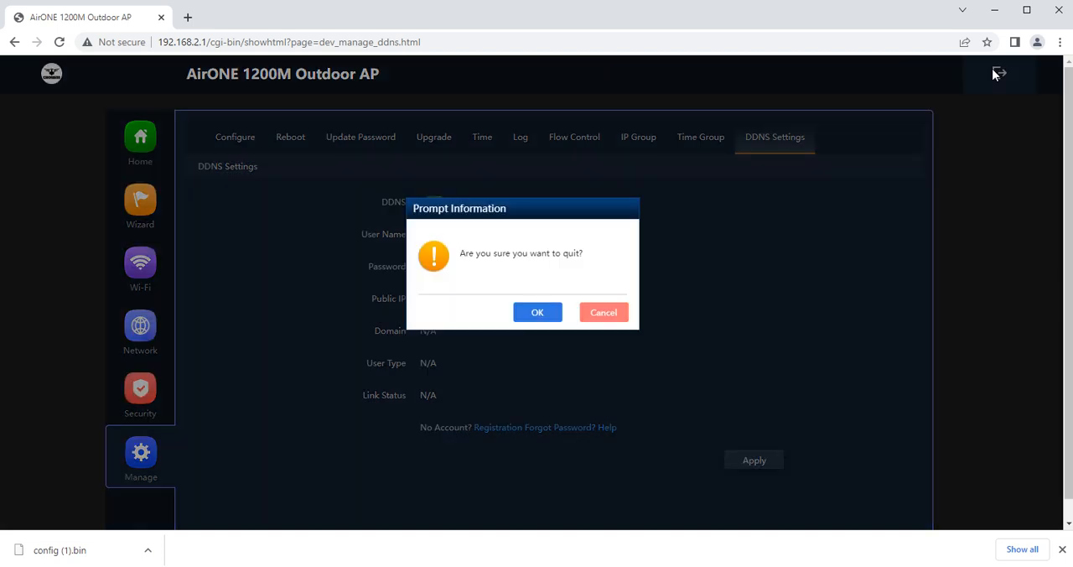